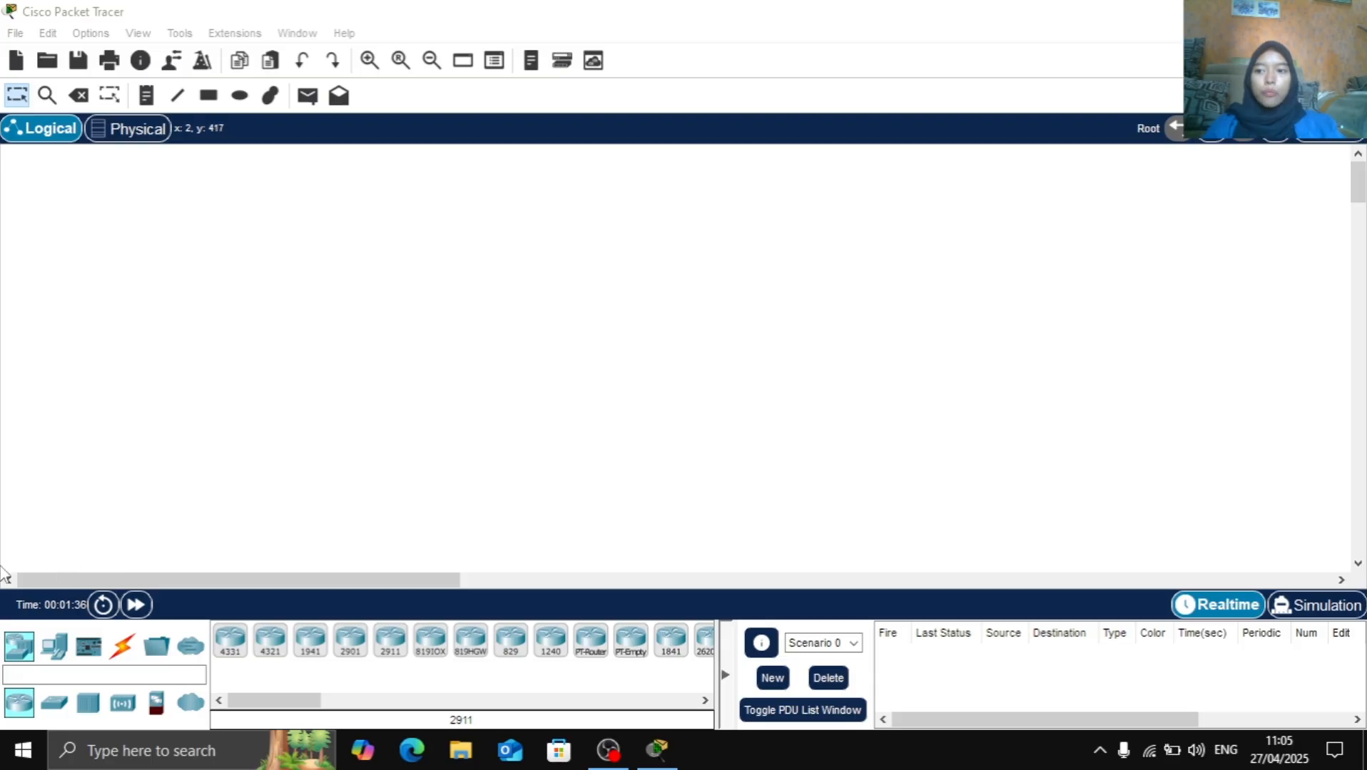
Place four 2950-24 switches side by side in a row across the middle of the workspace
click(19, 650)
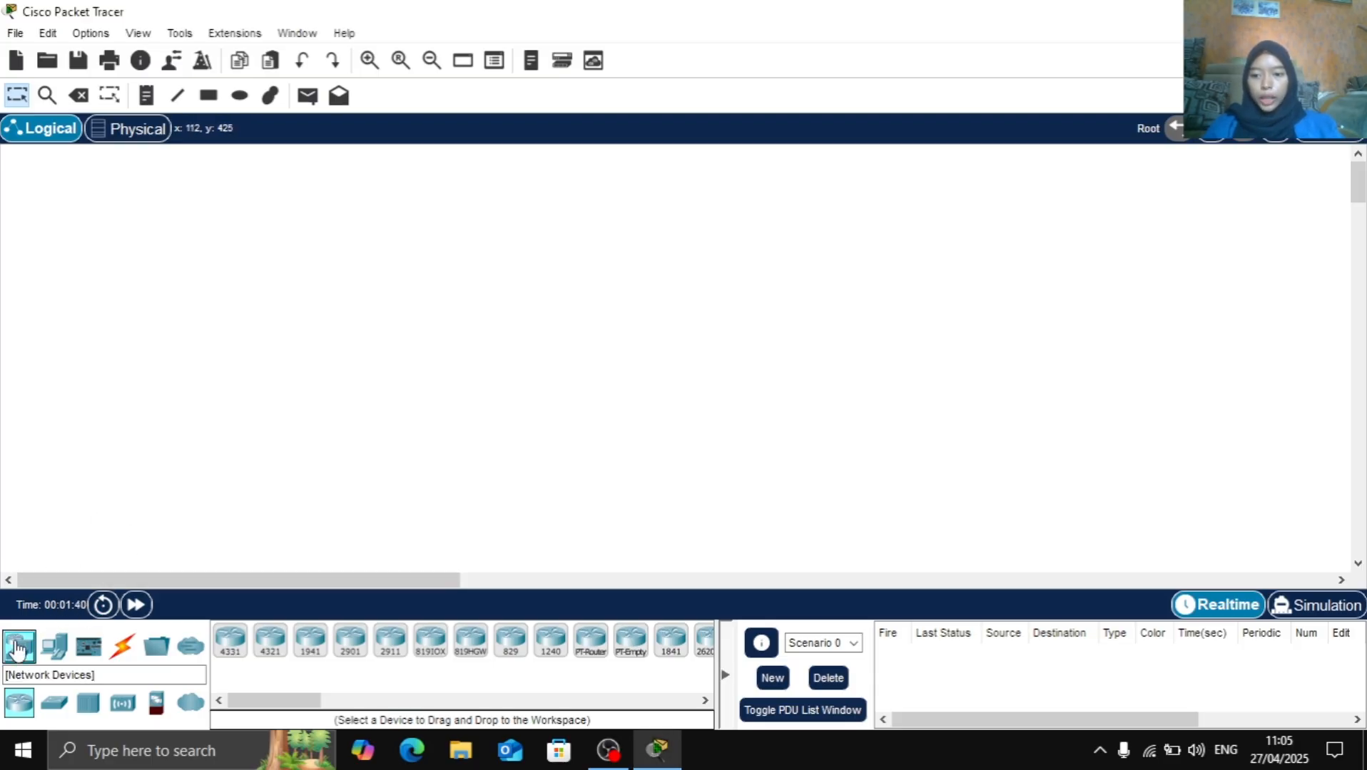
click(63, 702)
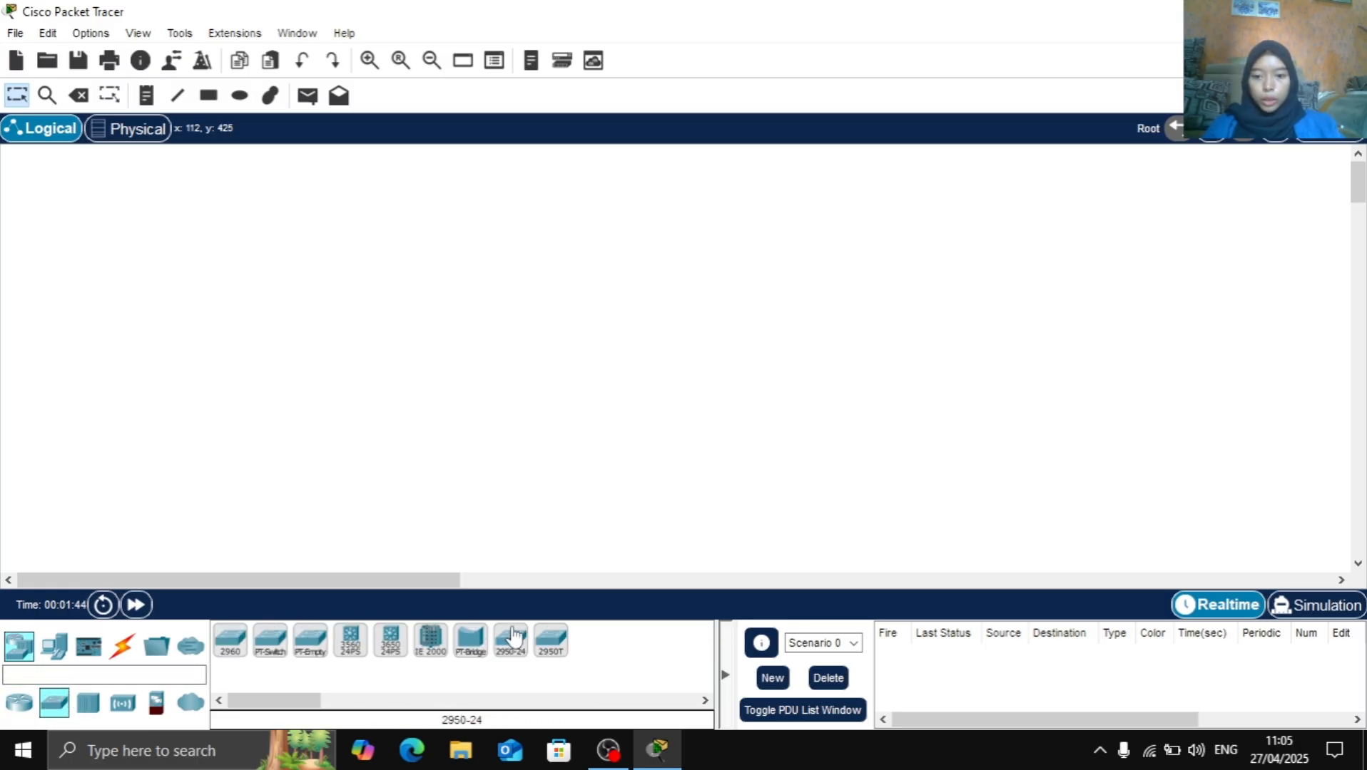
click(517, 650)
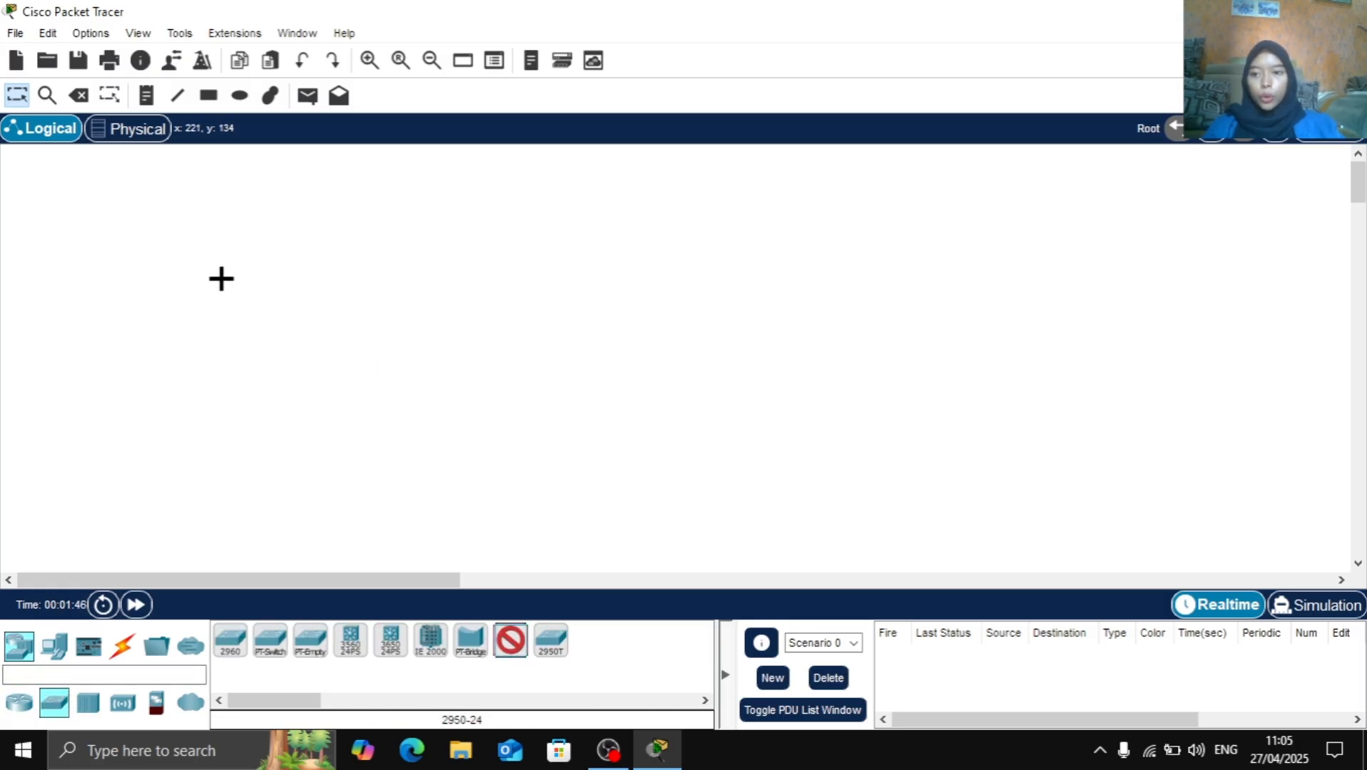
click(259, 338)
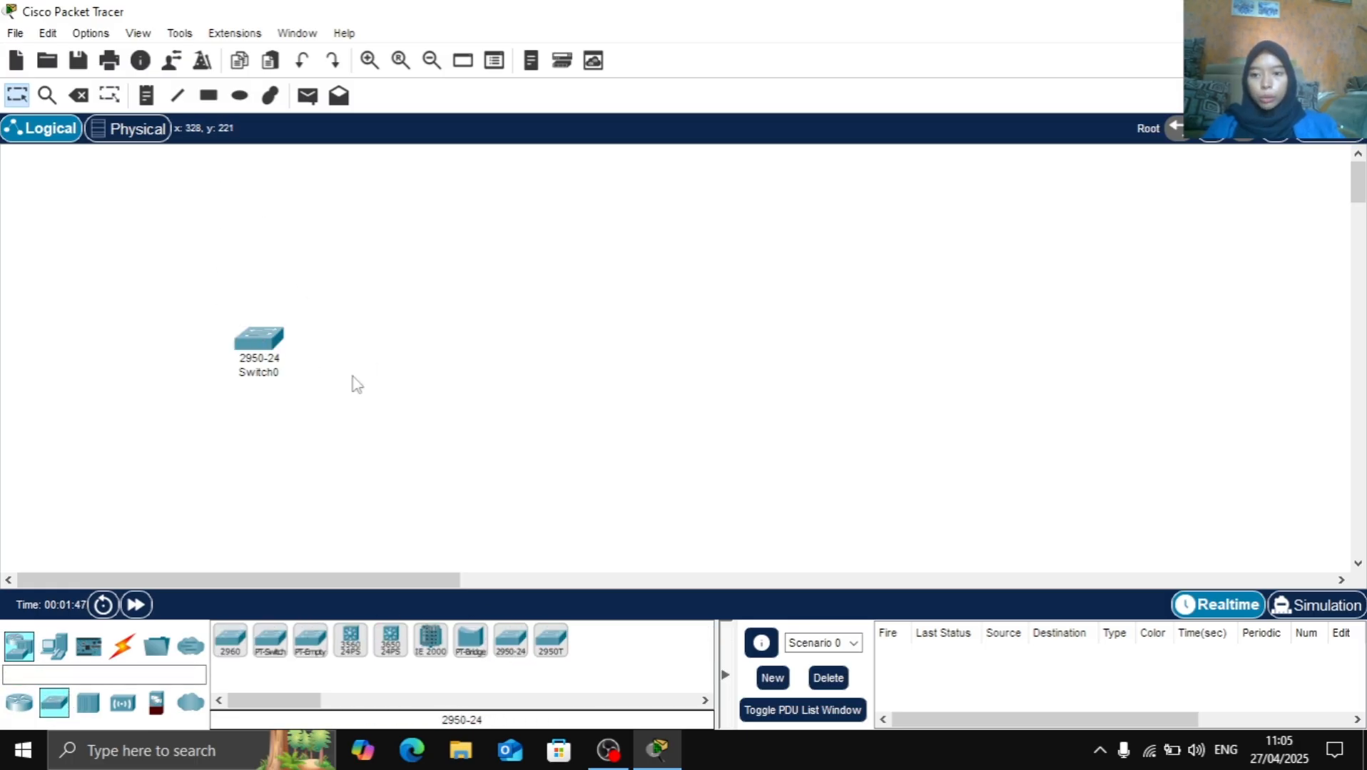
click(512, 645)
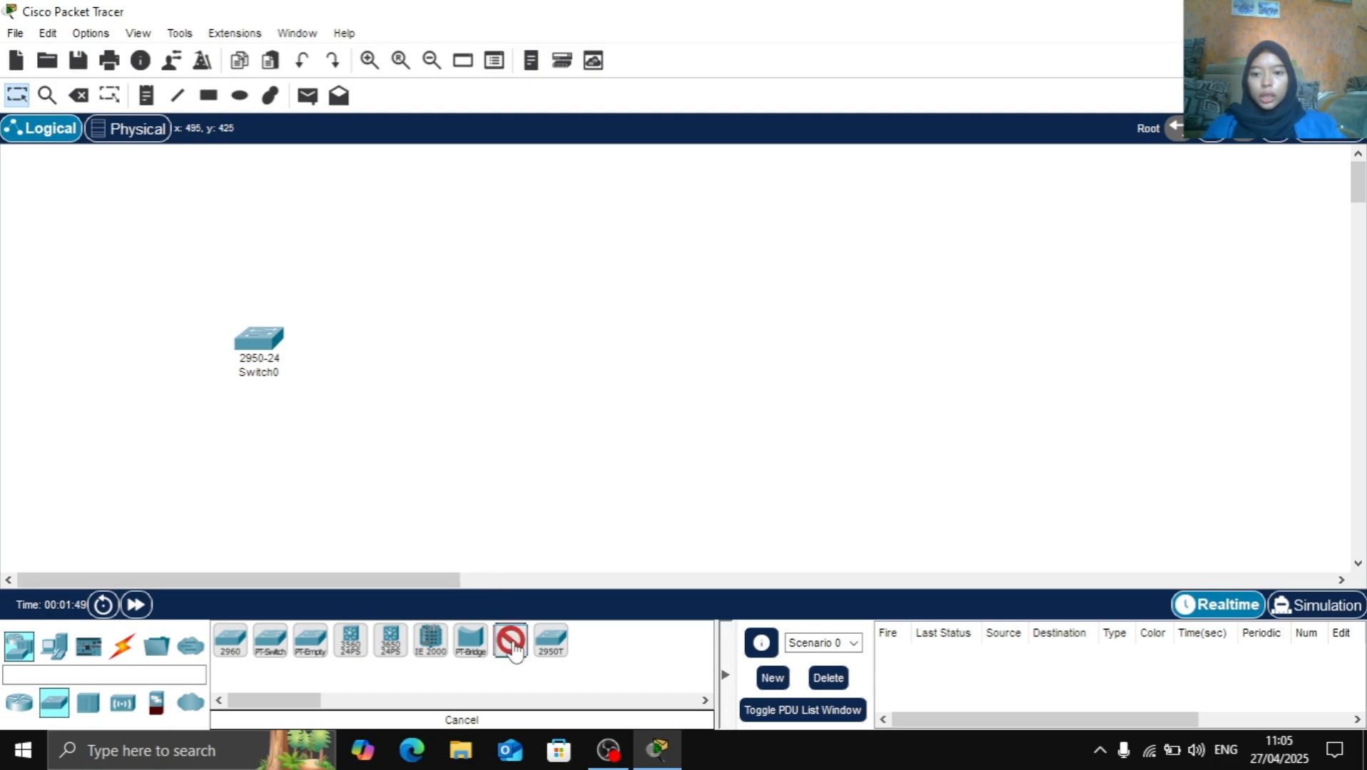
click(392, 344)
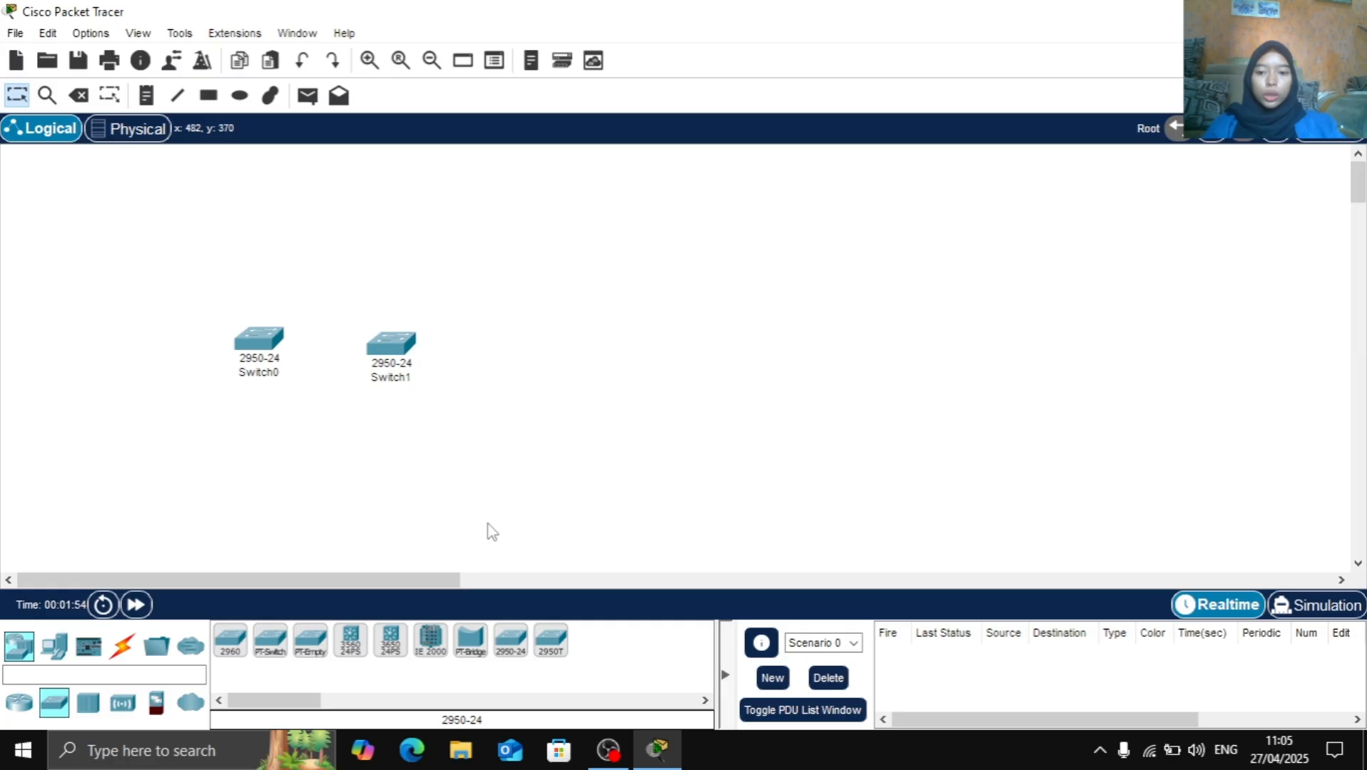
click(512, 642)
click(539, 351)
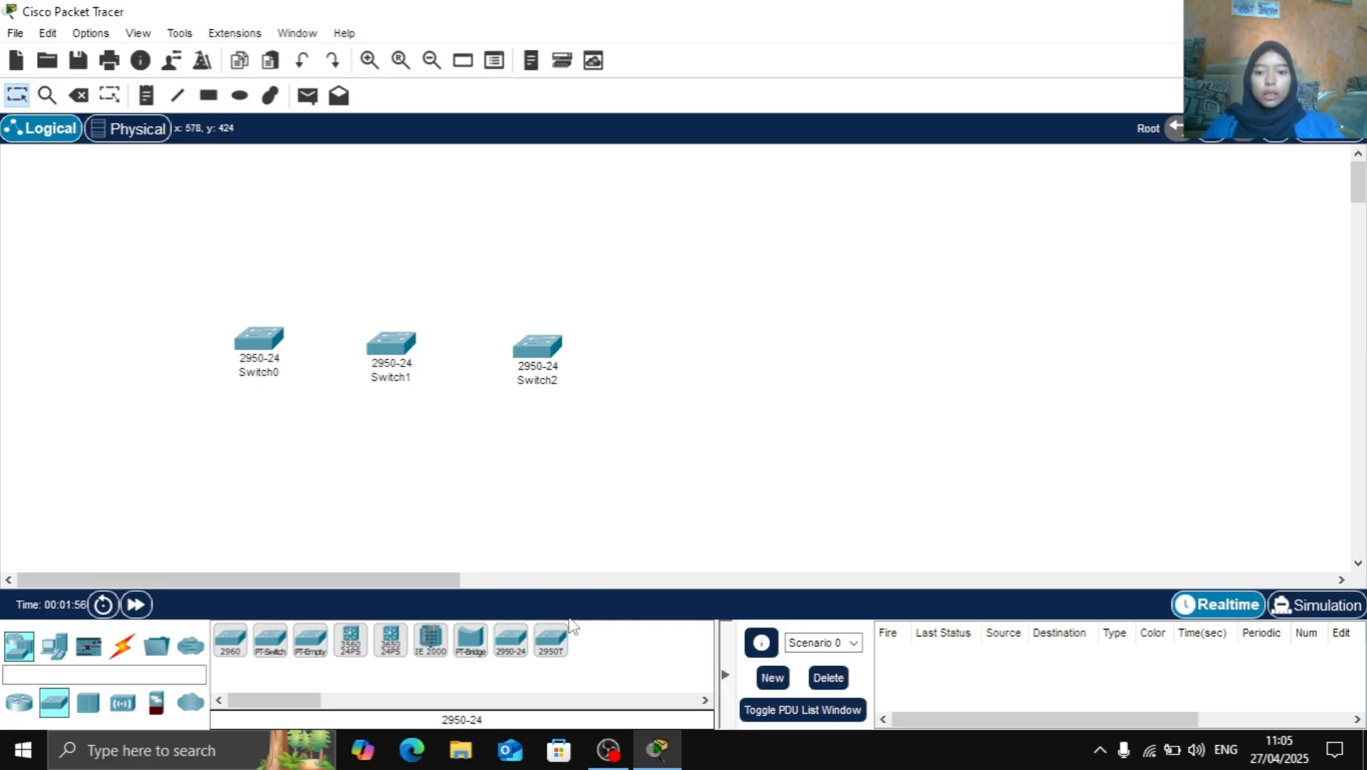
click(512, 644)
click(699, 353)
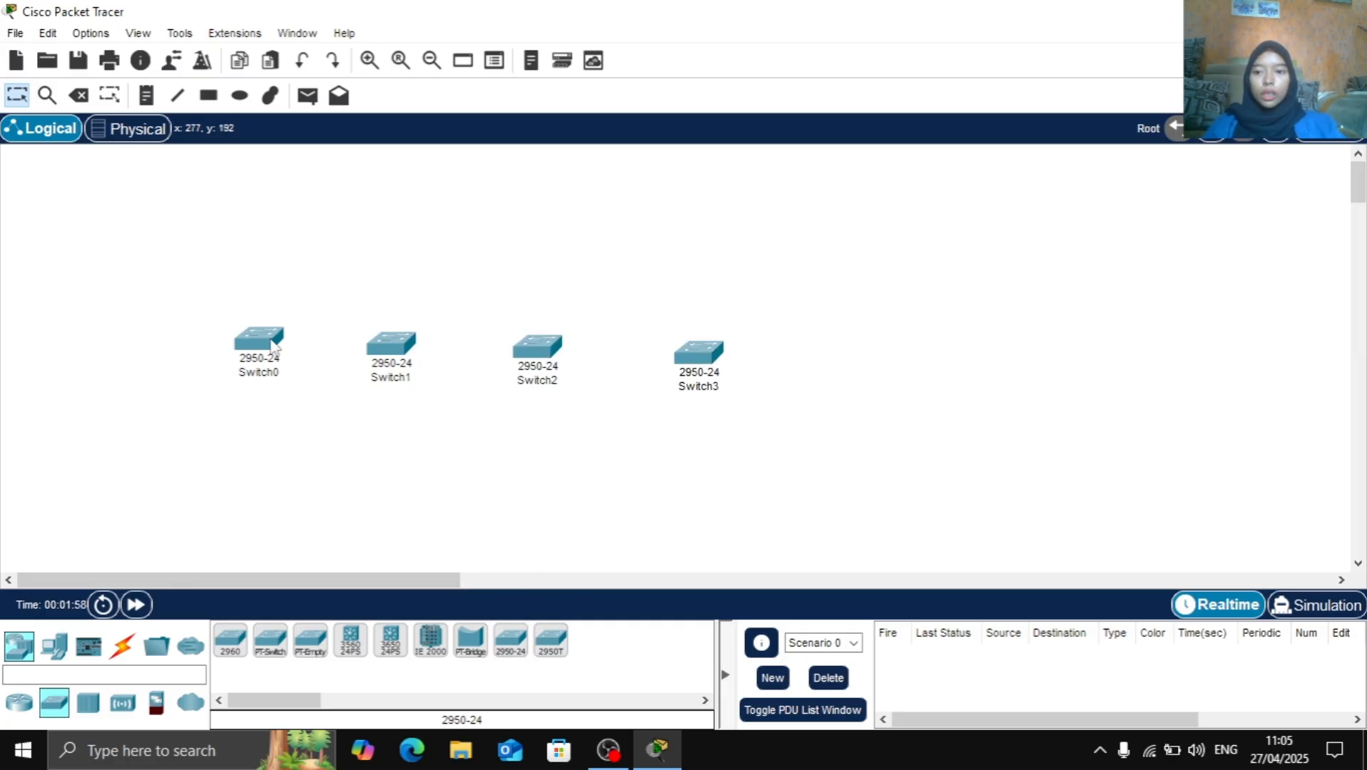
Rearrange the four switches into a closer, roughly level and evenly spaced row
drag(274, 344, 224, 341)
drag(385, 358, 341, 350)
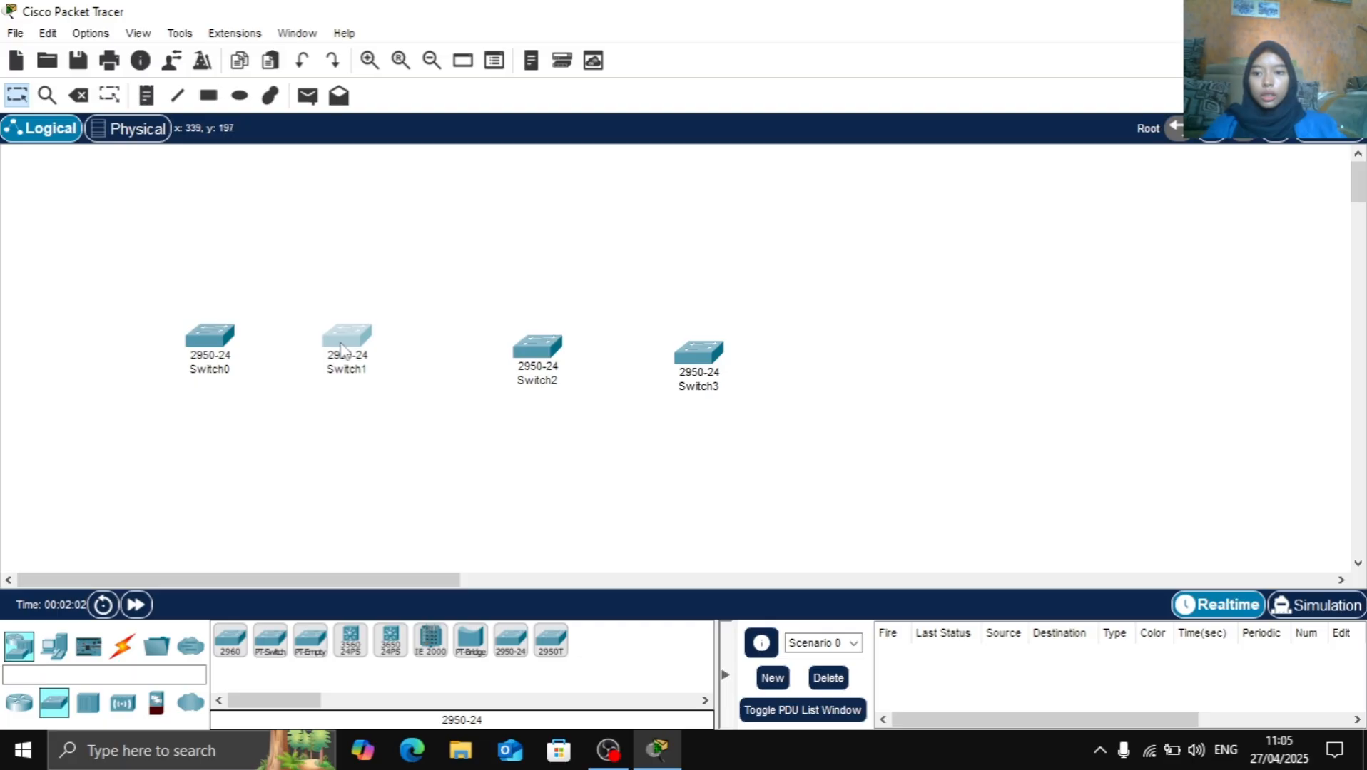
drag(552, 348, 491, 336)
drag(706, 355, 609, 339)
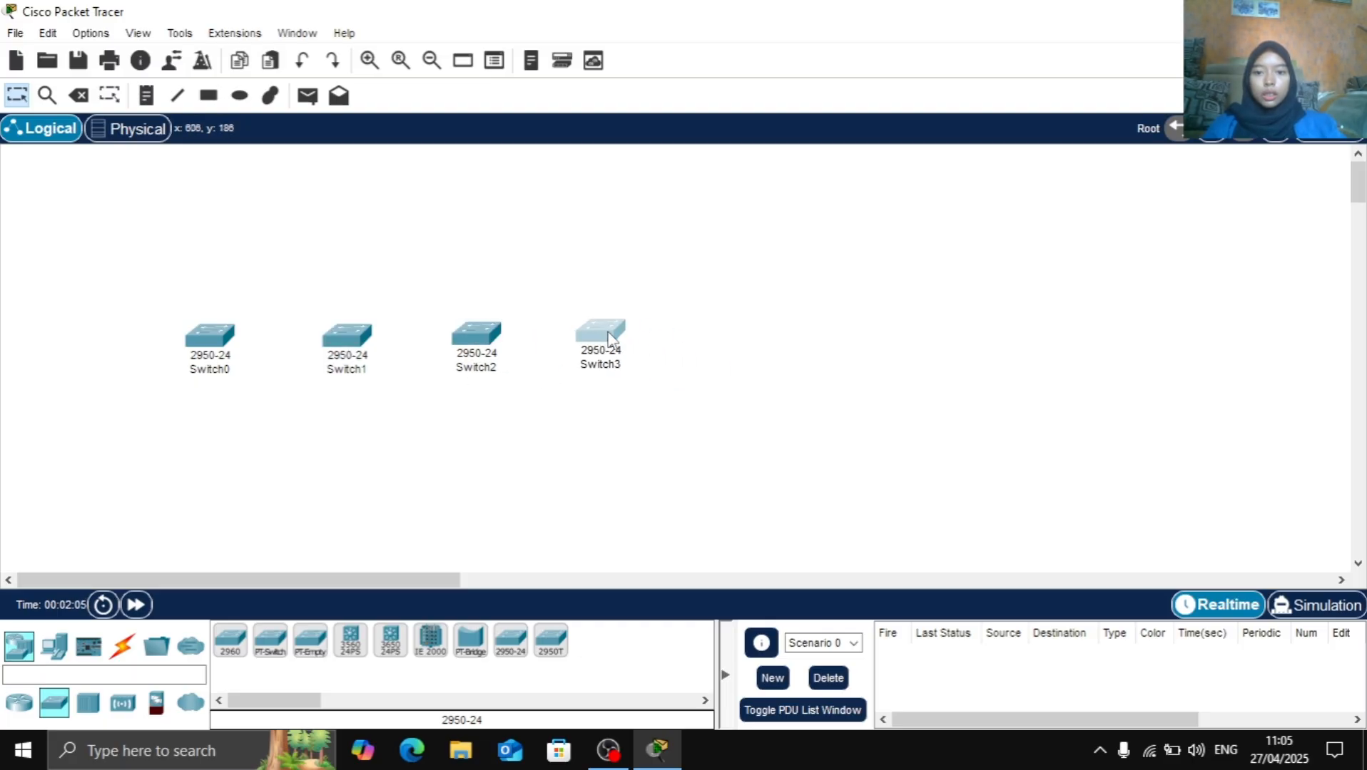
Rename the rightmost switch in the row as Switch4 and the third switch as Switch3
click(604, 369)
click(648, 368)
key(BackSpace)
text(4)
click(464, 366)
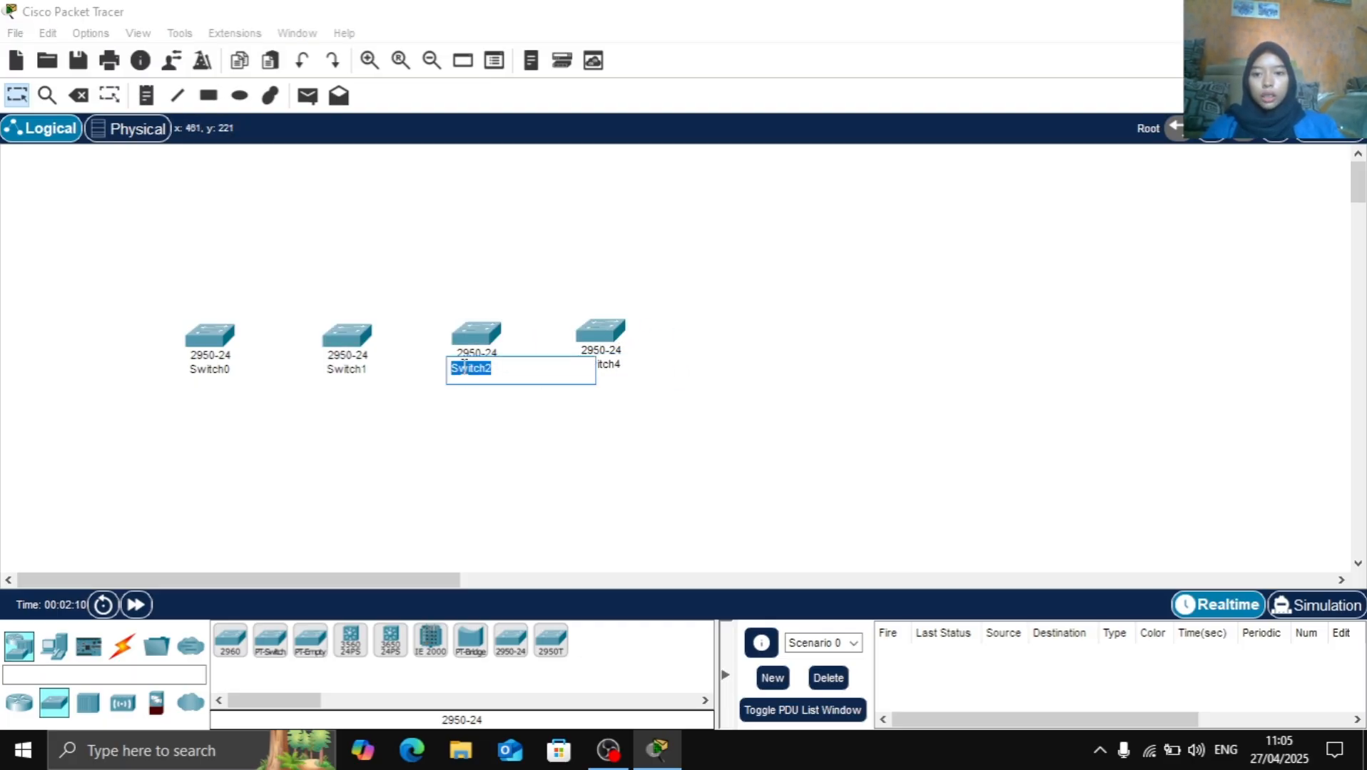
click(500, 371)
key(BackSpace)
text(3)
key(Return)
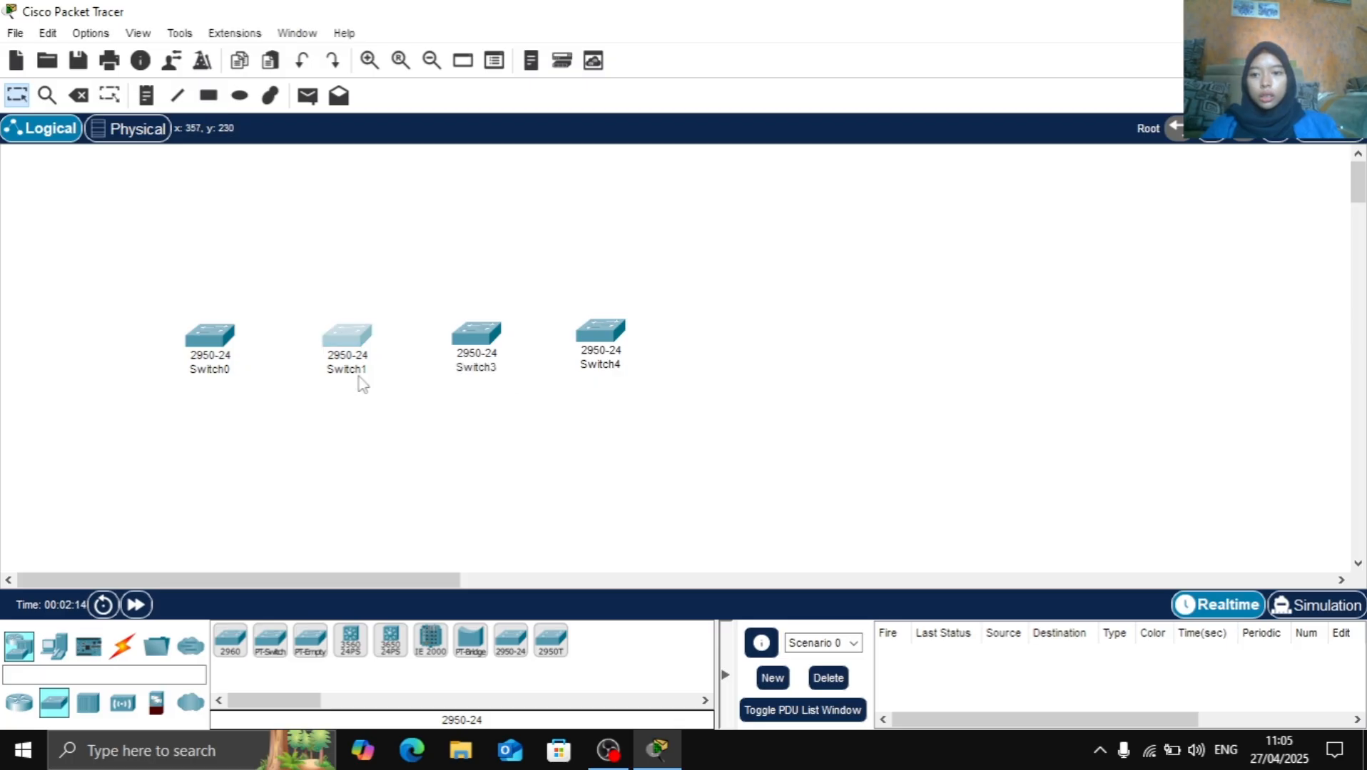
Rename the second switch in the row as Switch2 and the first one as Switch1
click(360, 372)
click(376, 372)
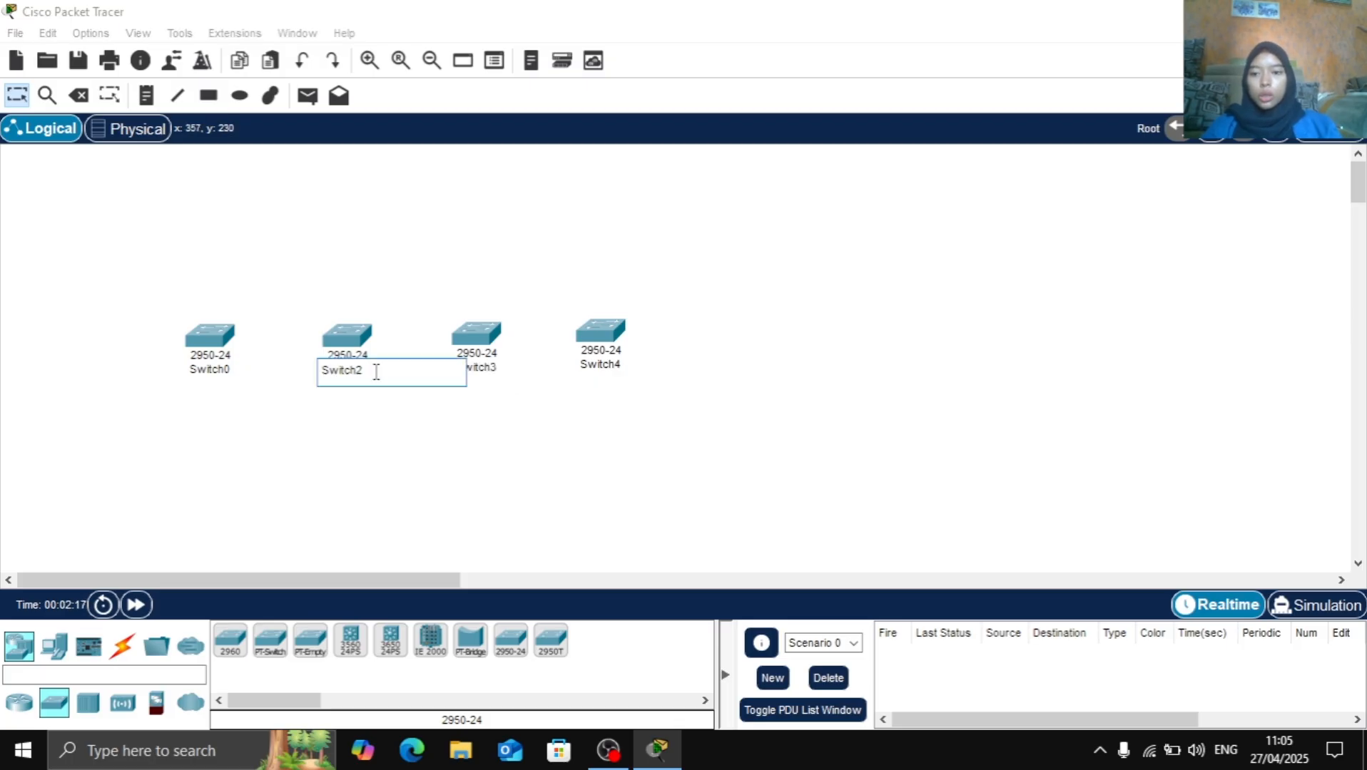
key(Return)
click(218, 370)
click(231, 369)
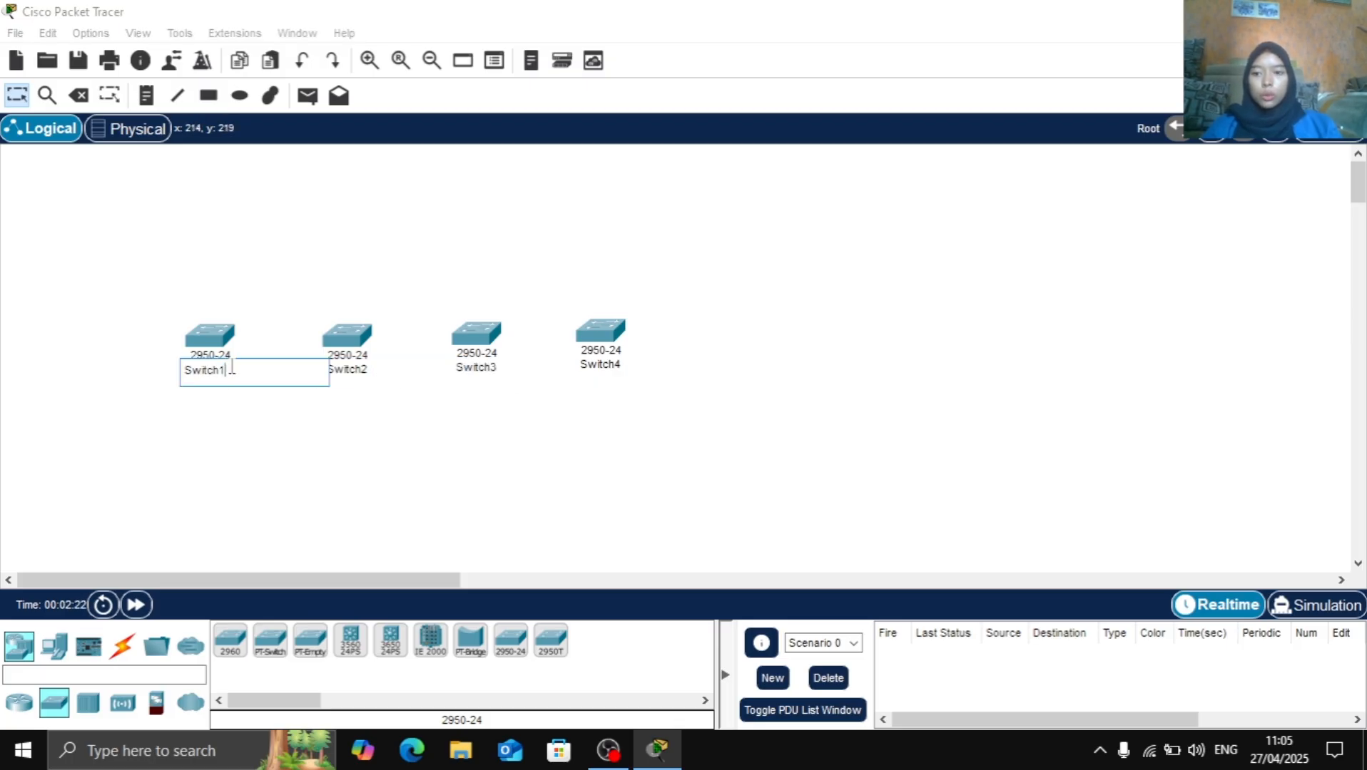
key(Return)
Place four PCs: one above Switch1, one below Switch2, one above Switch3 and one below Switch4, with the last moved slightly closer to its switch
click(57, 644)
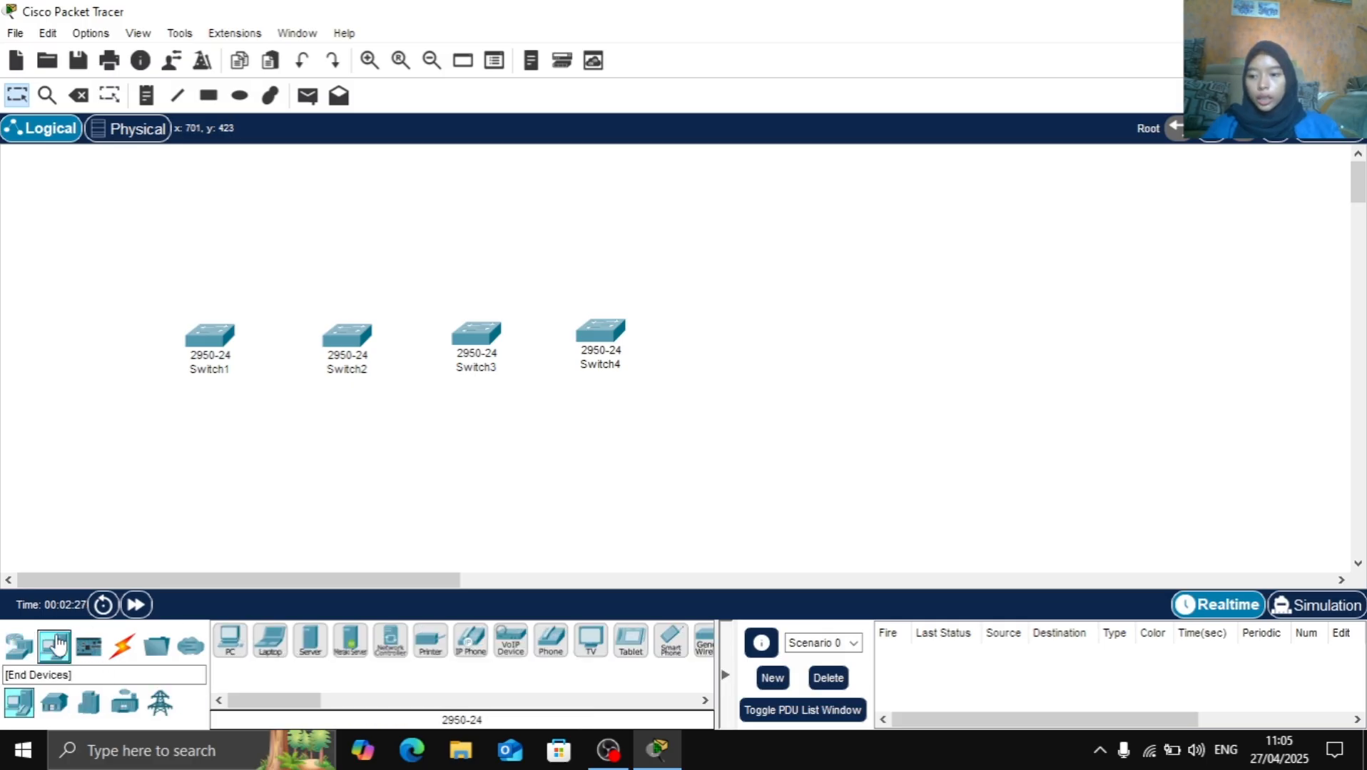
click(229, 645)
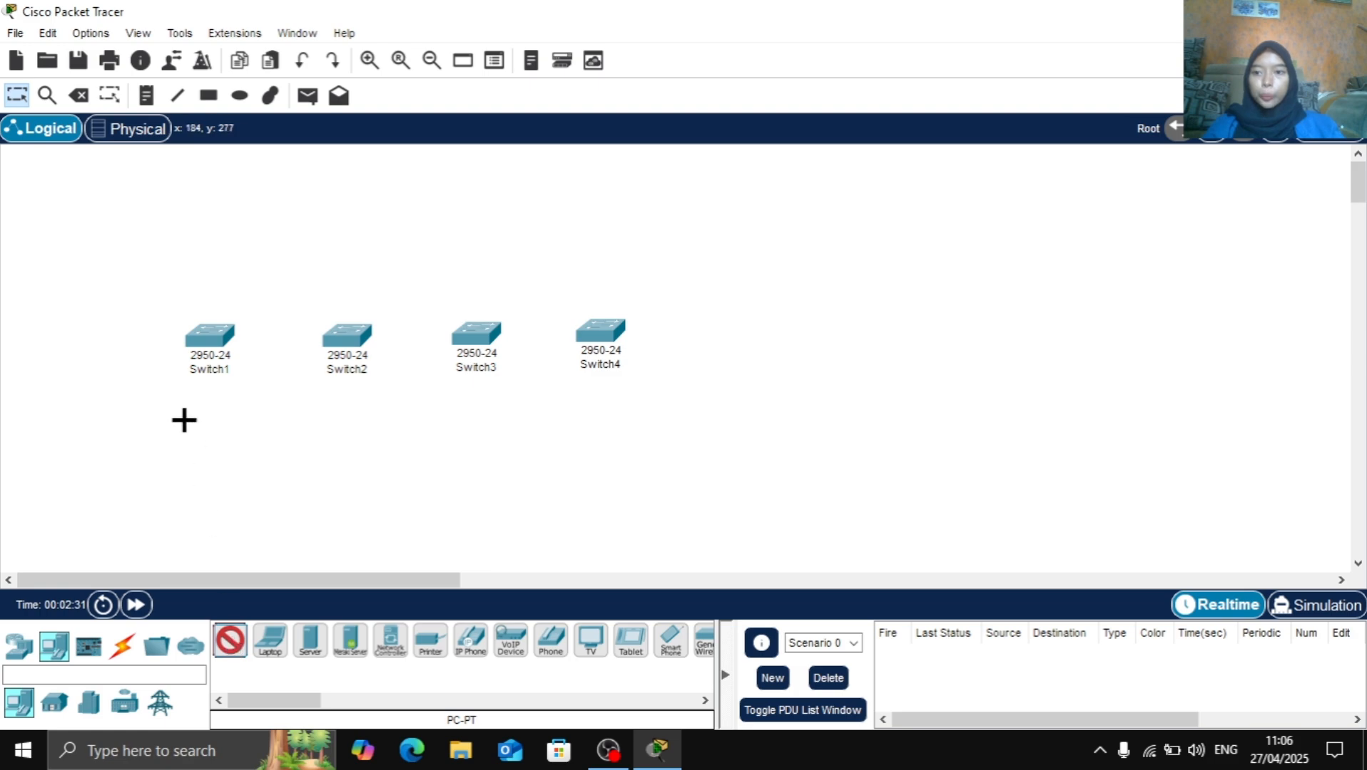
click(214, 209)
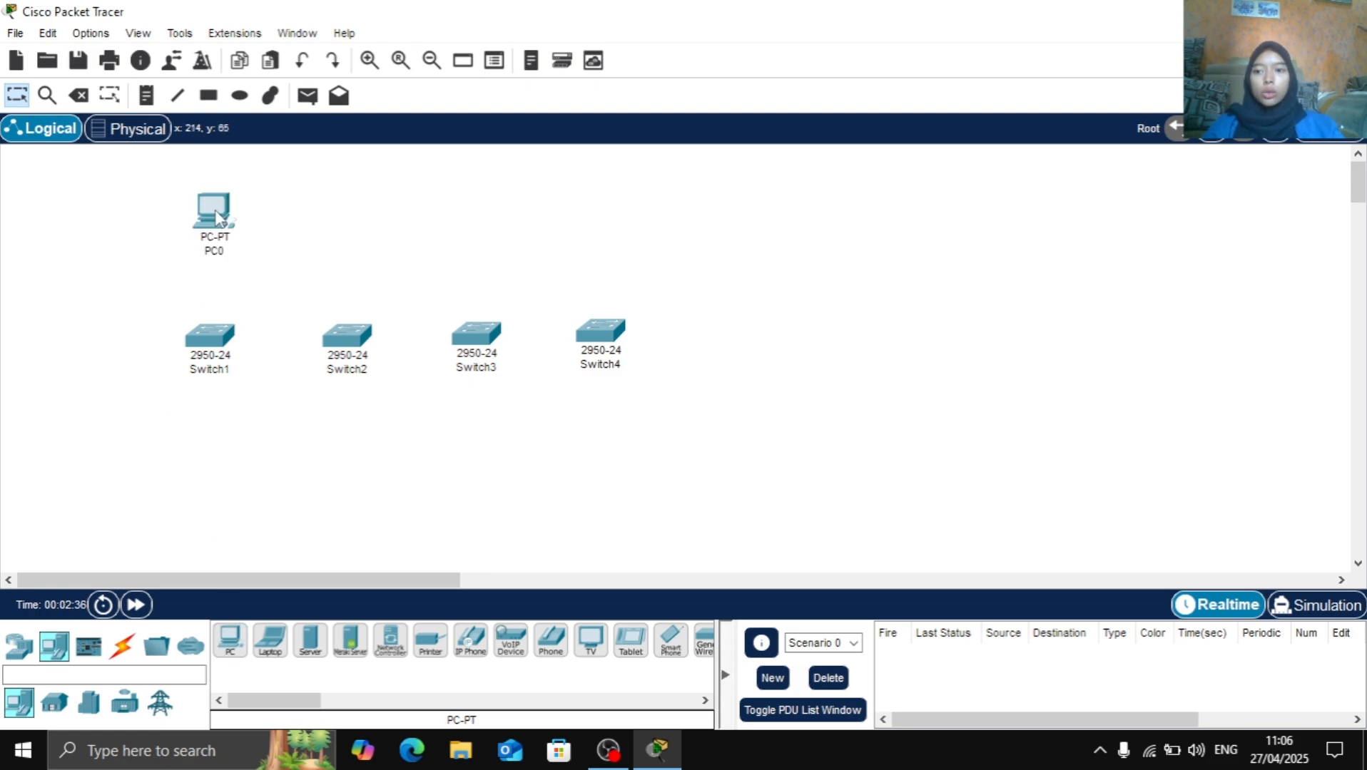
click(243, 645)
click(345, 513)
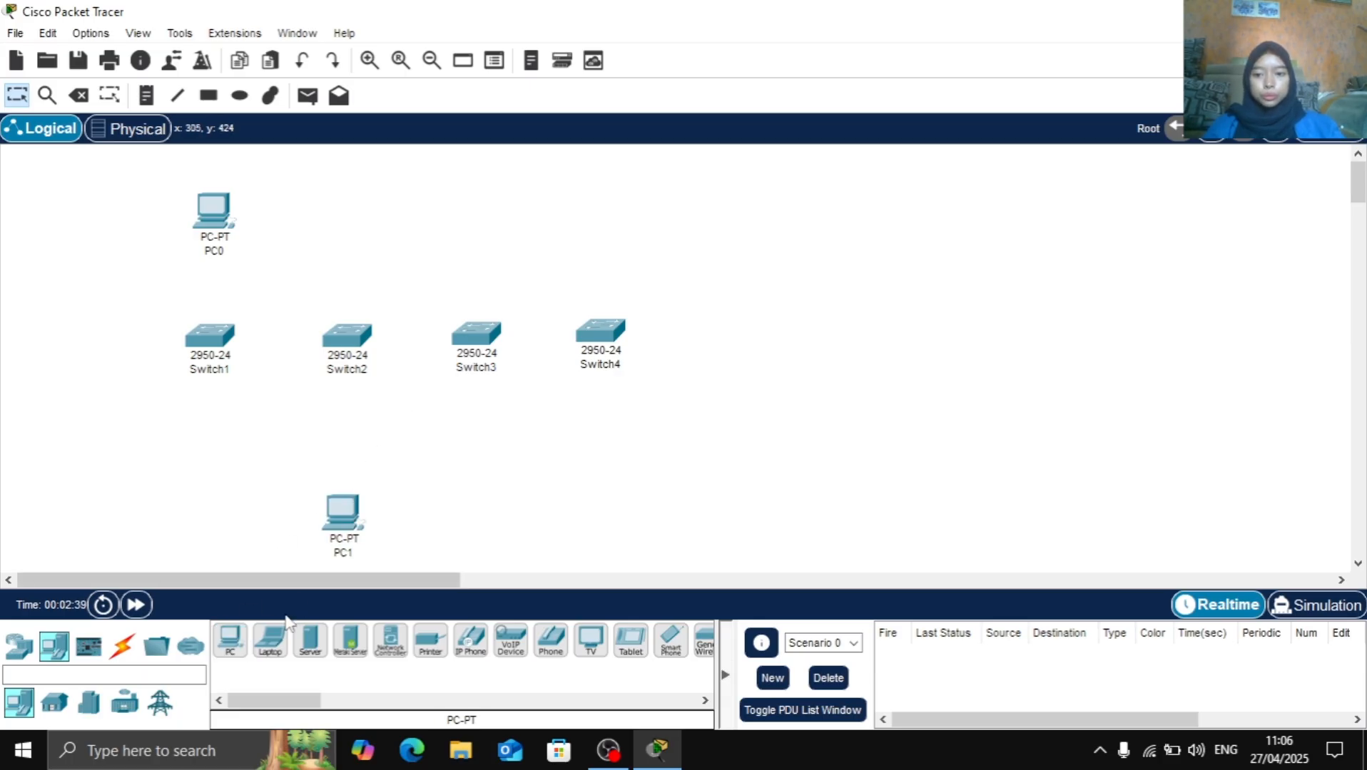
click(231, 642)
click(473, 214)
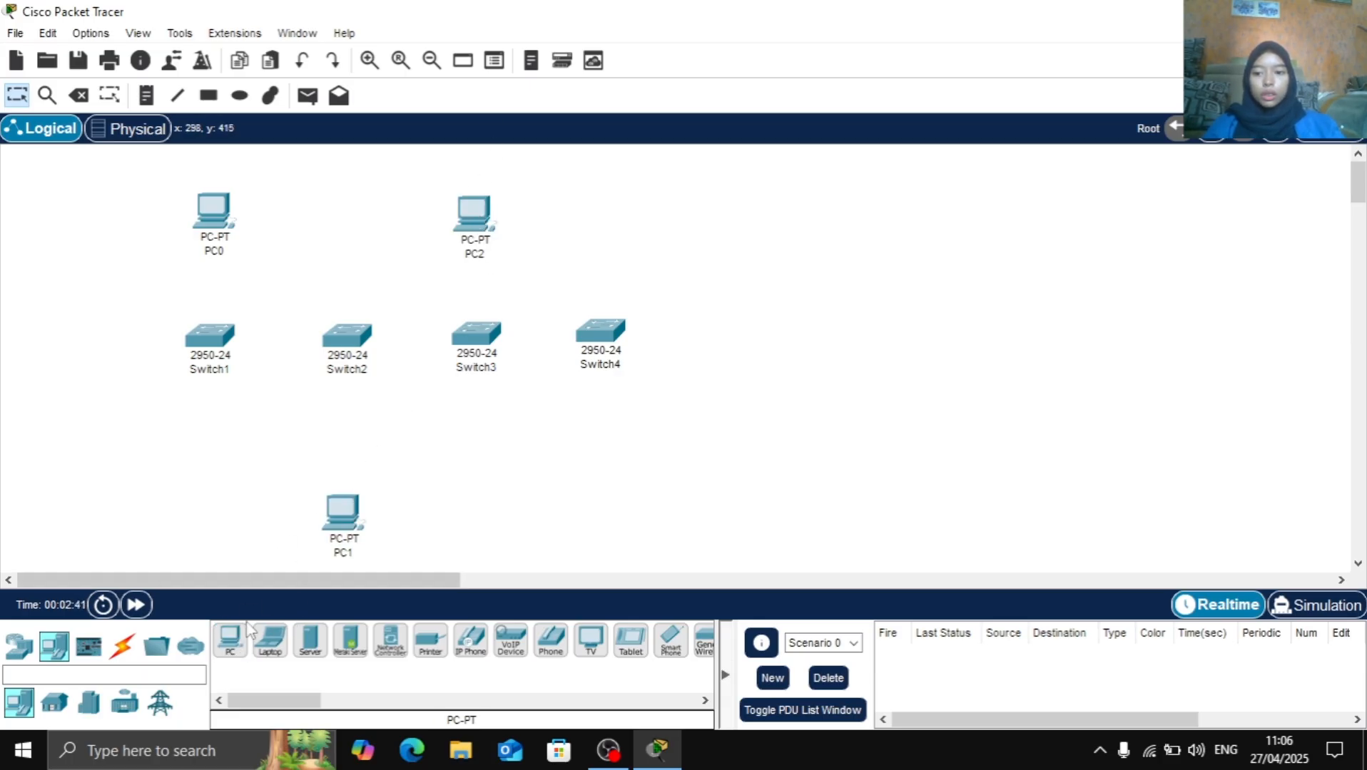
click(239, 640)
click(607, 515)
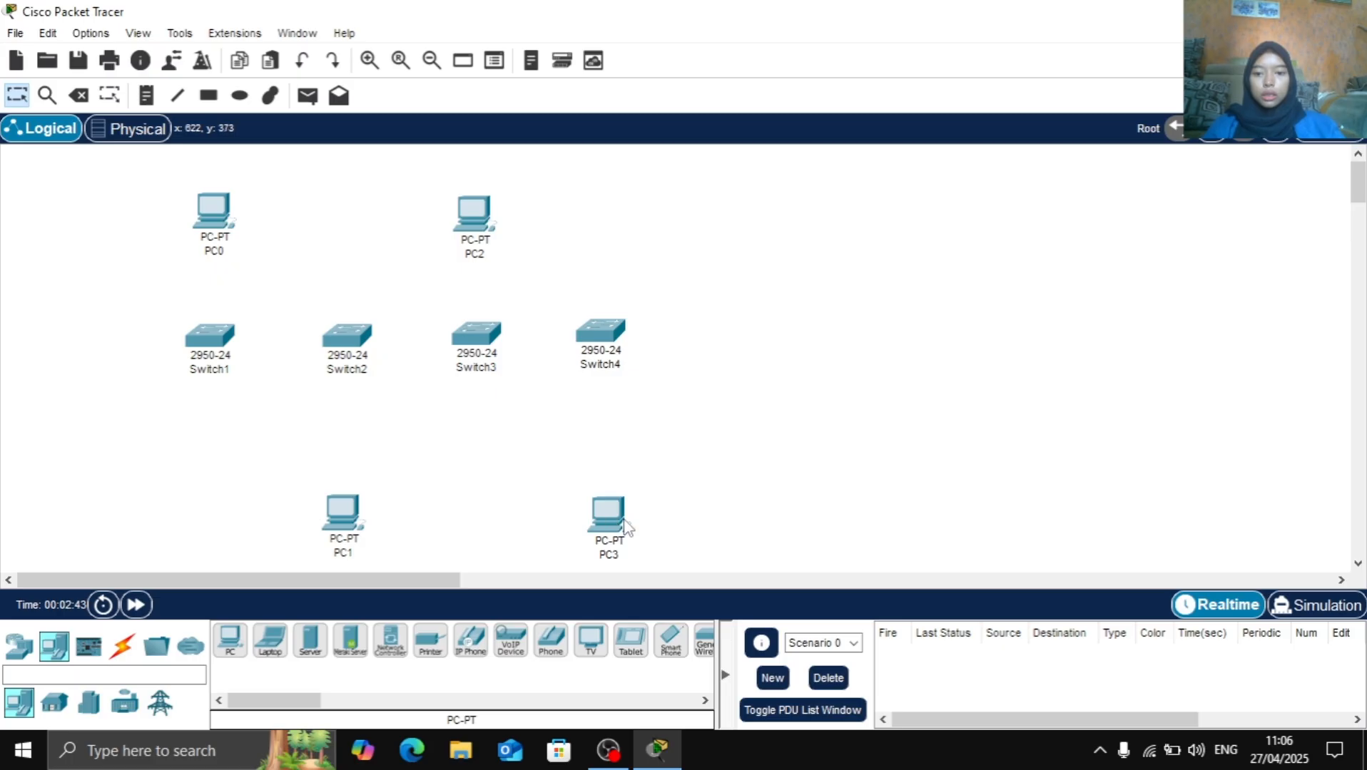
drag(627, 528, 618, 521)
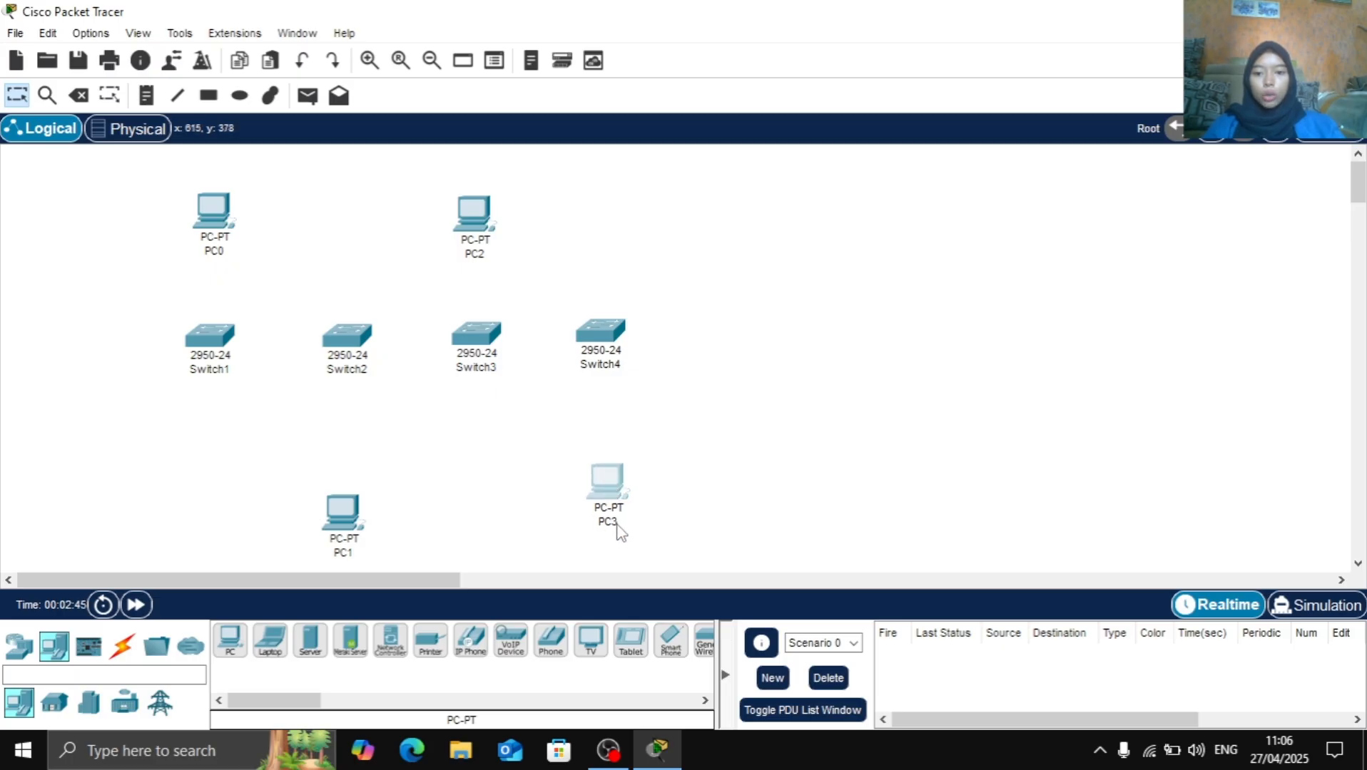
Rename the PC below Switch4 as PC4 and the PC above Switch3 as PC3
click(617, 524)
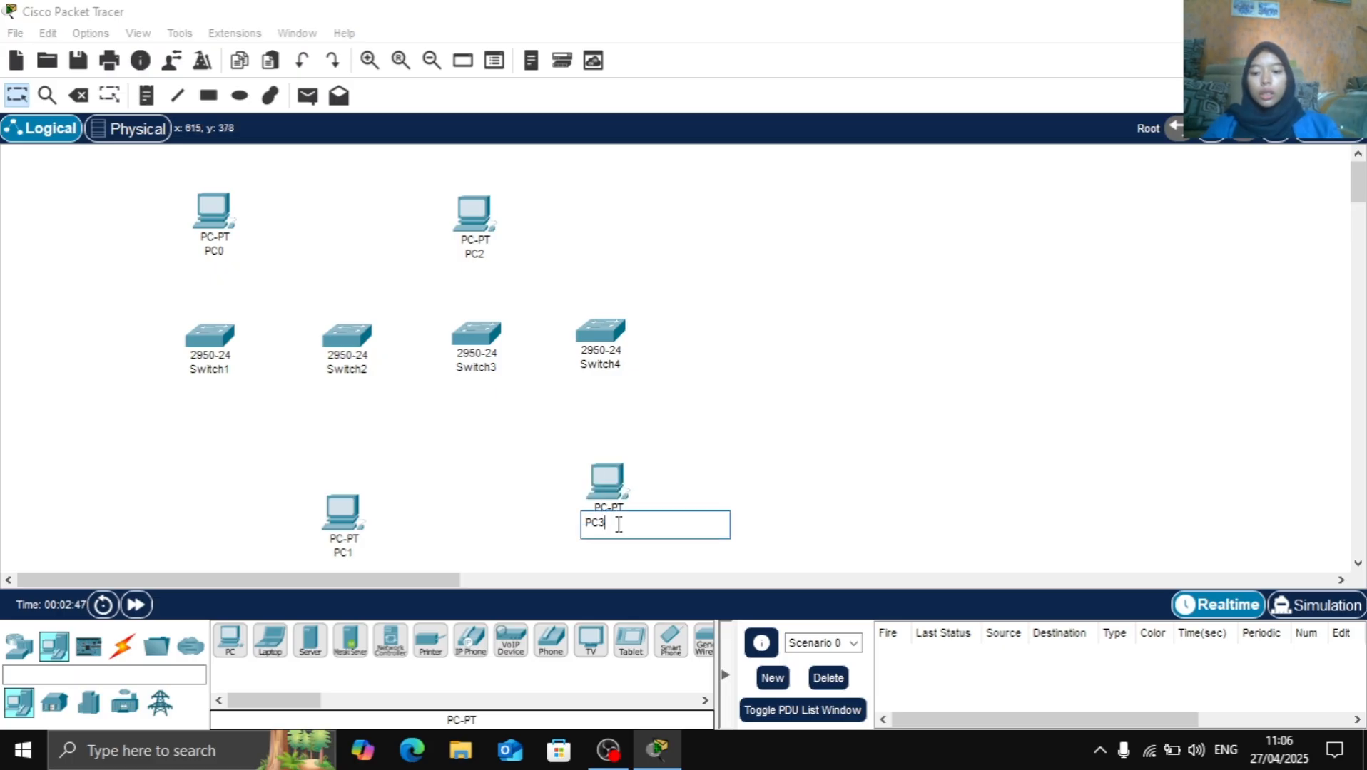
text(PC4)
key(Return)
click(480, 255)
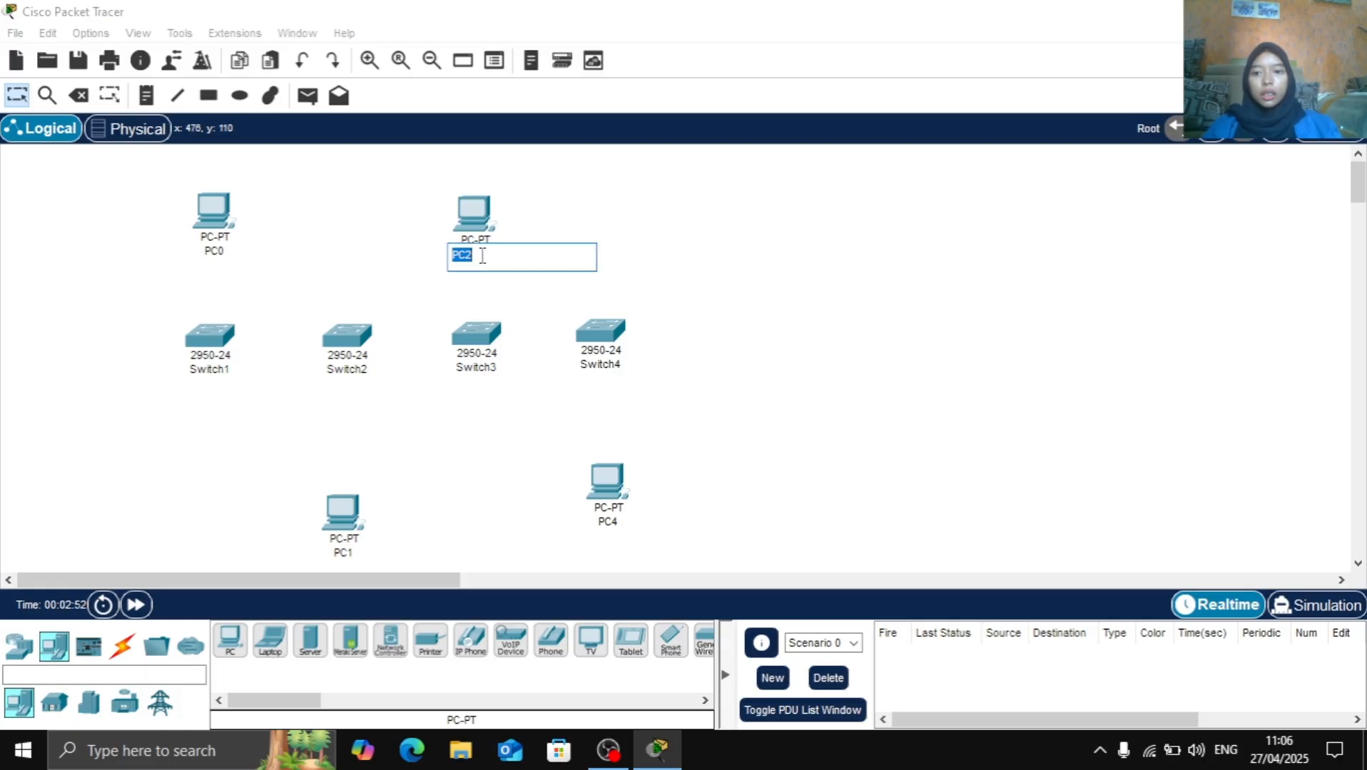
text(PC3)
key(Return)
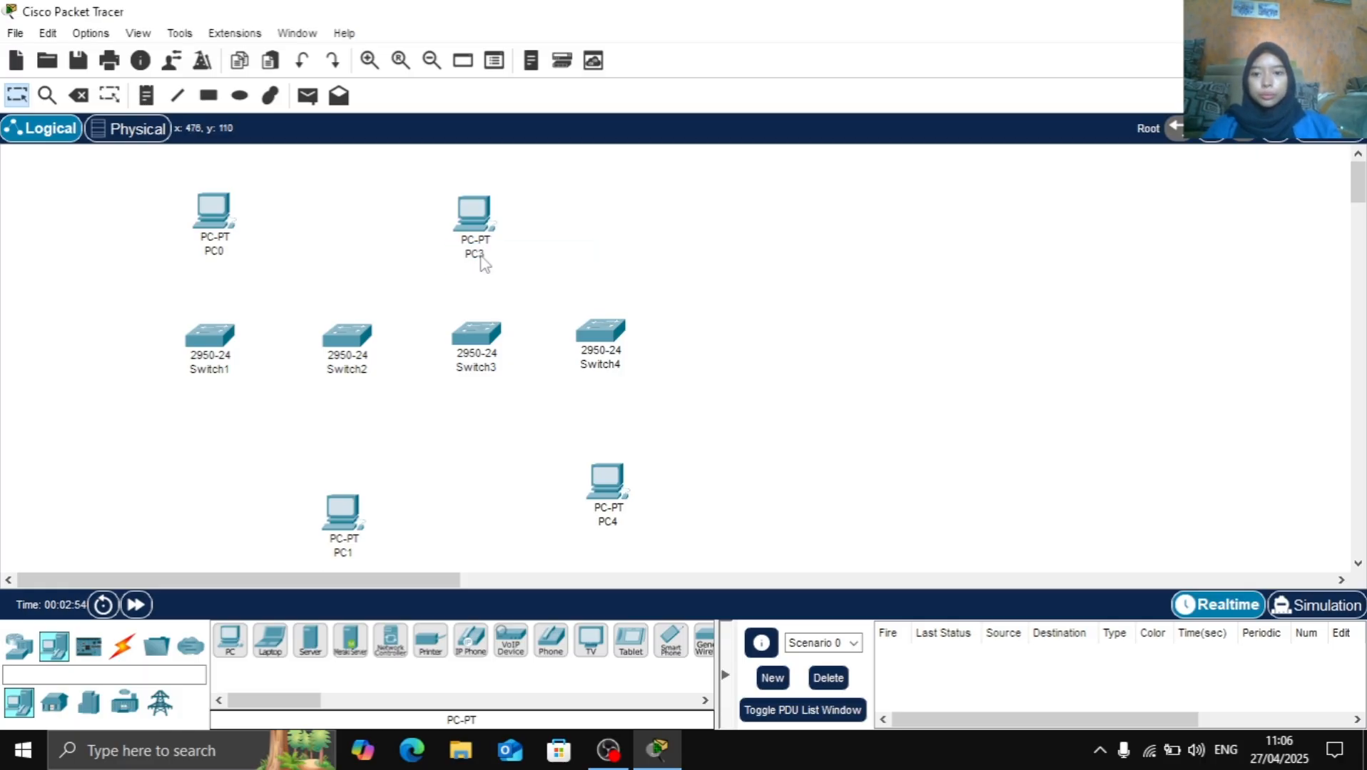
Rename the PC below Switch2 as PC2 and the PC above Switch1 as PC1
click(344, 554)
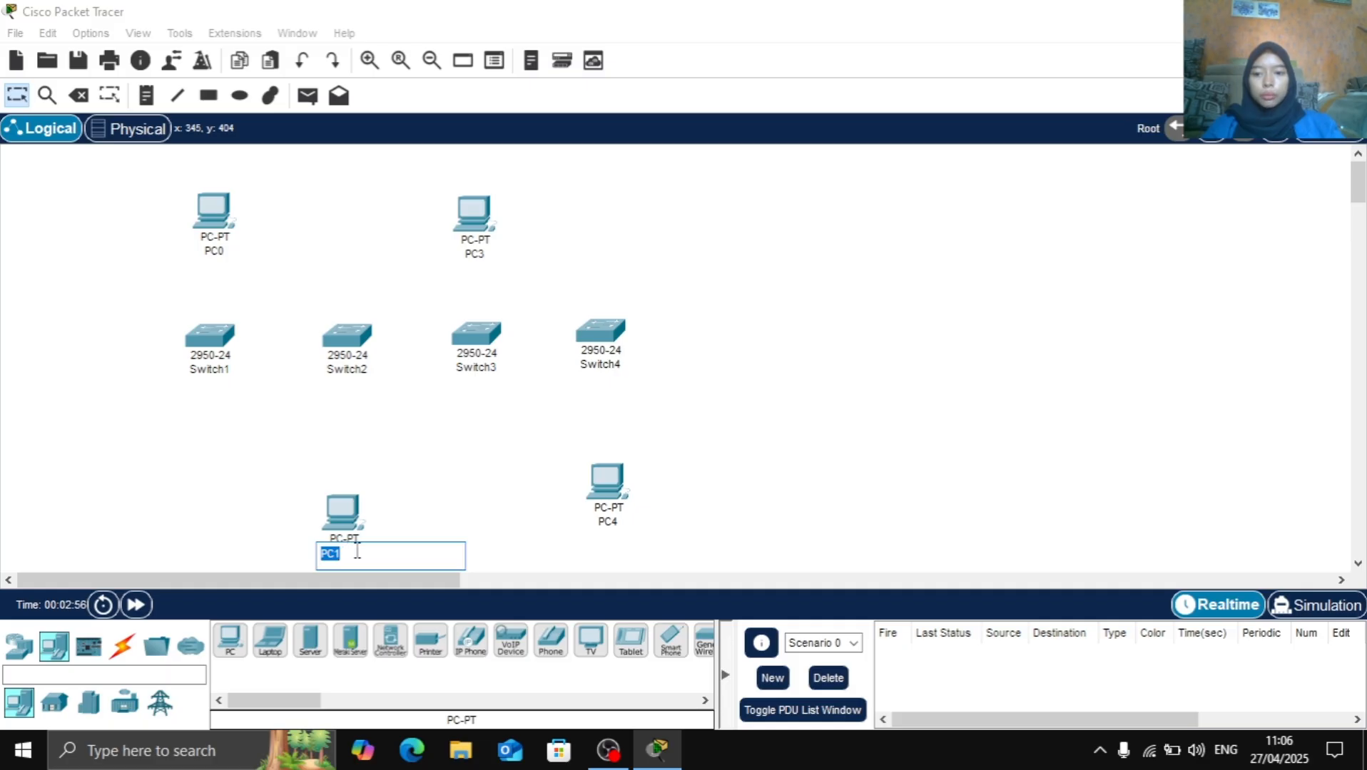
click(371, 559)
key(BackSpace)
text(2)
key(Return)
click(211, 254)
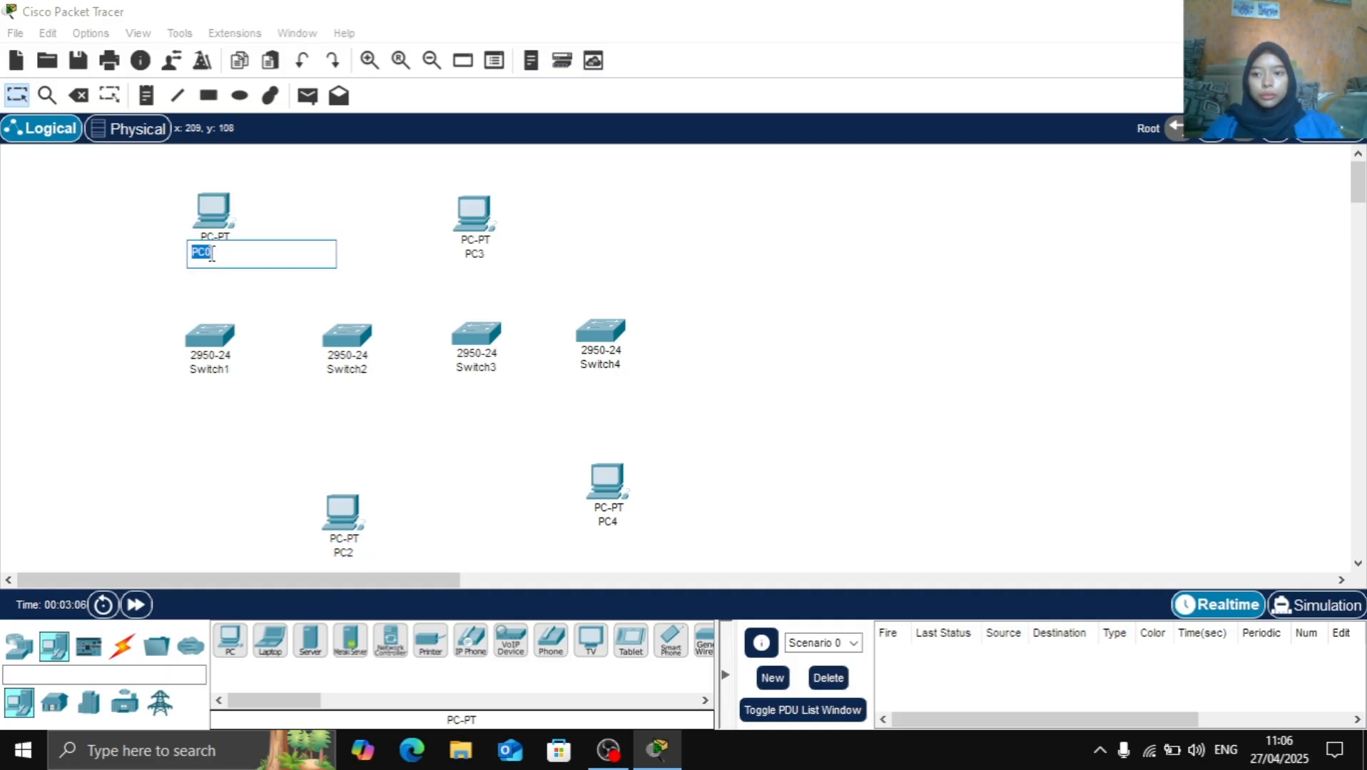
text(1)
key(Return)
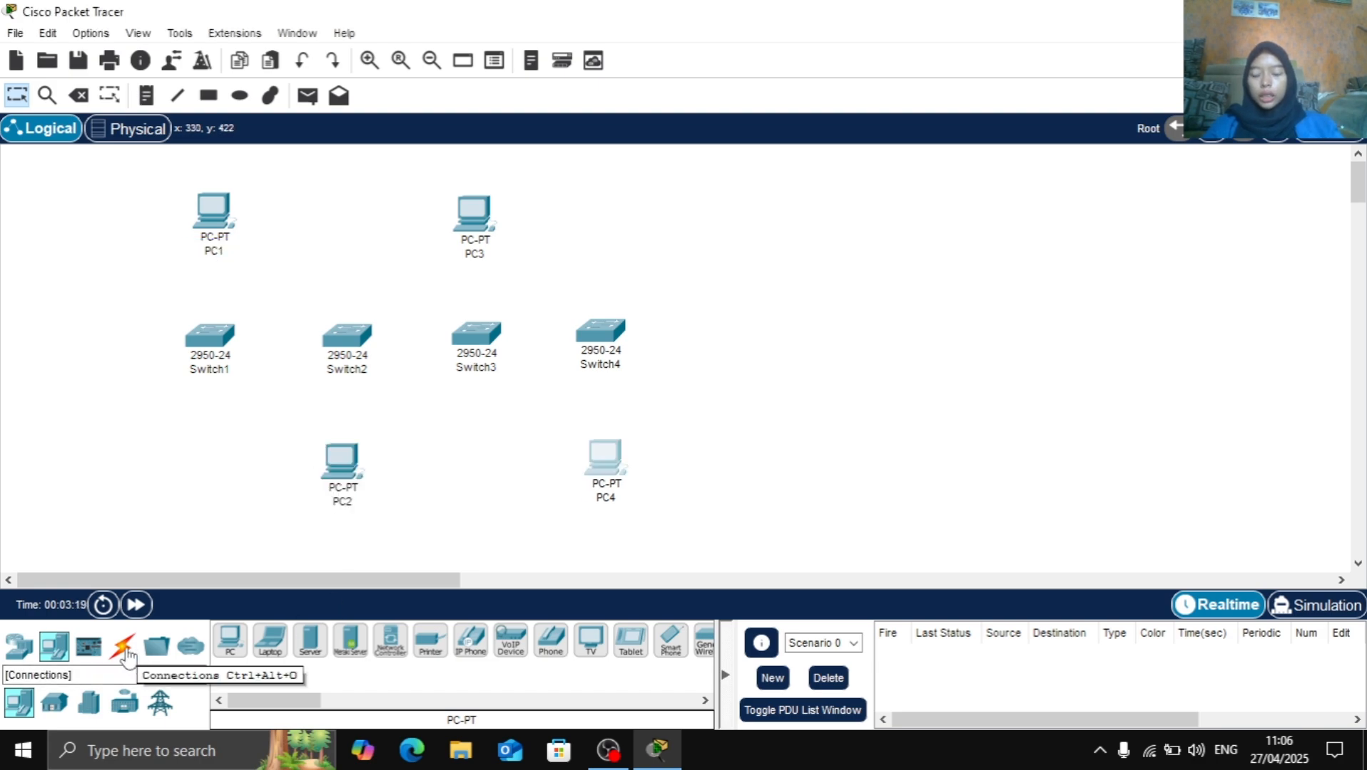
Connect Switch1 FastEthernet0/1 to Switch2 FastEthernet0/1 with a copper cross-over cable
click(124, 650)
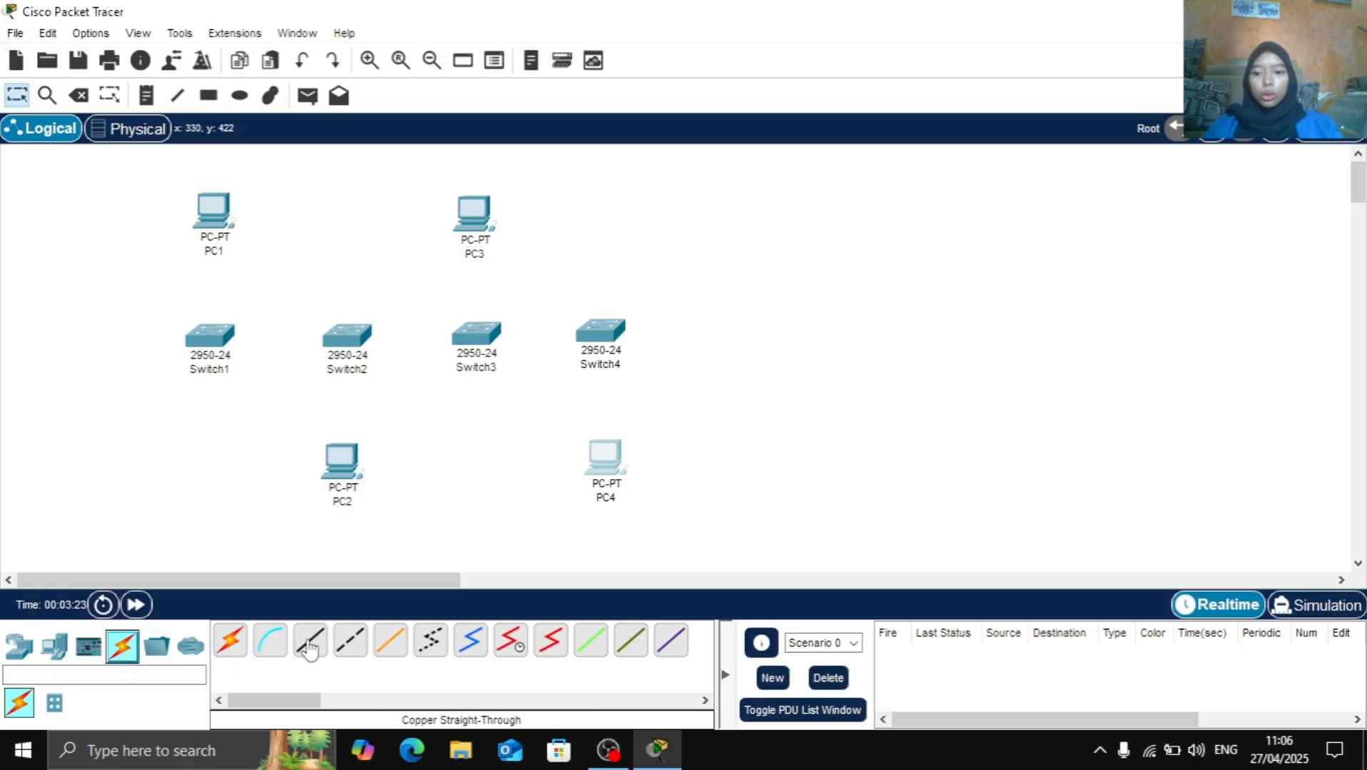
click(344, 650)
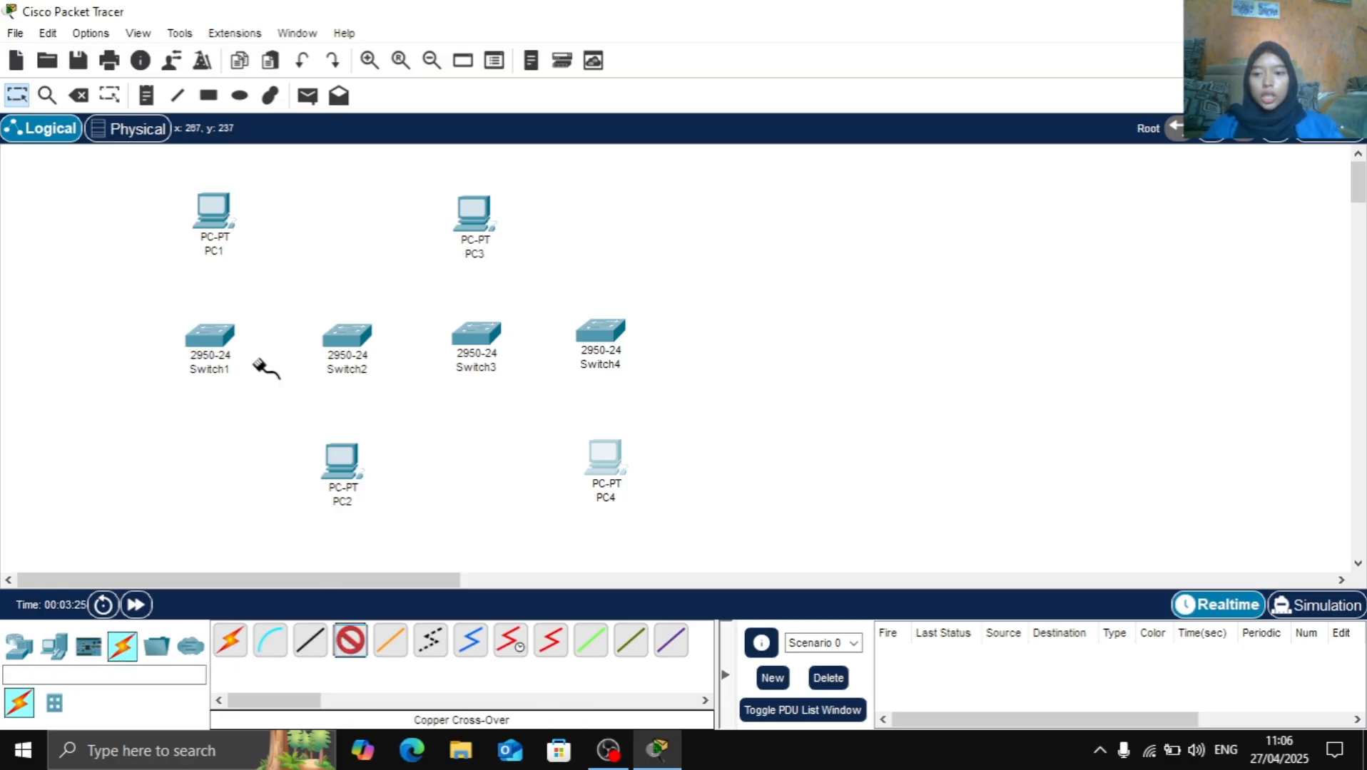
click(218, 337)
click(327, 35)
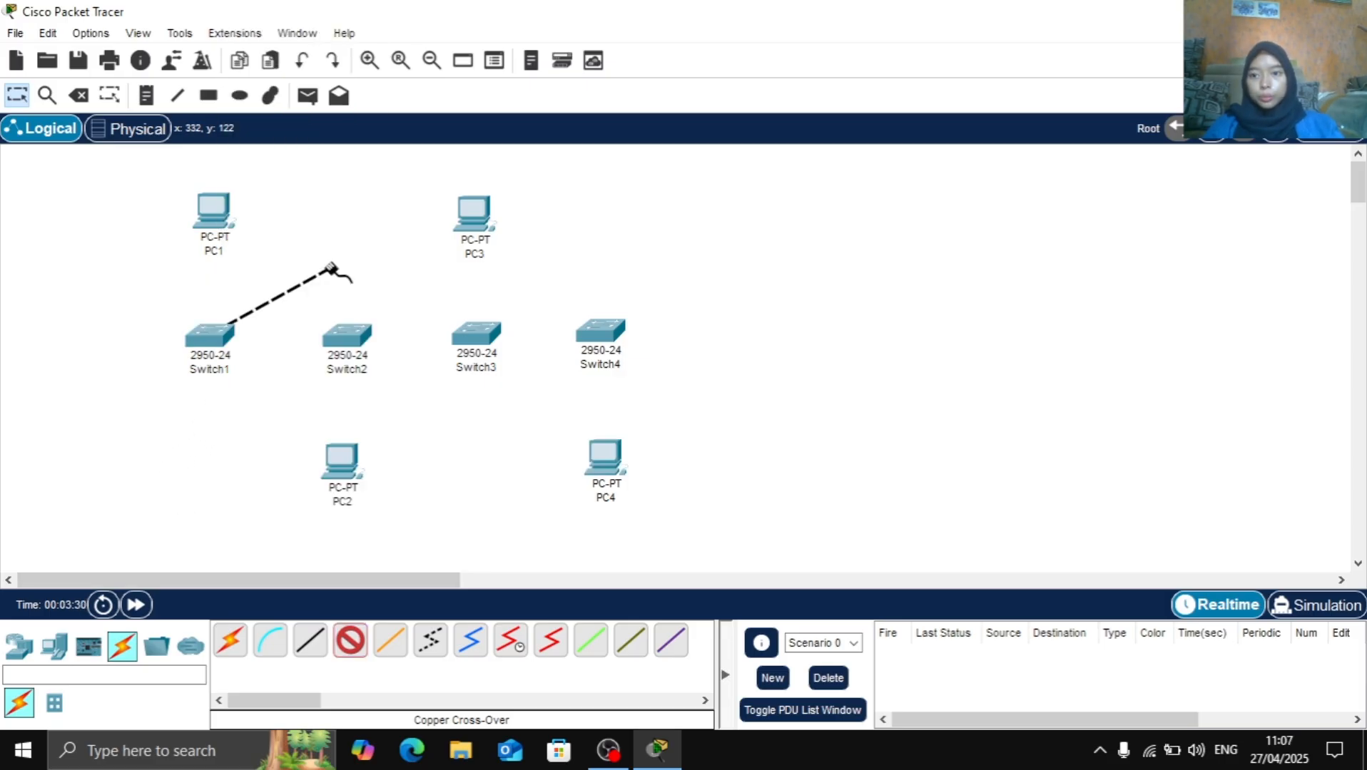
click(362, 336)
click(428, 37)
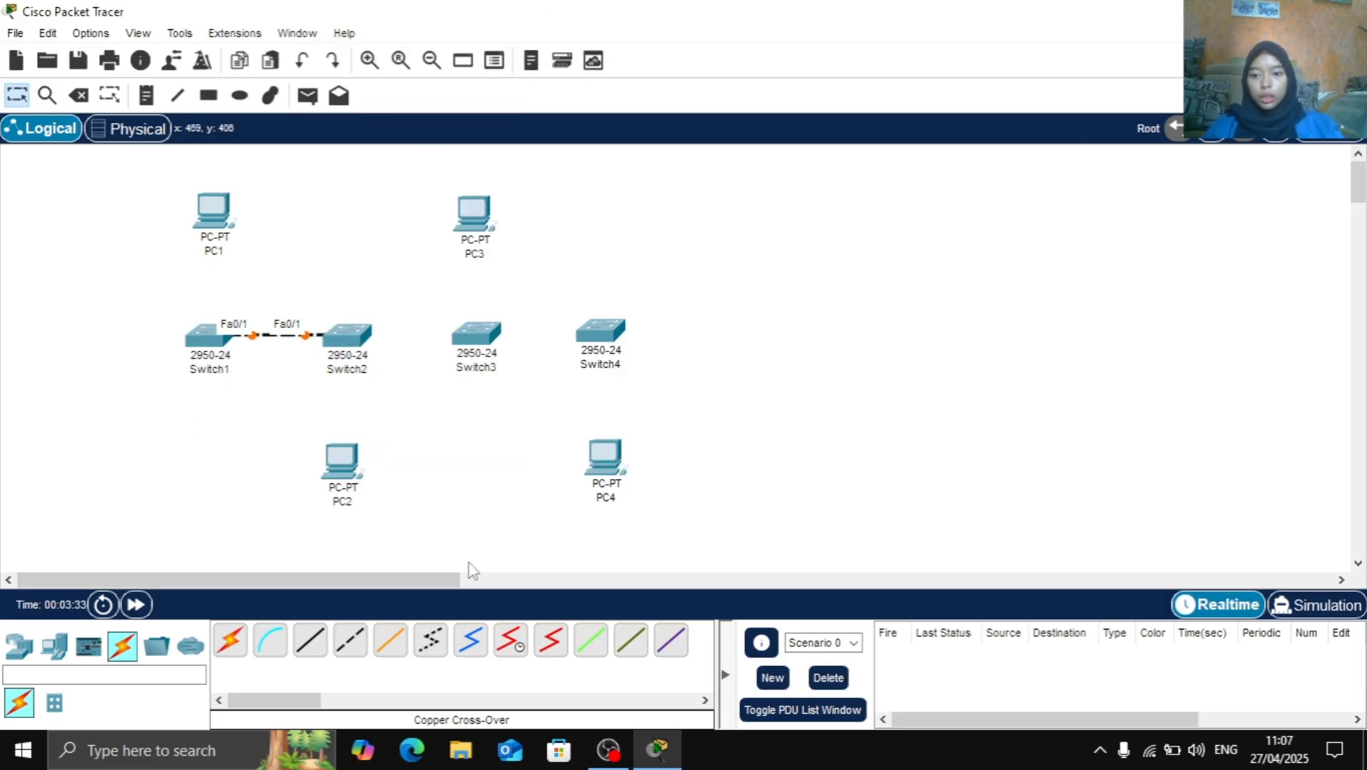
Connect Switch2 FastEthernet0/2 to Switch3 FastEthernet0/1 with a copper cross-over cable
click(350, 641)
click(350, 335)
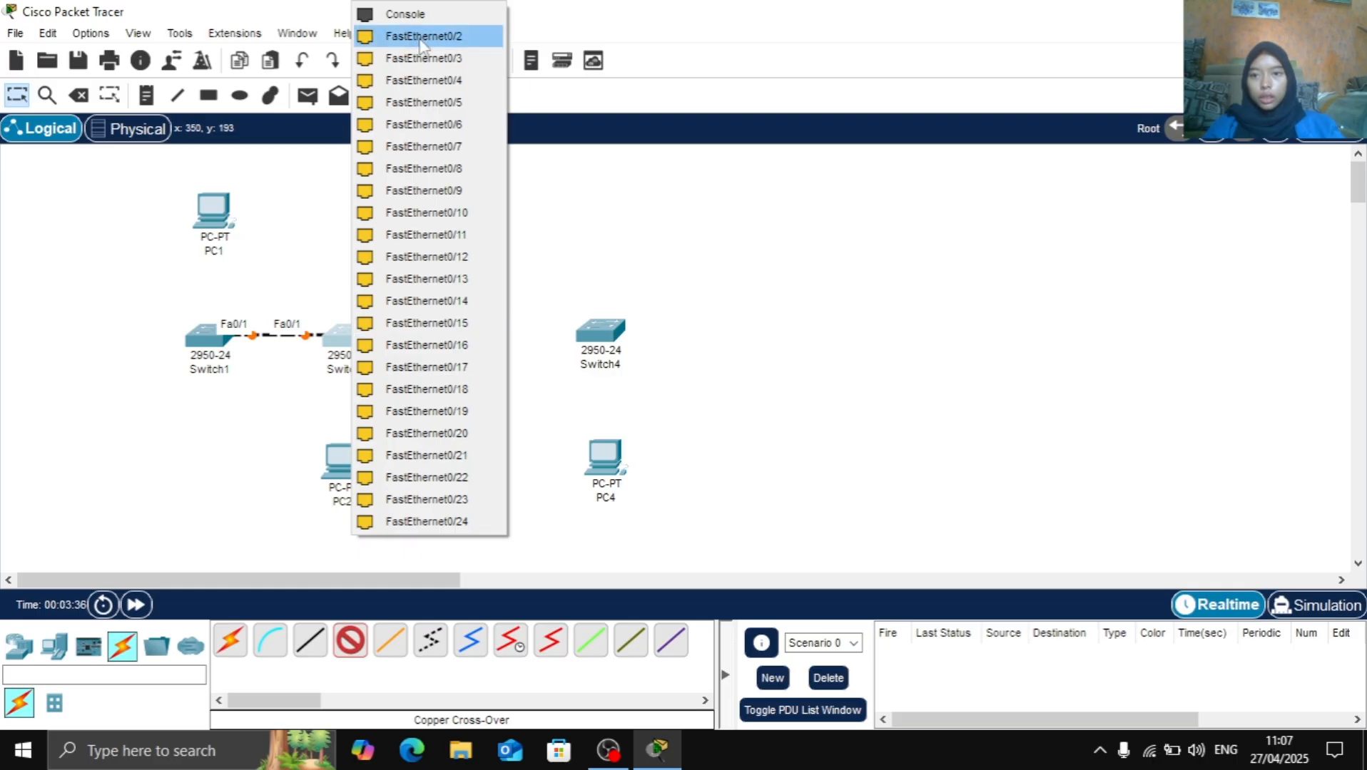
click(400, 36)
click(485, 338)
click(580, 35)
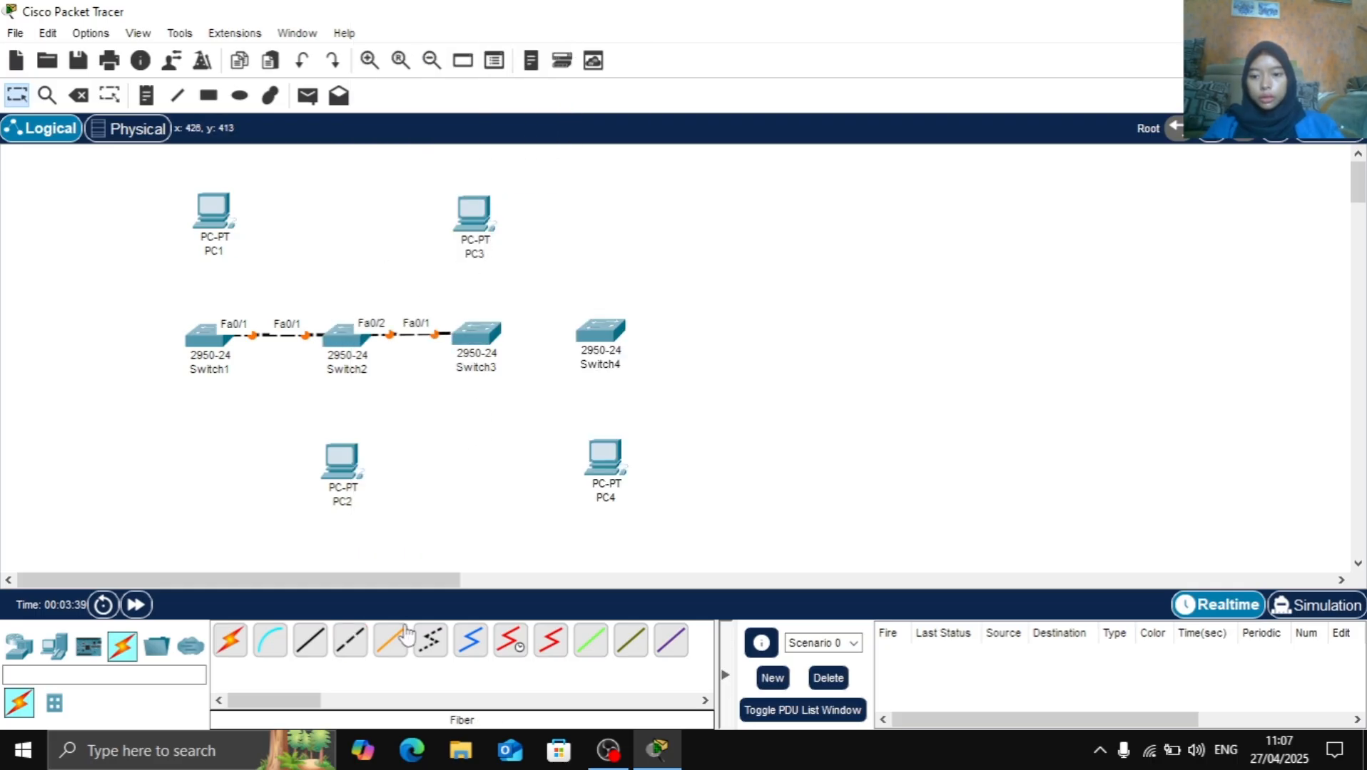
Connect Switch3 FastEthernet0/2 to Switch4 FastEthernet0/1 with a copper cross-over cable
click(351, 642)
click(476, 340)
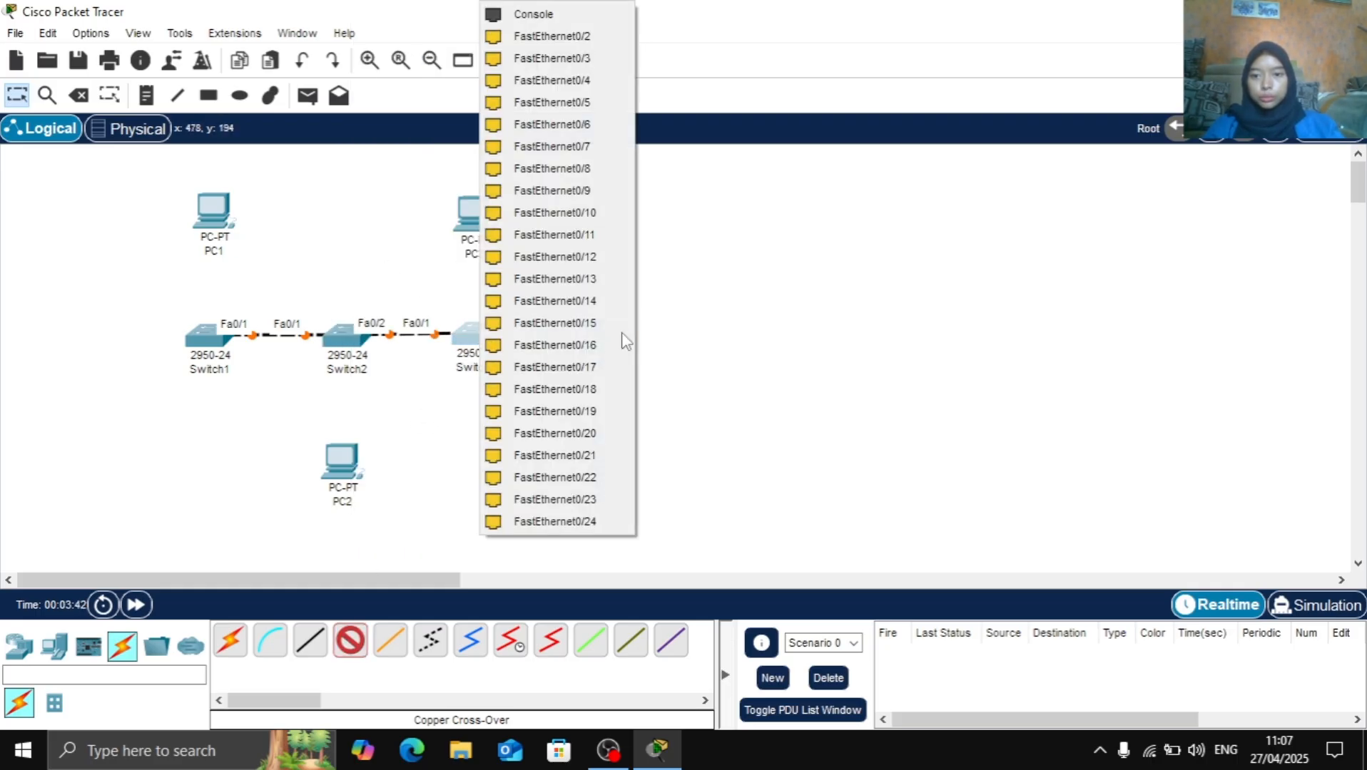
click(601, 36)
click(605, 330)
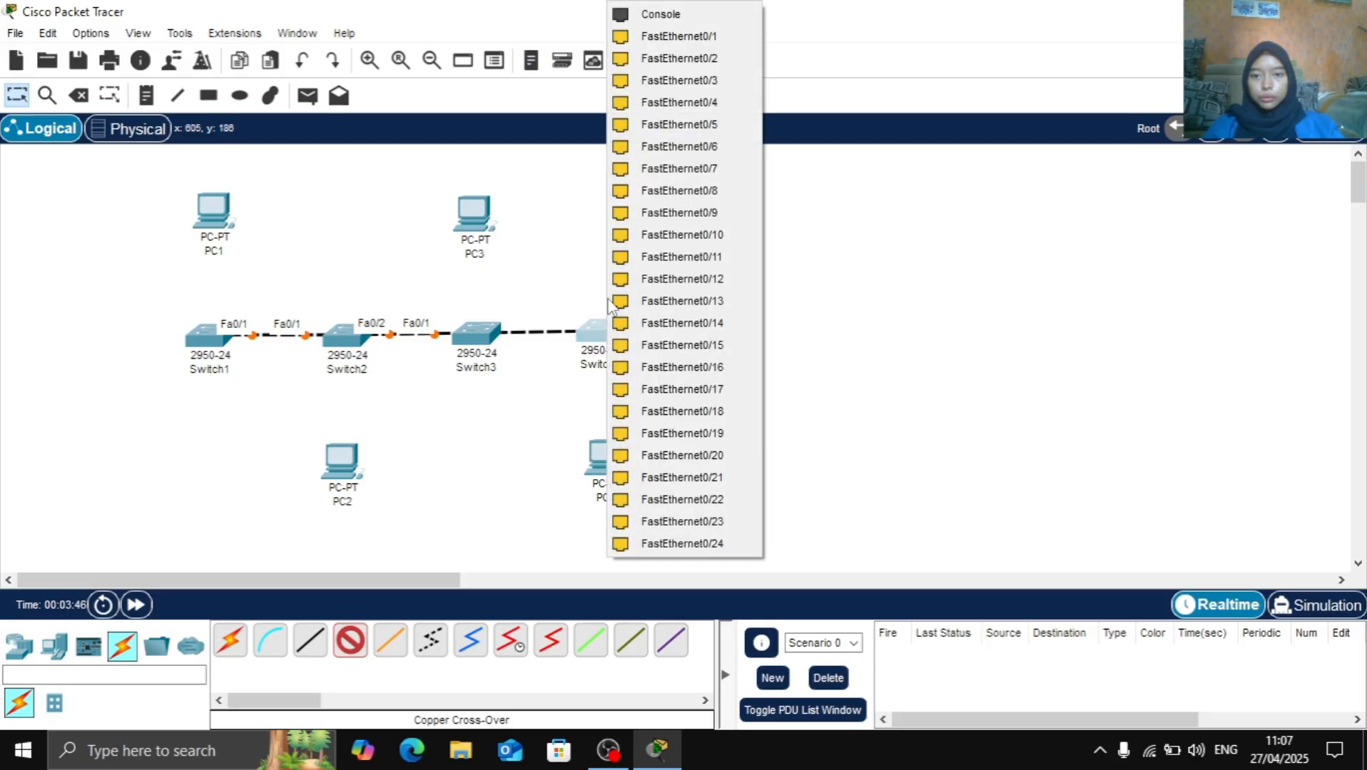
click(642, 36)
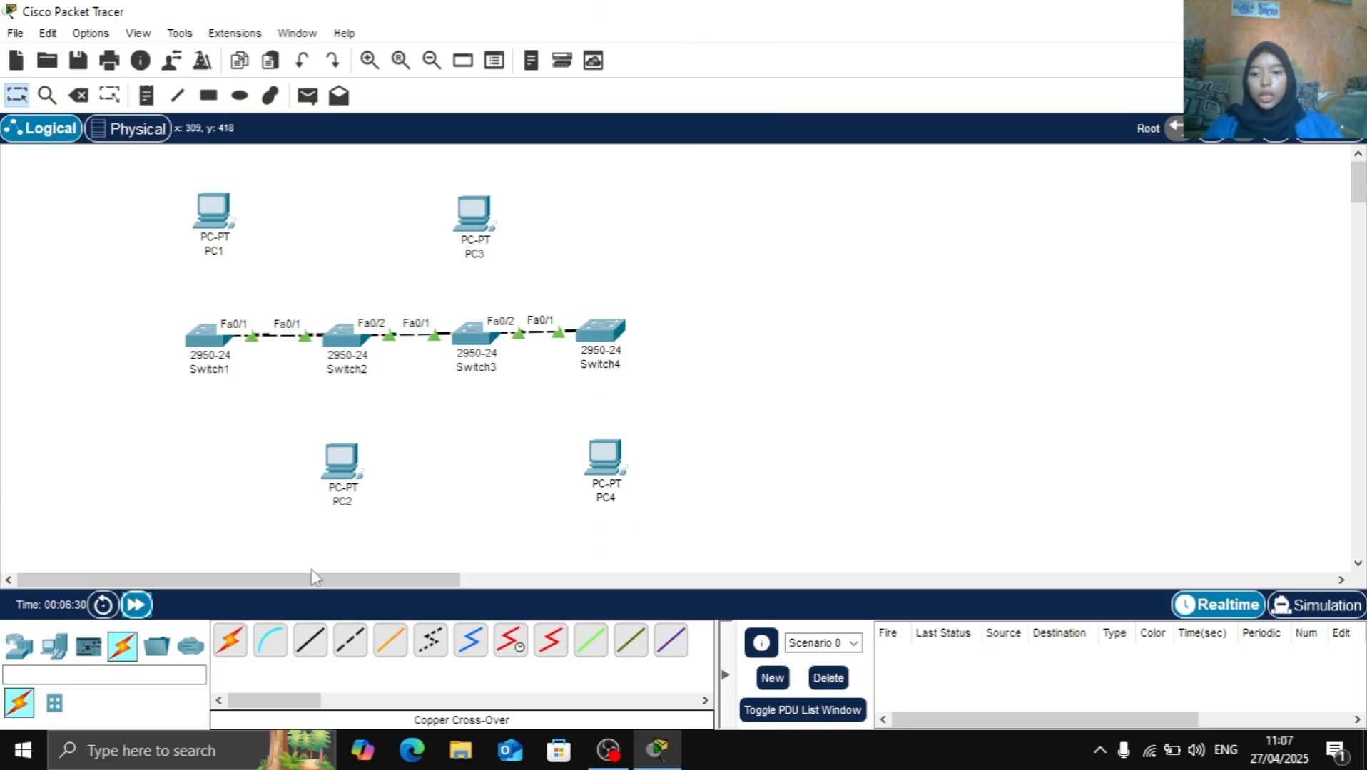
Connect PC1 FastEthernet0 to Switch1 FastEthernet0/2 with a copper straight-through cable
click(319, 647)
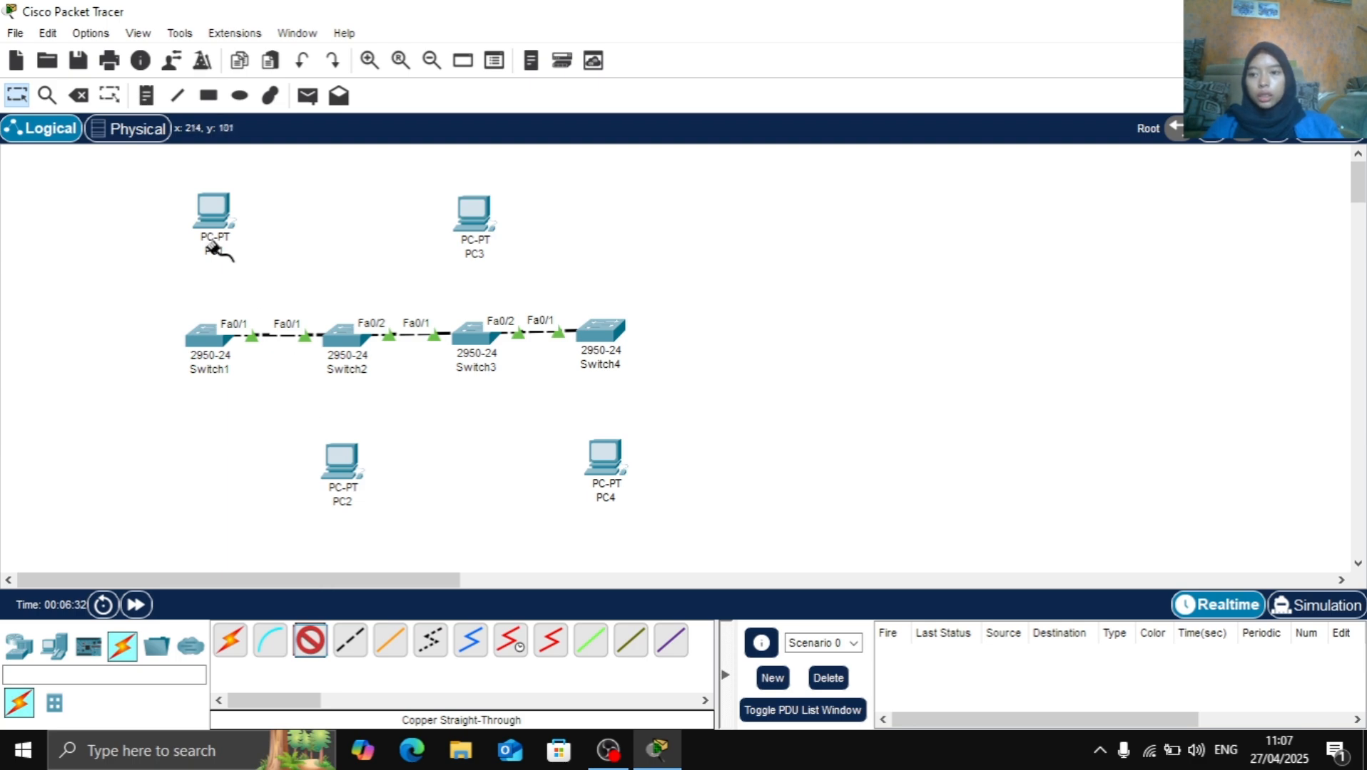
click(216, 220)
click(279, 288)
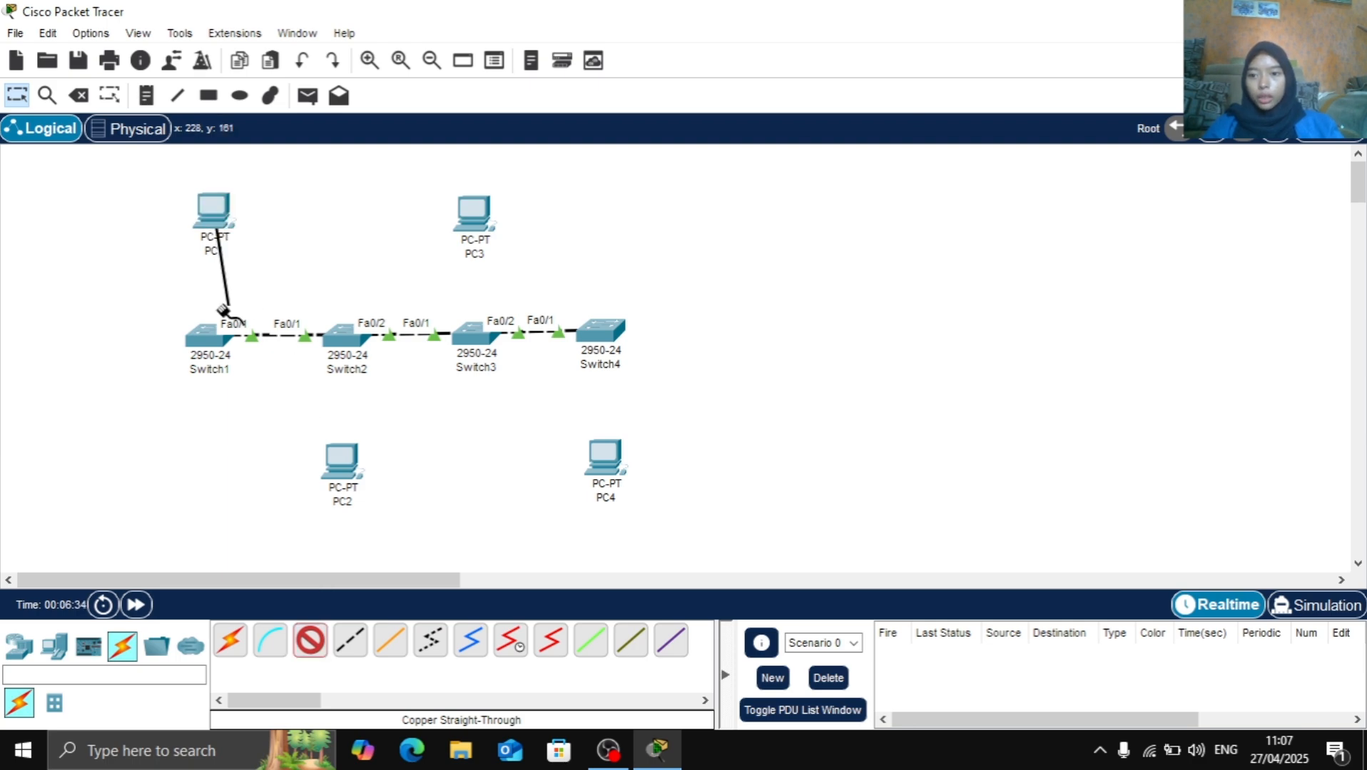
click(207, 341)
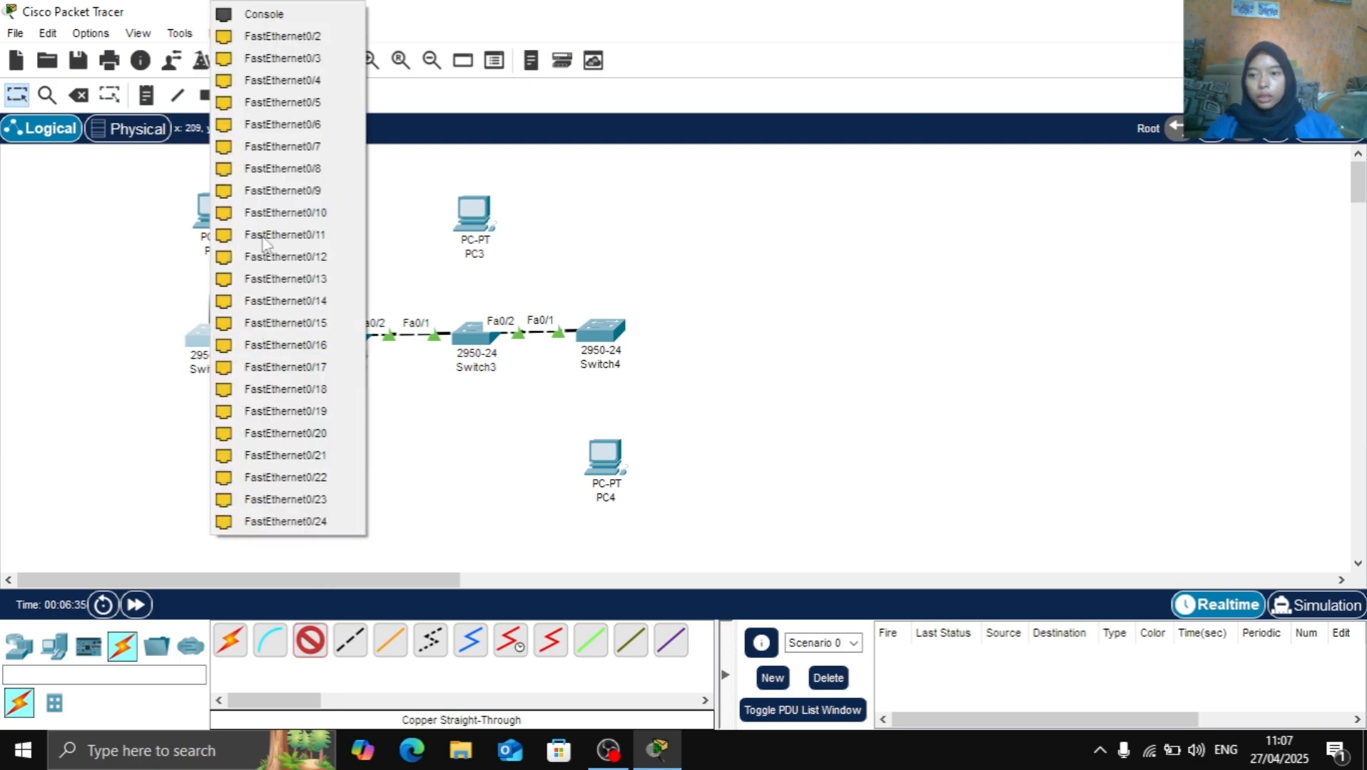
click(269, 36)
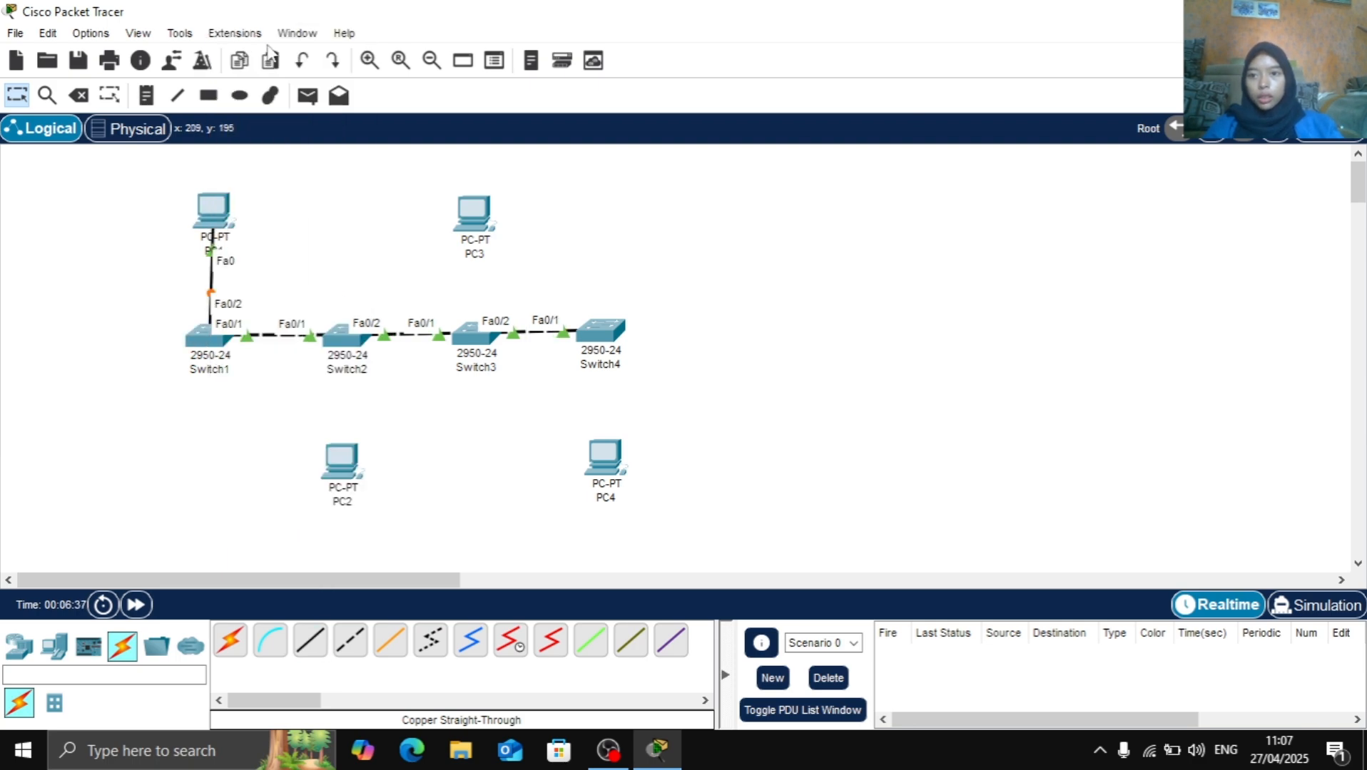
Connect PC2 FastEthernet0 to Switch2 FastEthernet0/3 with a copper straight-through cable
click(320, 634)
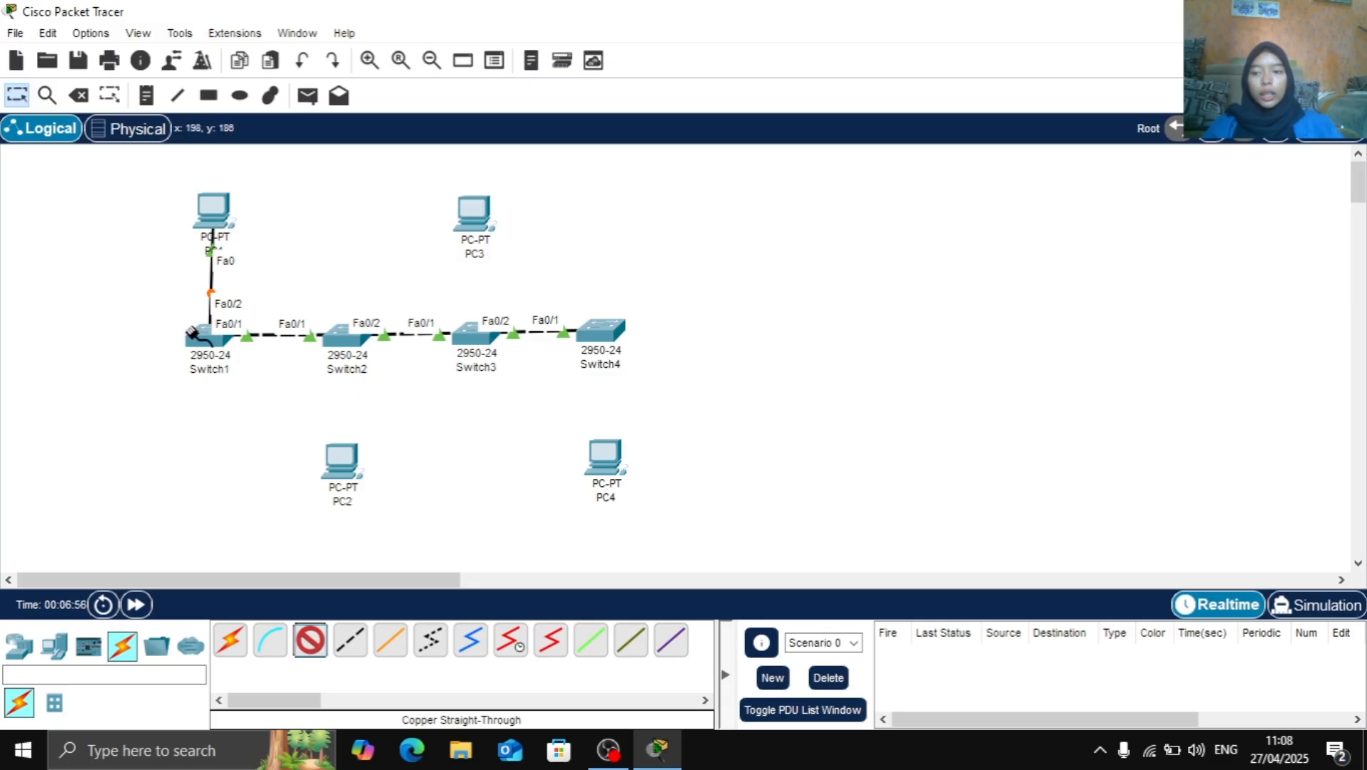
click(346, 466)
click(377, 546)
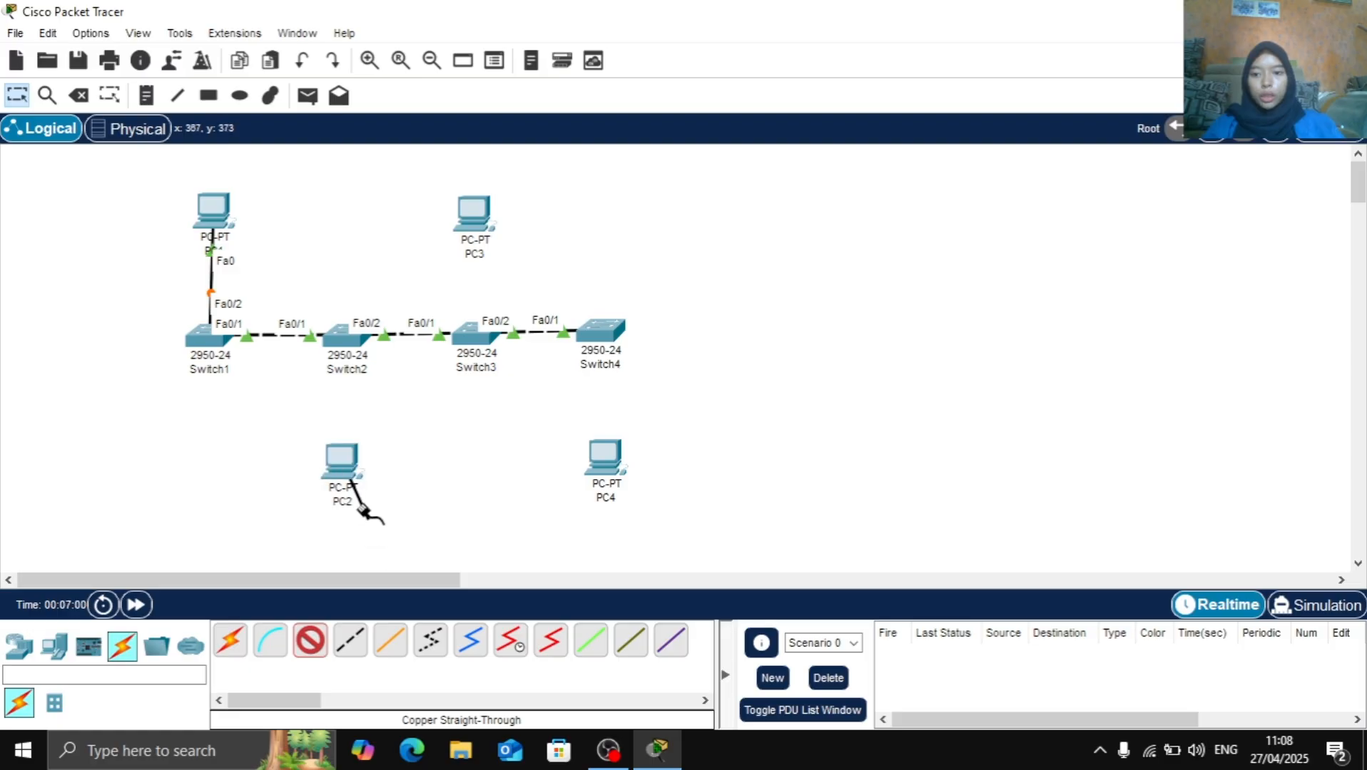
click(336, 334)
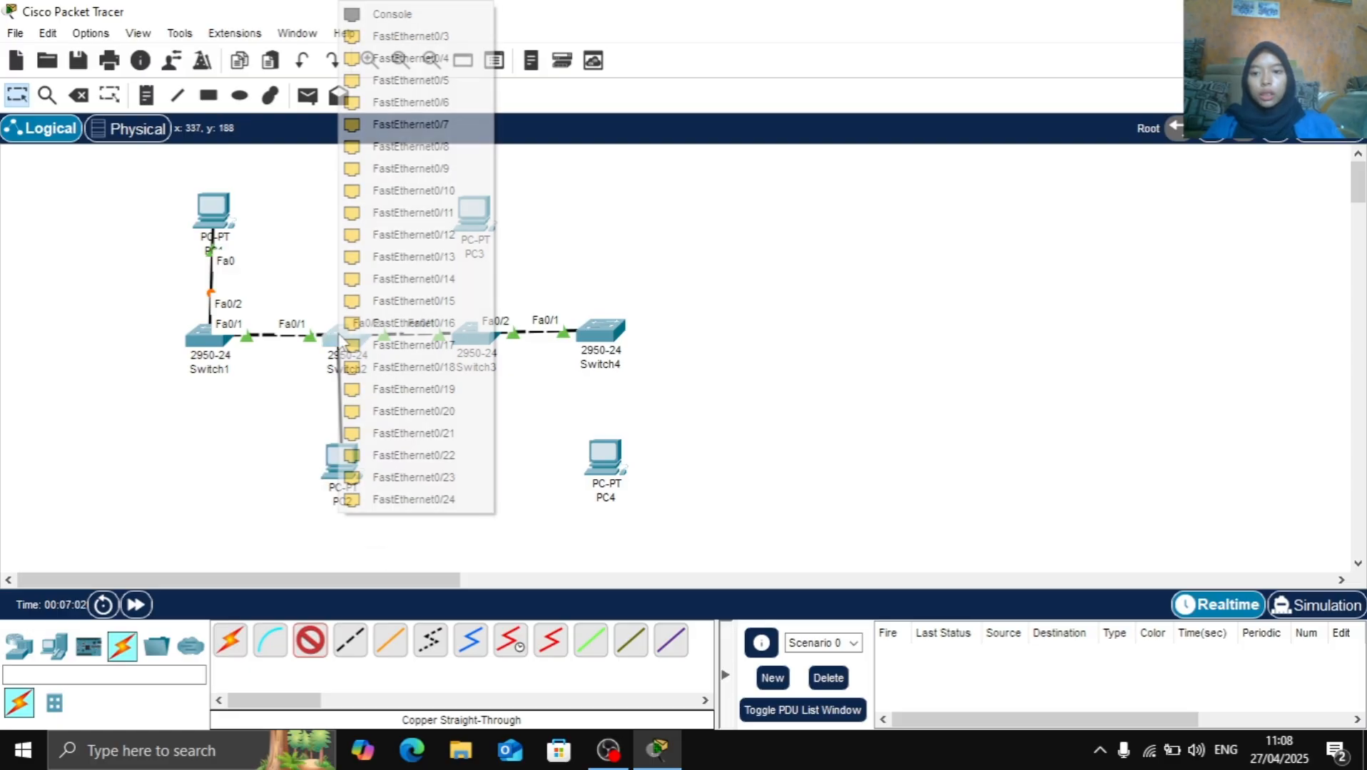
click(419, 39)
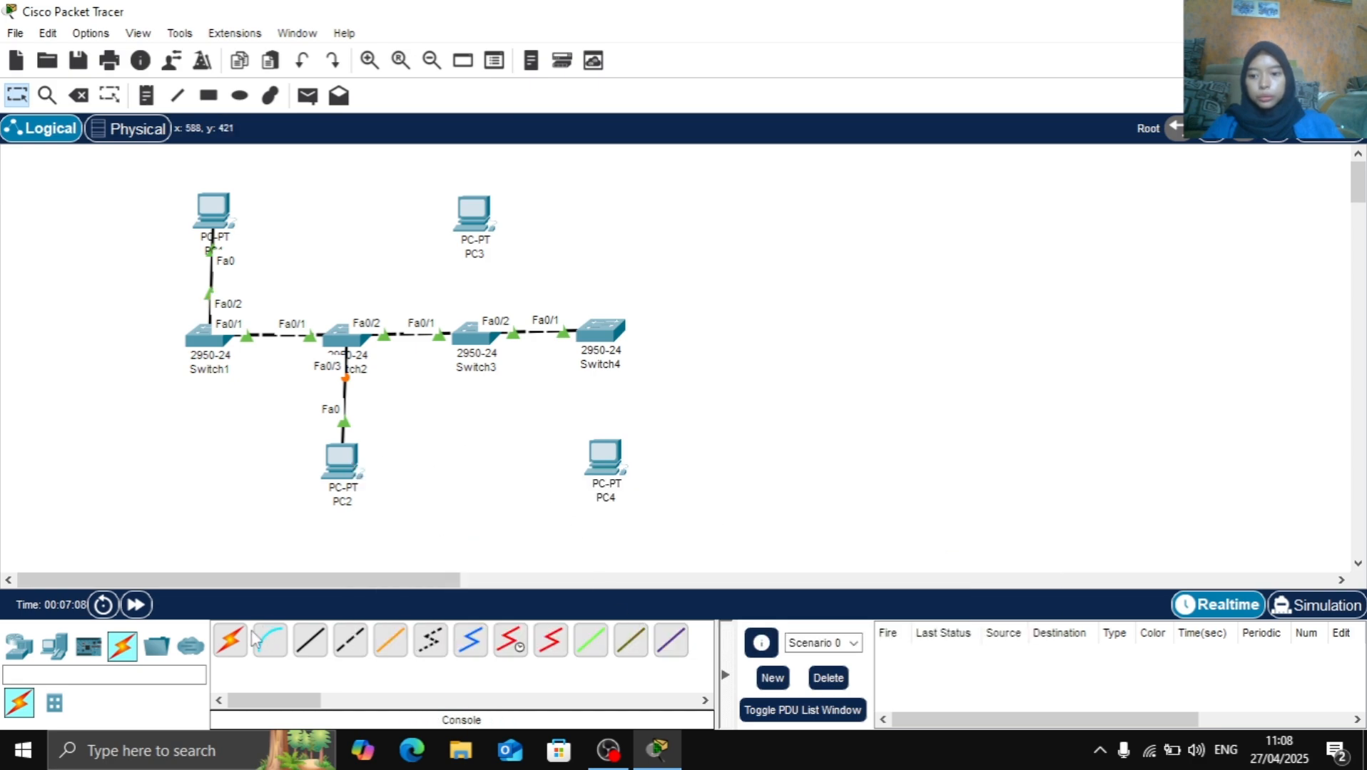
Connect PC3 FastEthernet0 to Switch3 FastEthernet0/3 with a copper straight-through cable
click(309, 642)
click(474, 214)
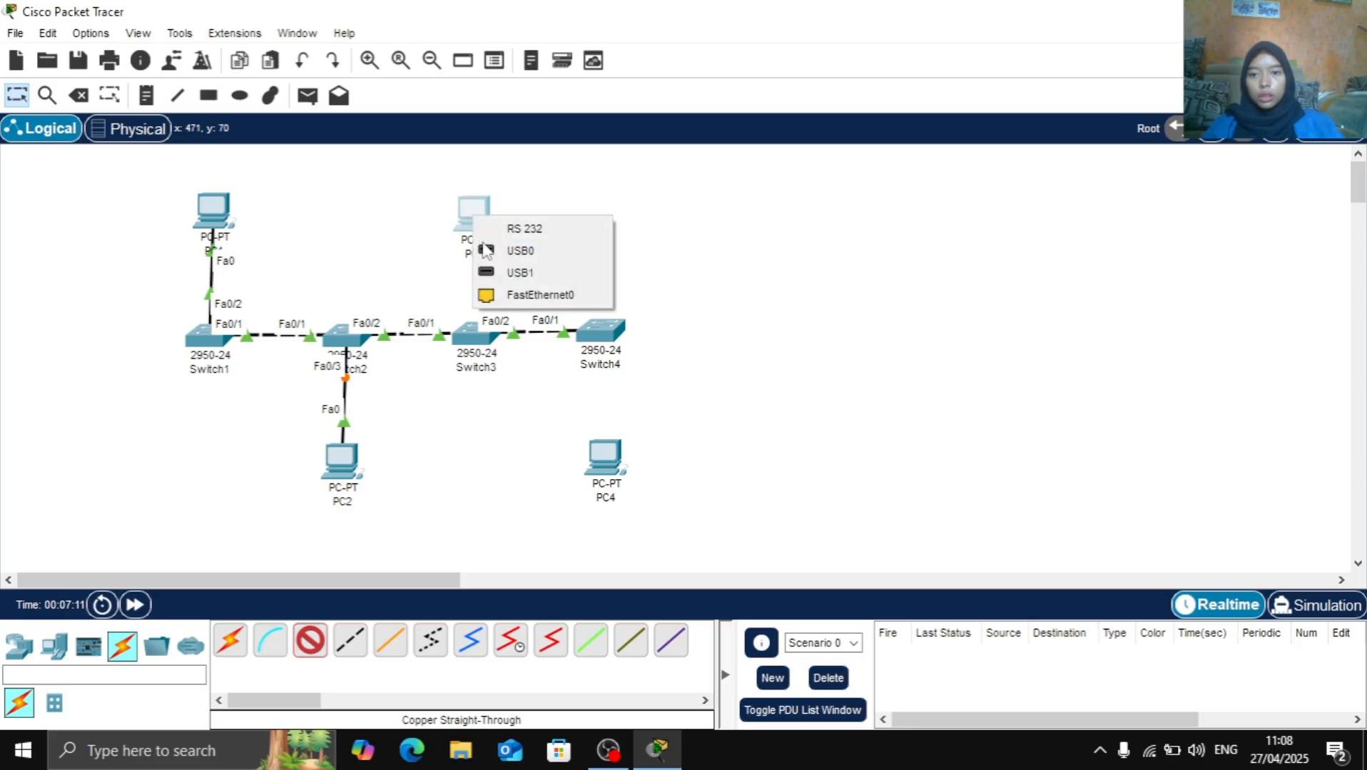
click(495, 295)
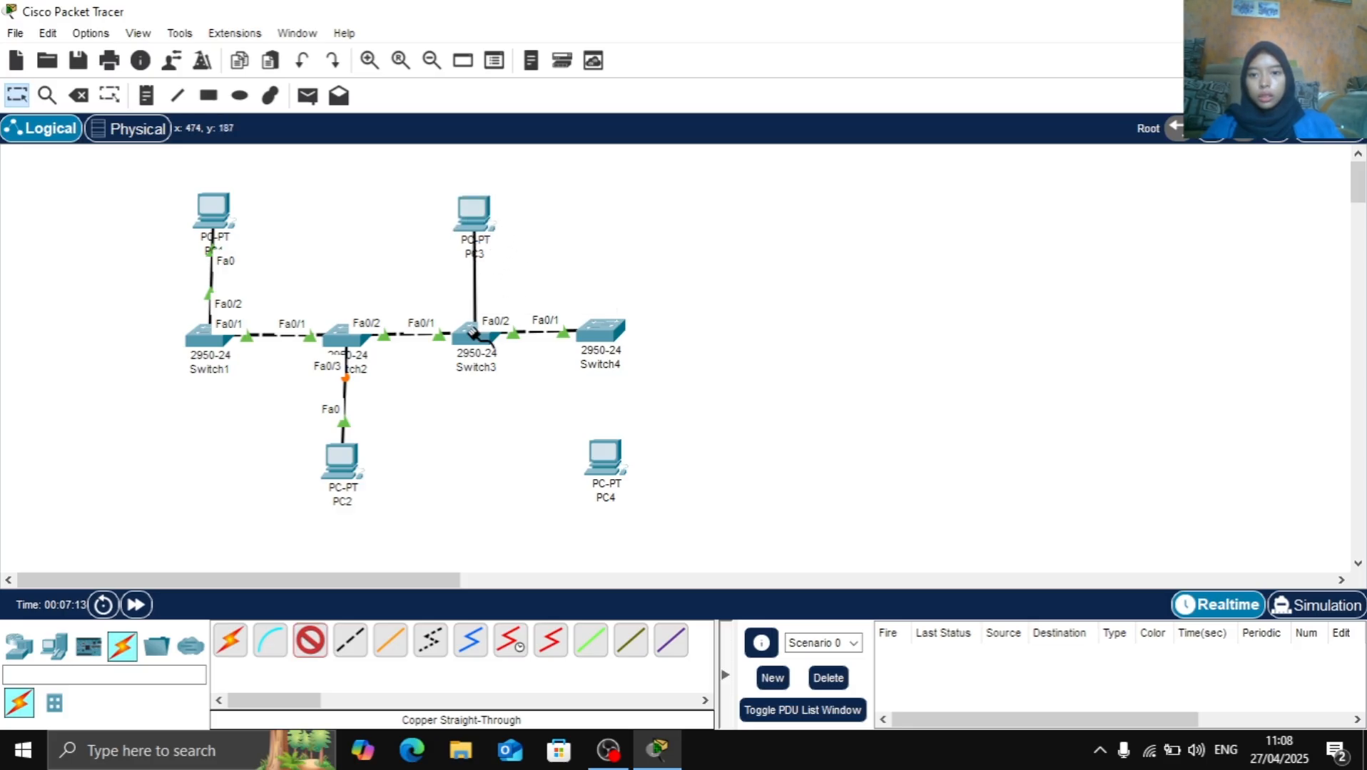
click(492, 332)
click(525, 37)
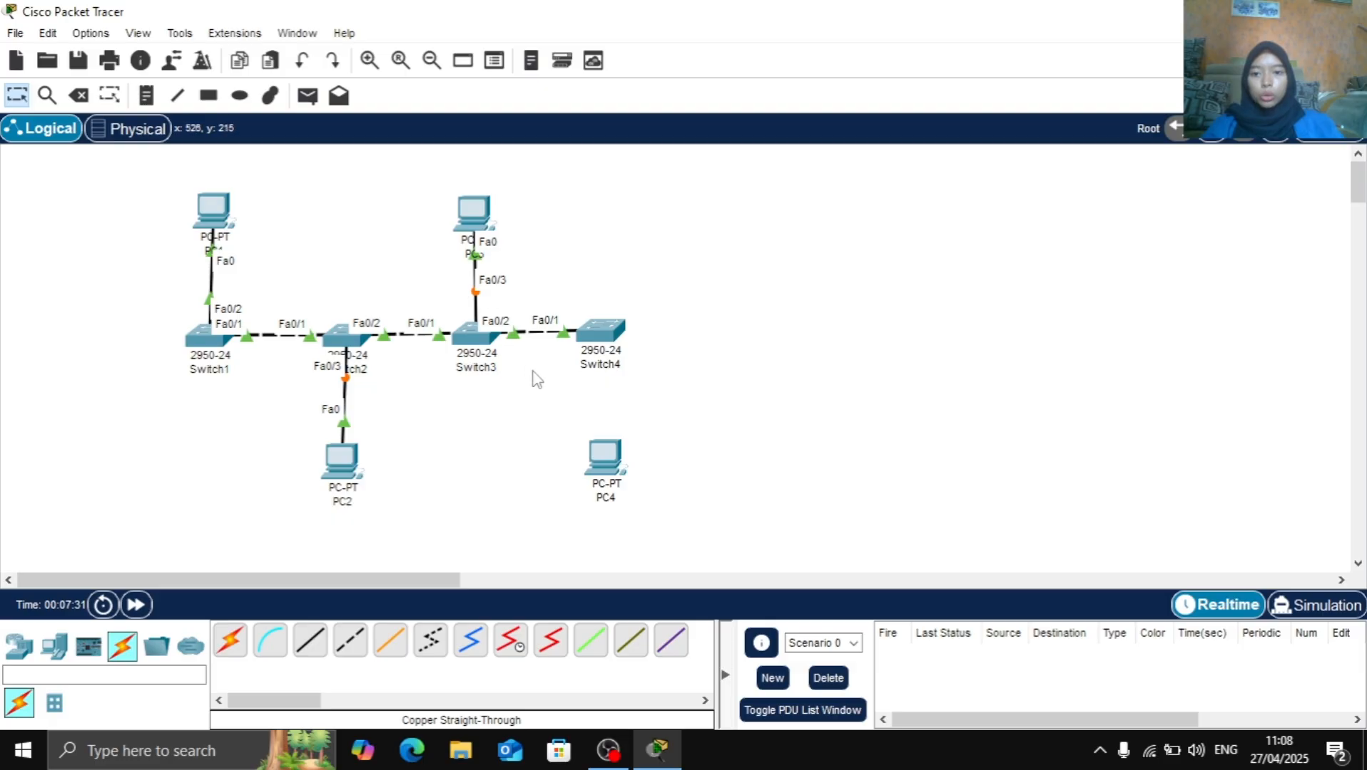
Connect PC4 FastEthernet0 to Switch4 FastEthernet0/2 with a copper straight-through cable
click(320, 651)
click(611, 471)
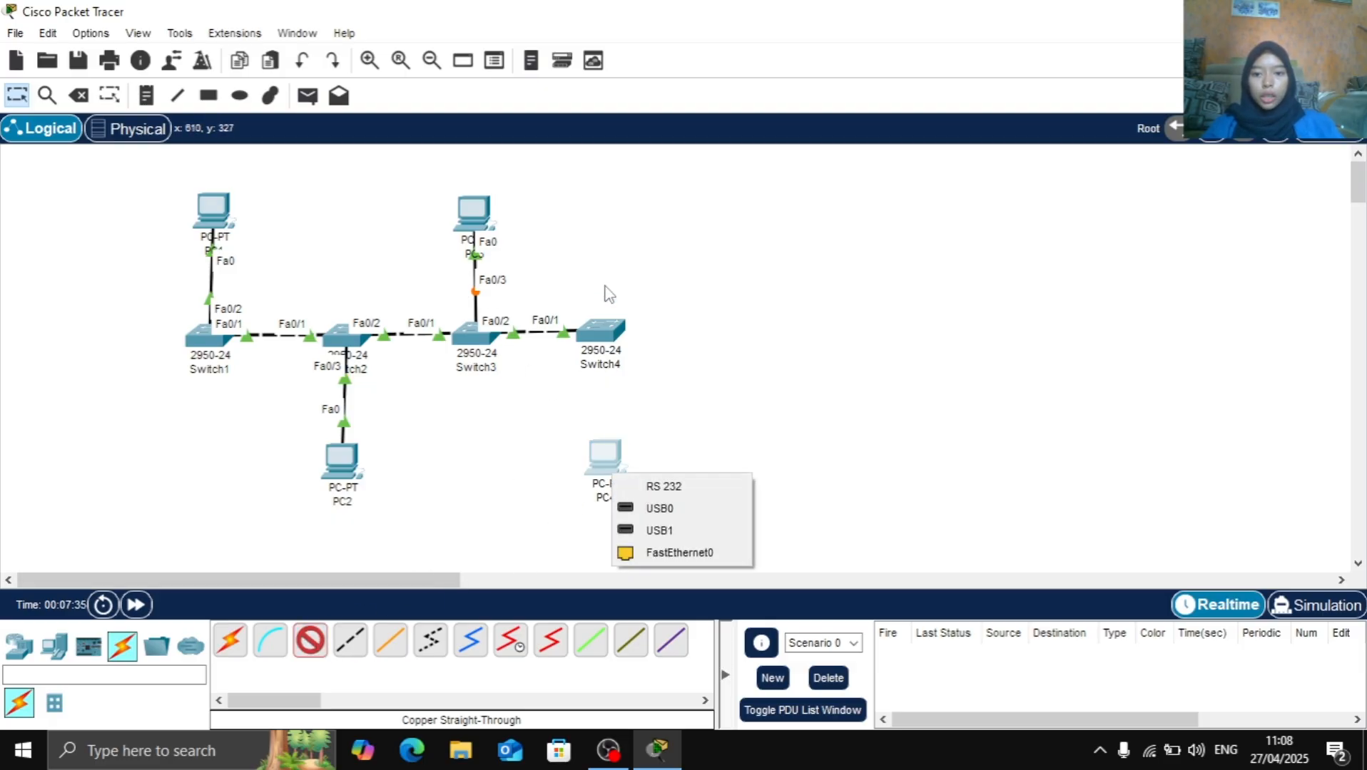
click(678, 553)
click(607, 330)
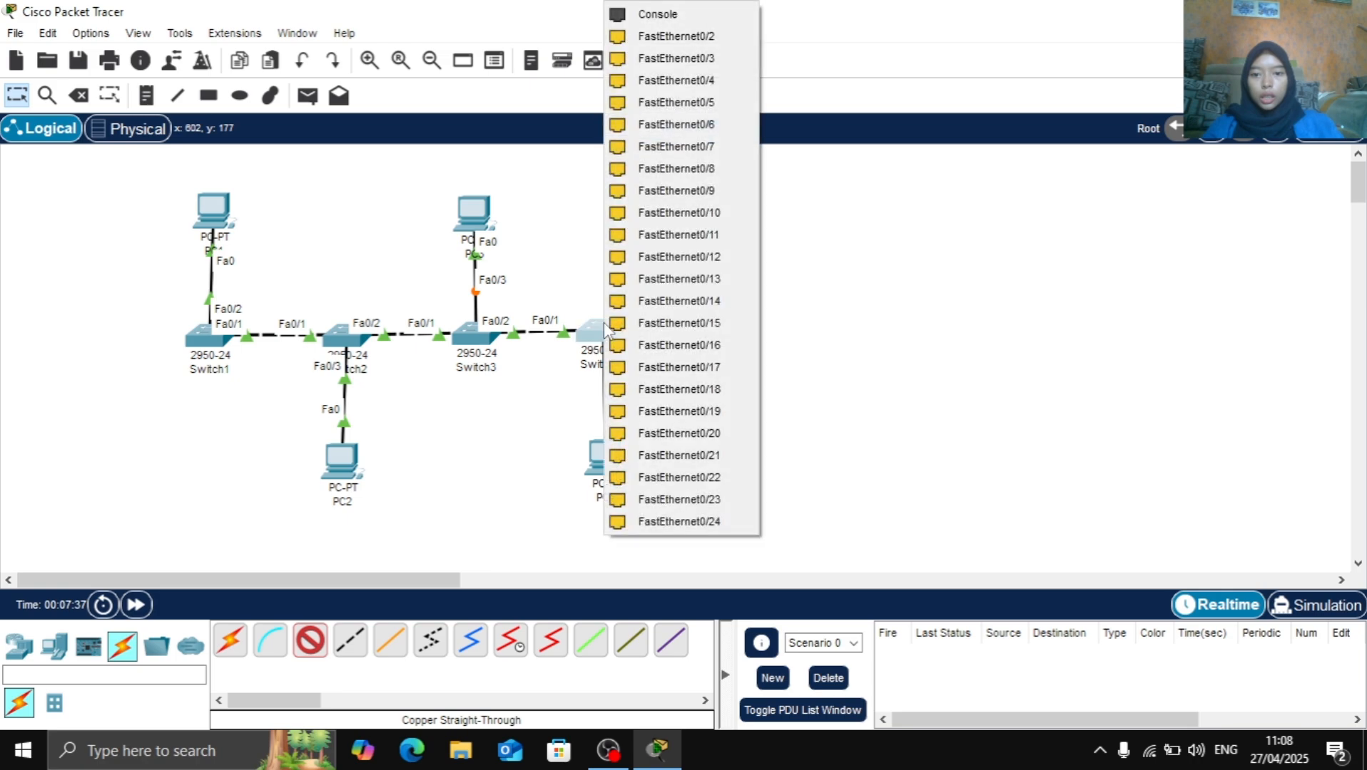
click(685, 36)
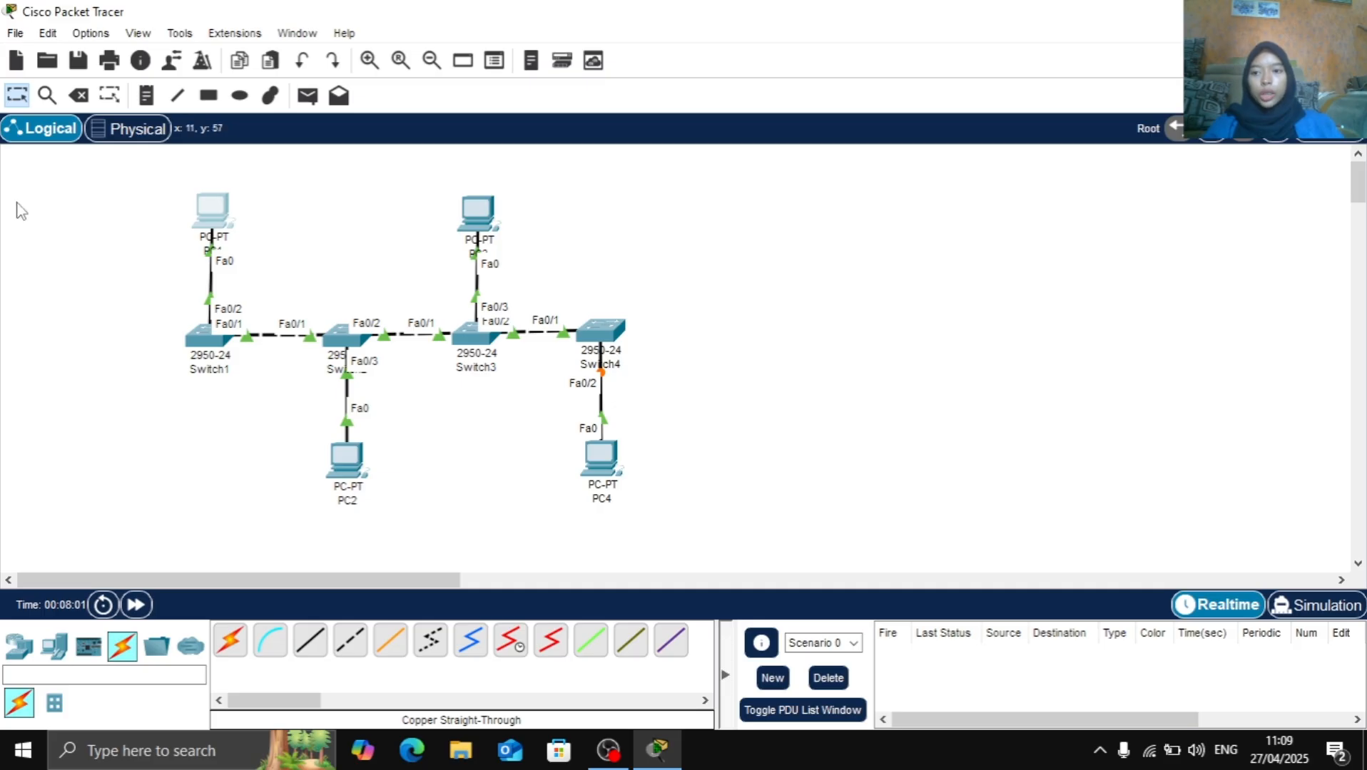
Give PC1 the static IPv4 address 192.168.10.2 with subnet mask 255.255.255.0 and default gateway 192.168.10.1
click(204, 214)
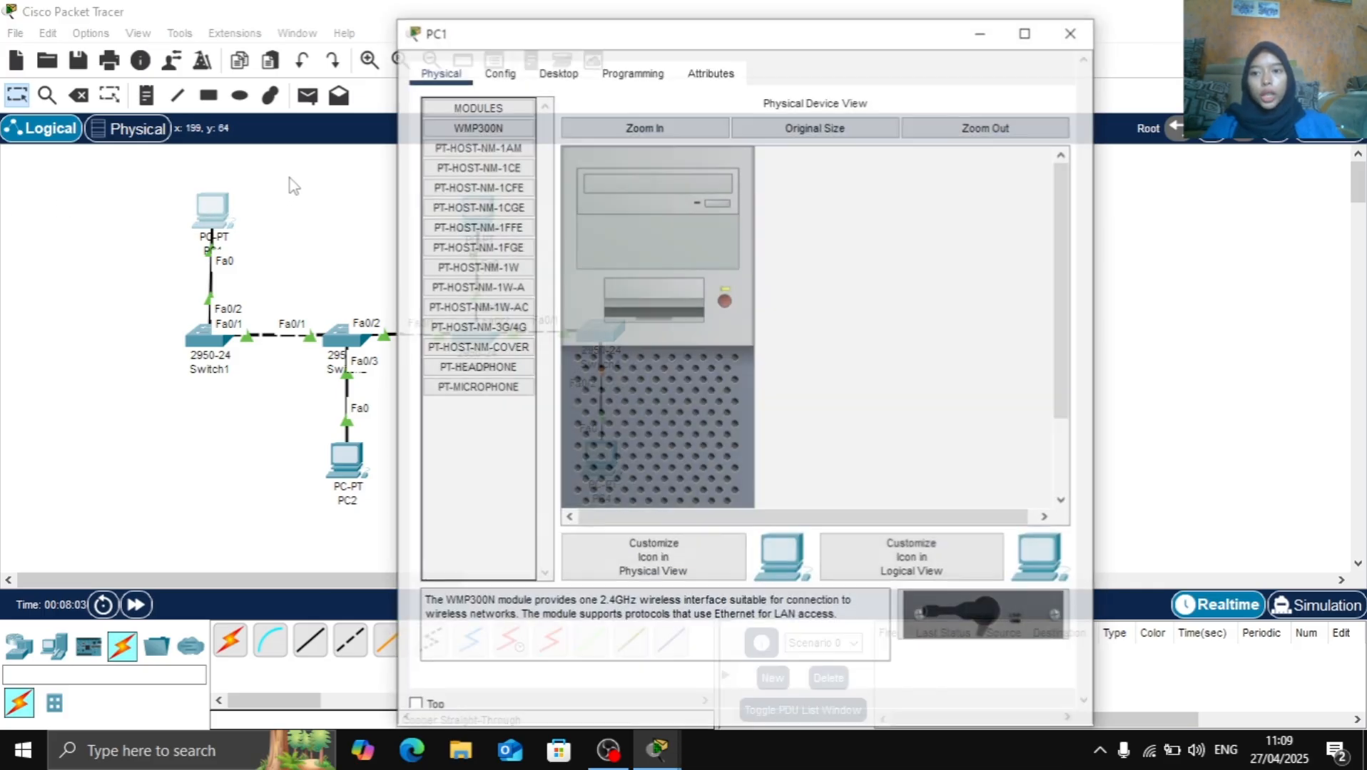
click(539, 72)
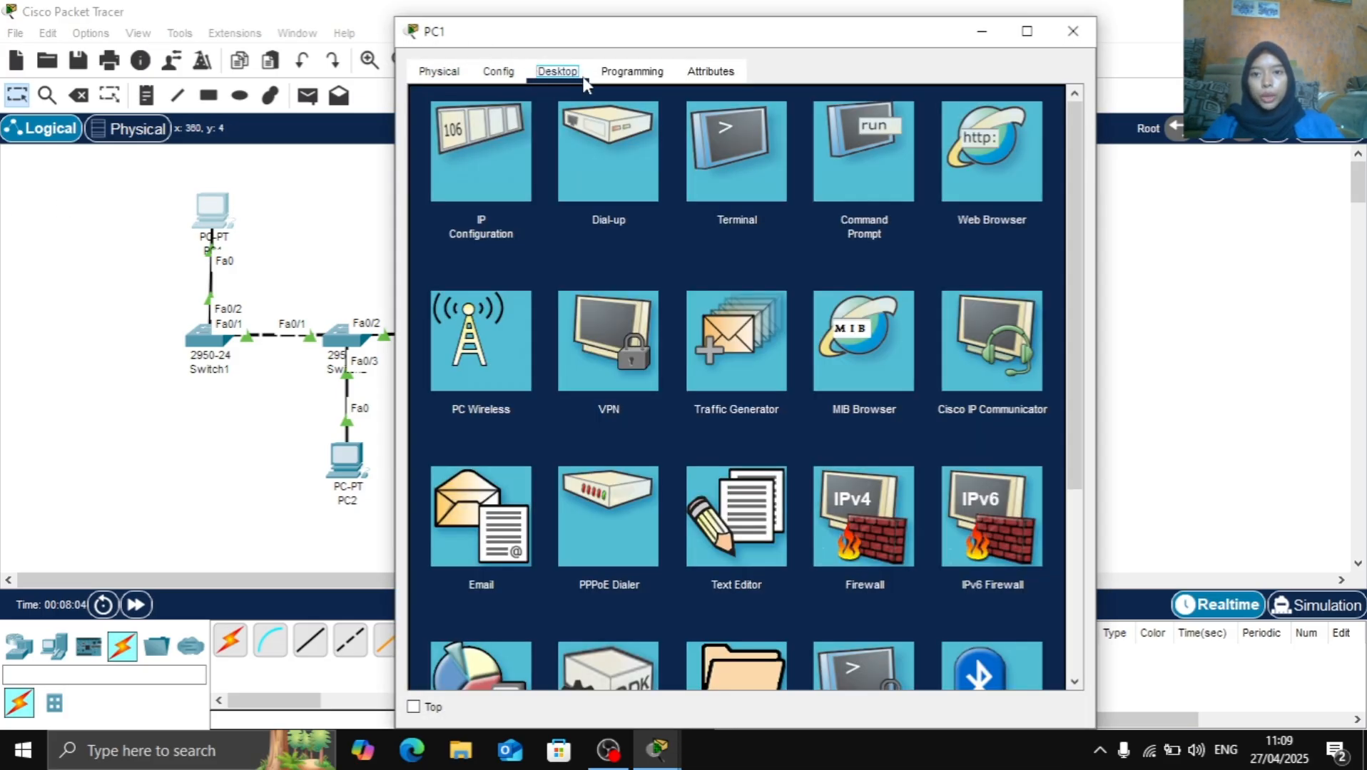
click(475, 181)
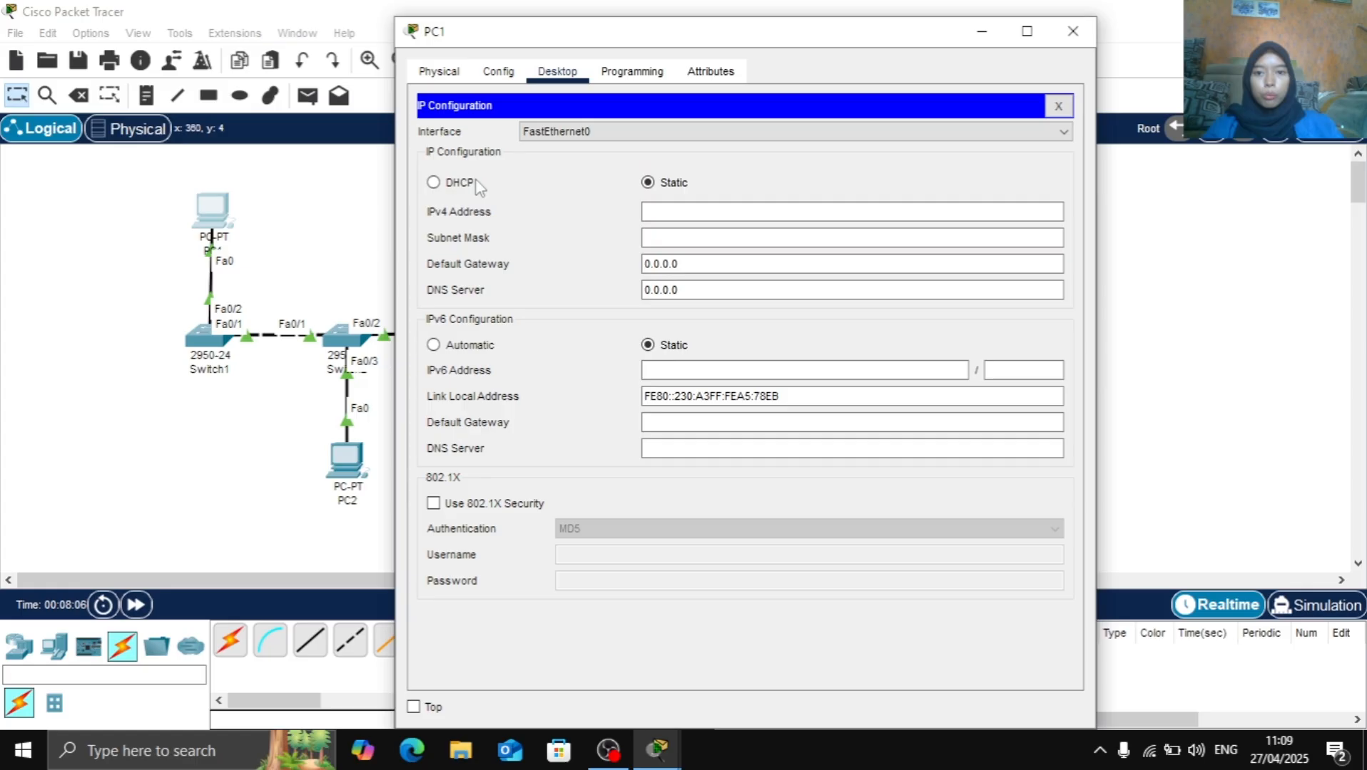
click(717, 212)
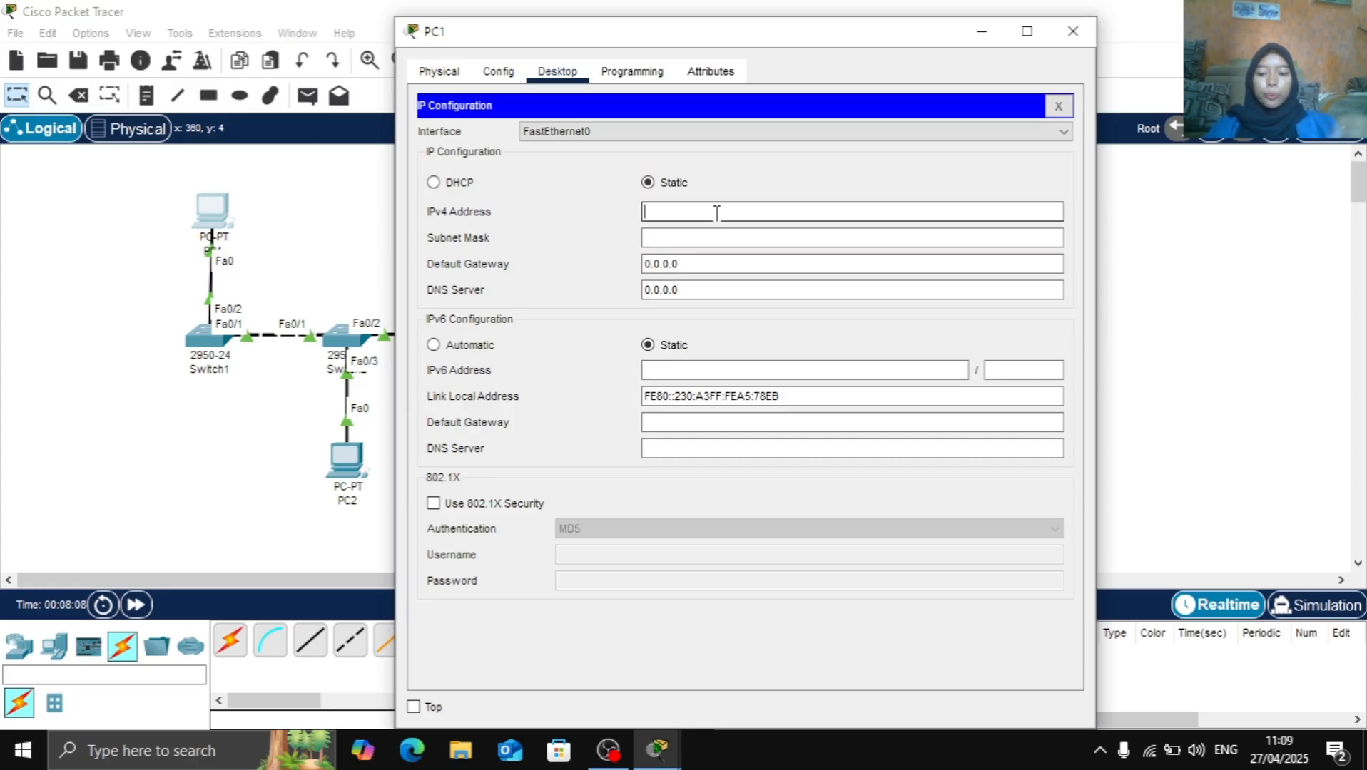
text(19)
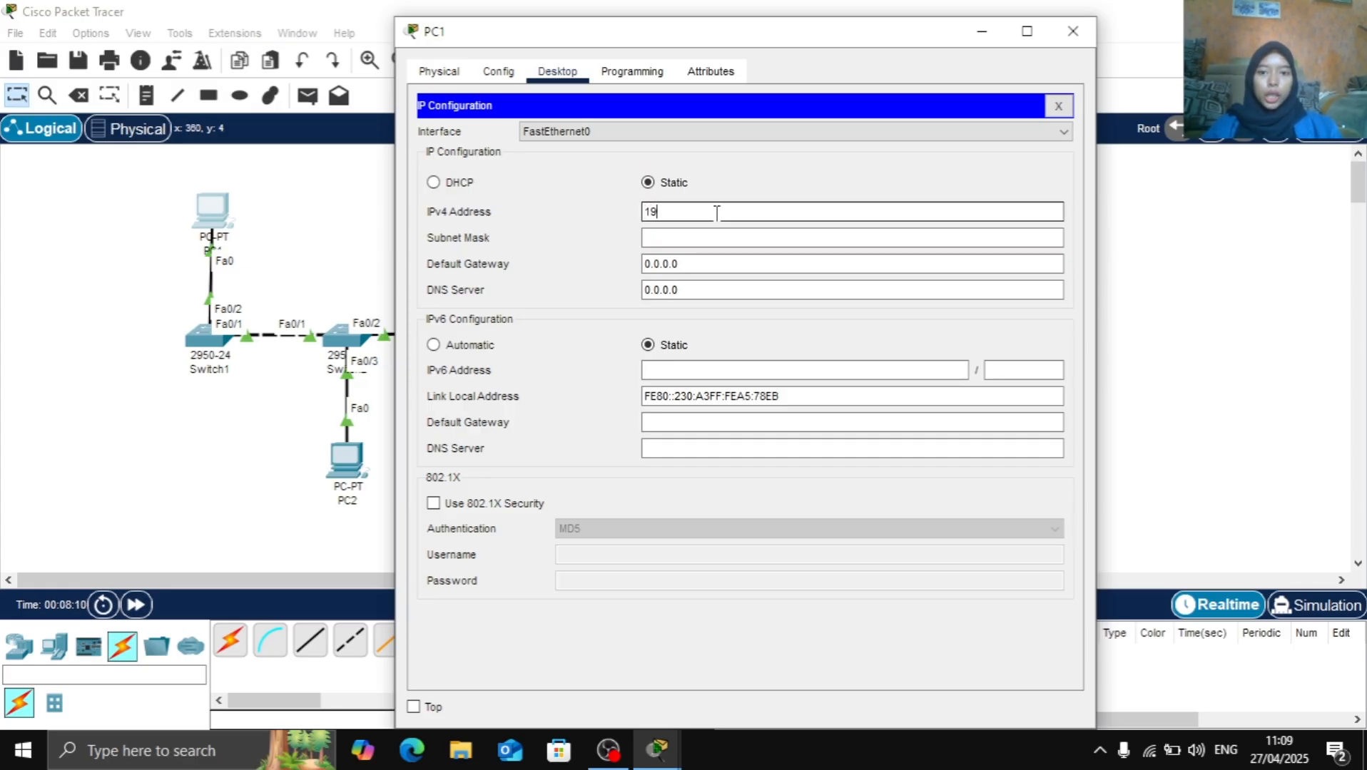
text(2.168.10.2)
key(Tab)
key(Tab)
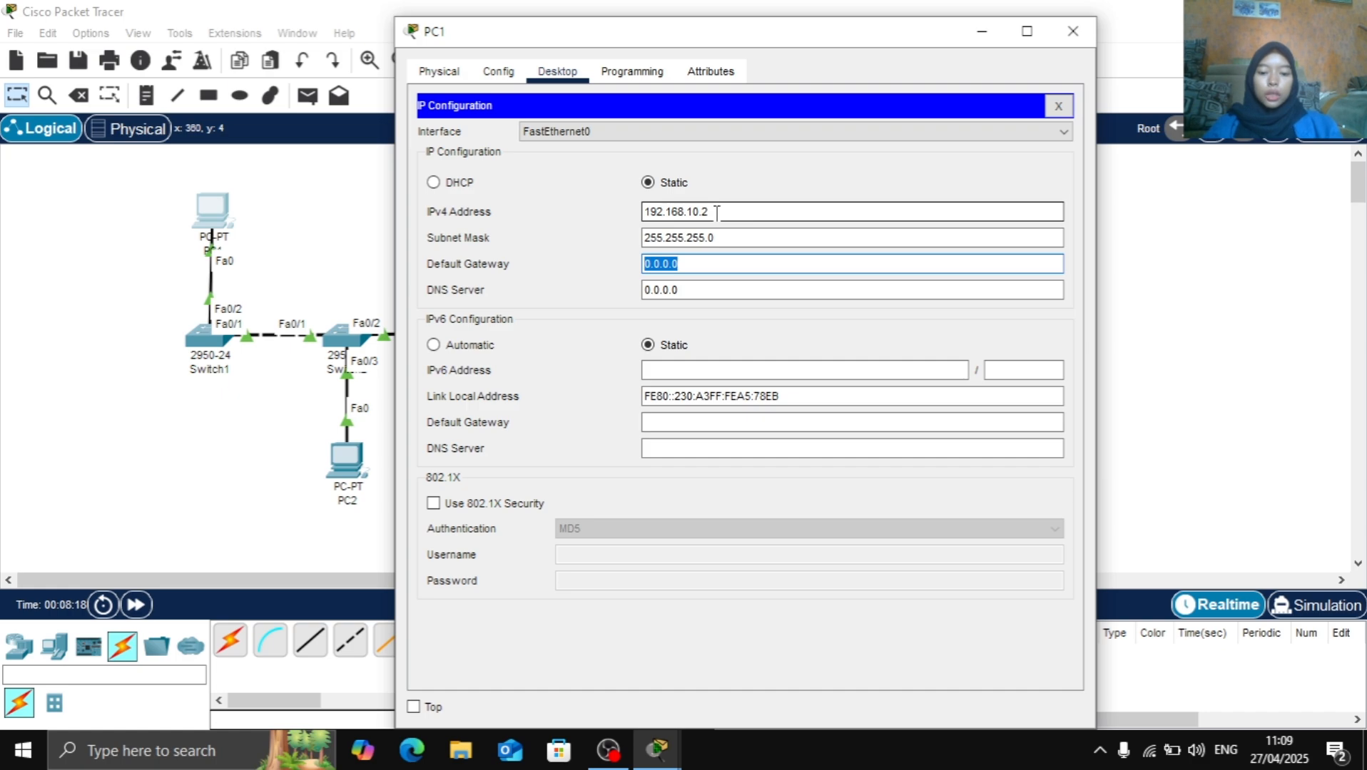
text(192.168.10.1)
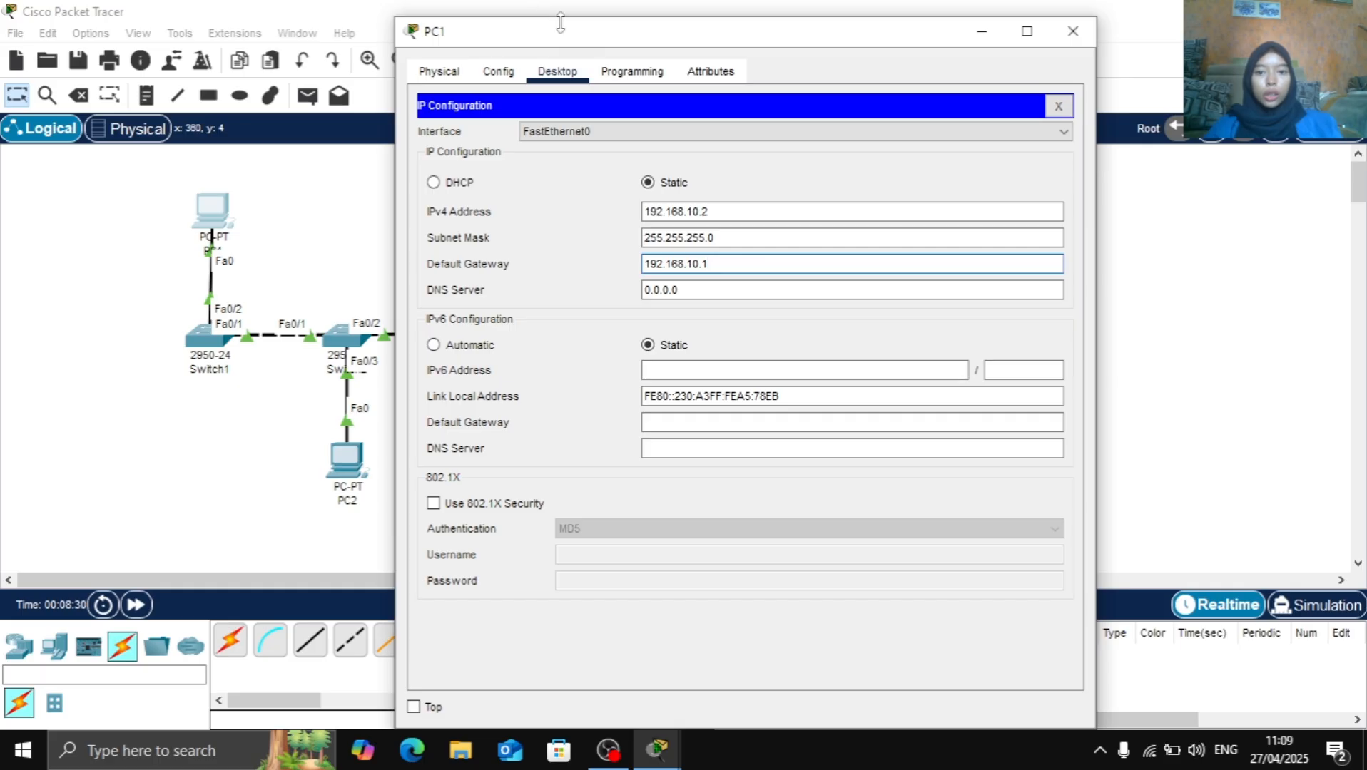
click(1068, 40)
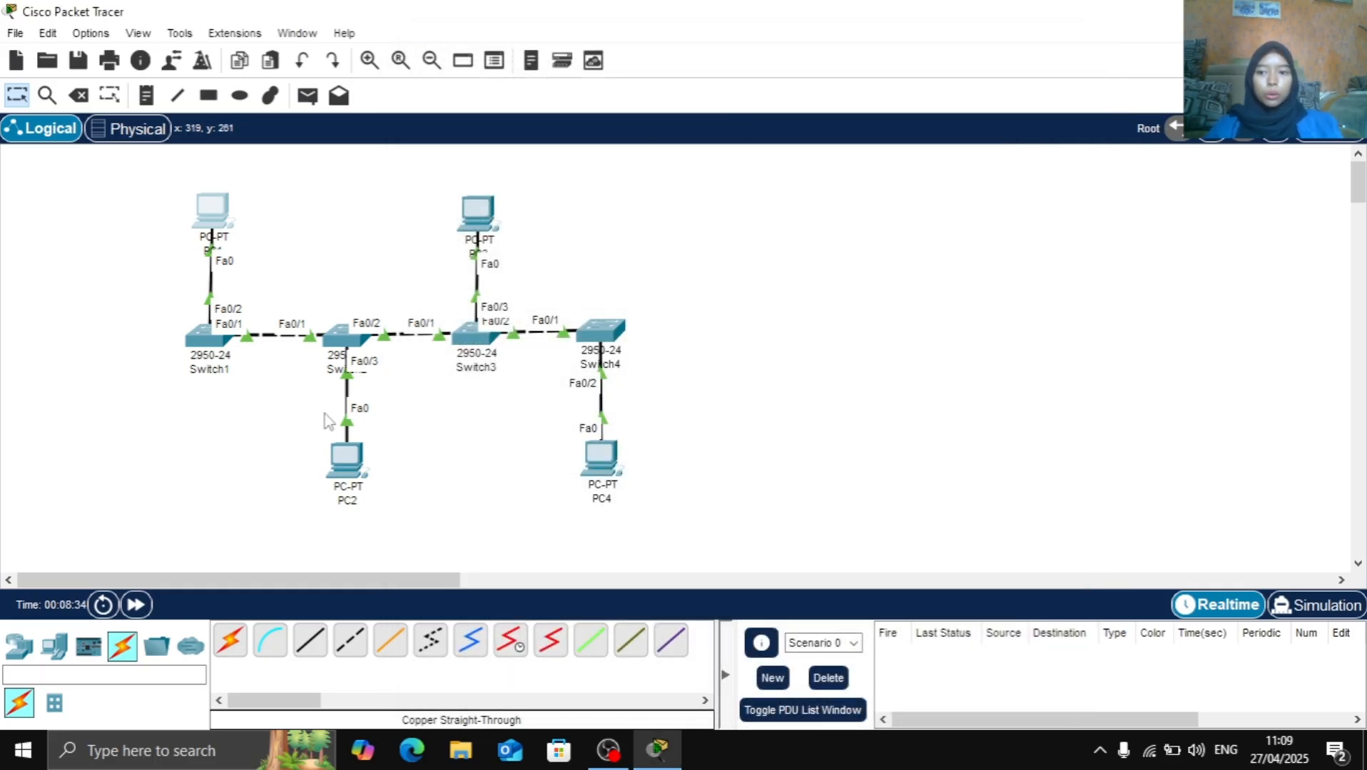
Give PC2 the static IPv4 address 192.168.10.3 with subnet mask 255.255.255.0 and default gateway 192.168.10.1
click(348, 471)
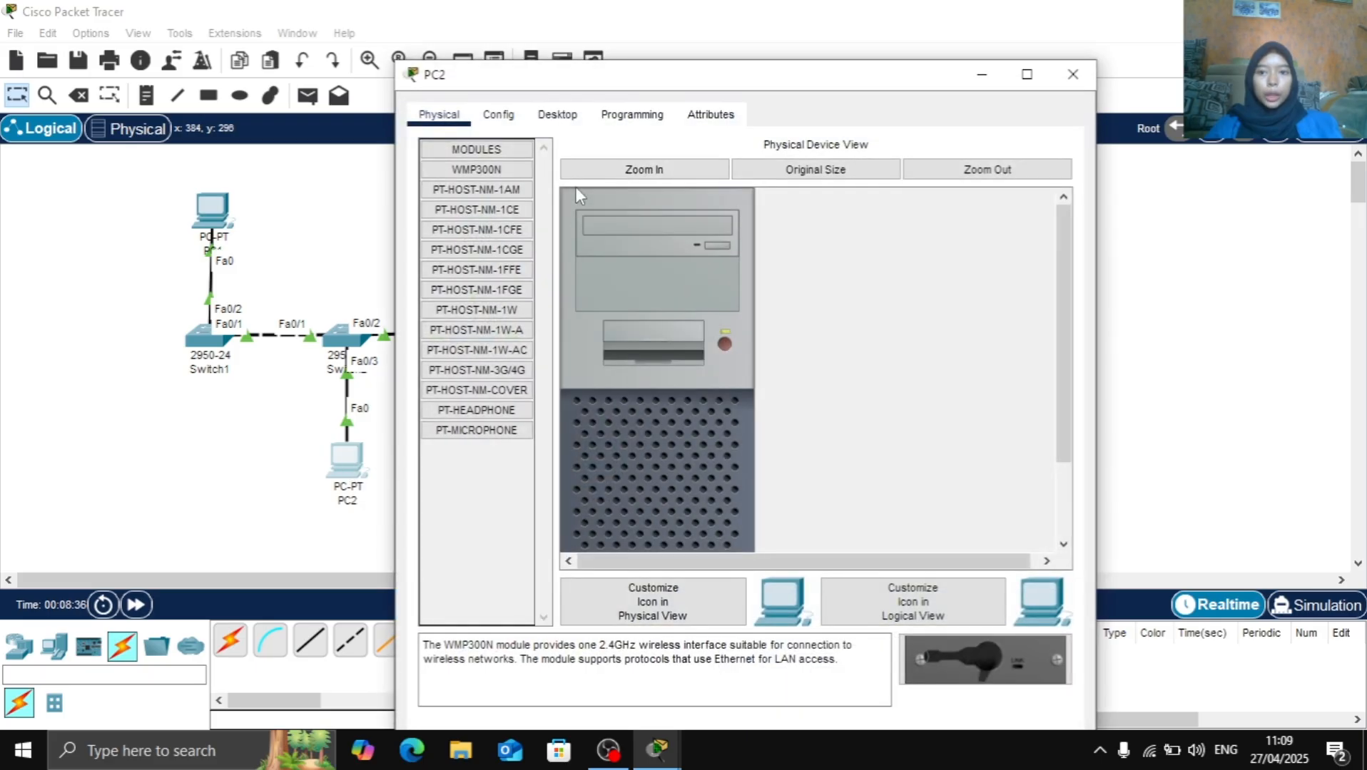
click(550, 118)
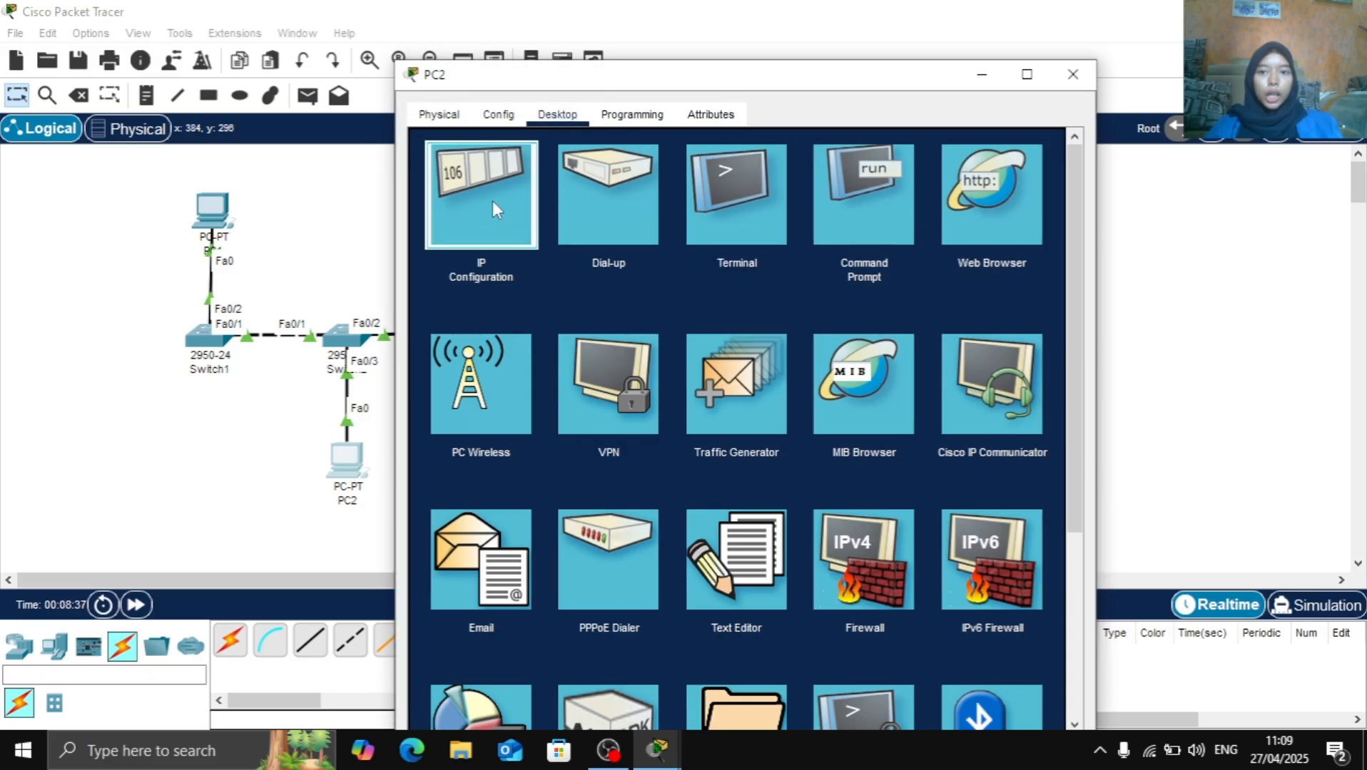
click(492, 200)
click(681, 251)
text(19)
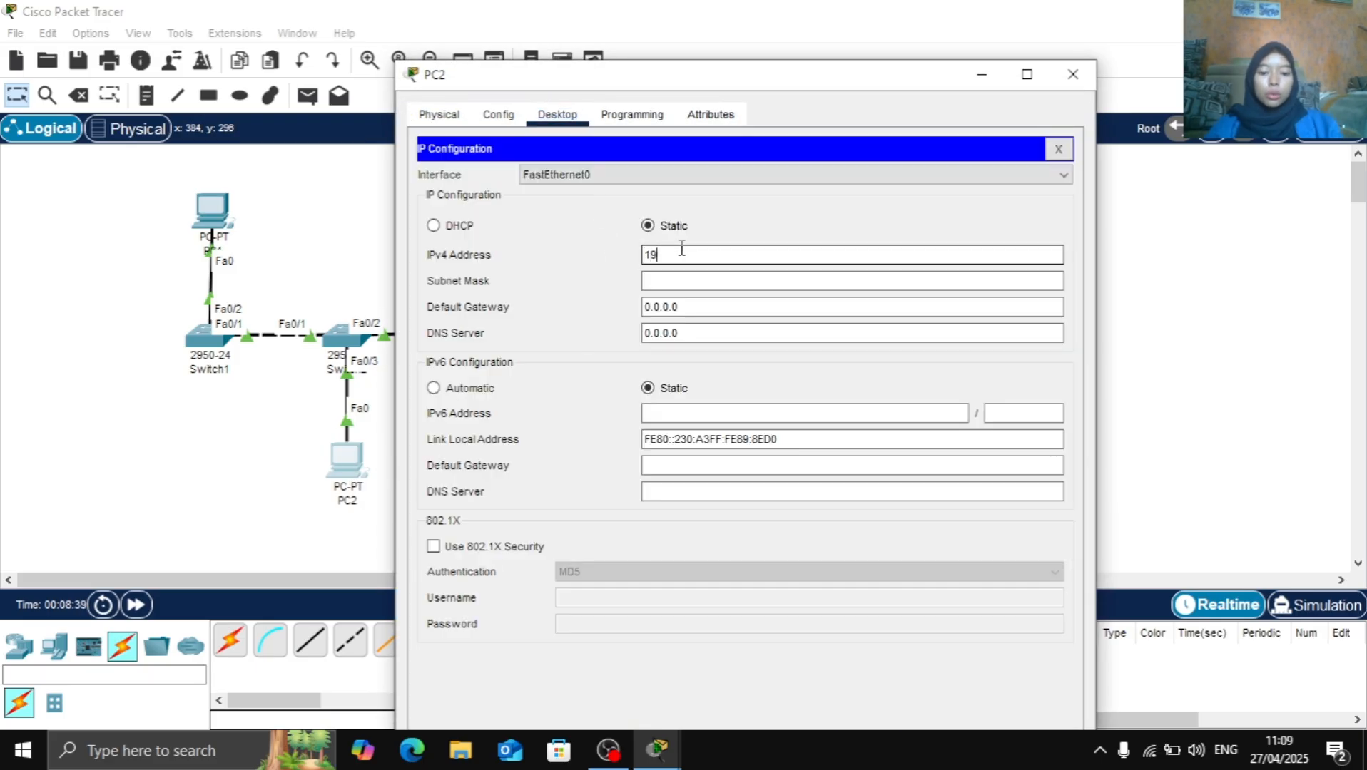
text(2.168)
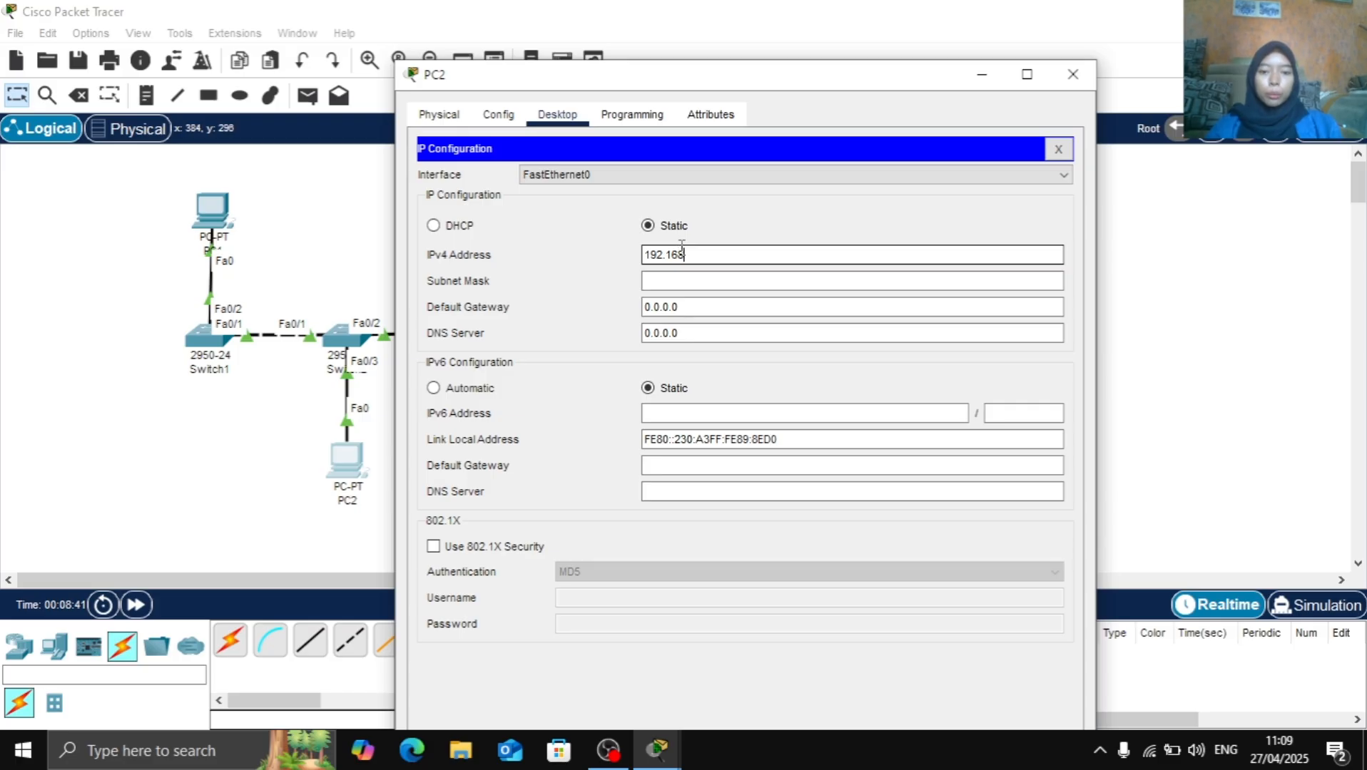
text(.10.3)
key(Tab)
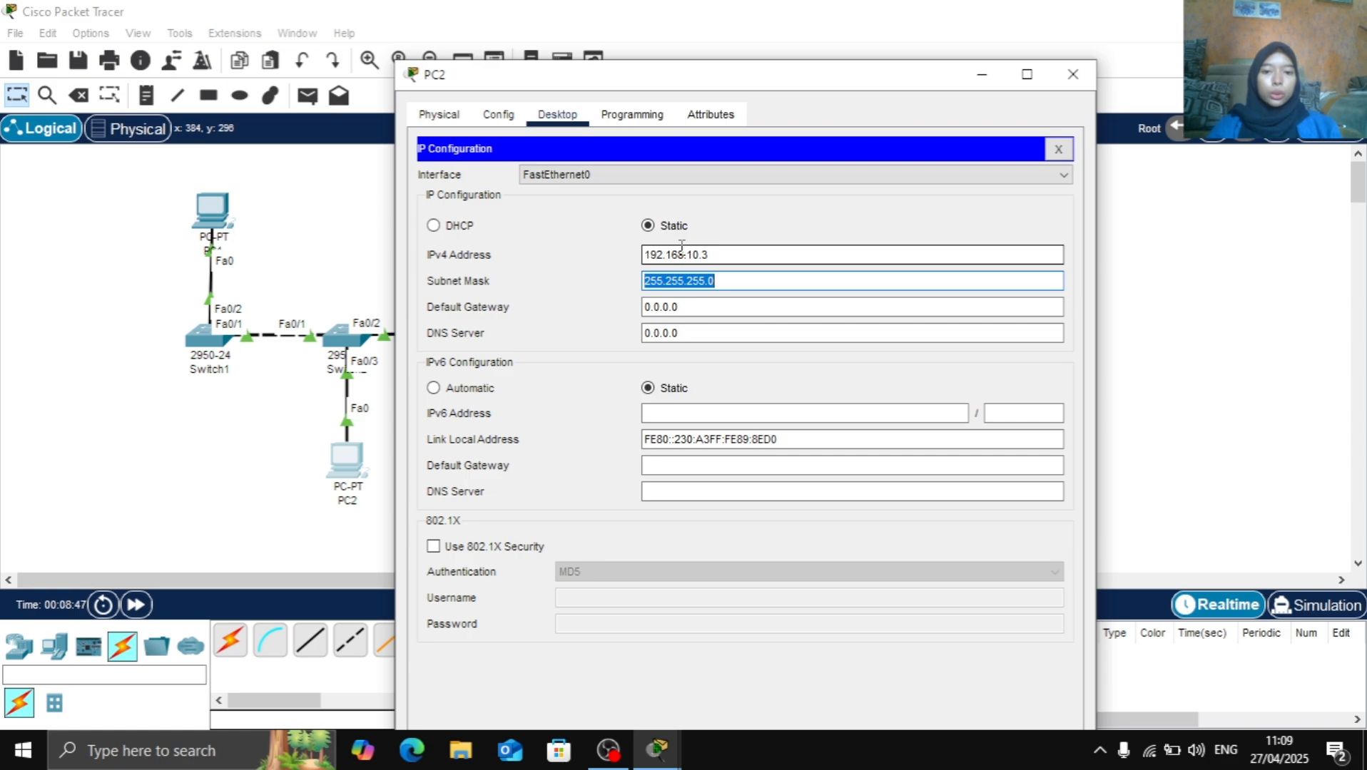
key(Tab)
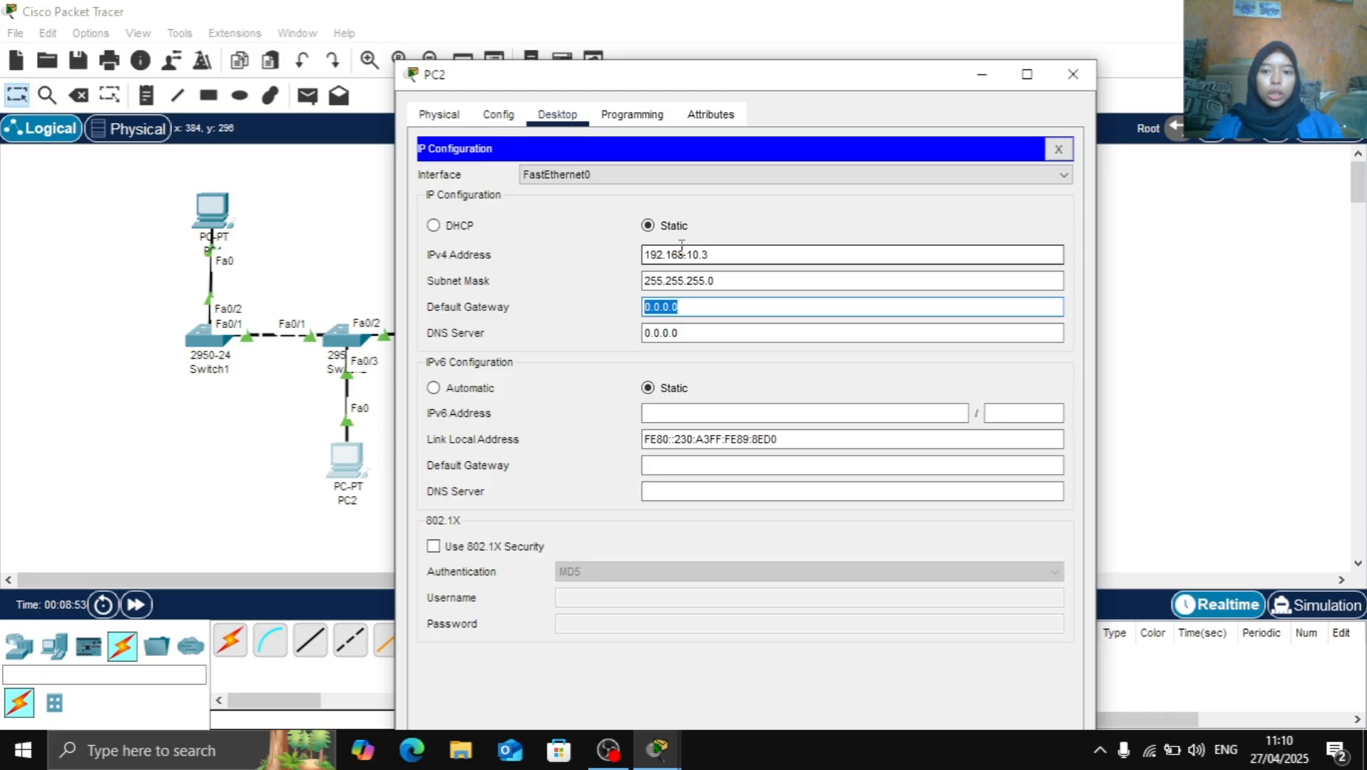
text(192.168.10.1)
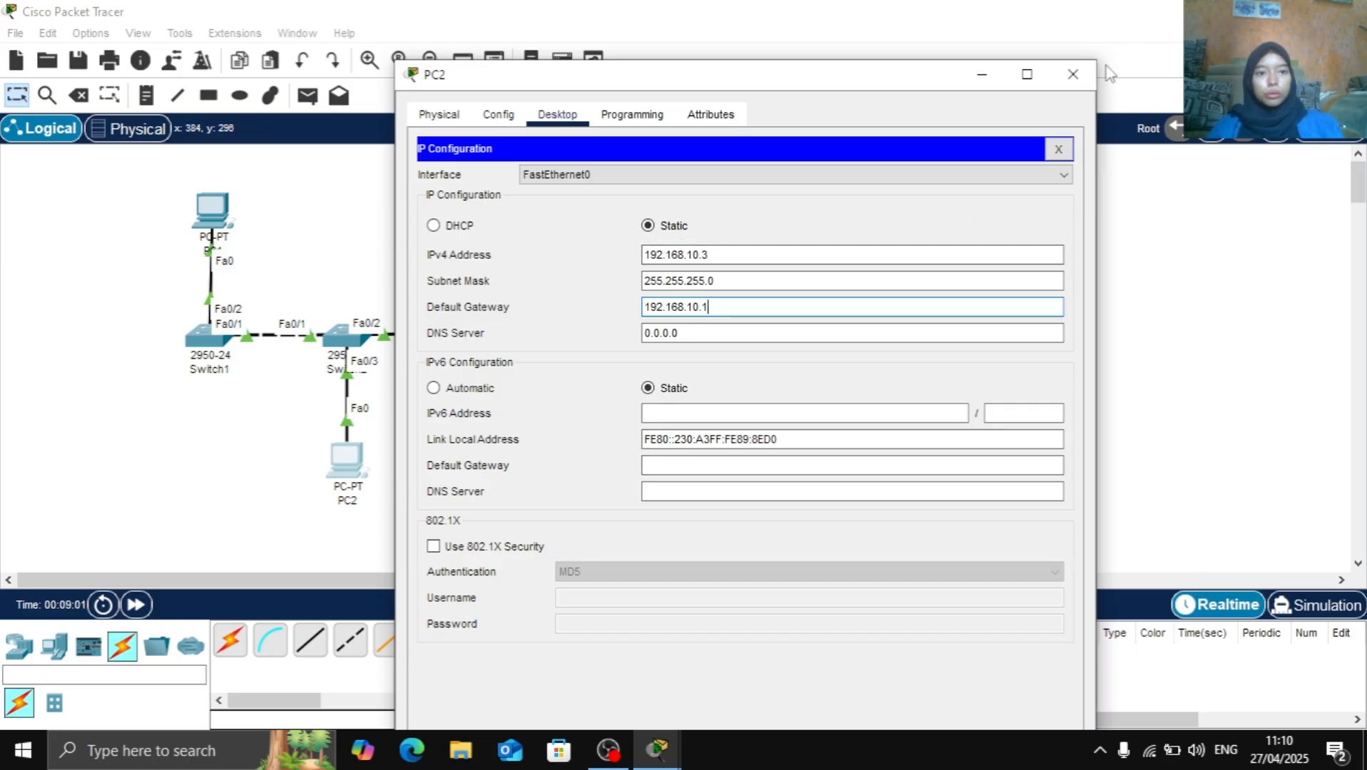
click(1072, 74)
Give PC3 the static IPv4 address 192.168.10.4 with subnet mask 255.255.255.0 and default gateway 192.168.10.1
click(475, 210)
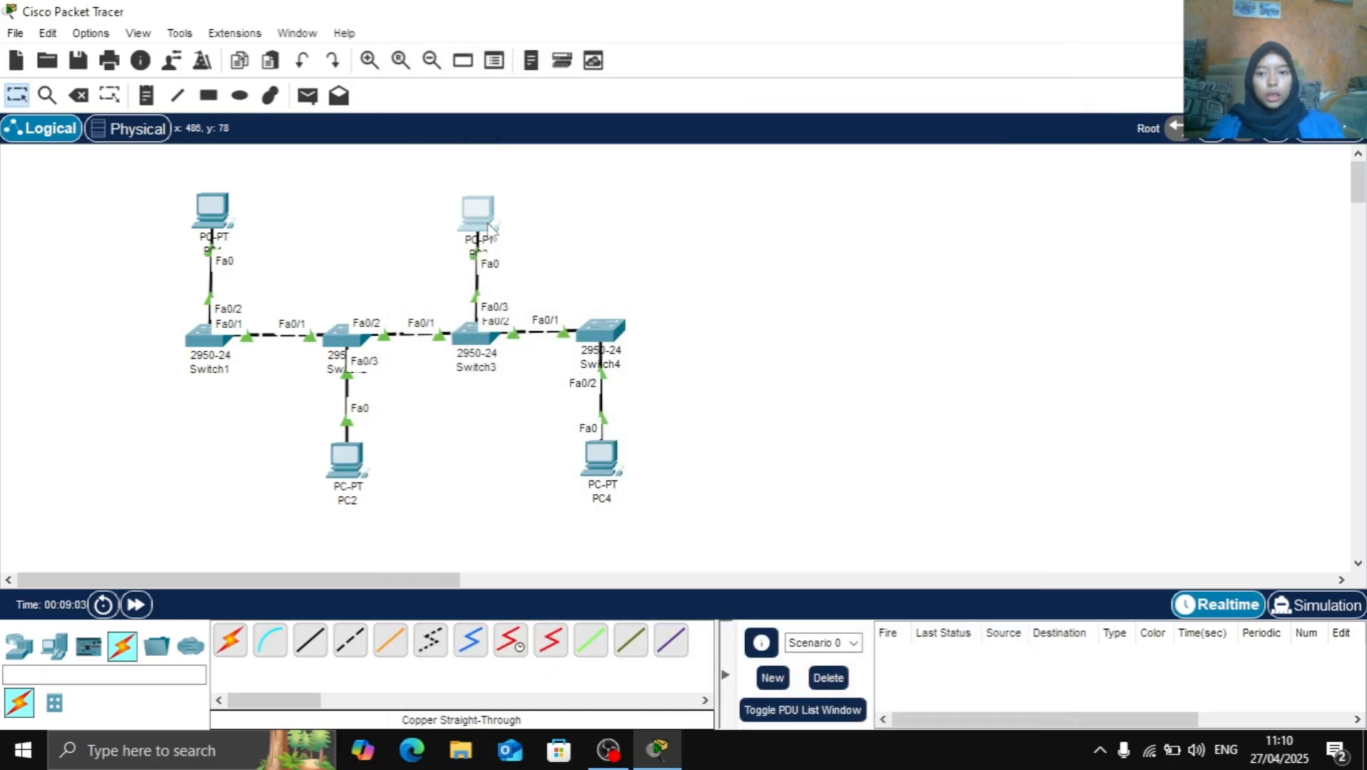
click(537, 72)
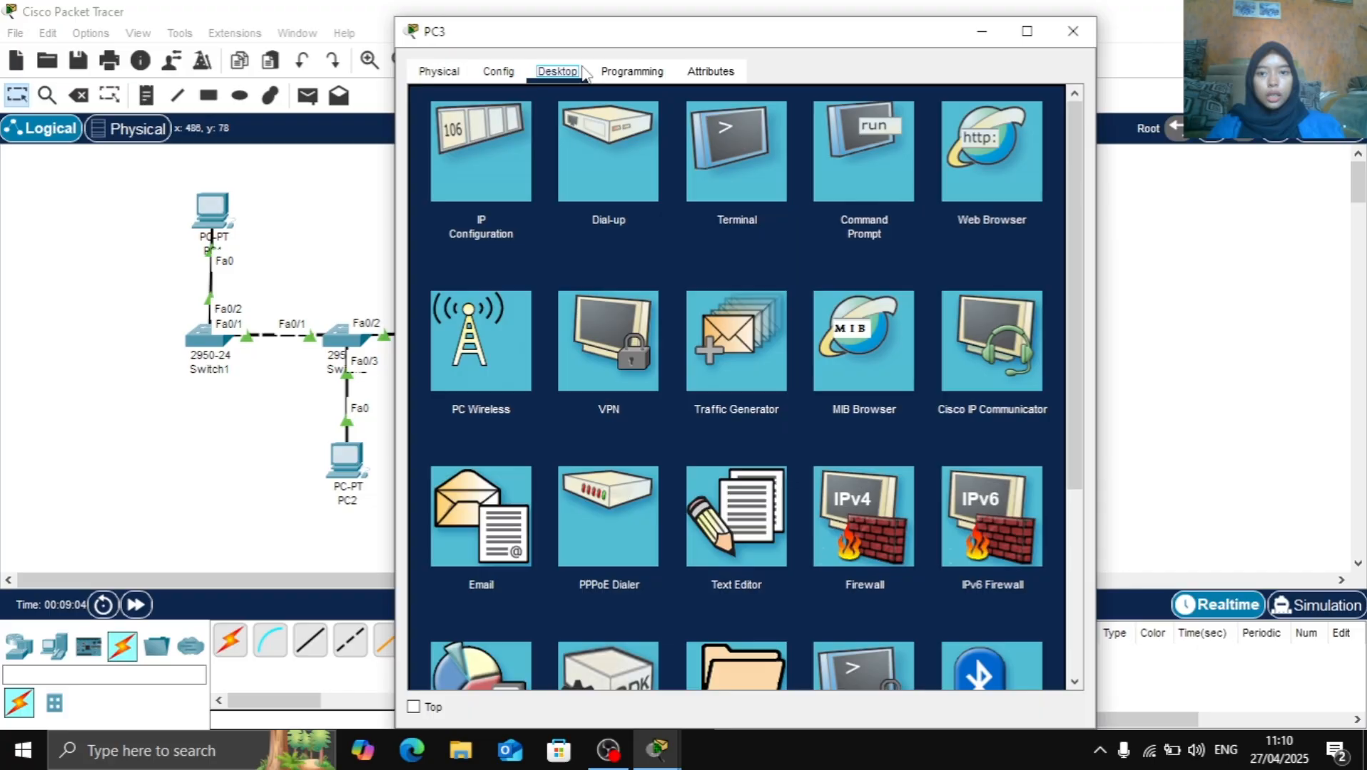
click(481, 133)
click(639, 215)
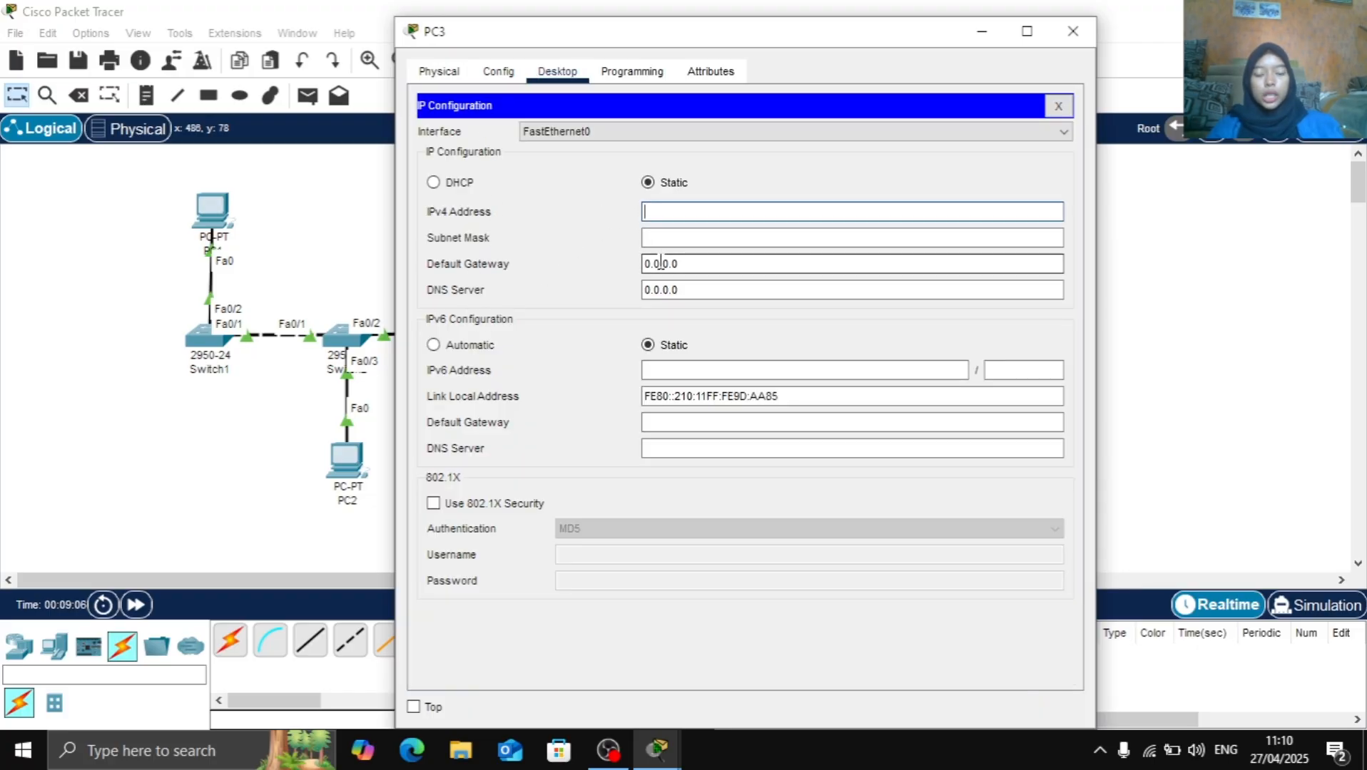
text(192.168.10.4)
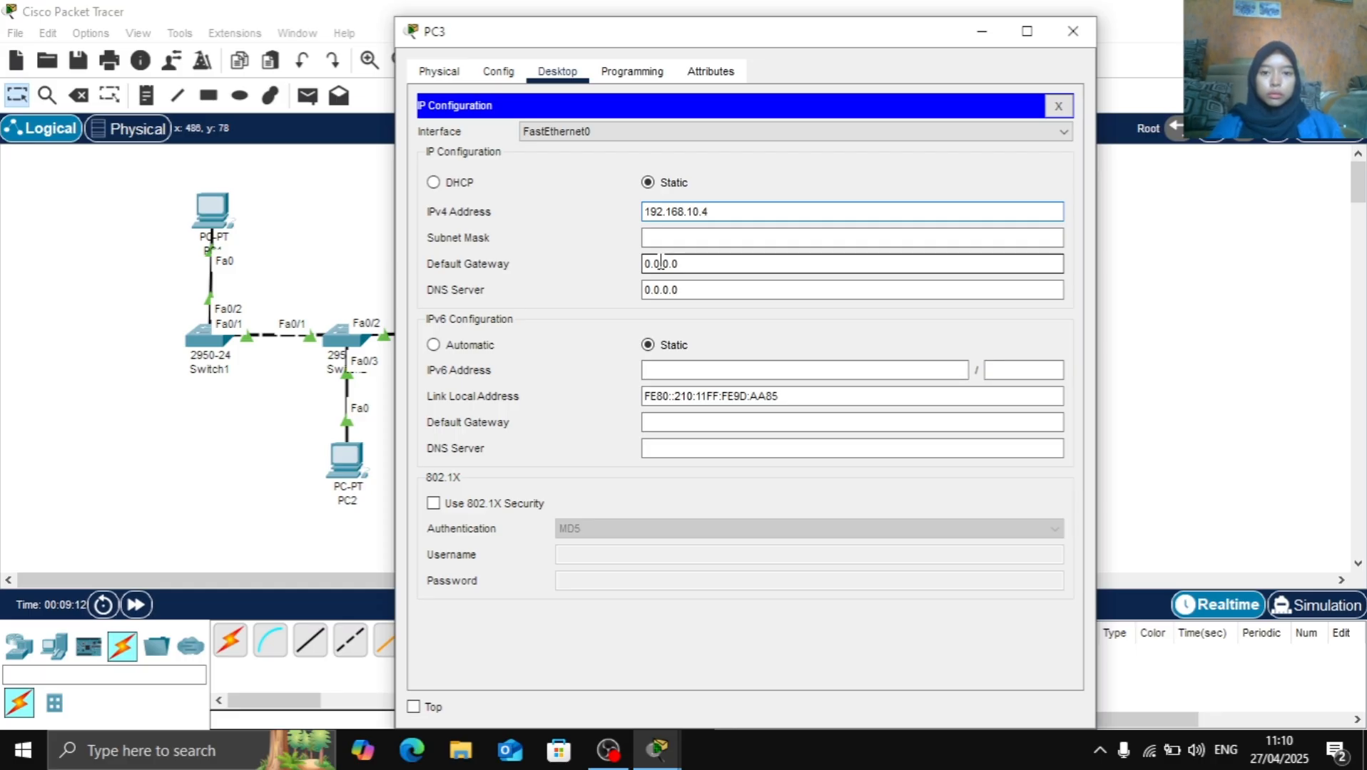
key(Tab)
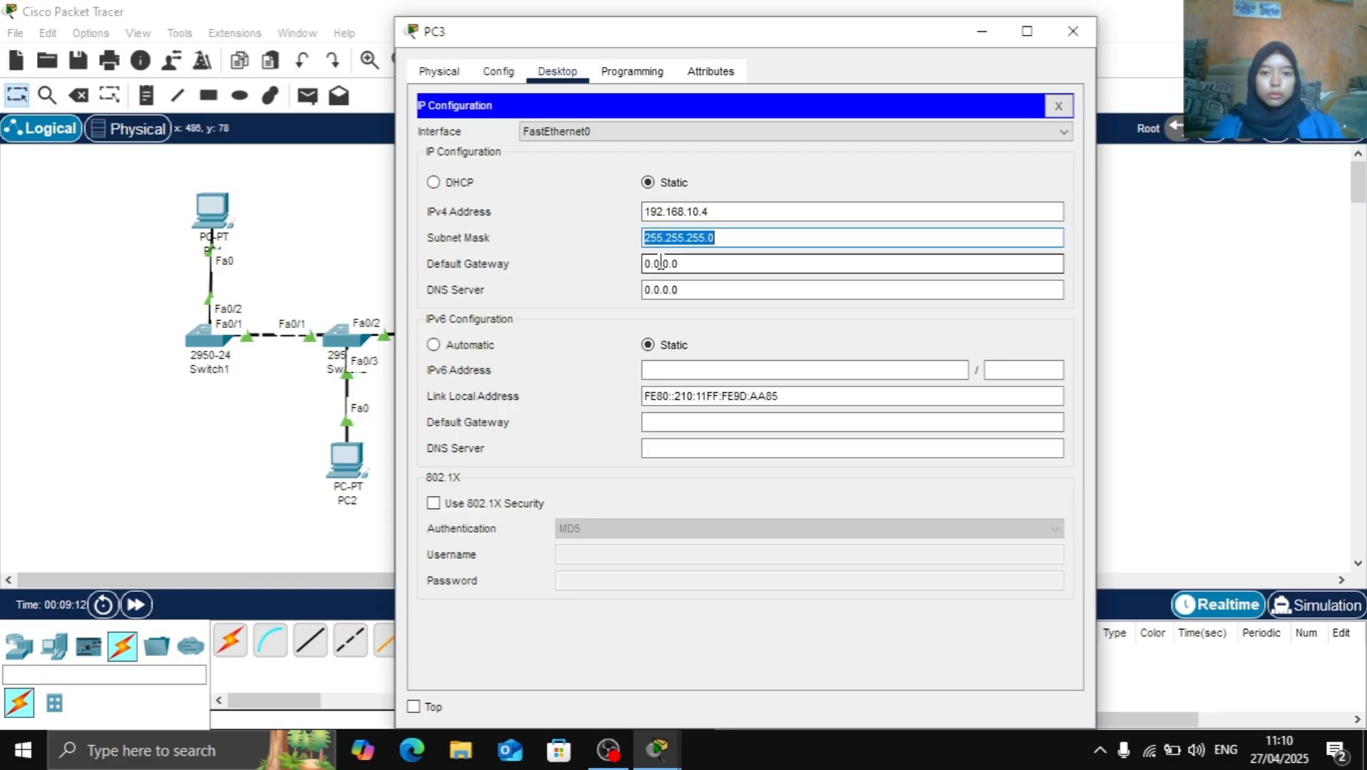
key(Tab)
text(192.1)
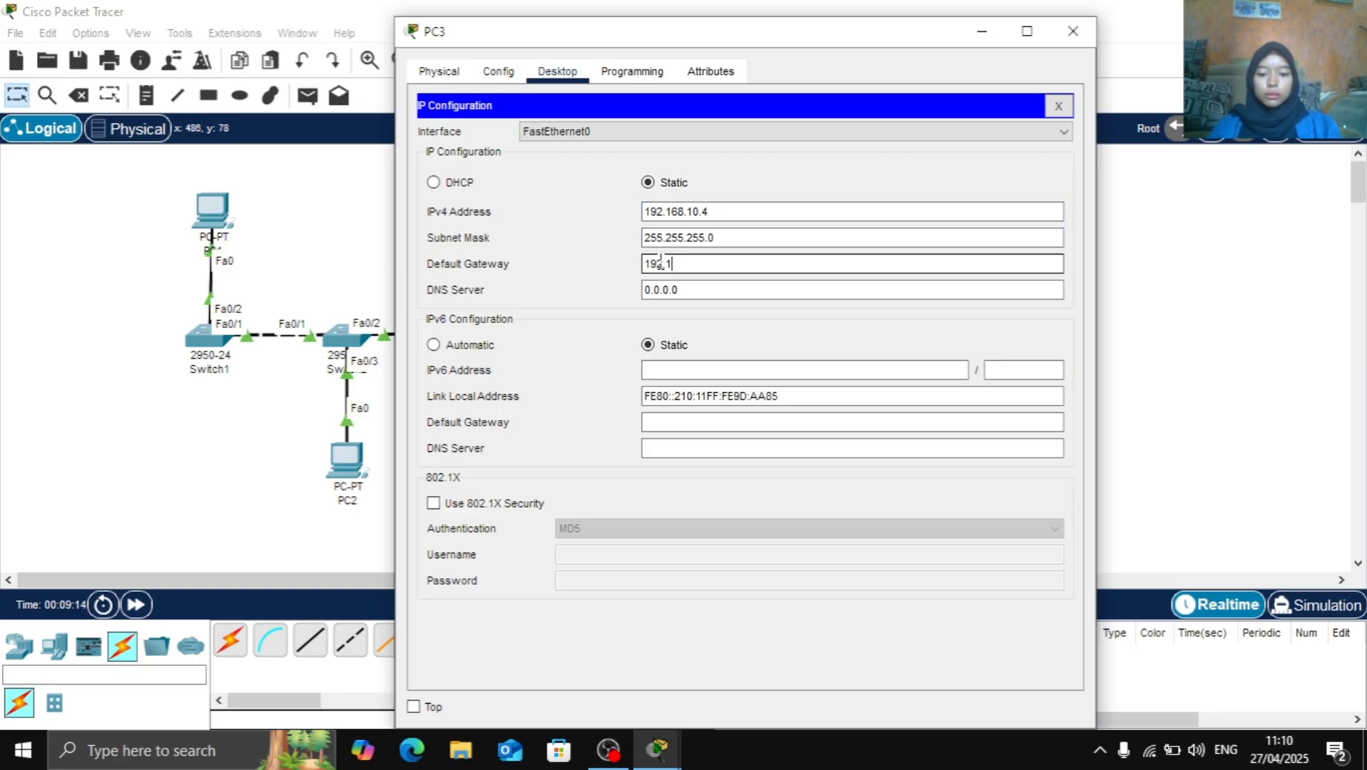
text(68.10.)
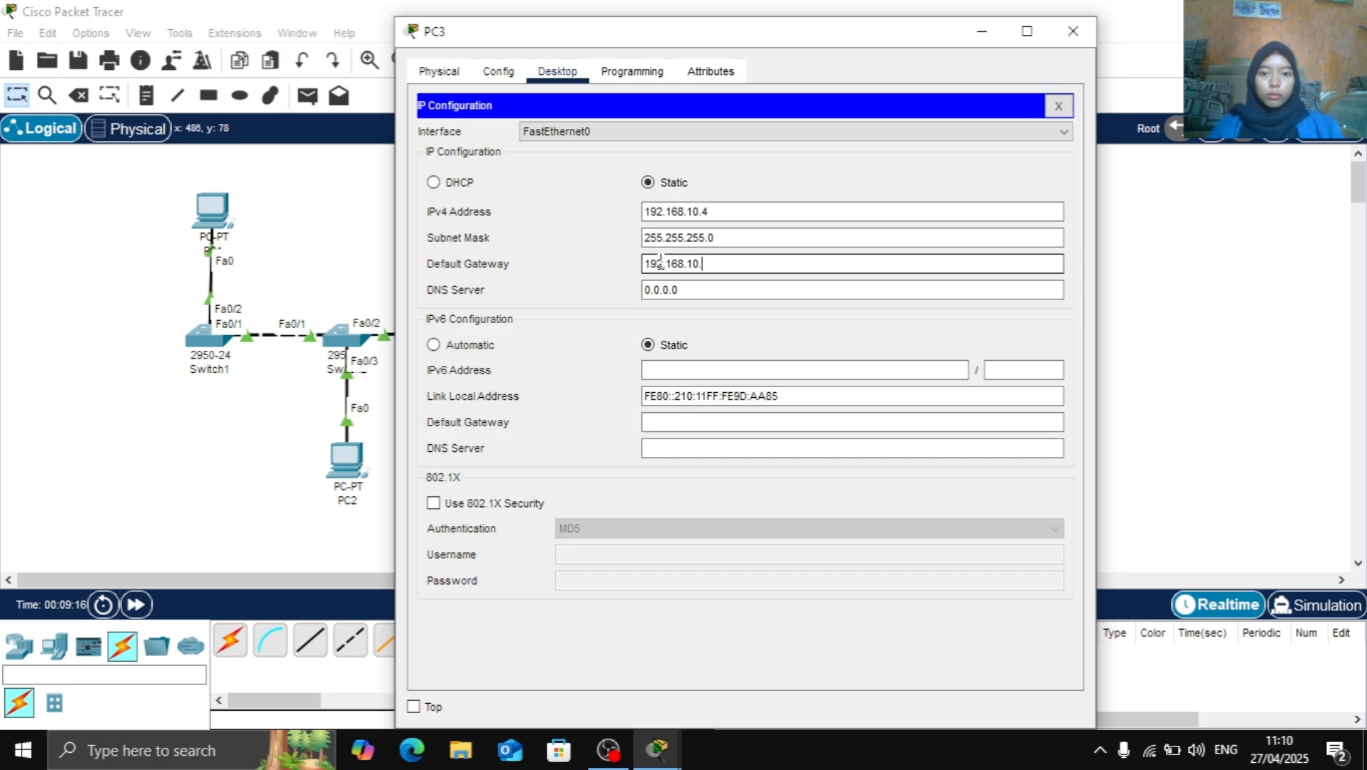
text(1)
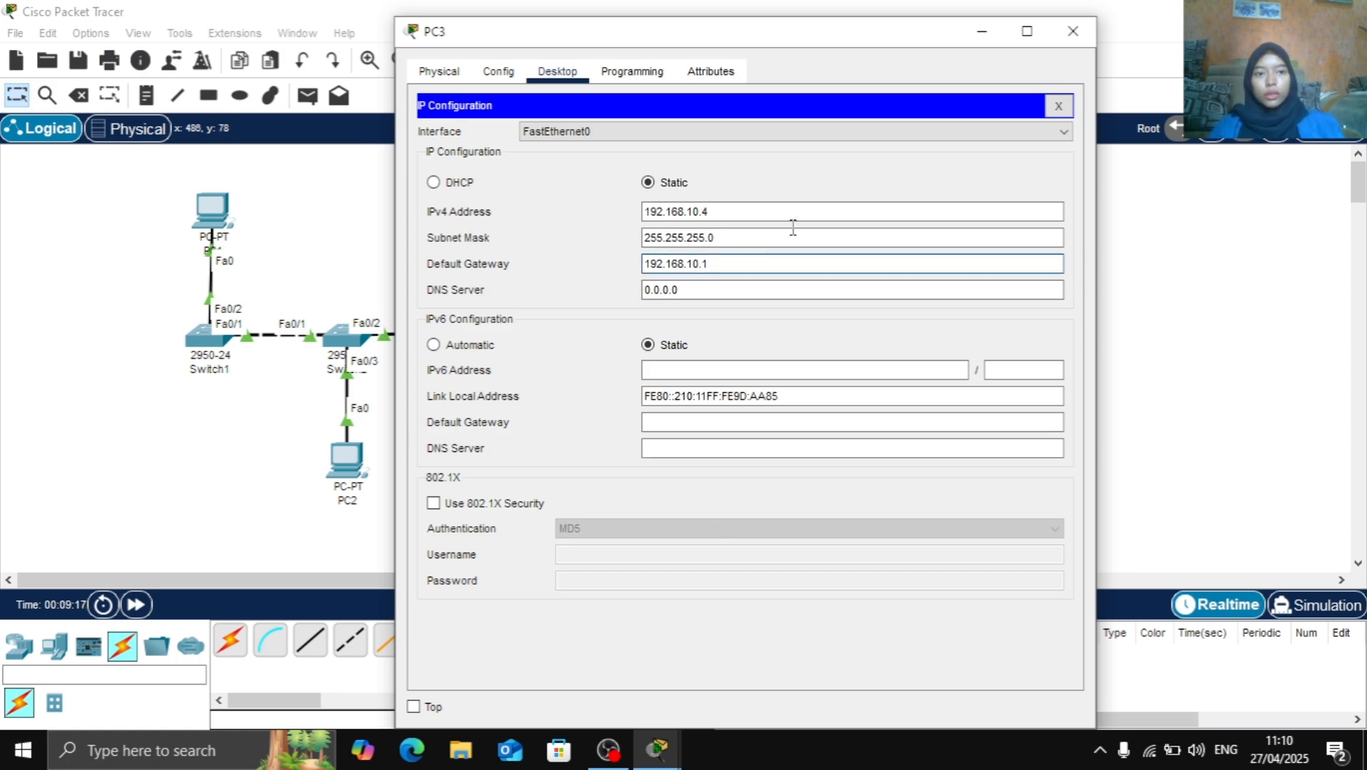
click(1072, 30)
Give PC4 the static IPv4 address 192.168.10.5 with subnet mask 255.255.255.0 and default gateway 192.168.10.1
click(602, 471)
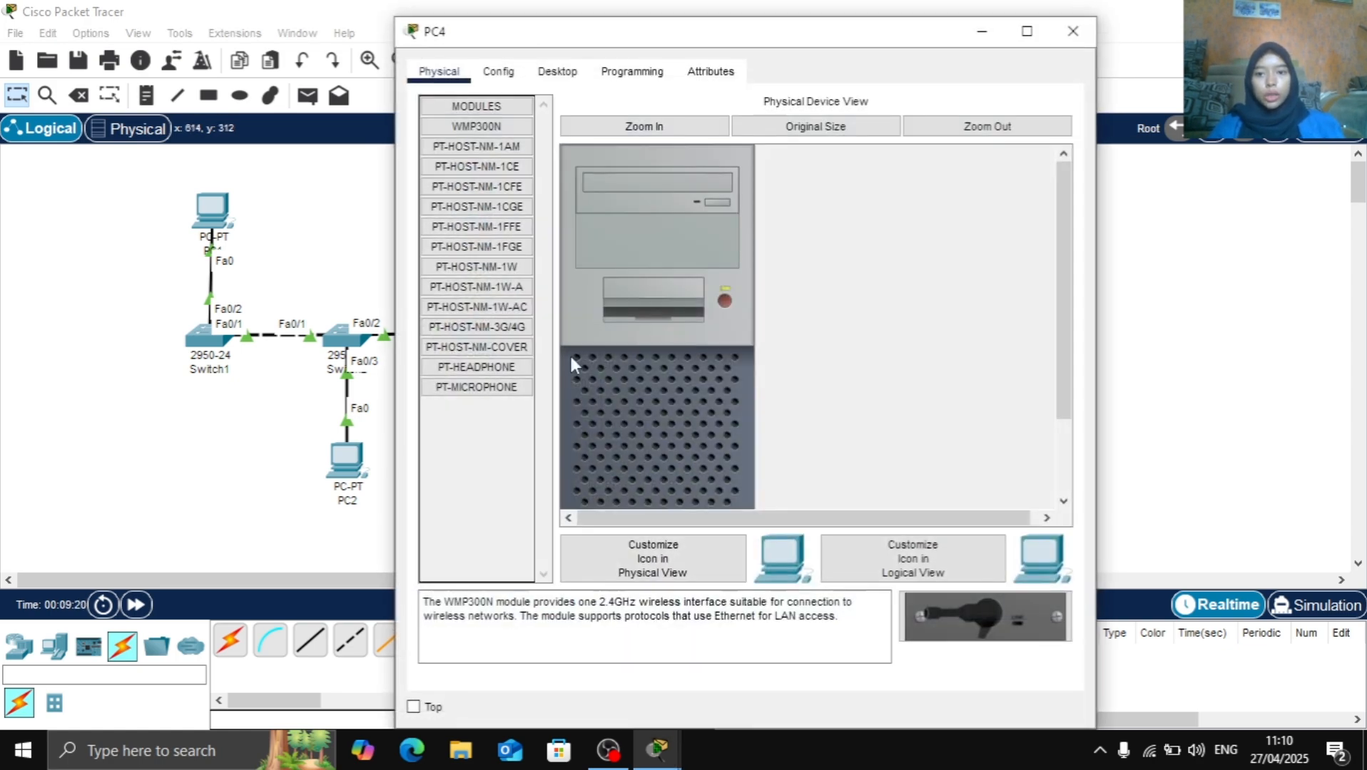
click(557, 72)
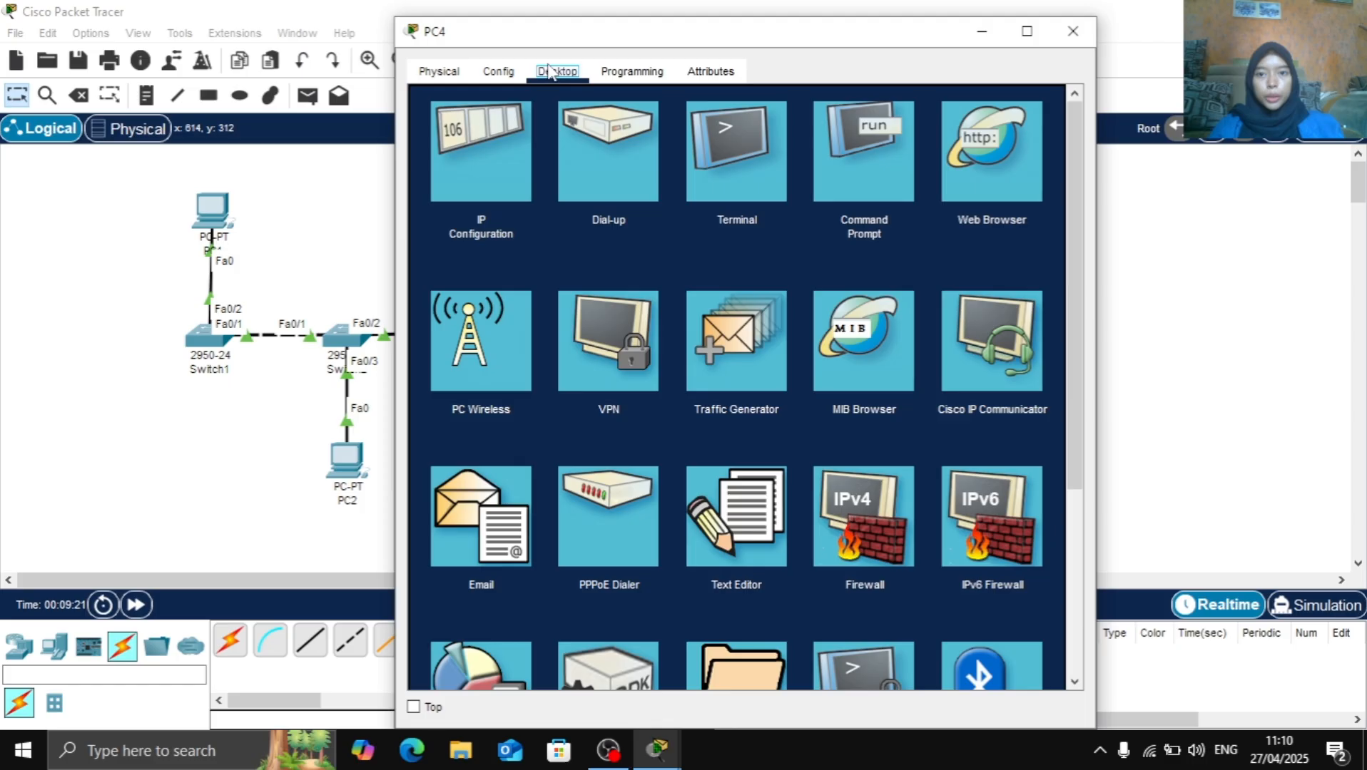
click(493, 125)
click(668, 210)
text(192.168.10.5)
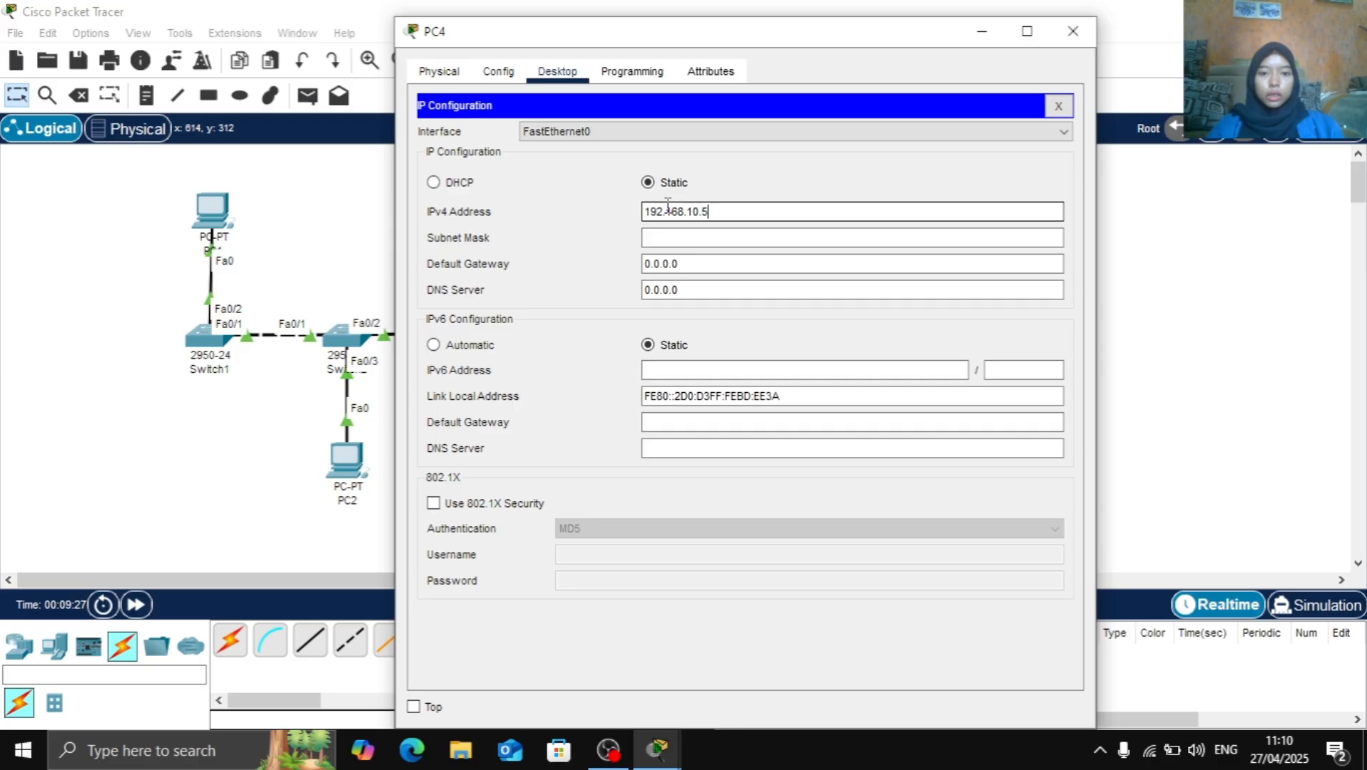
key(Tab)
key(Tab)
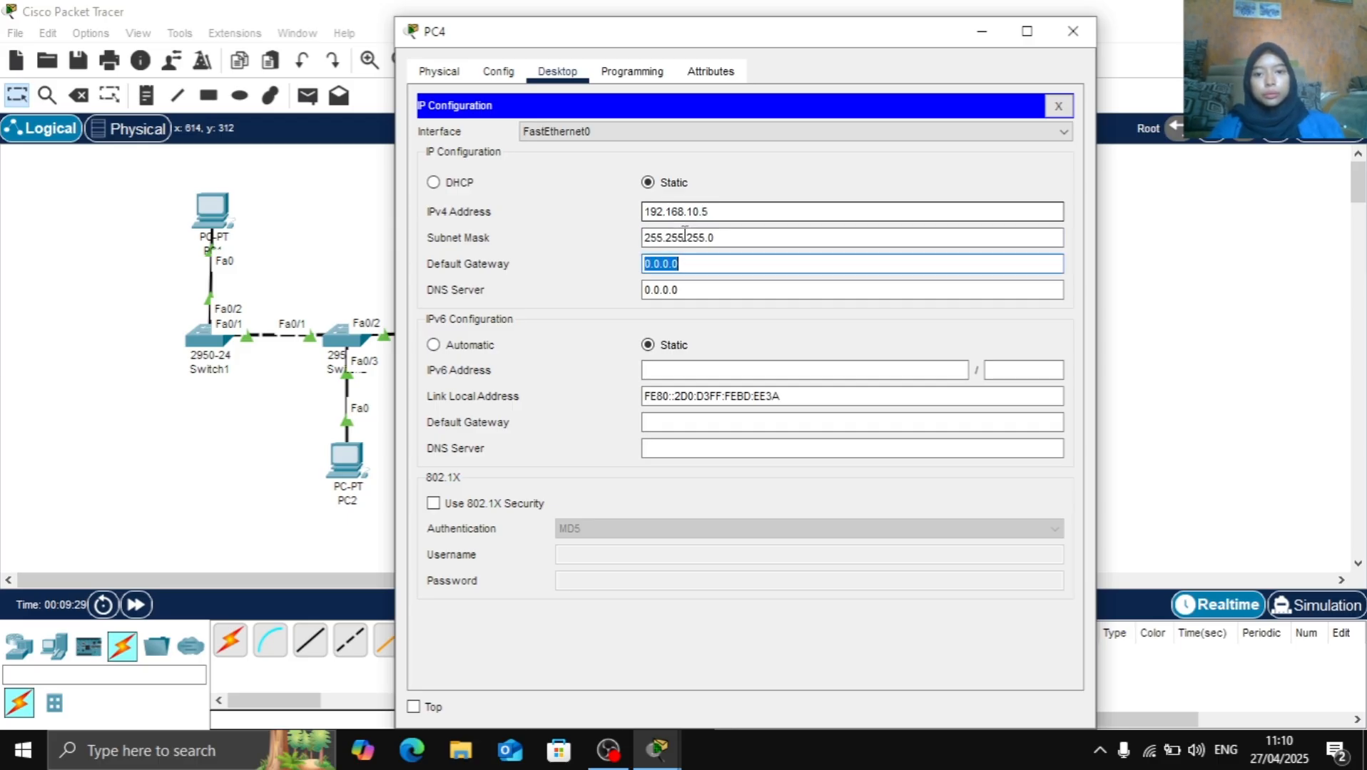
text(192.168.10.1)
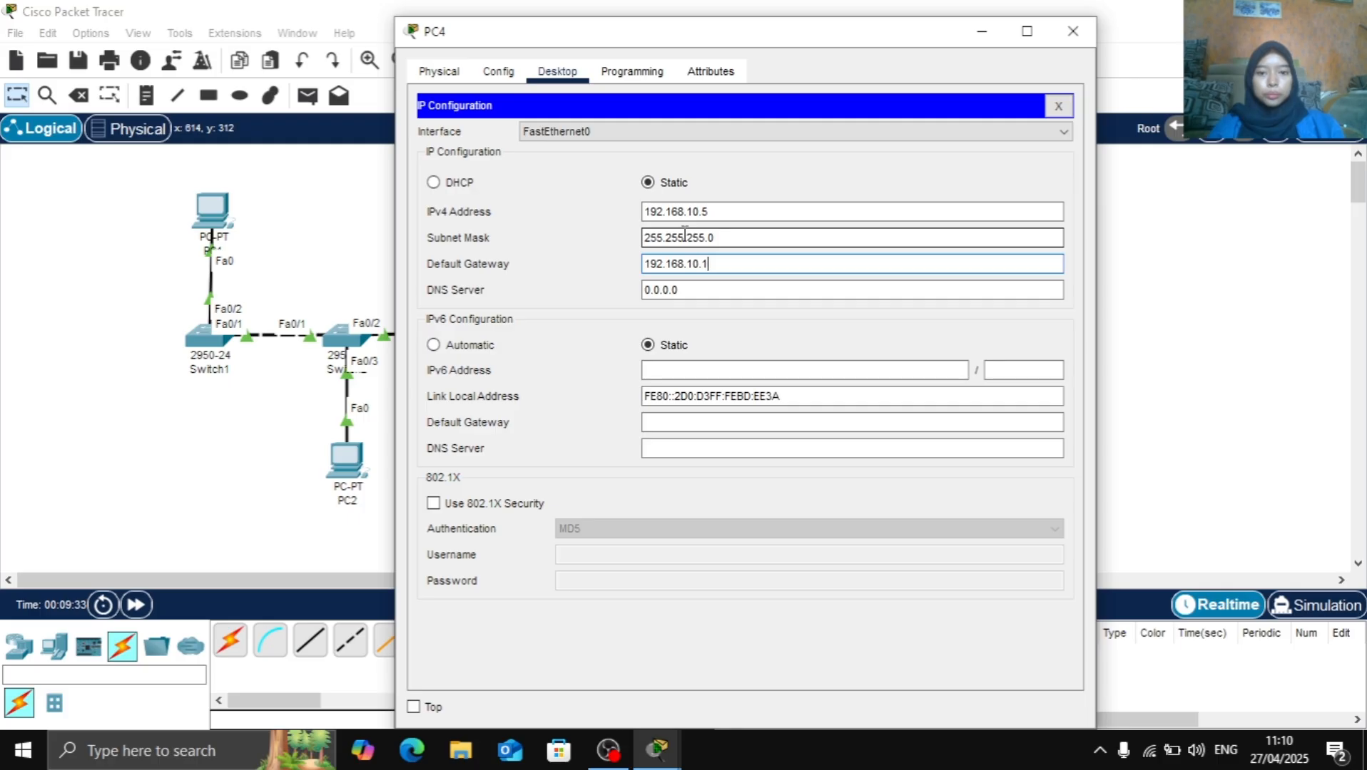
click(1072, 30)
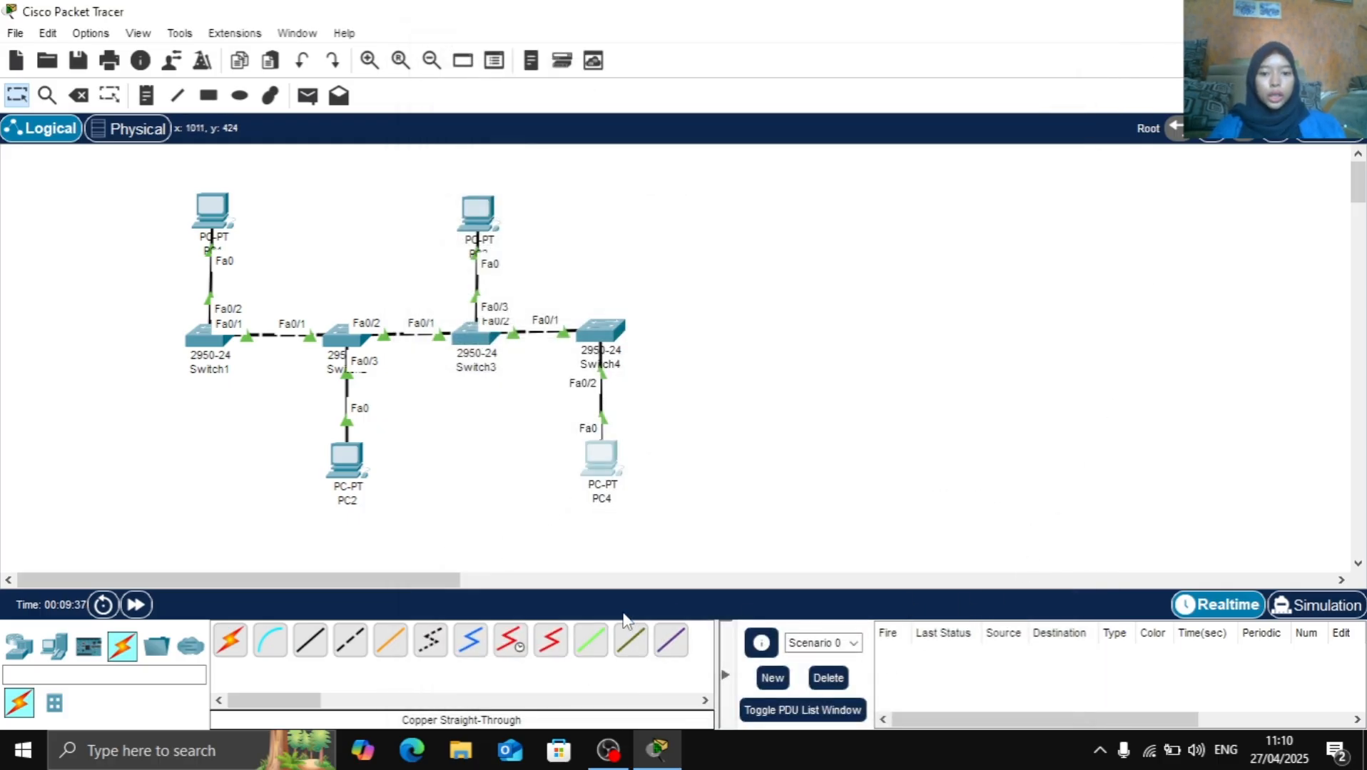
Fast-forward the network time and send a simple PDU from PC1 to PC4
click(136, 605)
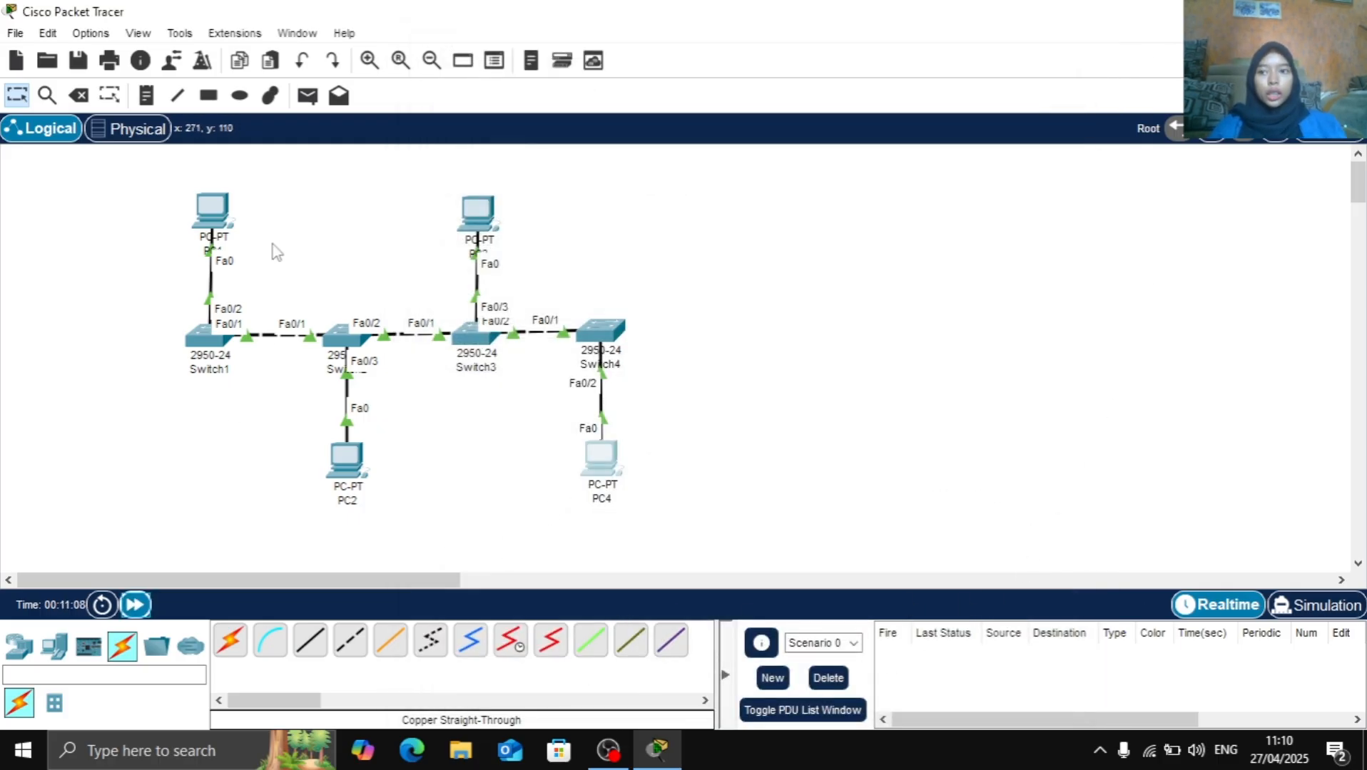
click(311, 93)
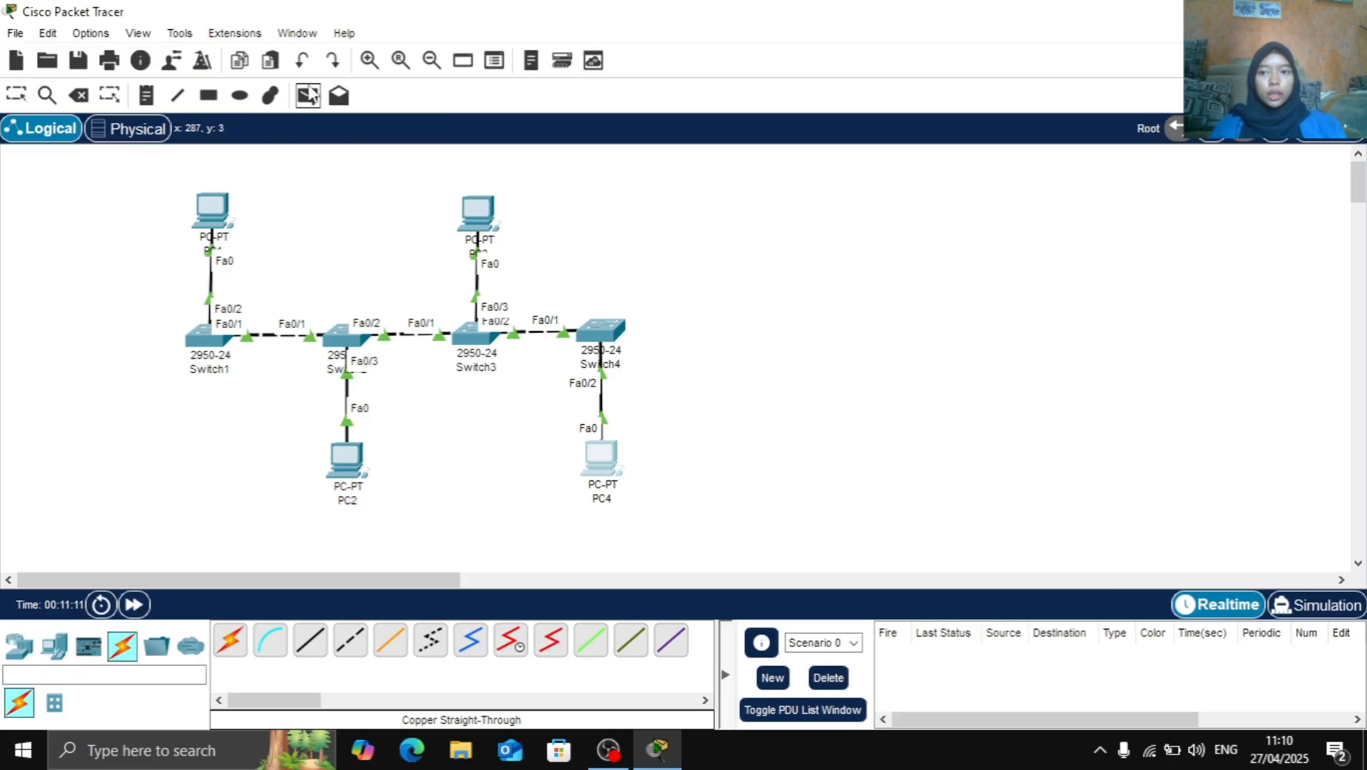
click(212, 209)
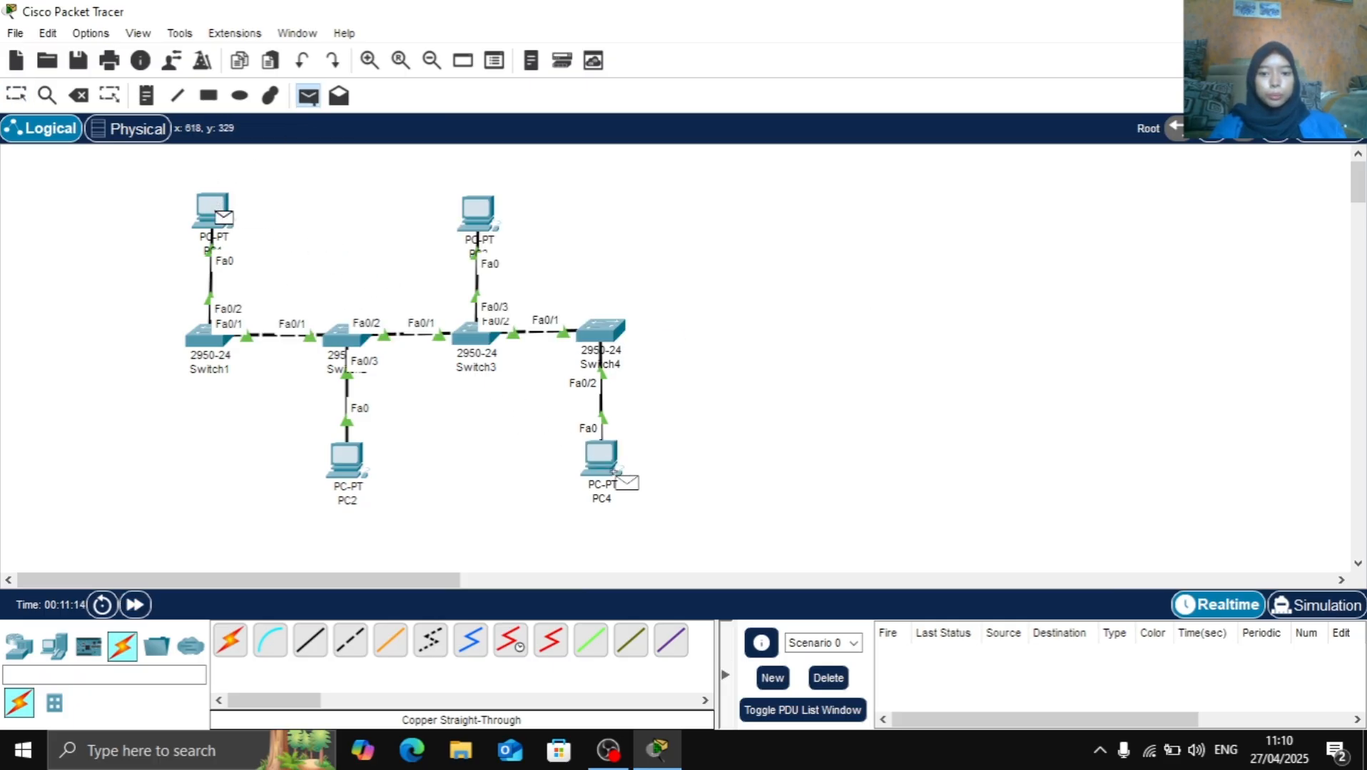
click(612, 475)
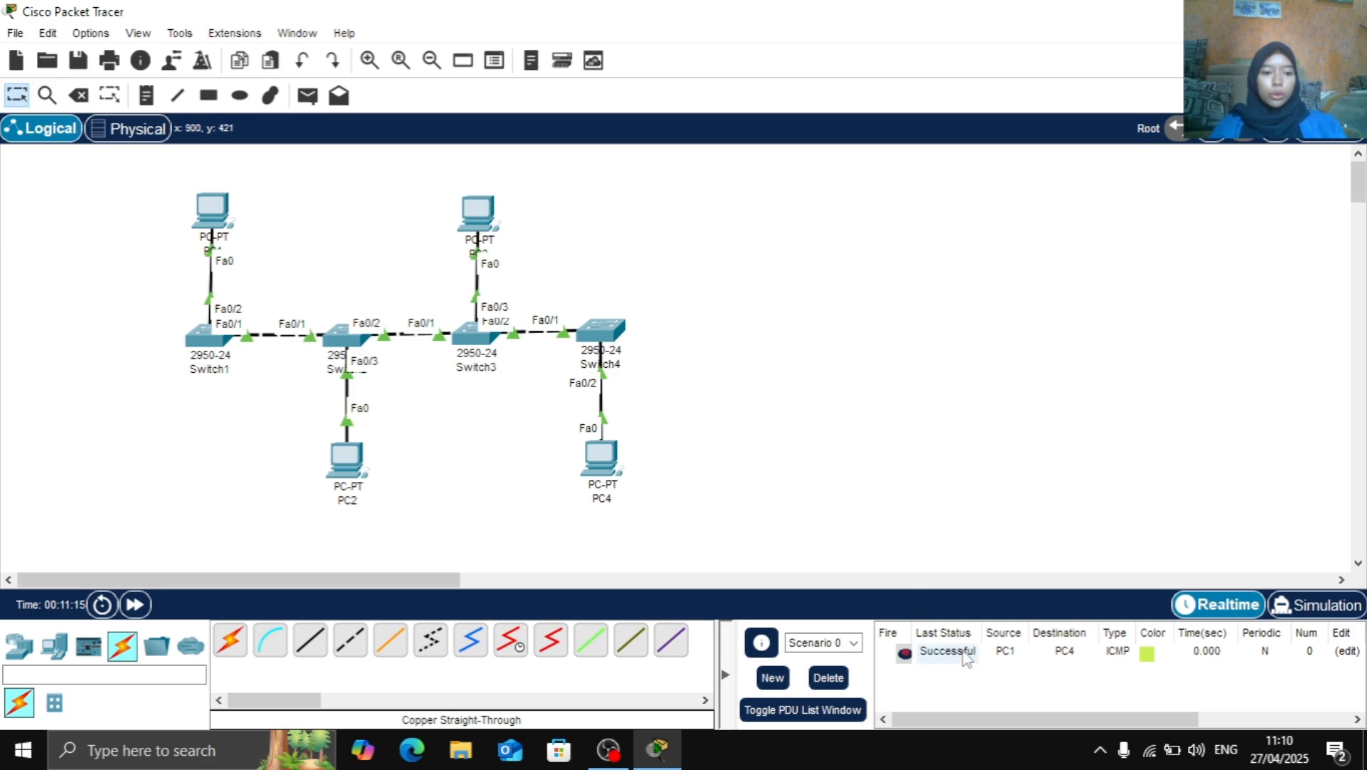
Play the PC1-to-PC4 message in Simulation mode until its reply is back at PC1, stop playback and delete the scenario's PDU
click(1332, 607)
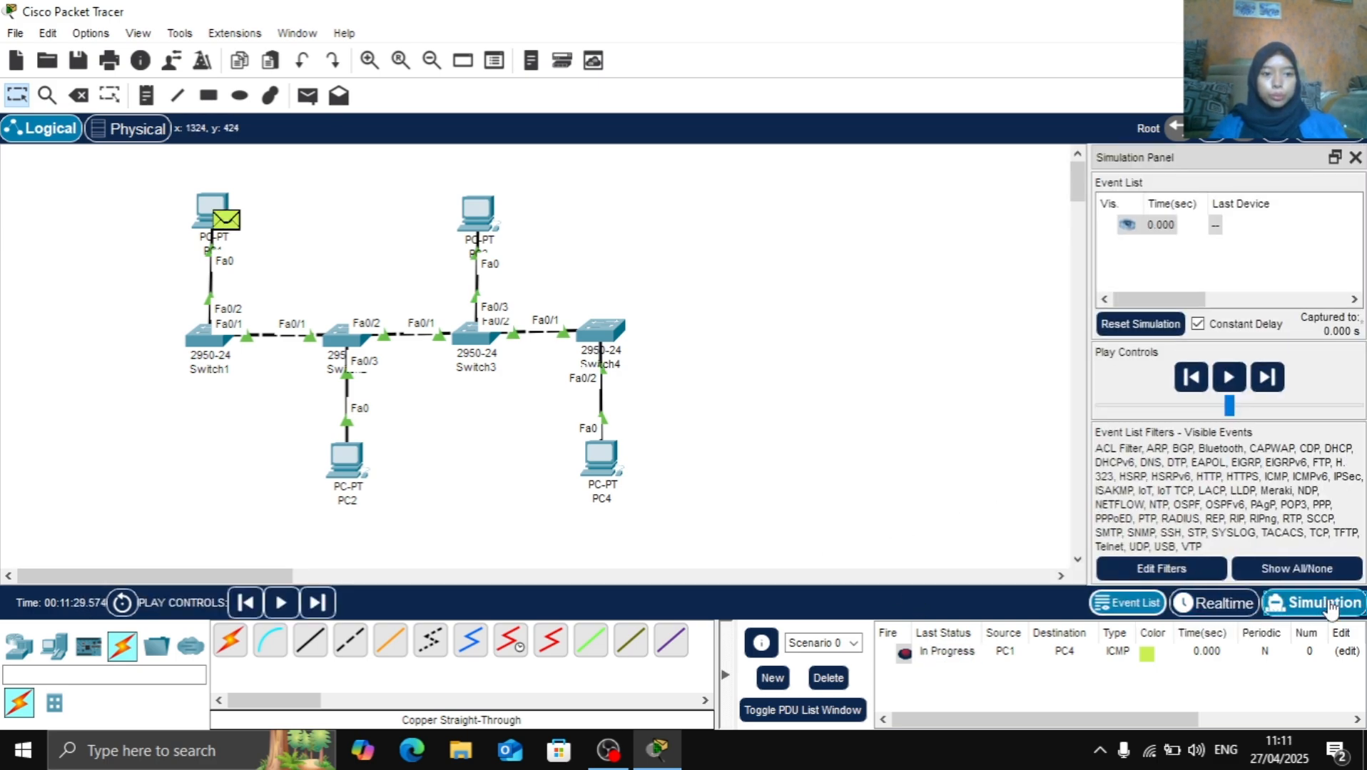
click(1234, 374)
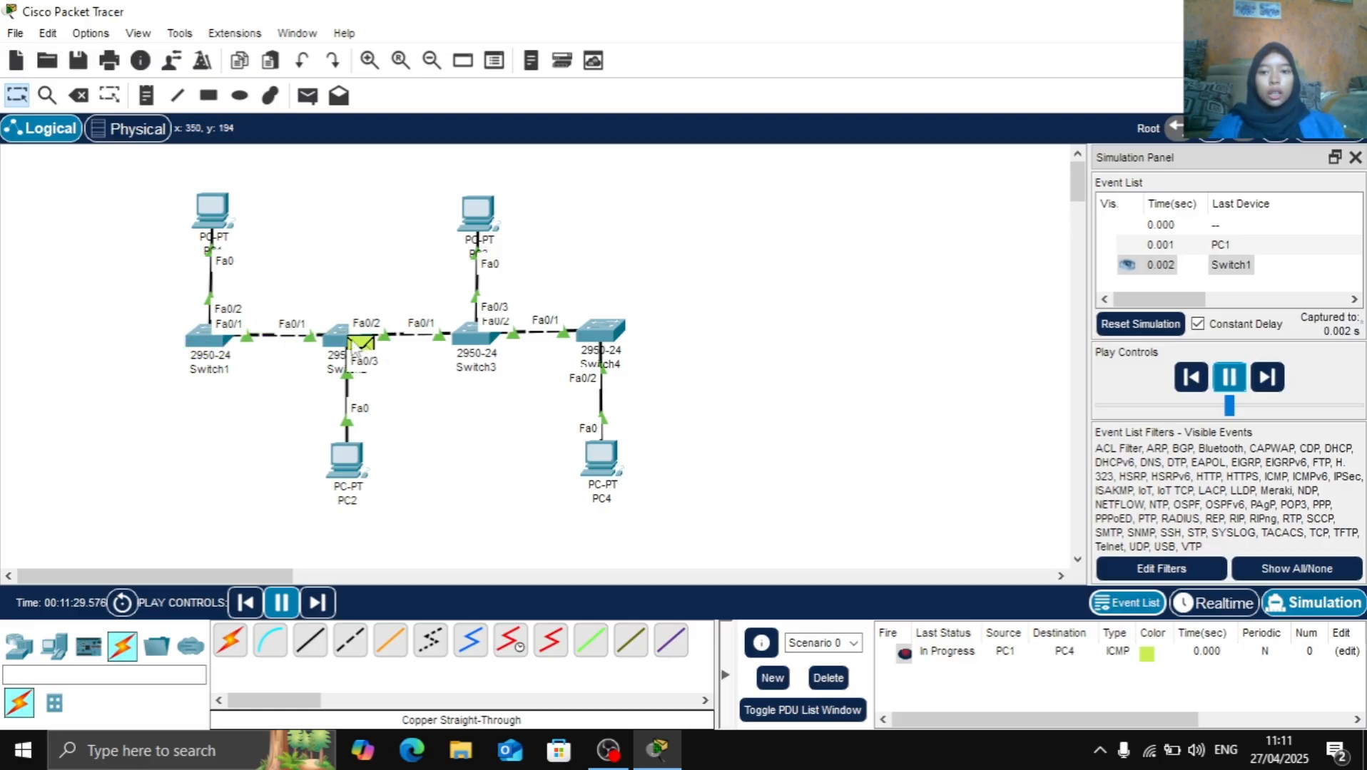
mouse_move(354, 351)
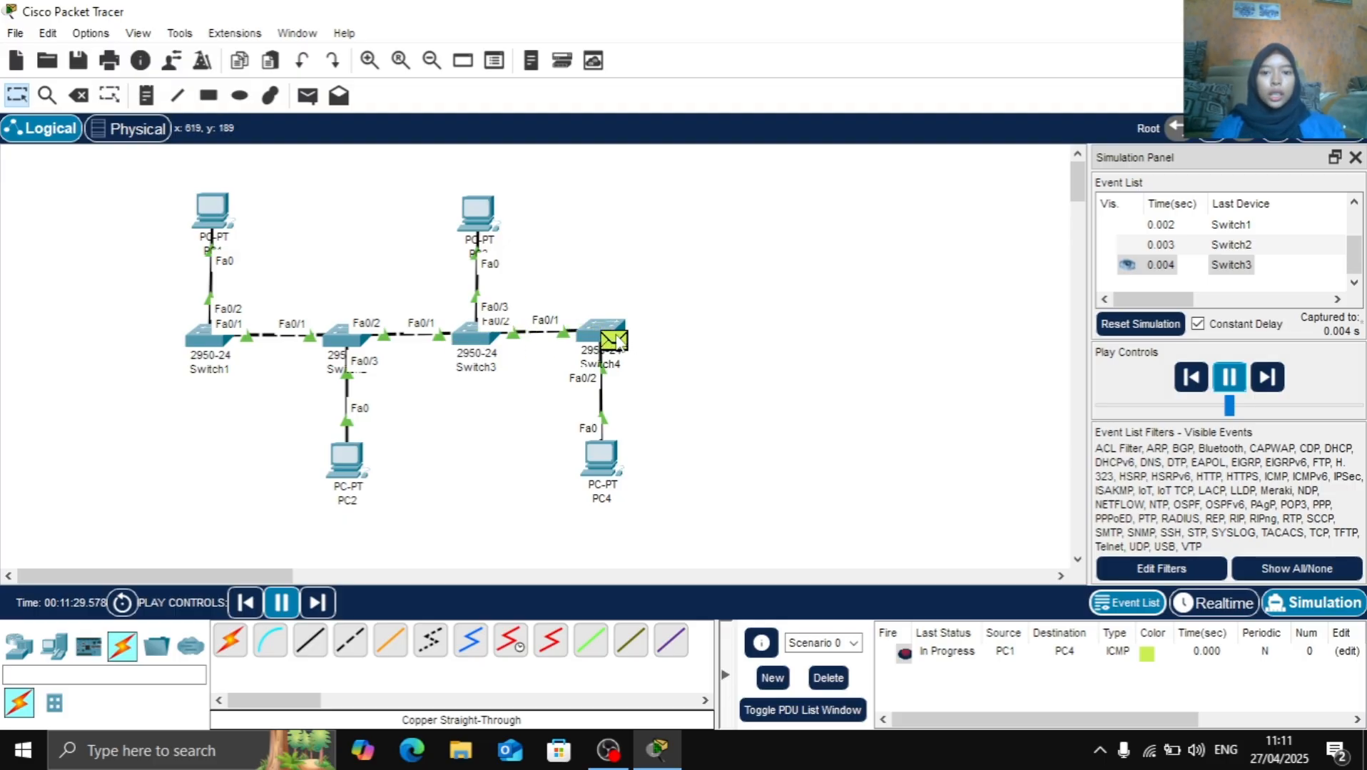
mouse_move(615, 341)
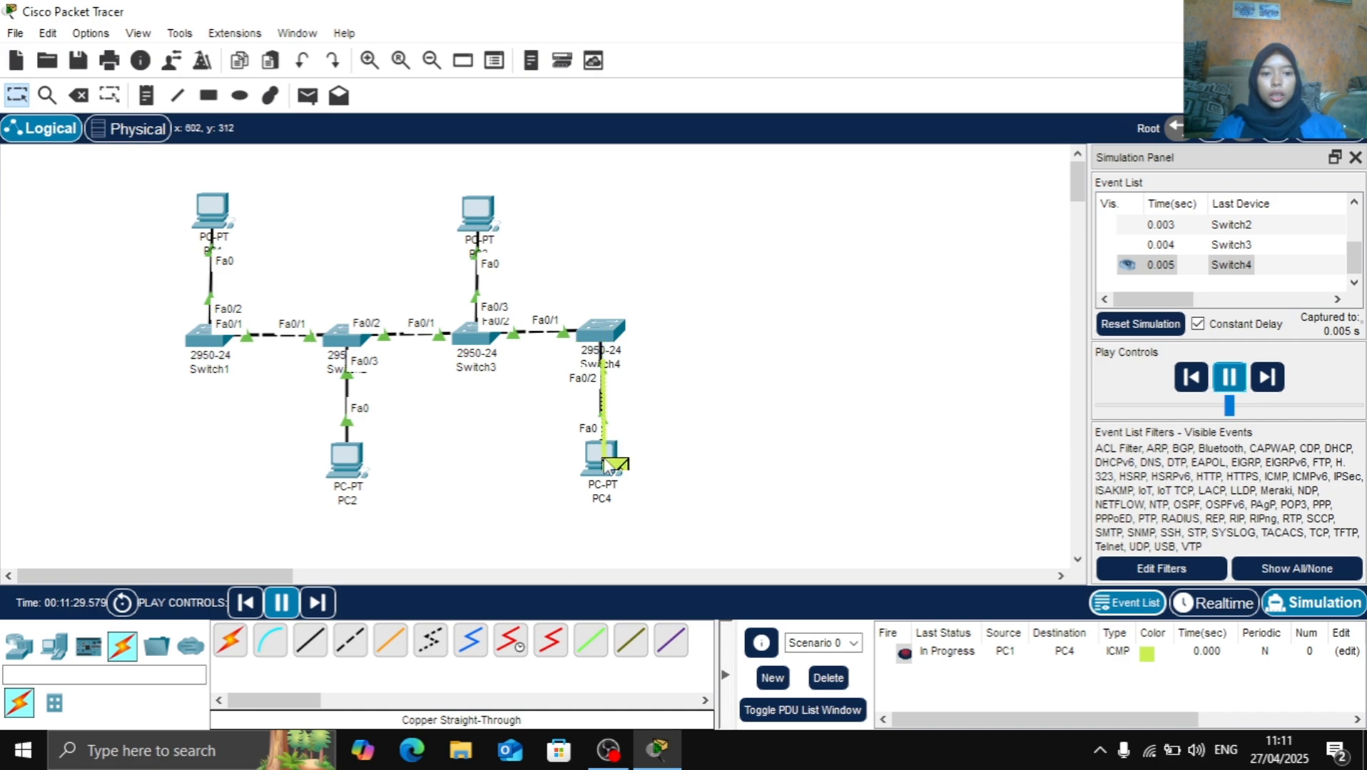
mouse_move(620, 473)
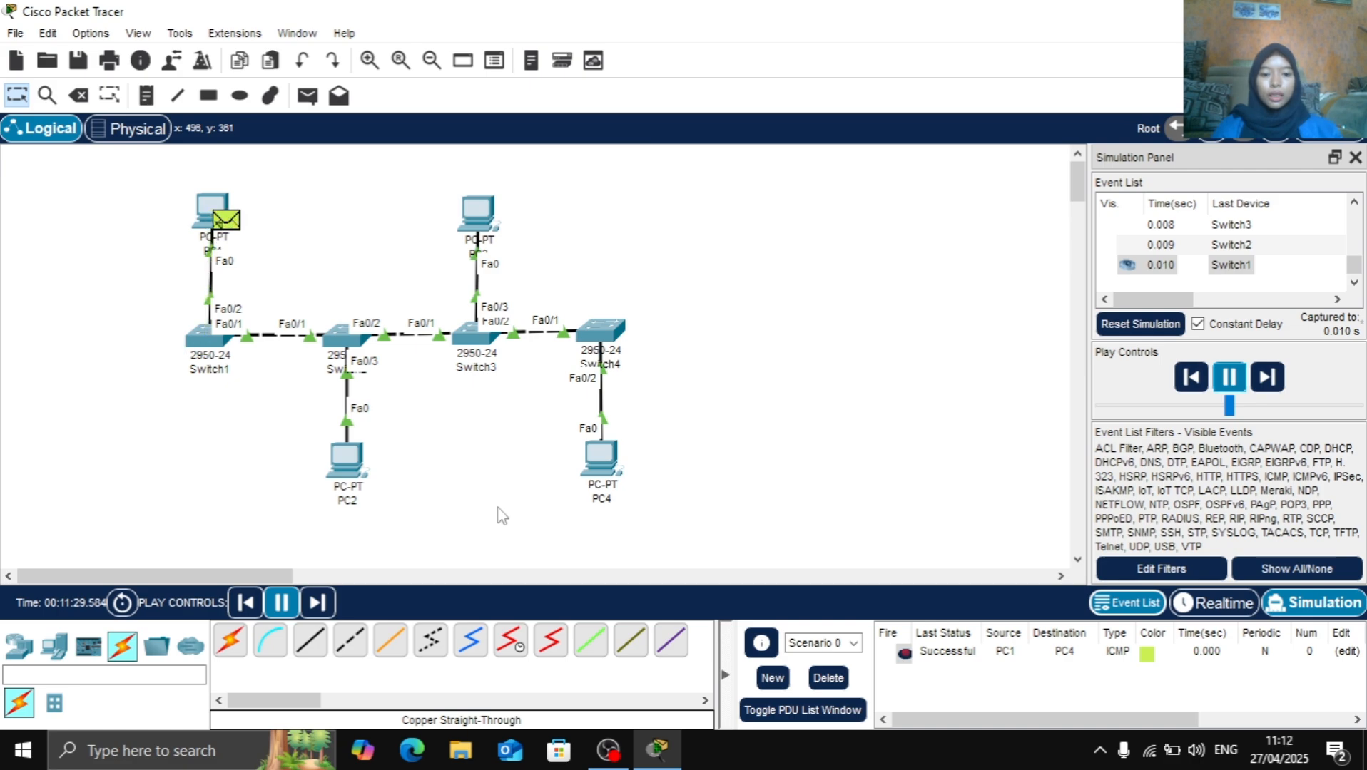
click(1228, 376)
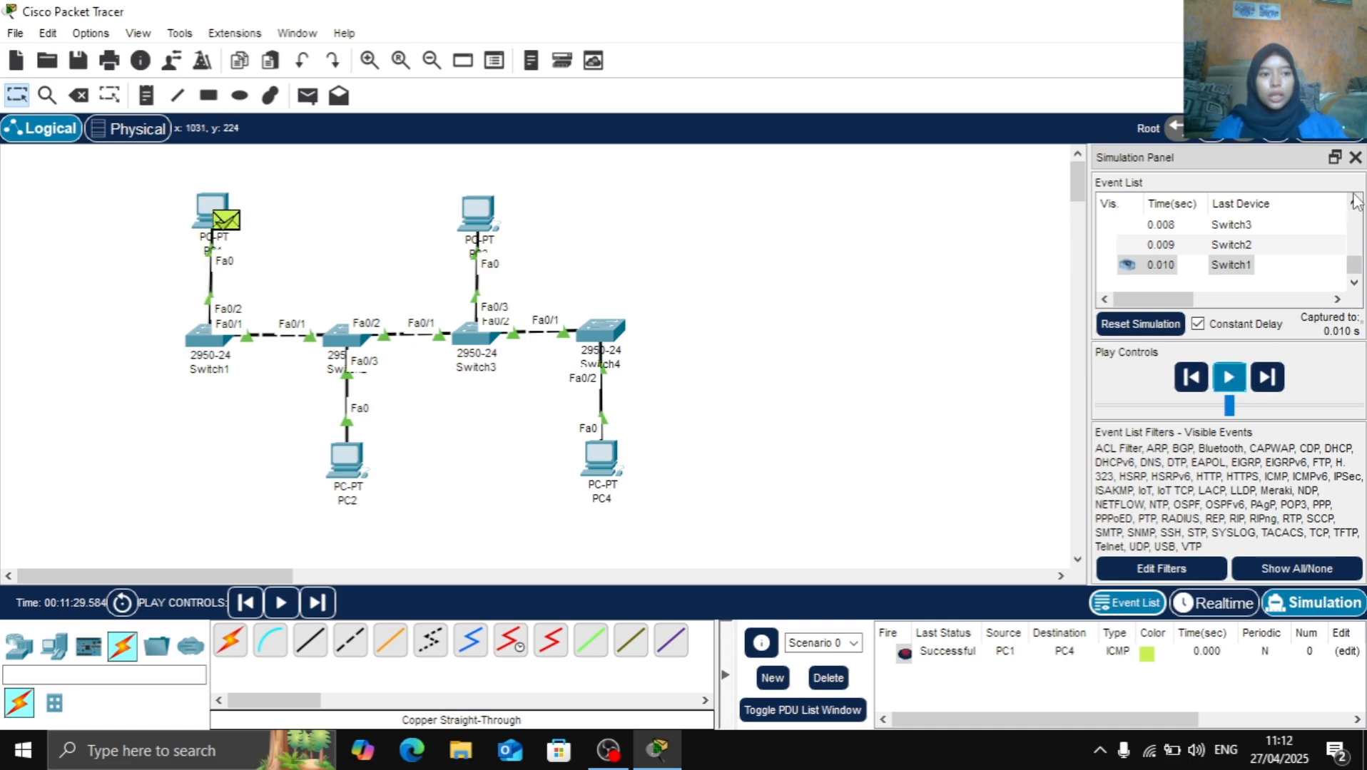
click(1354, 157)
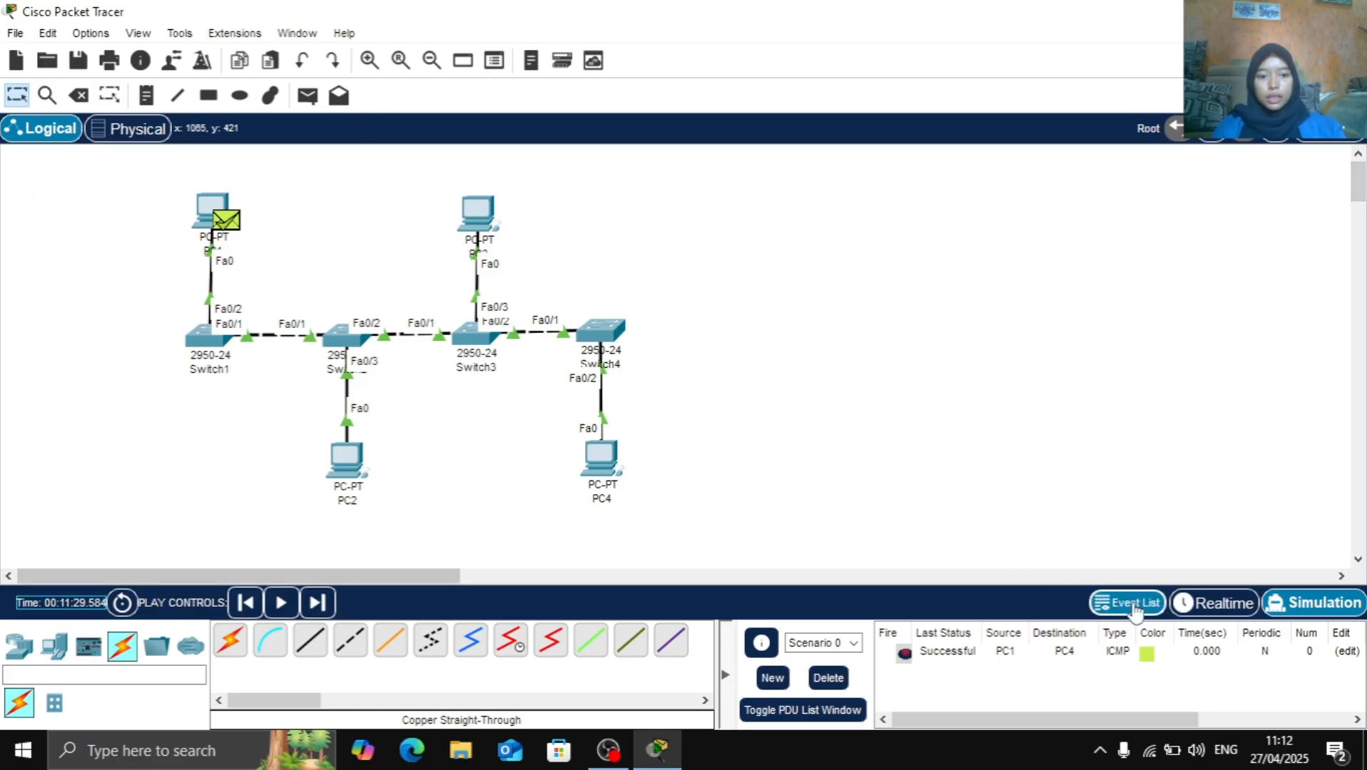
click(827, 678)
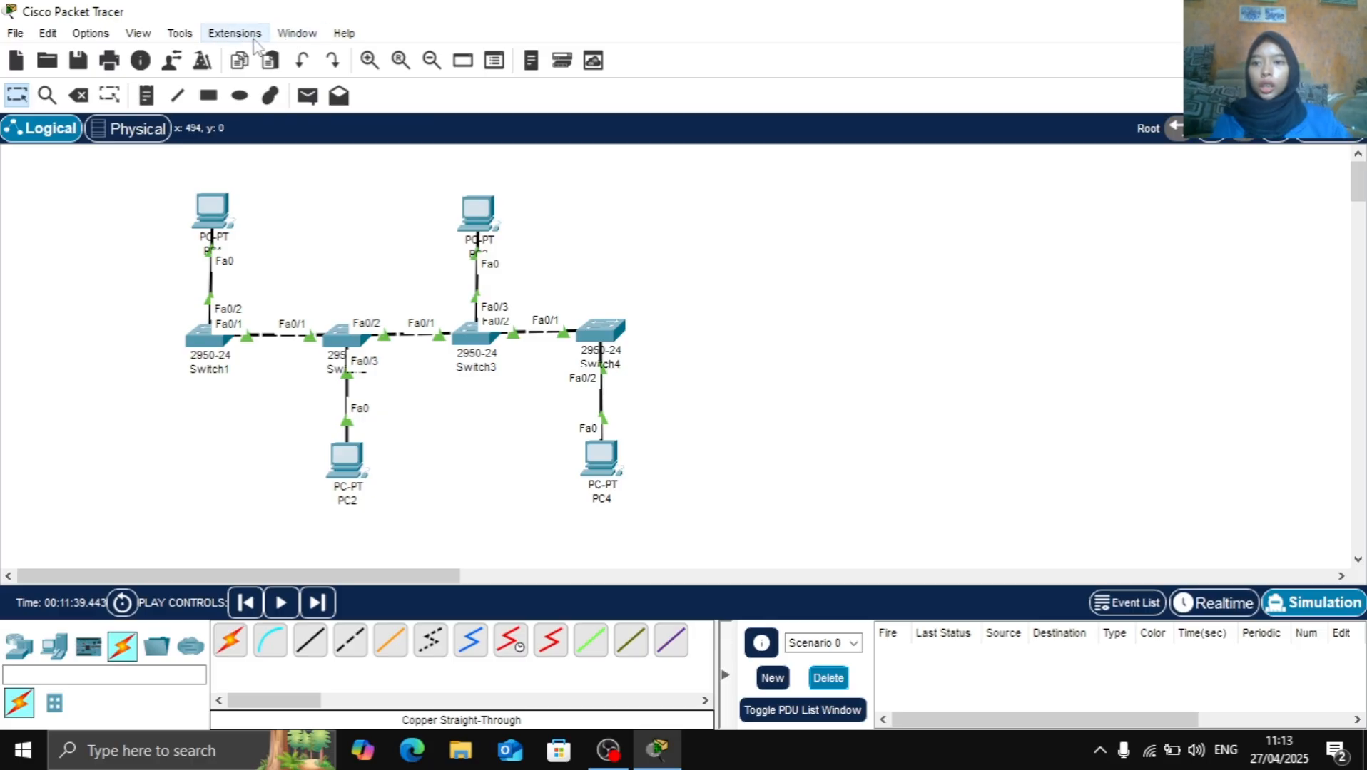
Draw a rectangle with a black outline and pink #ff557f fill around the whole four-switch network
click(208, 95)
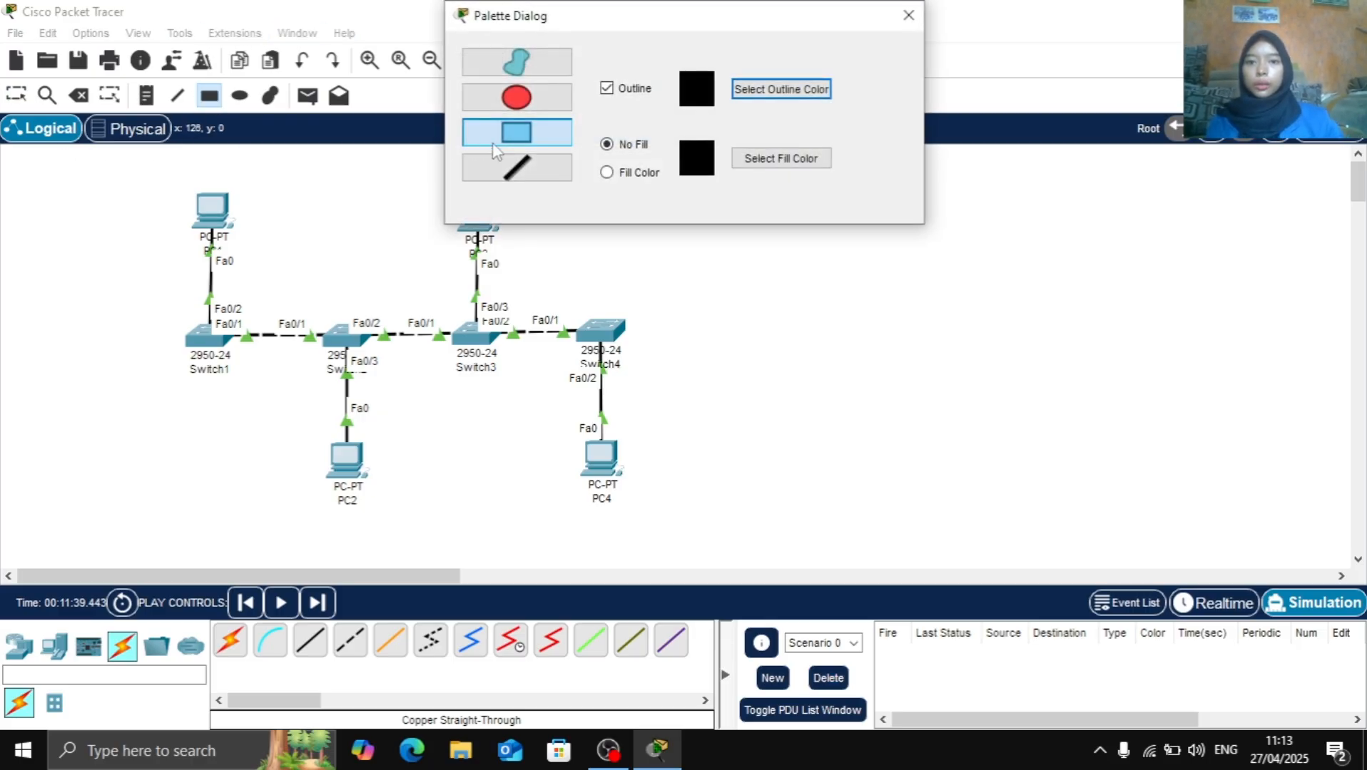
click(626, 176)
click(771, 167)
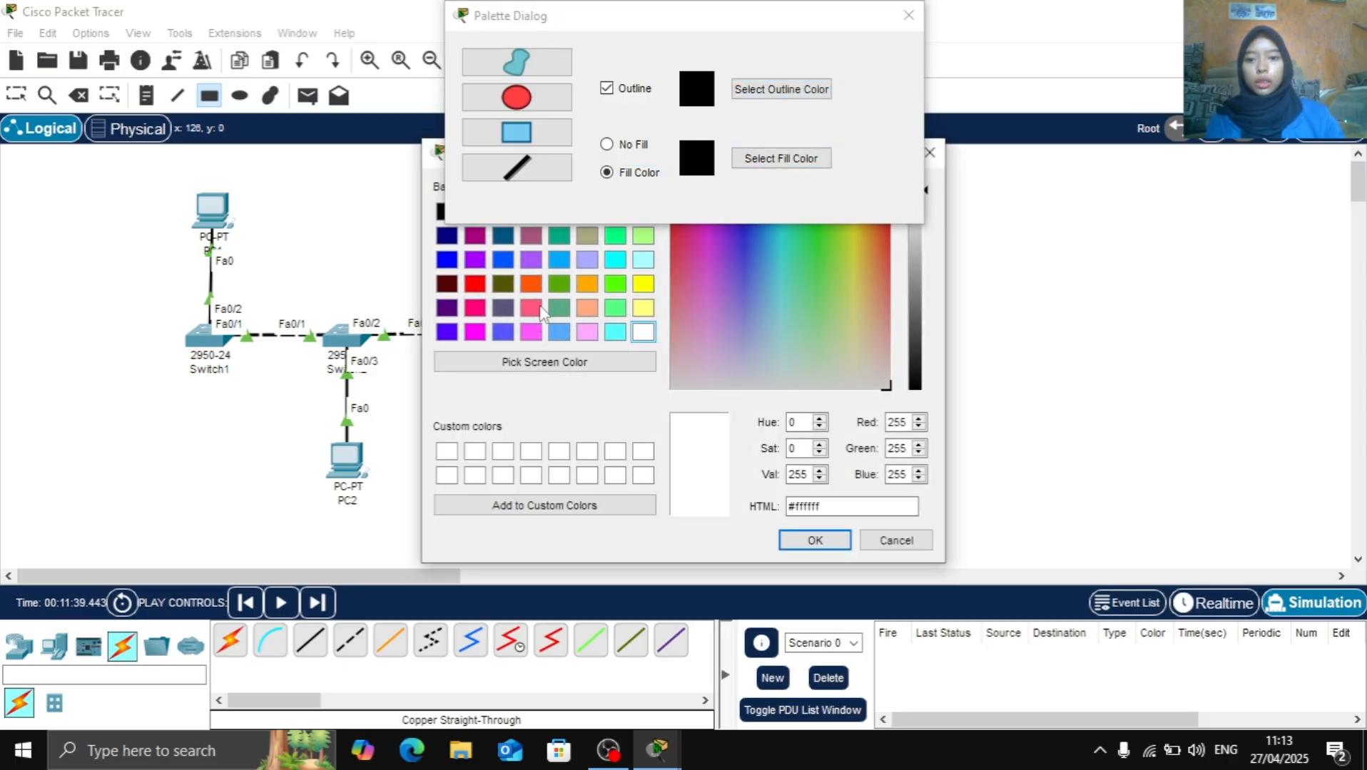
click(531, 309)
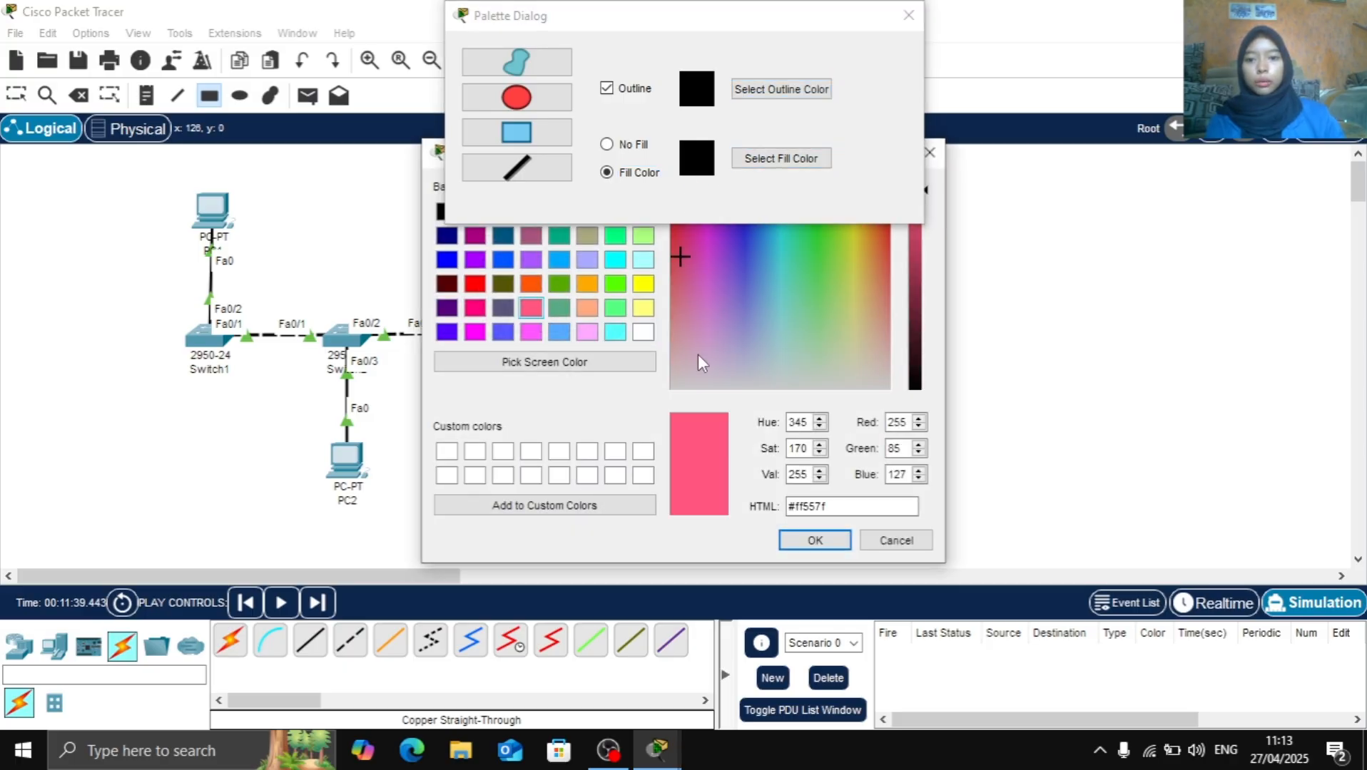
click(814, 540)
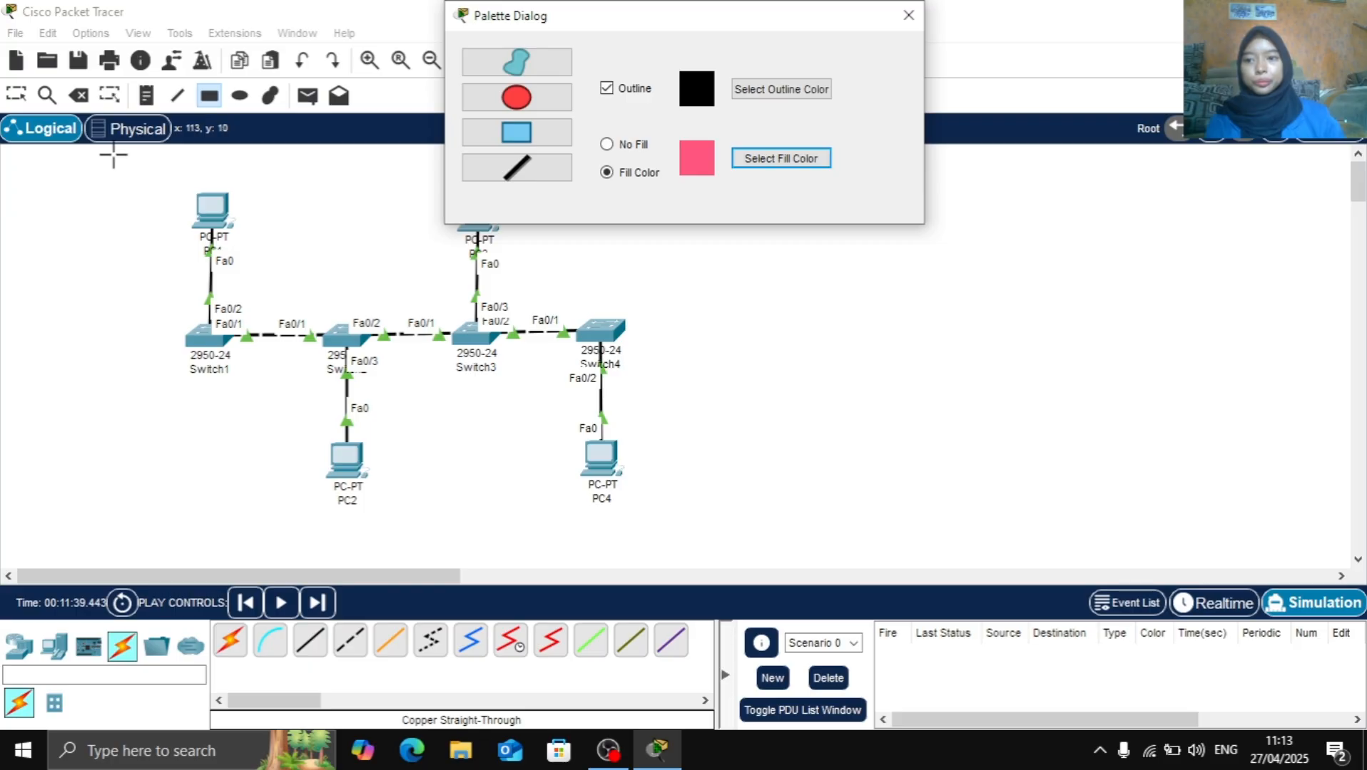
drag(113, 153, 377, 193)
drag(471, 194, 714, 537)
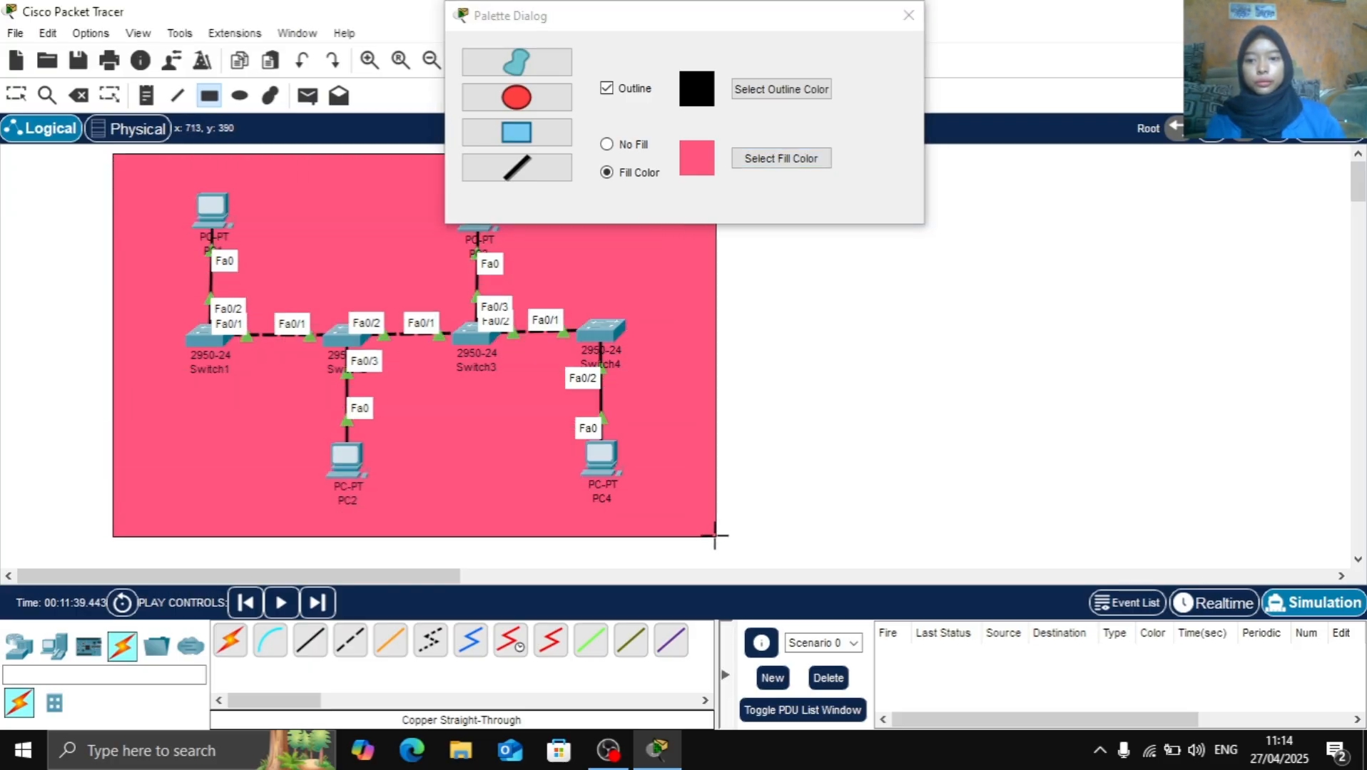
click(906, 16)
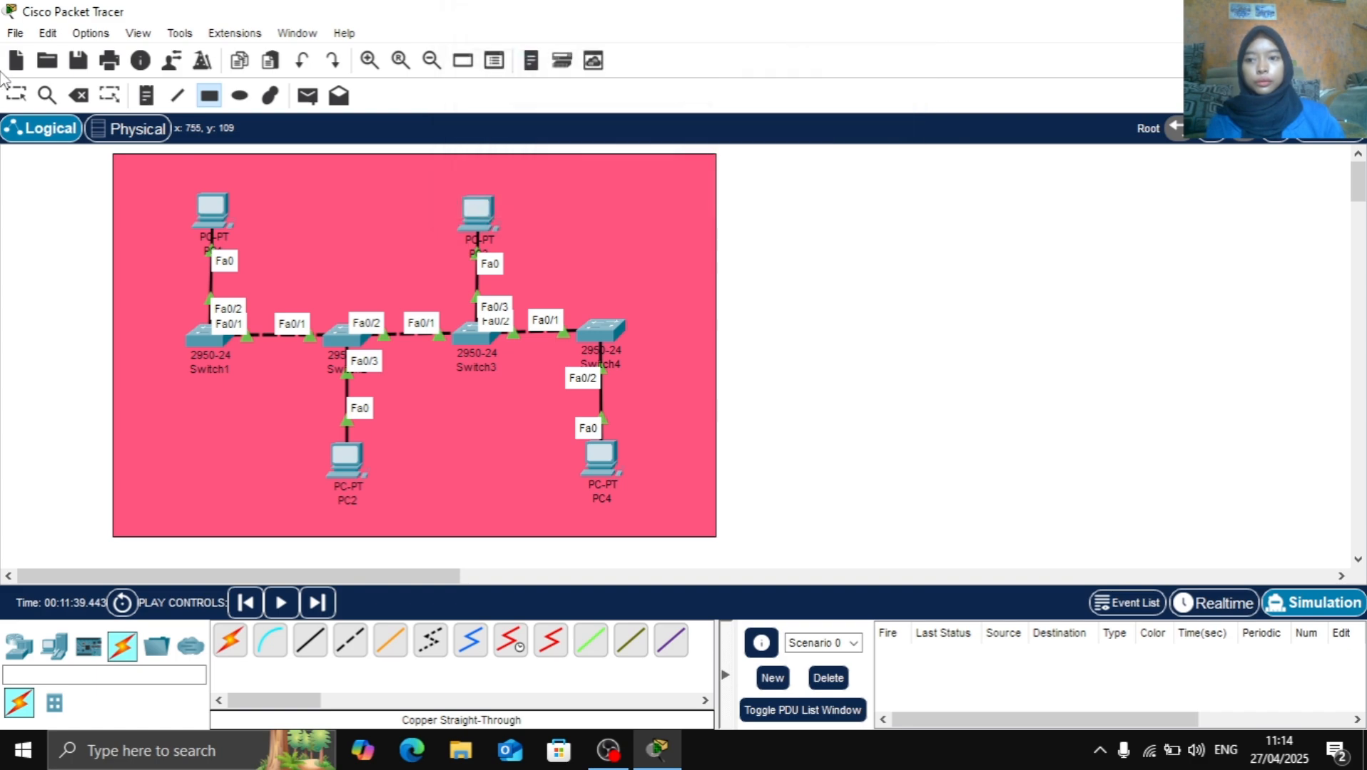
Add the note "TOPOLOGI BUS" inside the pink rectangle, above the network devices
click(150, 98)
click(147, 172)
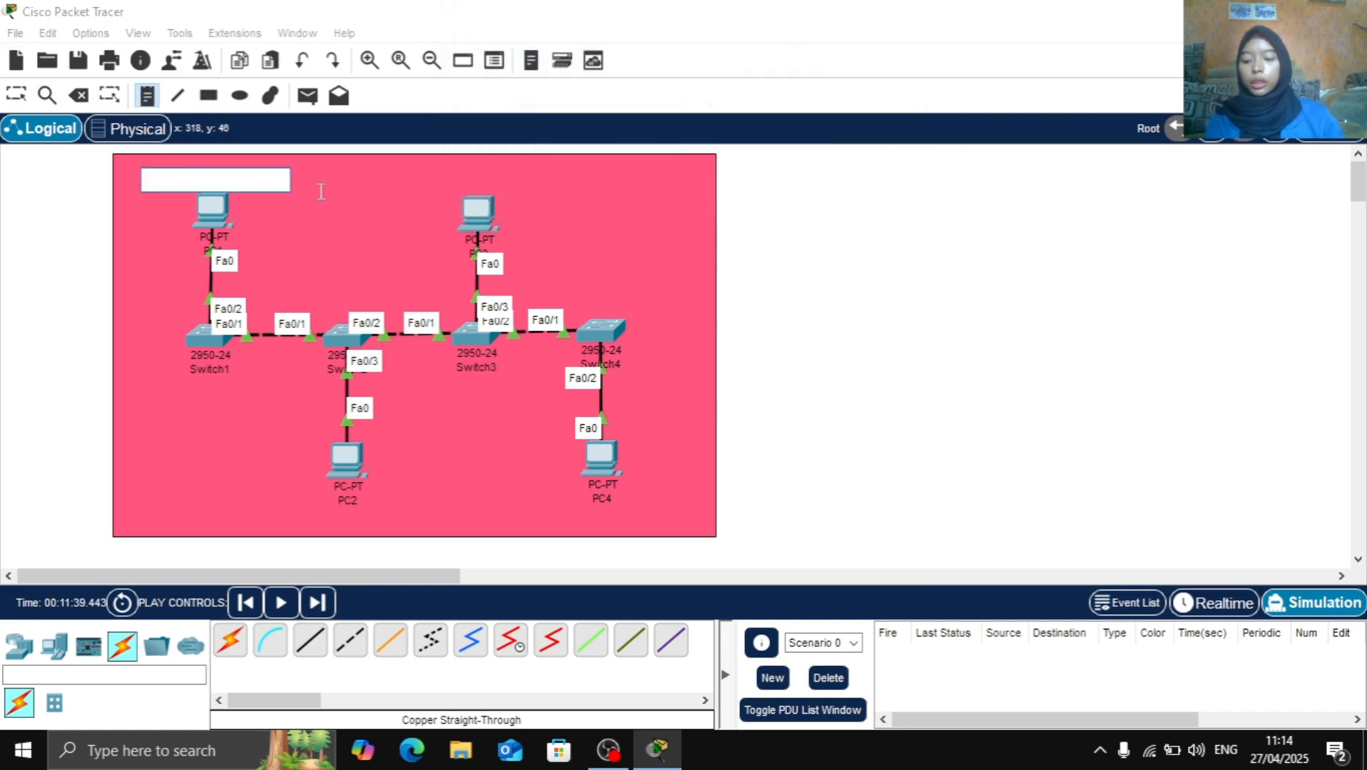
text(TOPOLOGI BUS)
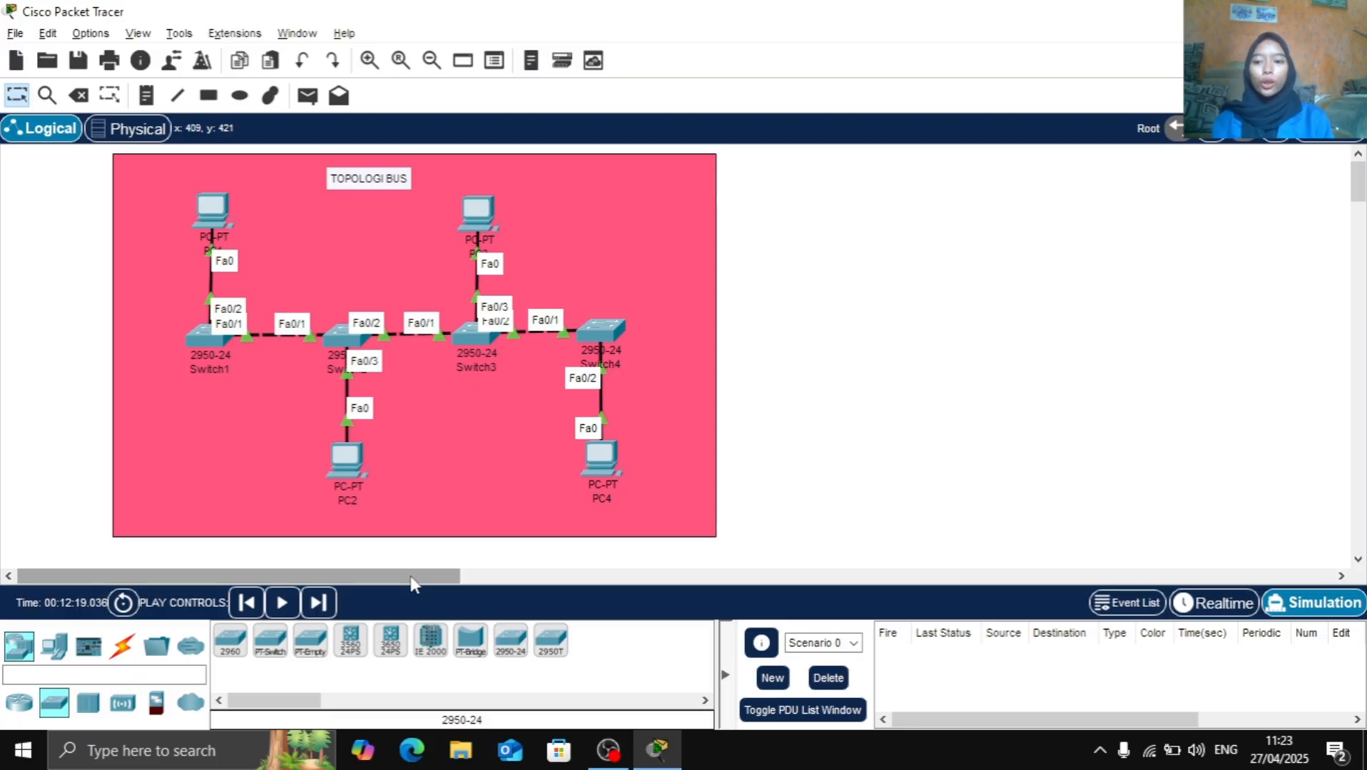
Place a Server-PT in the empty workspace to the right of the pink bus topology area
drag(412, 579, 589, 564)
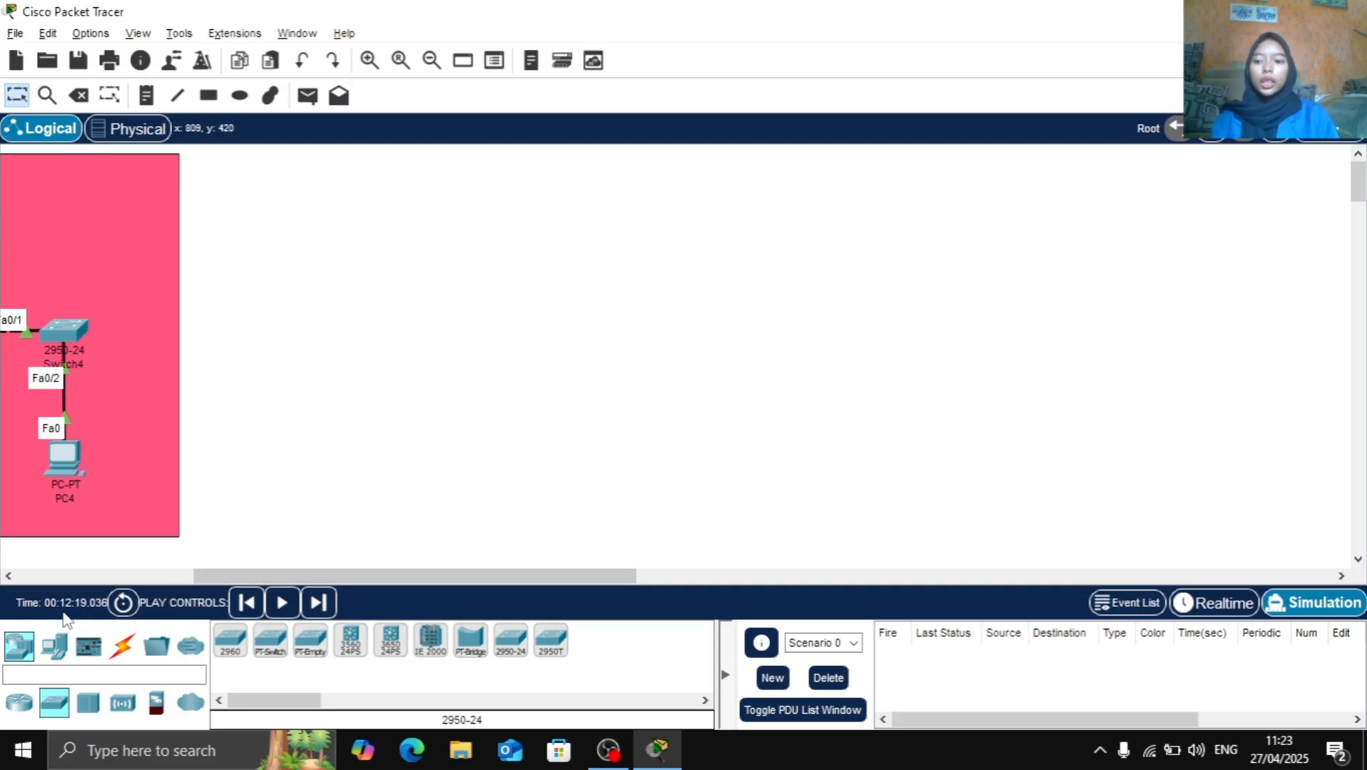
click(57, 646)
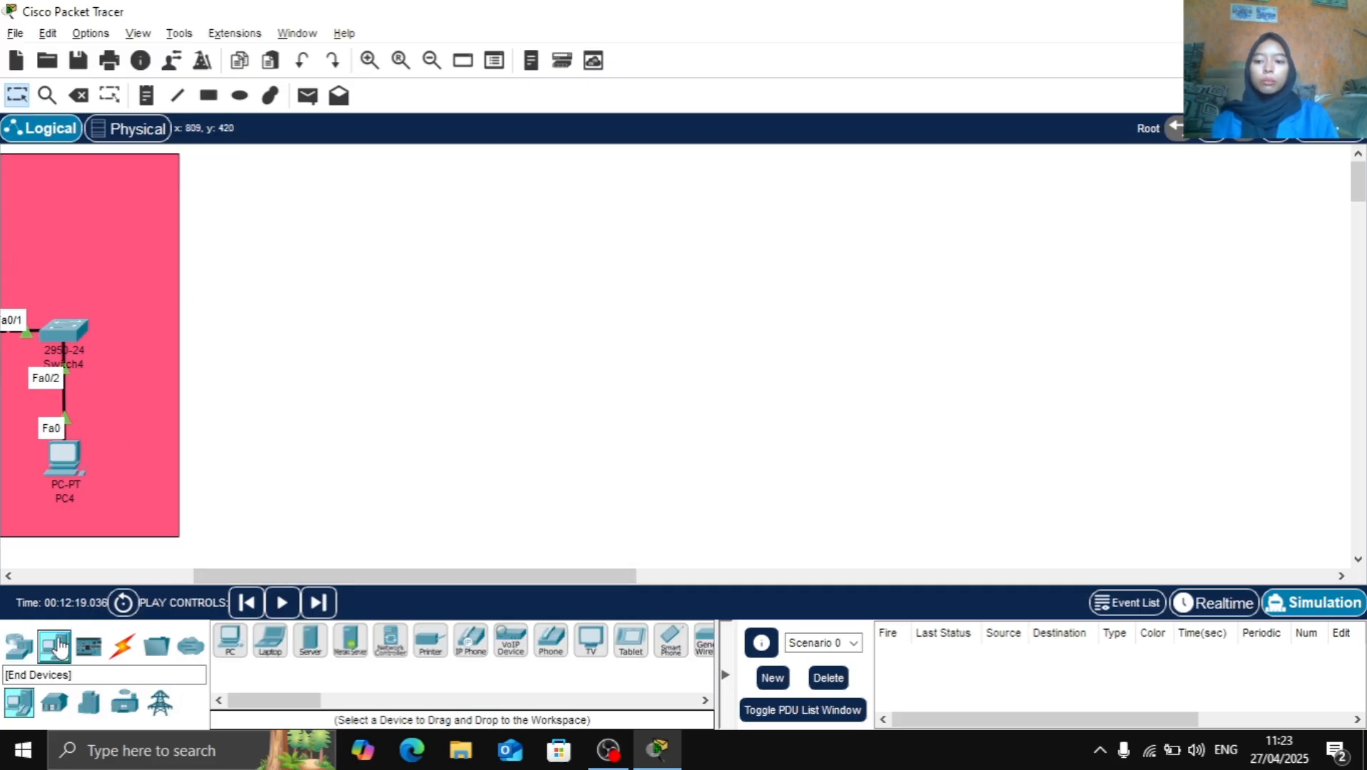
click(310, 641)
click(618, 193)
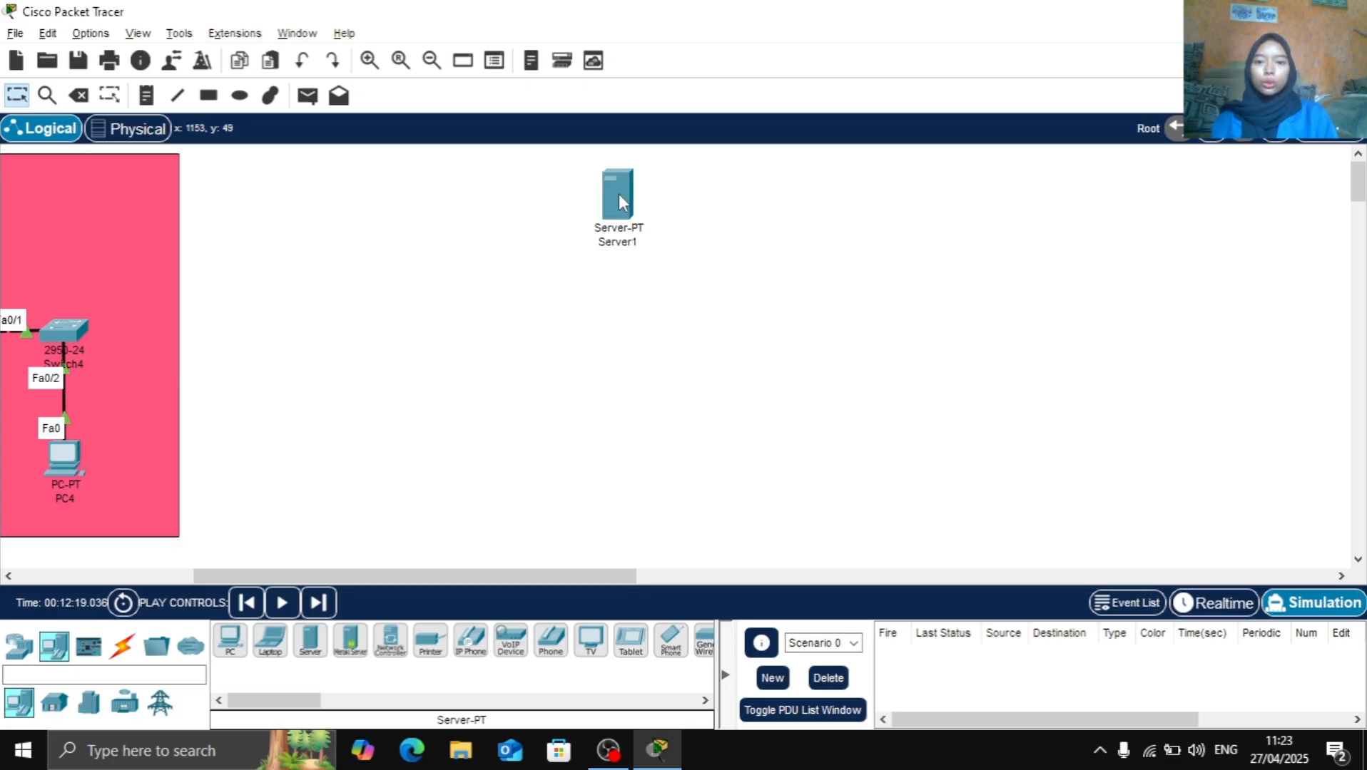
Place four 2950-24 switches: one directly below the server, two lower down on either side, and one centrally beneath them
click(18, 646)
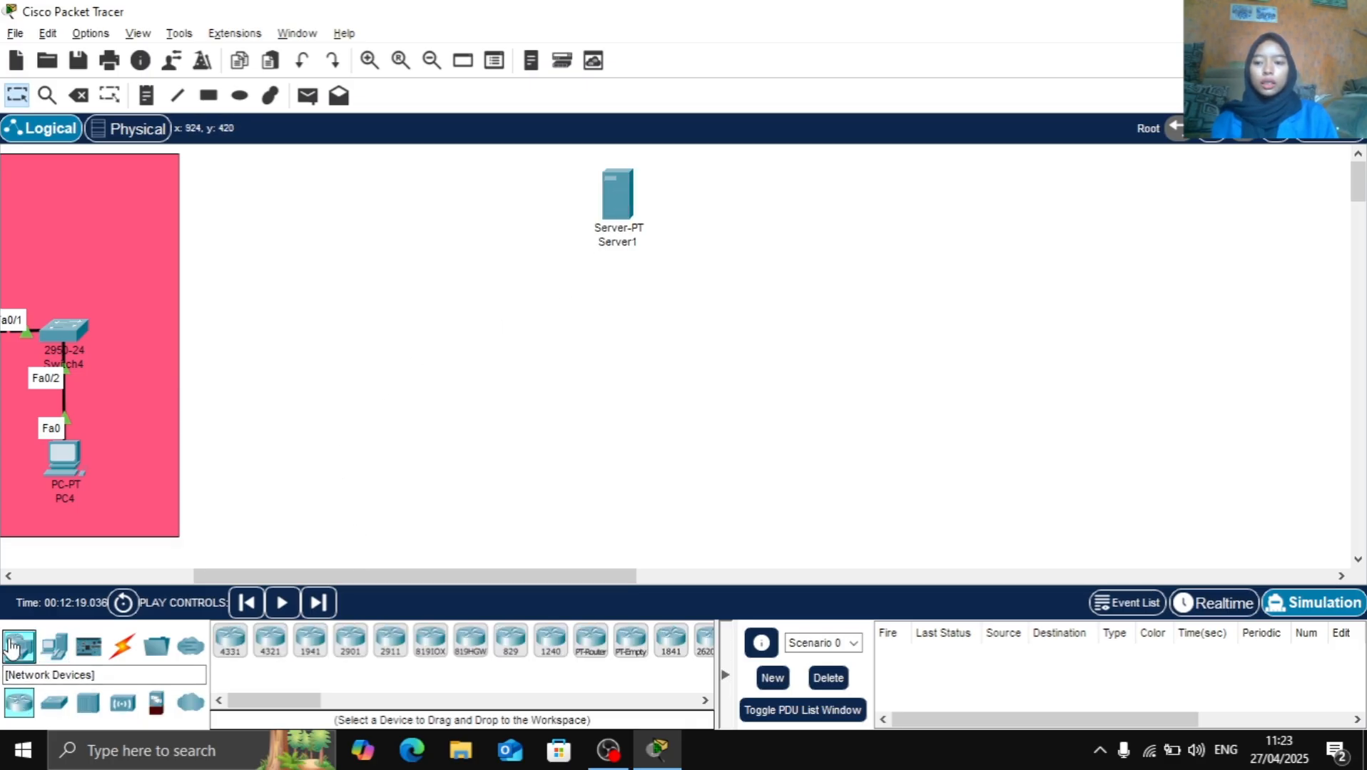
click(55, 703)
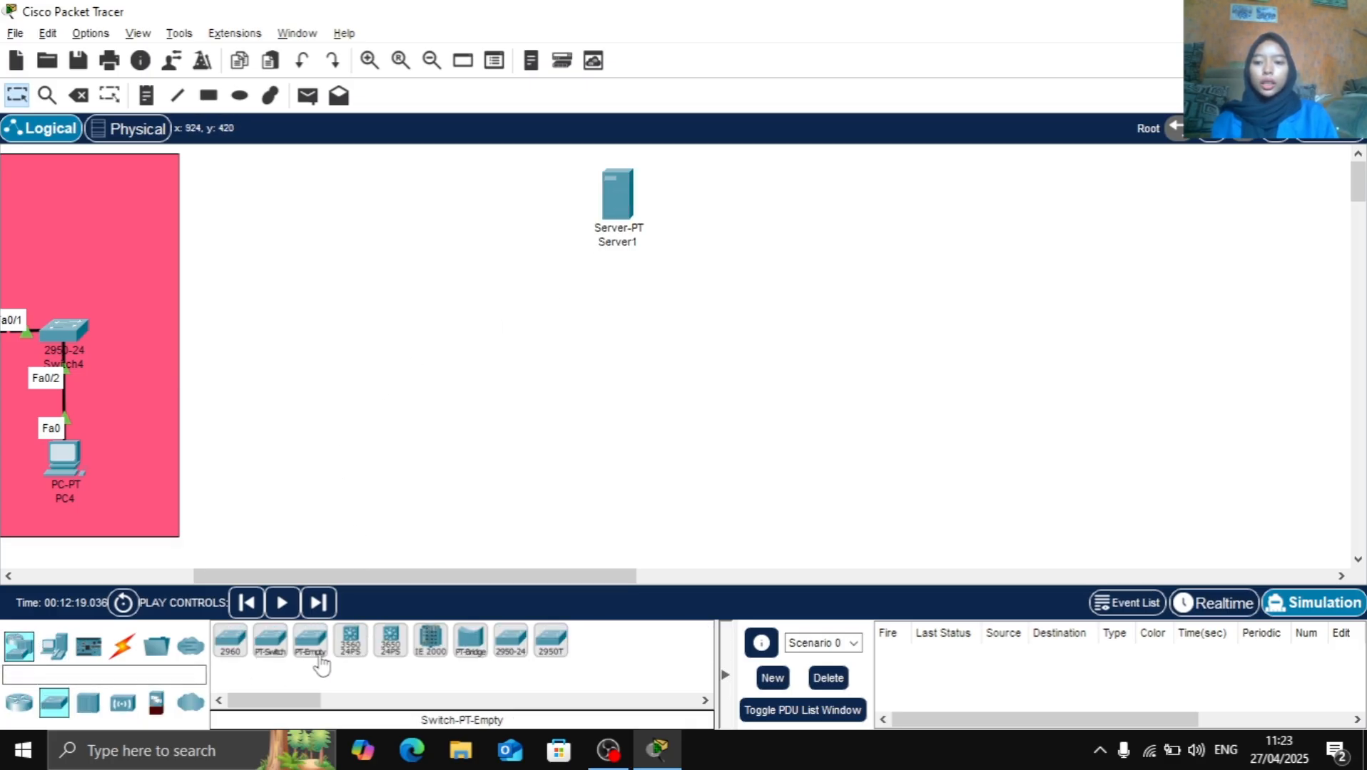
click(511, 641)
click(621, 314)
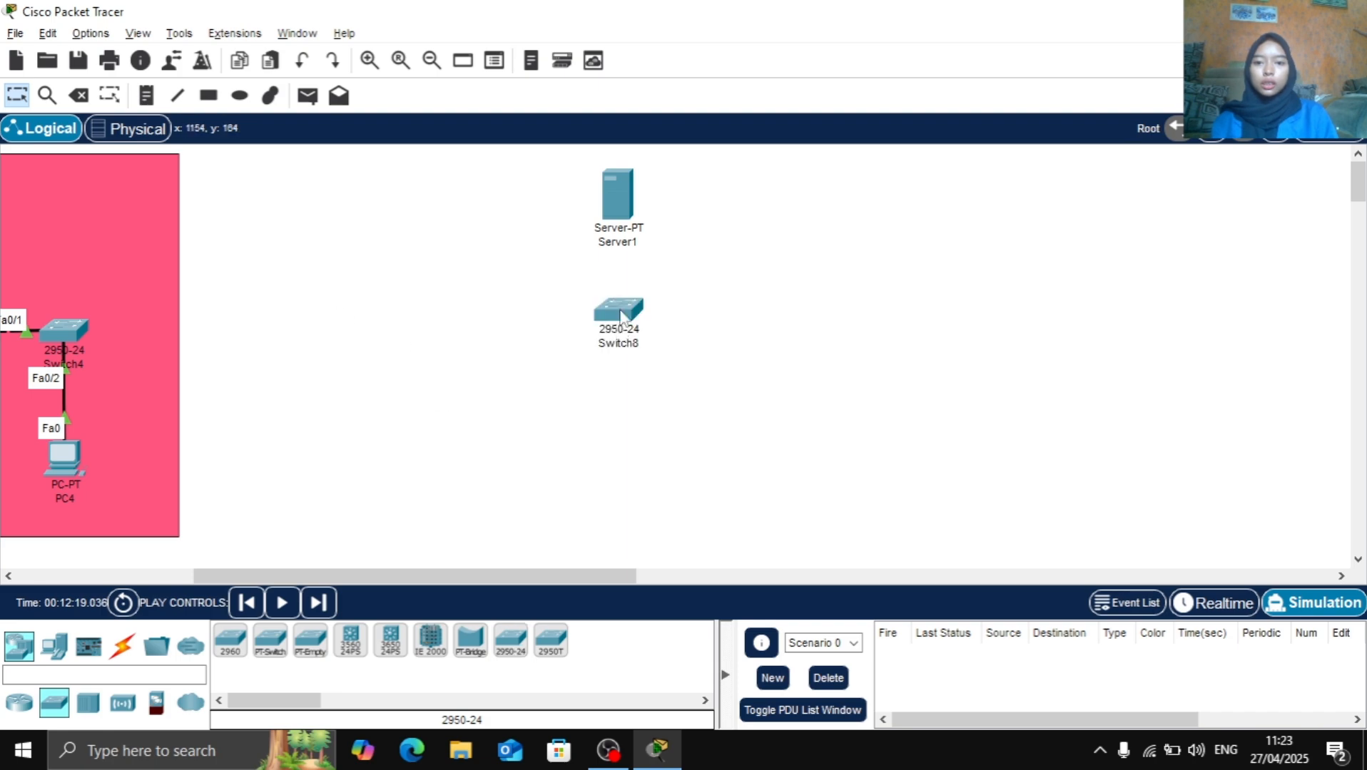
click(519, 646)
click(366, 408)
click(510, 640)
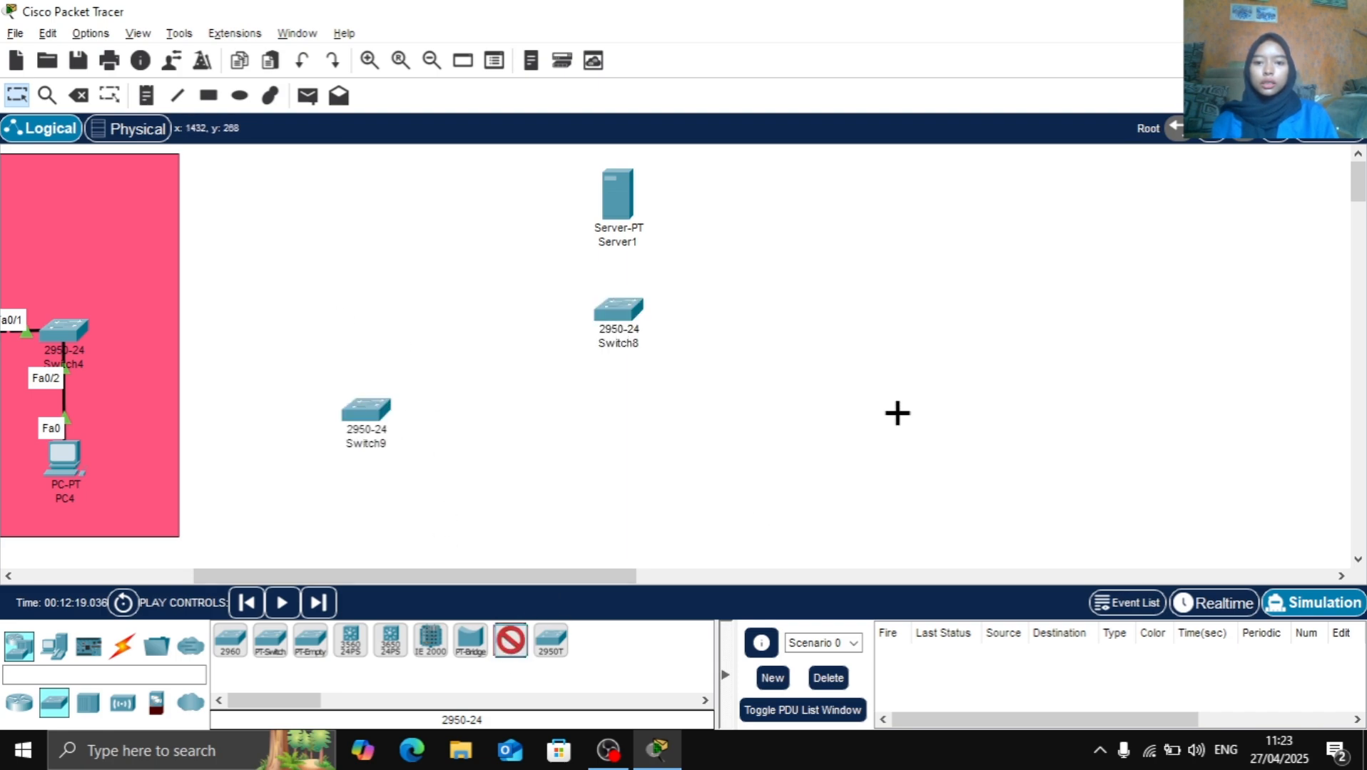
click(809, 407)
scroll(820, 393, down, 1)
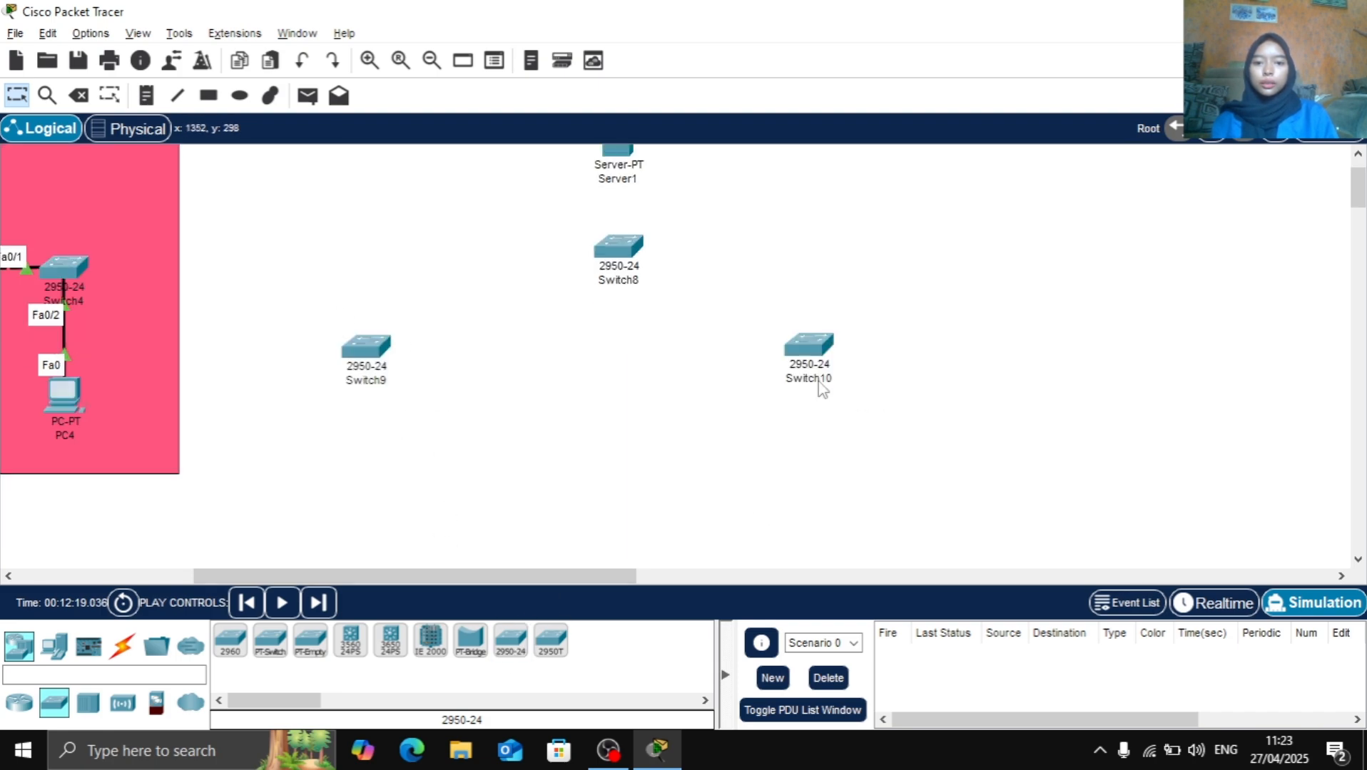
click(510, 640)
click(671, 529)
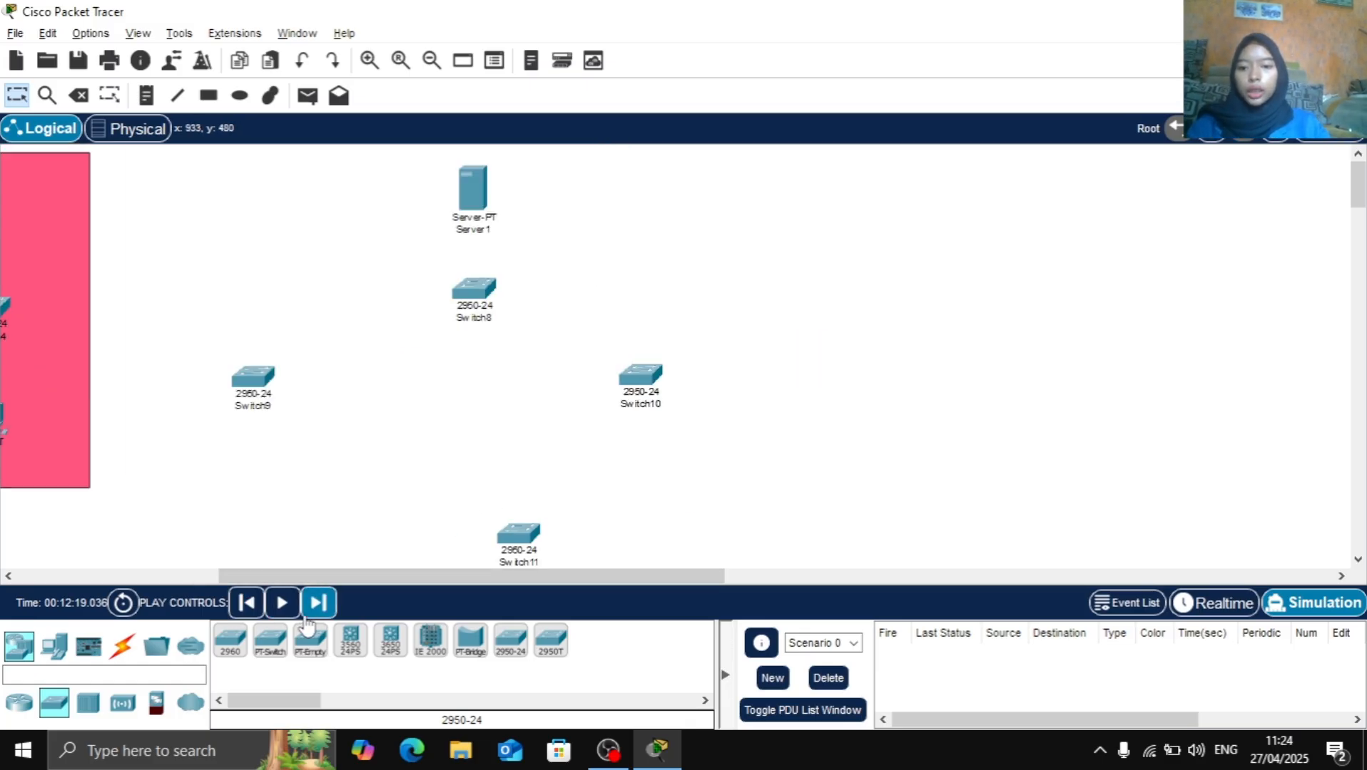
Place two PCs below Switch9 and two PCs below Switch10
click(66, 655)
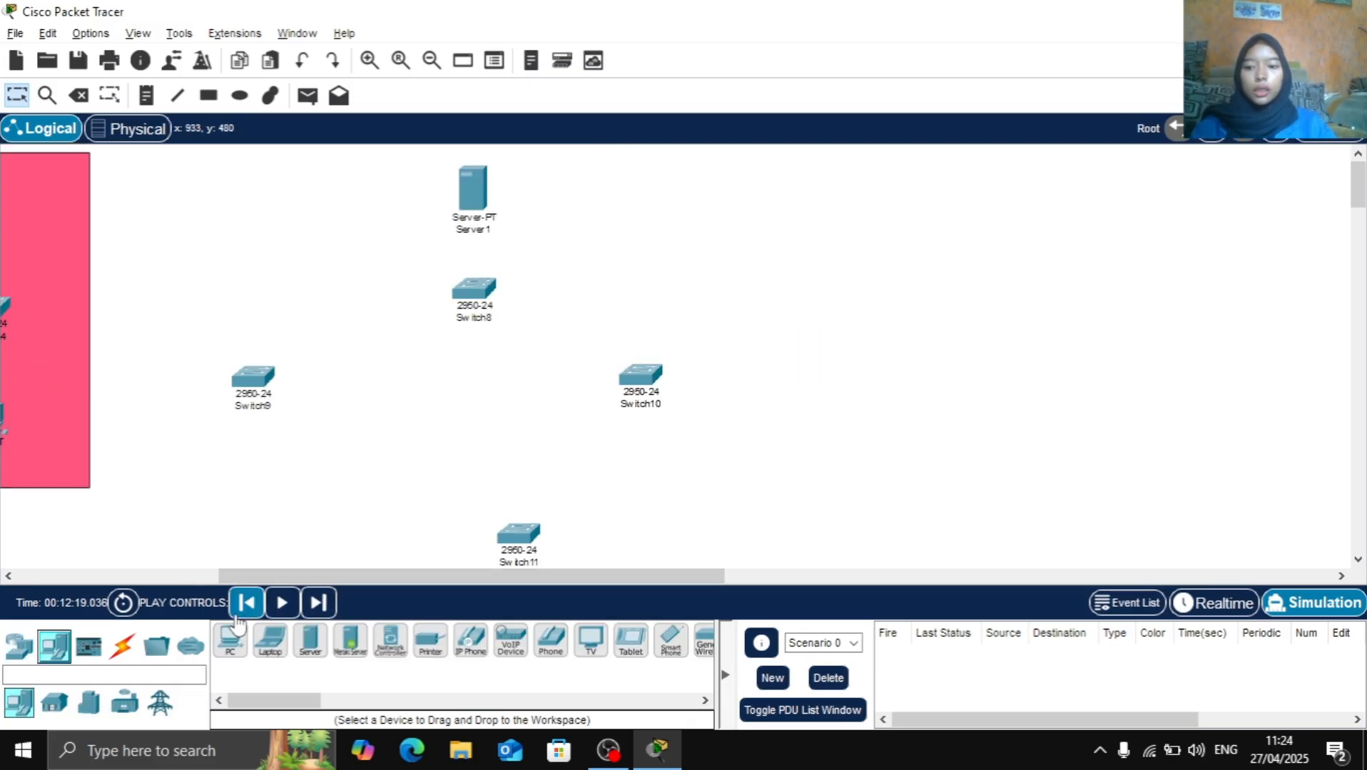
click(230, 640)
click(176, 478)
click(230, 640)
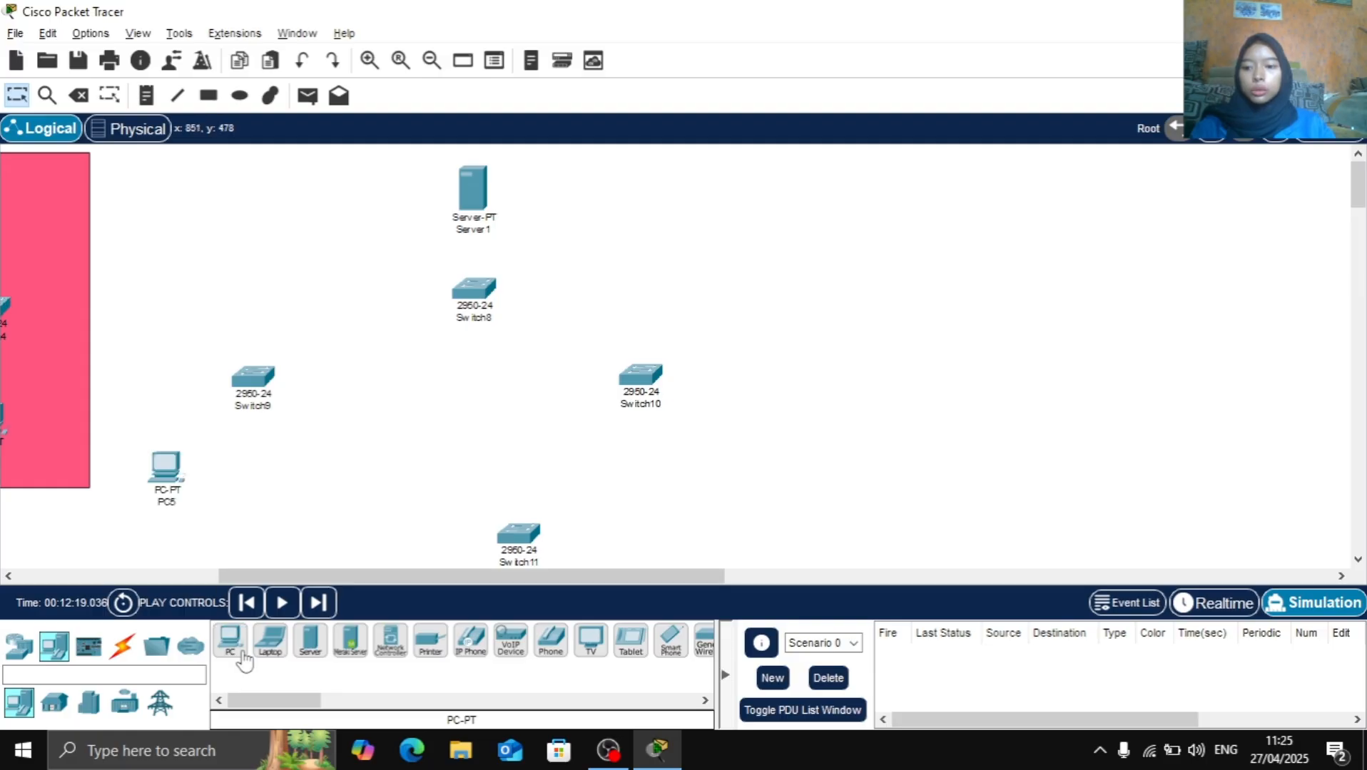
click(320, 465)
click(230, 640)
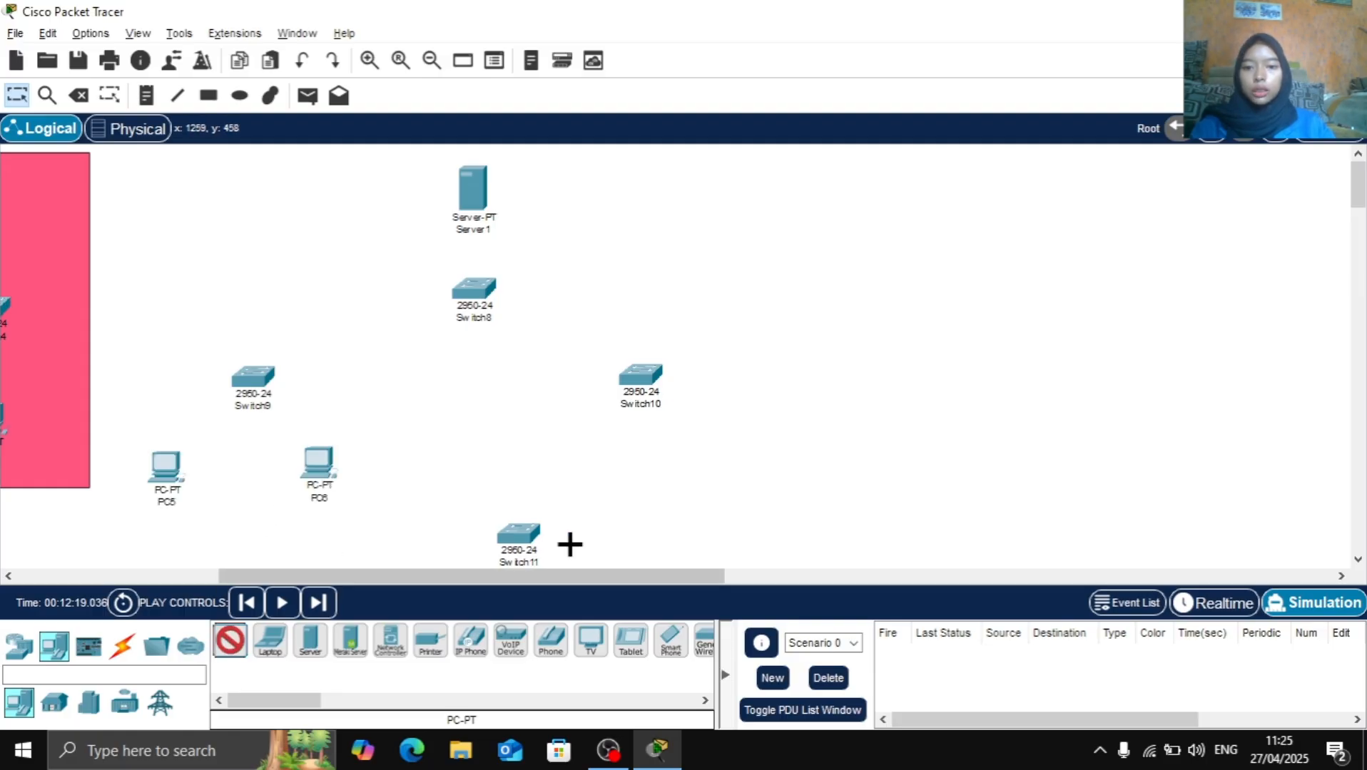
click(581, 447)
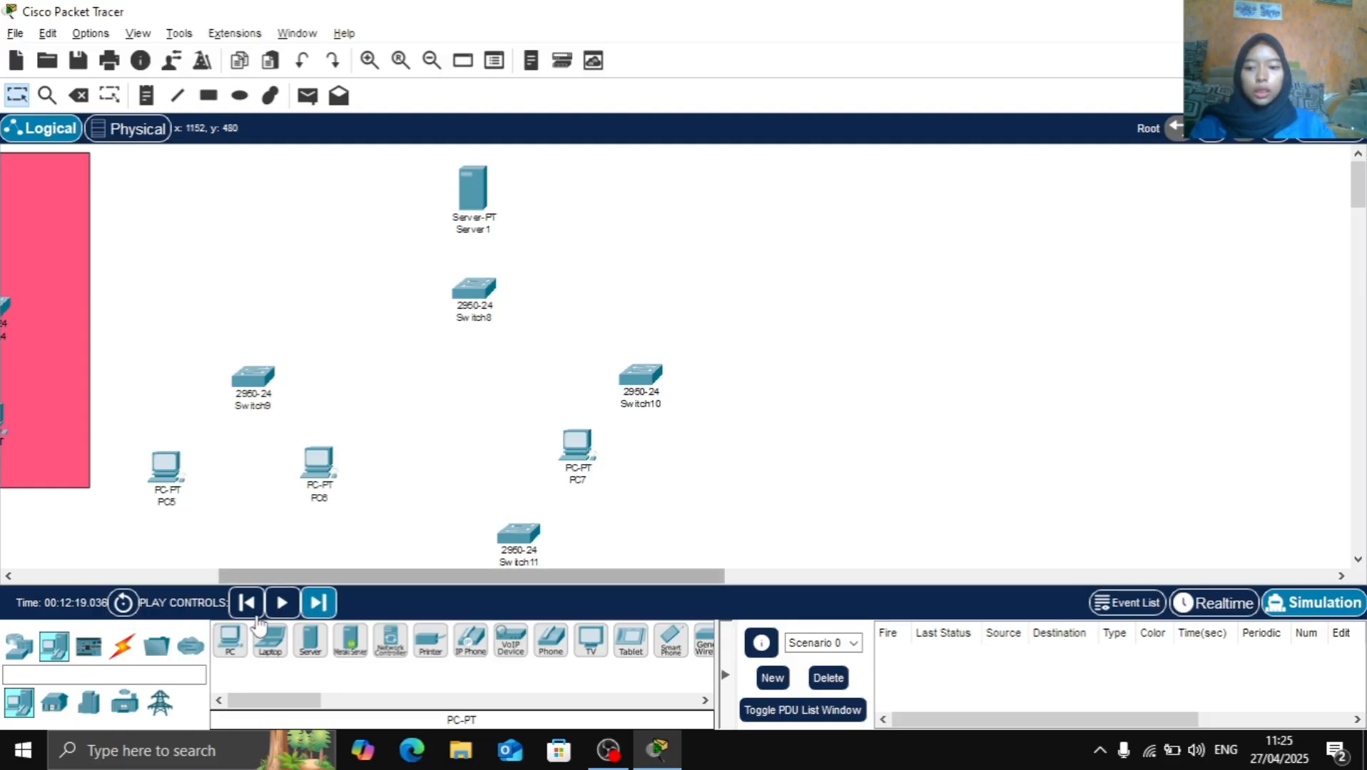
click(229, 640)
click(708, 451)
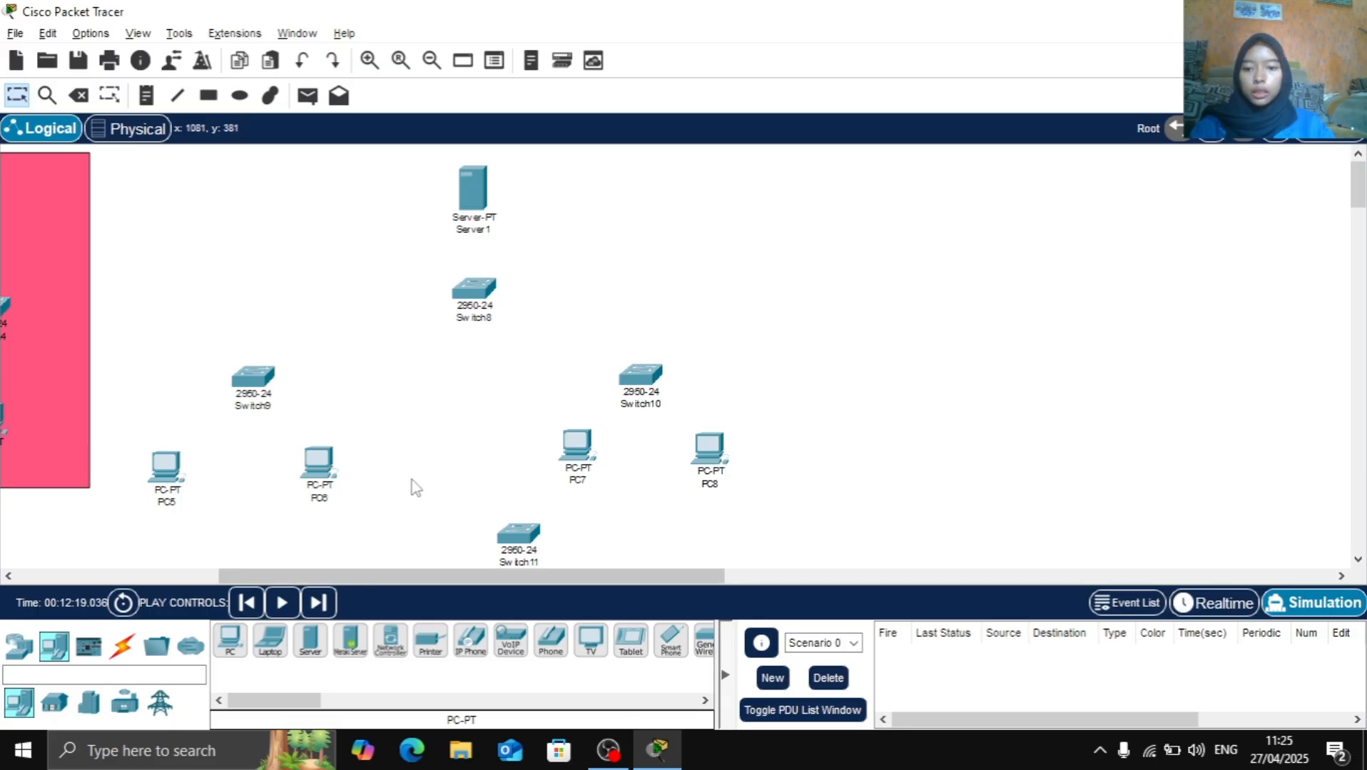
Place three PCs in a row below Switch11
scroll(510, 421, down, 1)
click(230, 640)
click(390, 533)
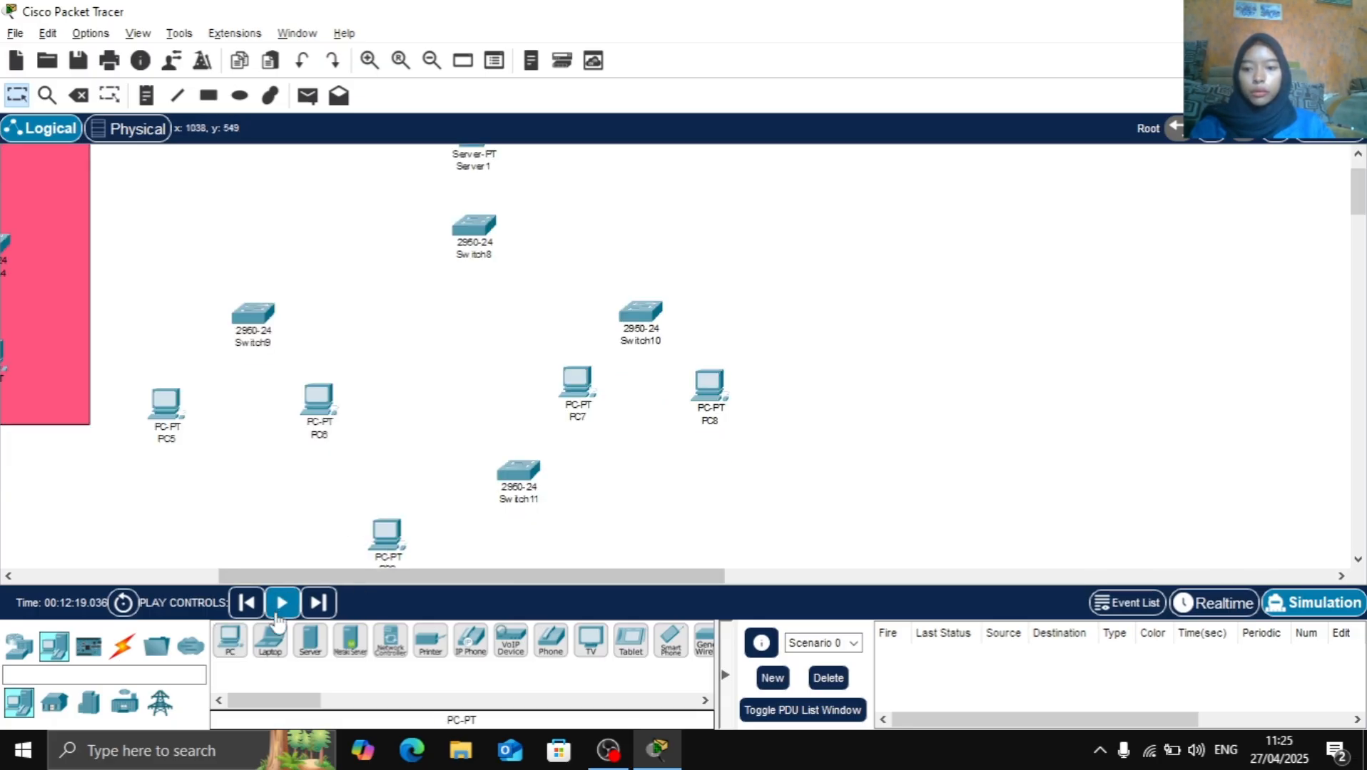
click(230, 640)
click(508, 539)
click(230, 640)
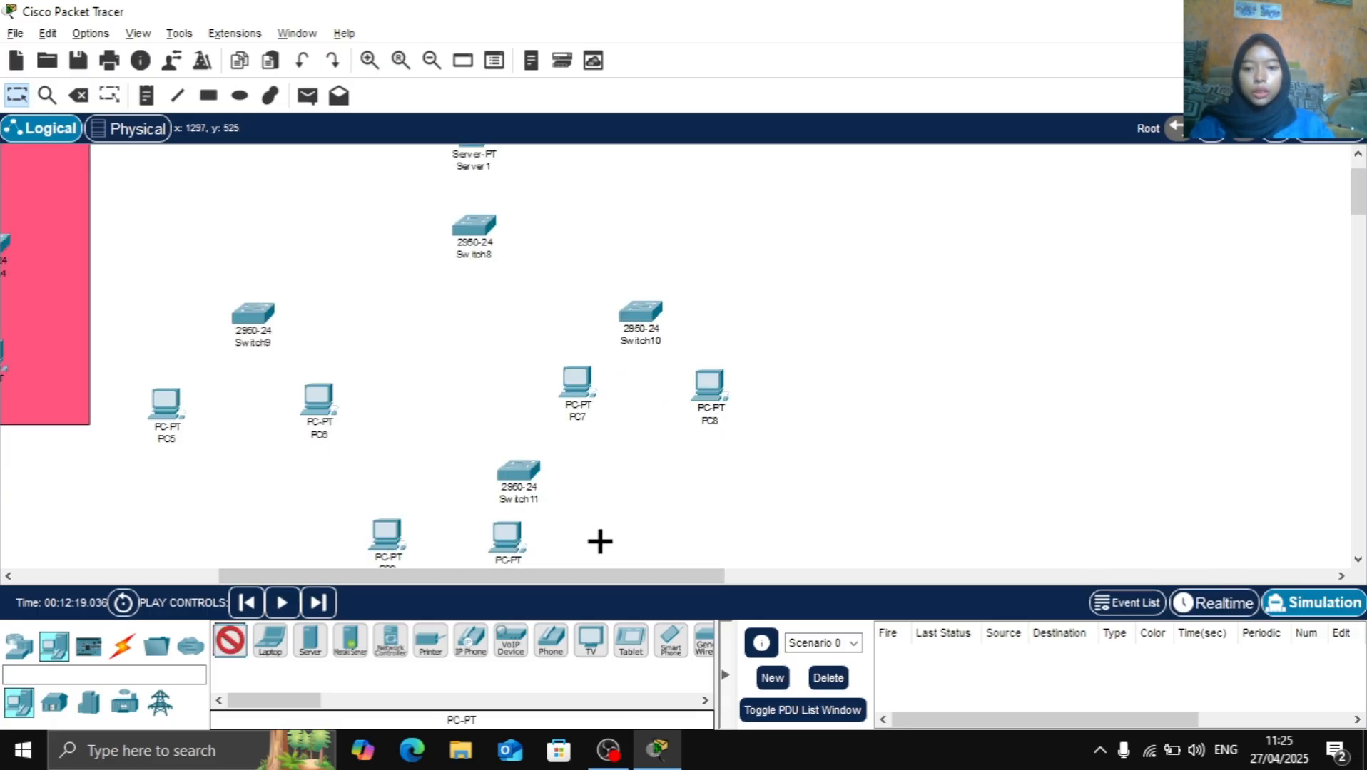
click(599, 542)
Select the server, its four switches and seven PCs together and move the whole group farther right
scroll(683, 352, down, 1)
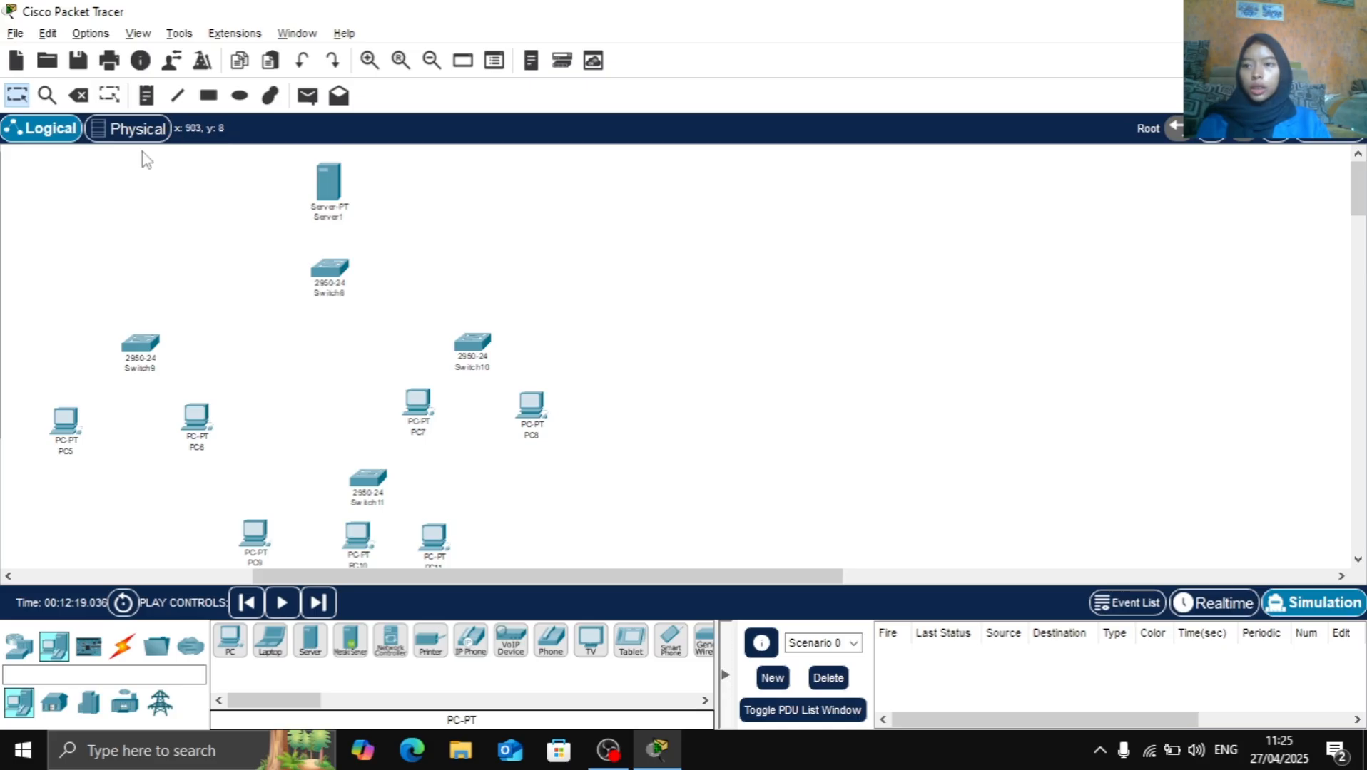
drag(7, 149, 631, 580)
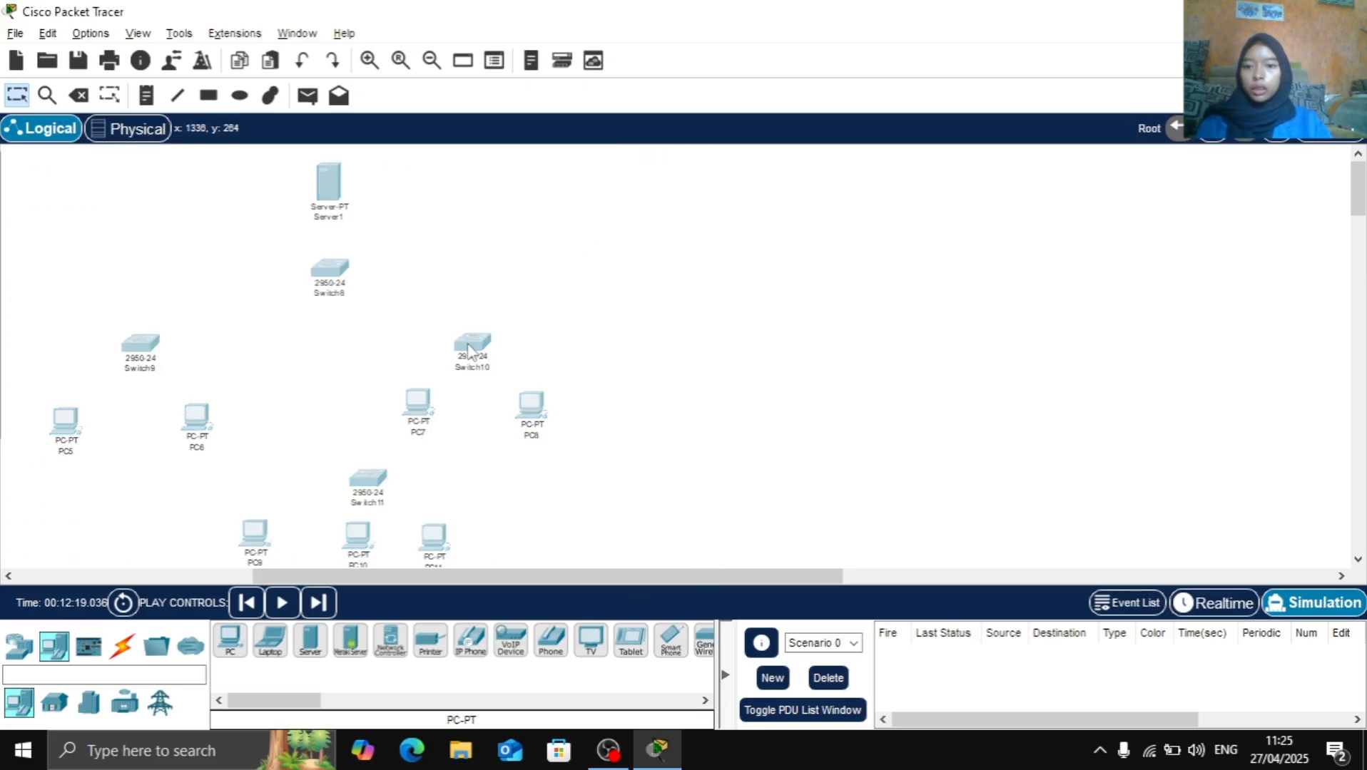
drag(468, 349, 655, 337)
click(567, 330)
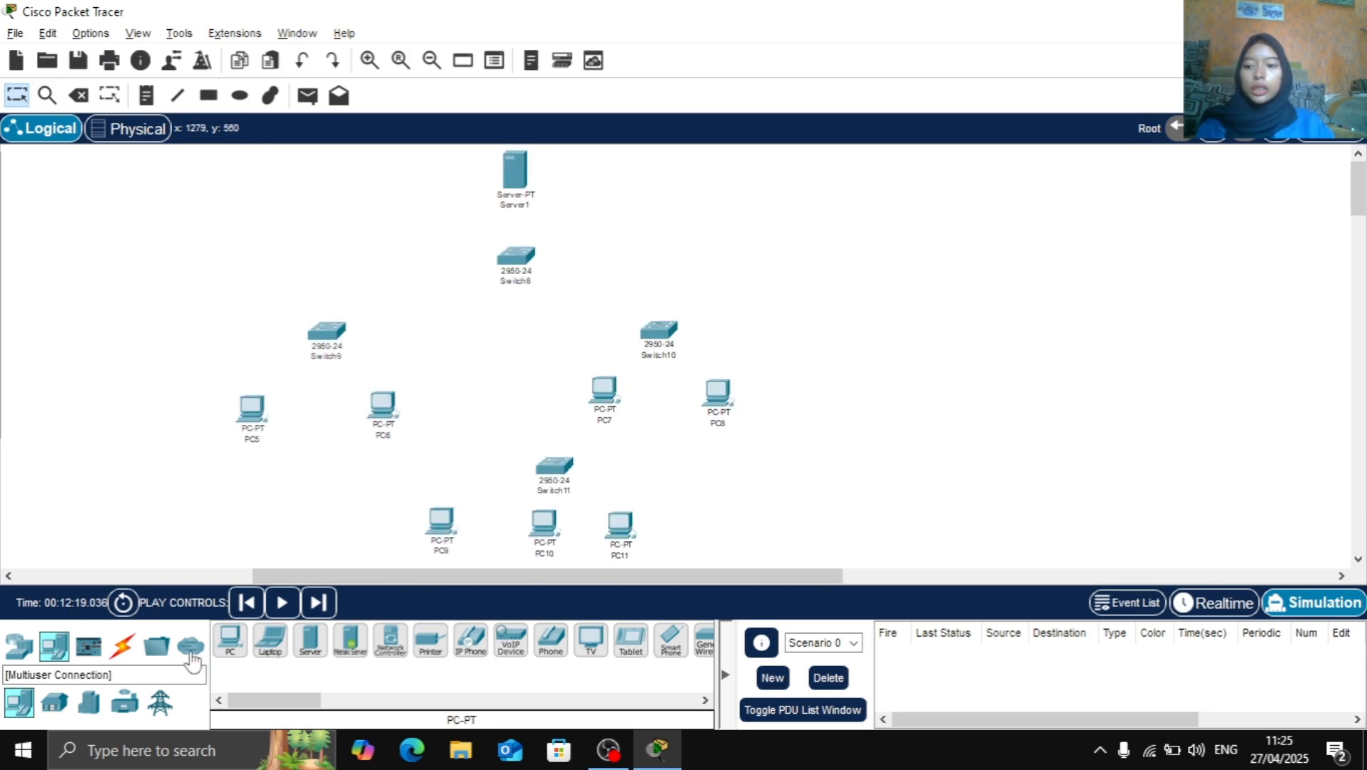
Connect Server1 FastEthernet0 to Switch8 FastEthernet0/1 with a copper straight-through cable
click(120, 648)
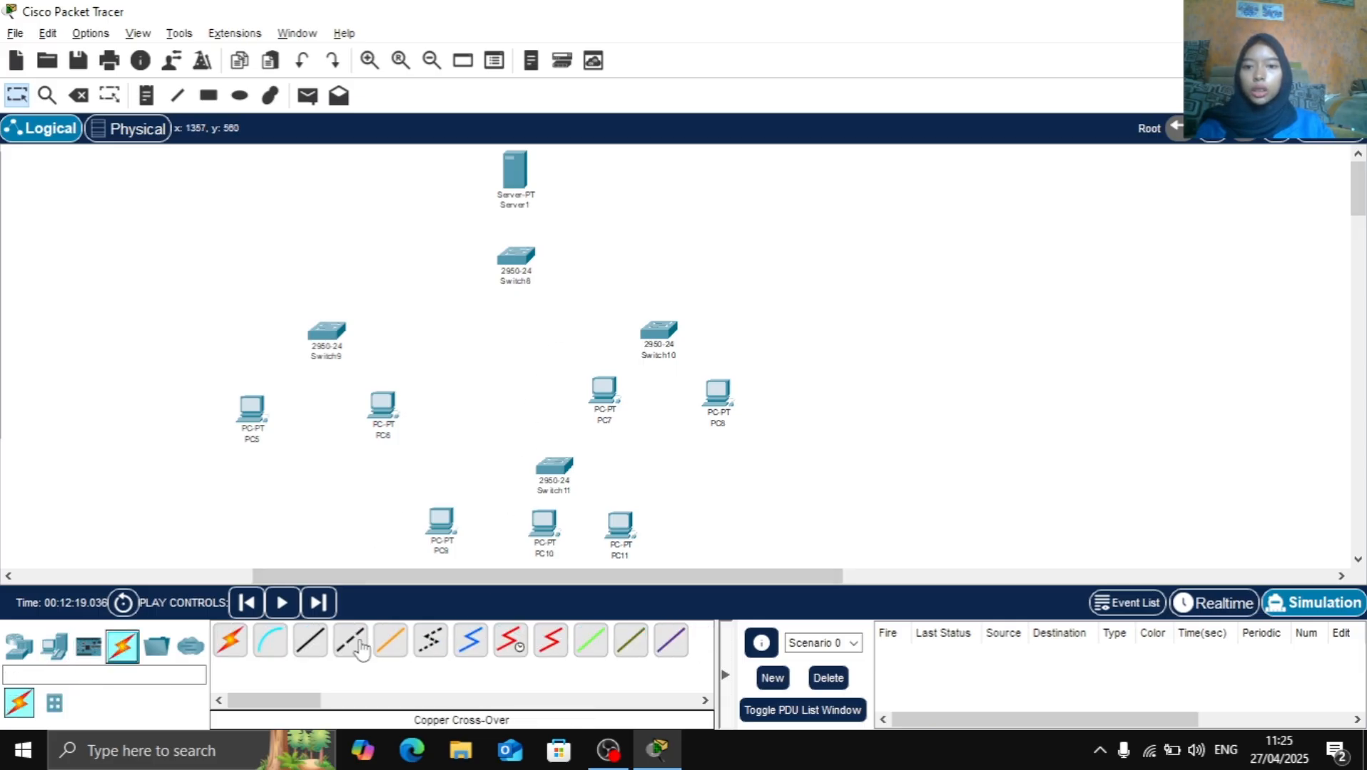
click(310, 641)
click(516, 200)
click(567, 183)
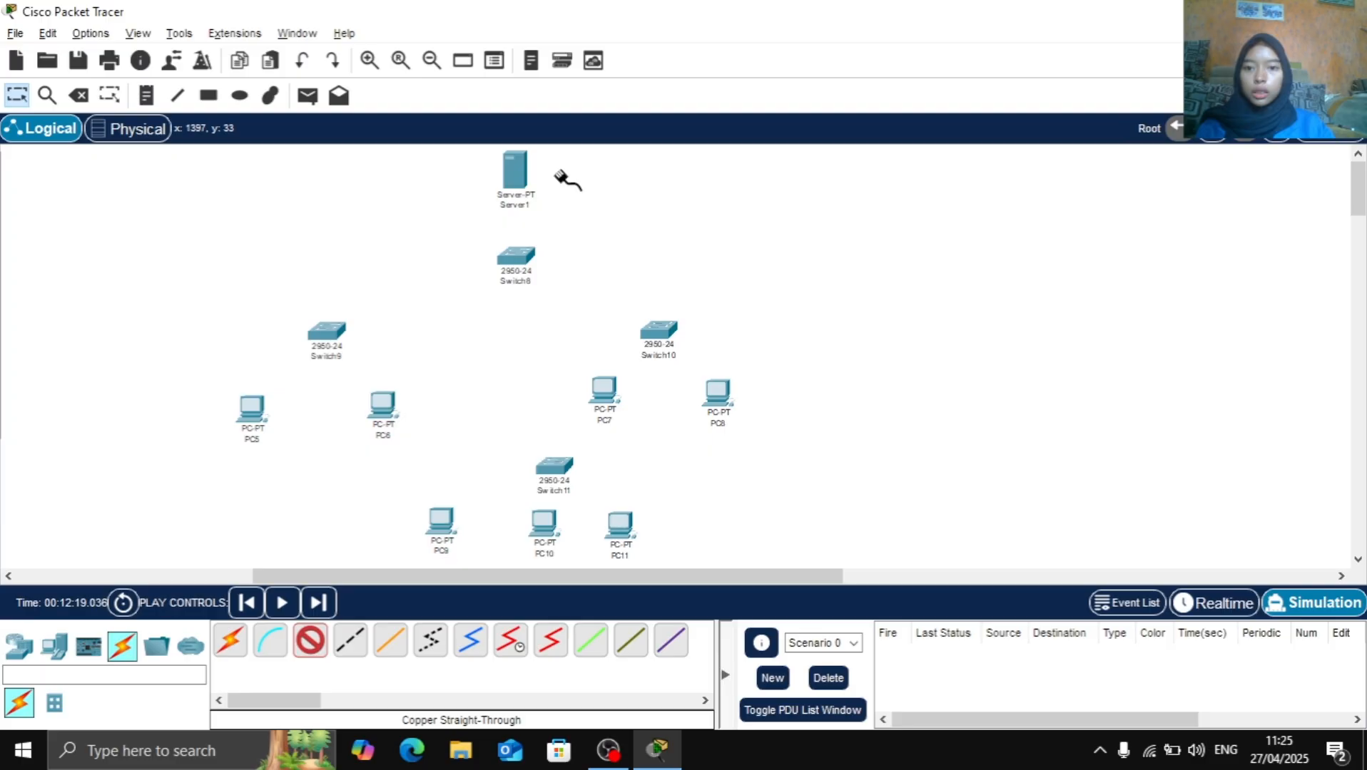
click(518, 260)
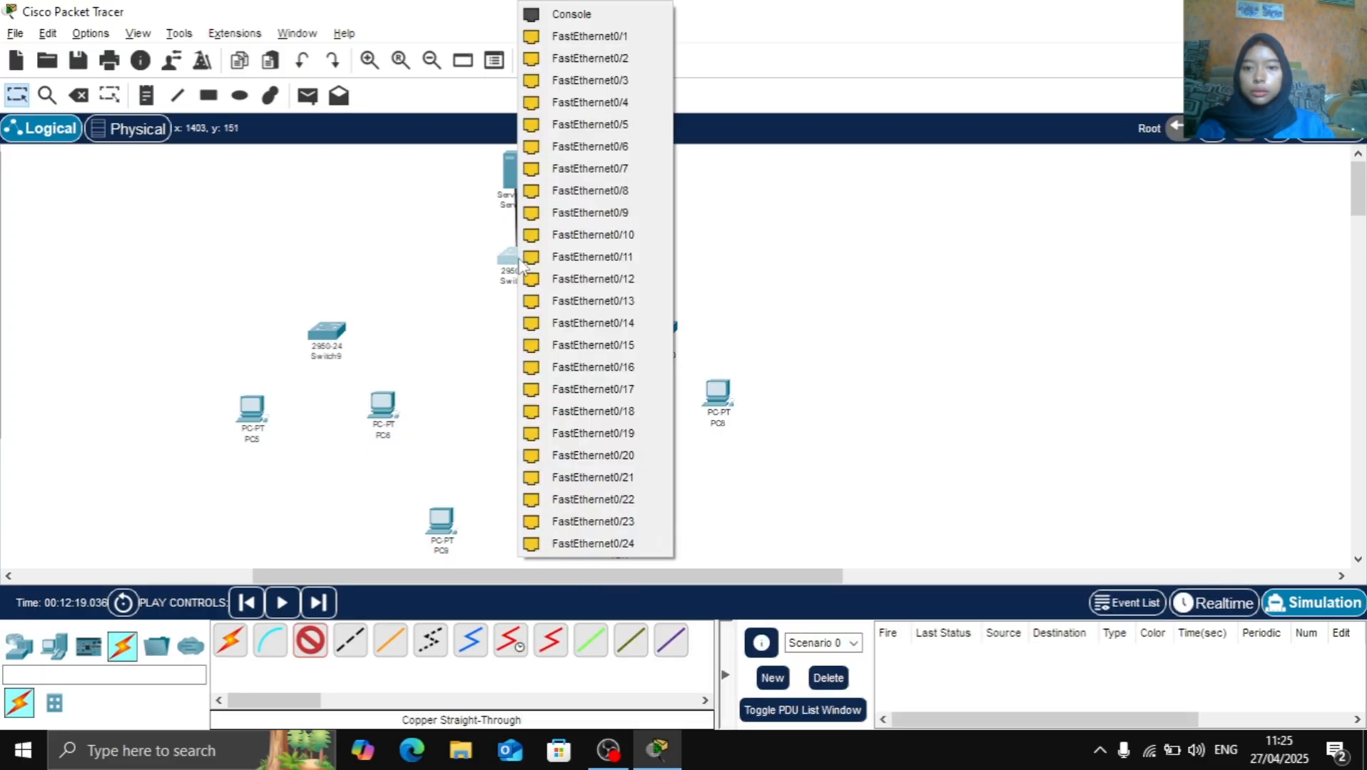
click(608, 54)
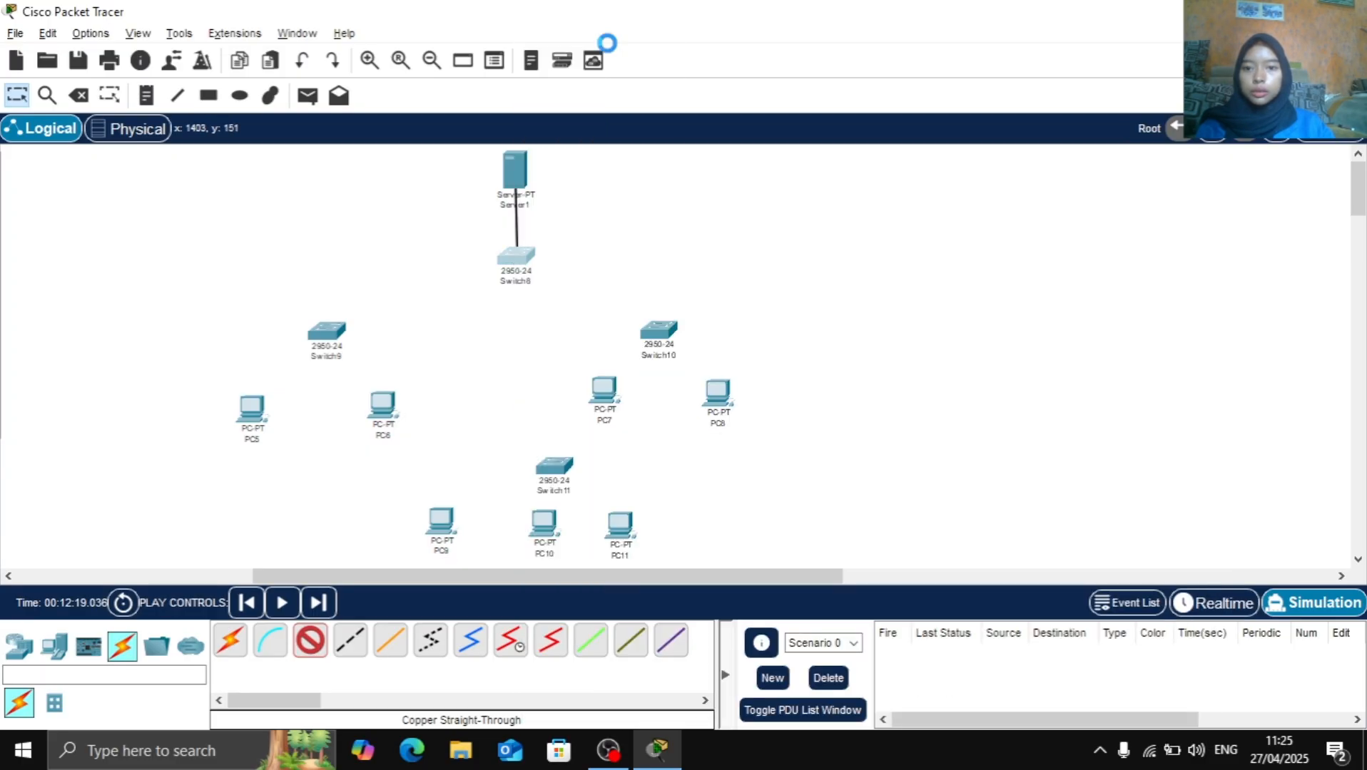
Connect Switch8 FastEthernet0/2 to Switch9 FastEthernet0/1 with a copper cross-over cable
click(312, 642)
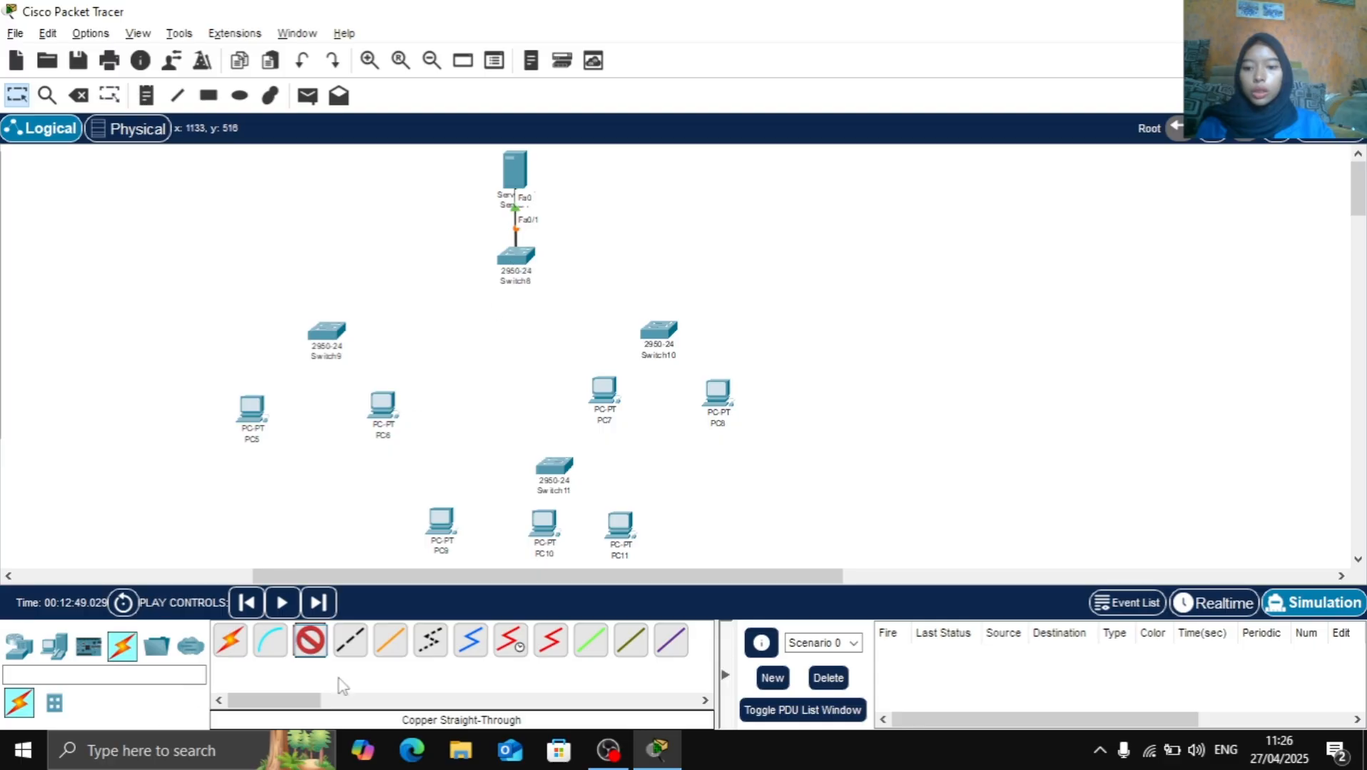
click(343, 644)
click(528, 257)
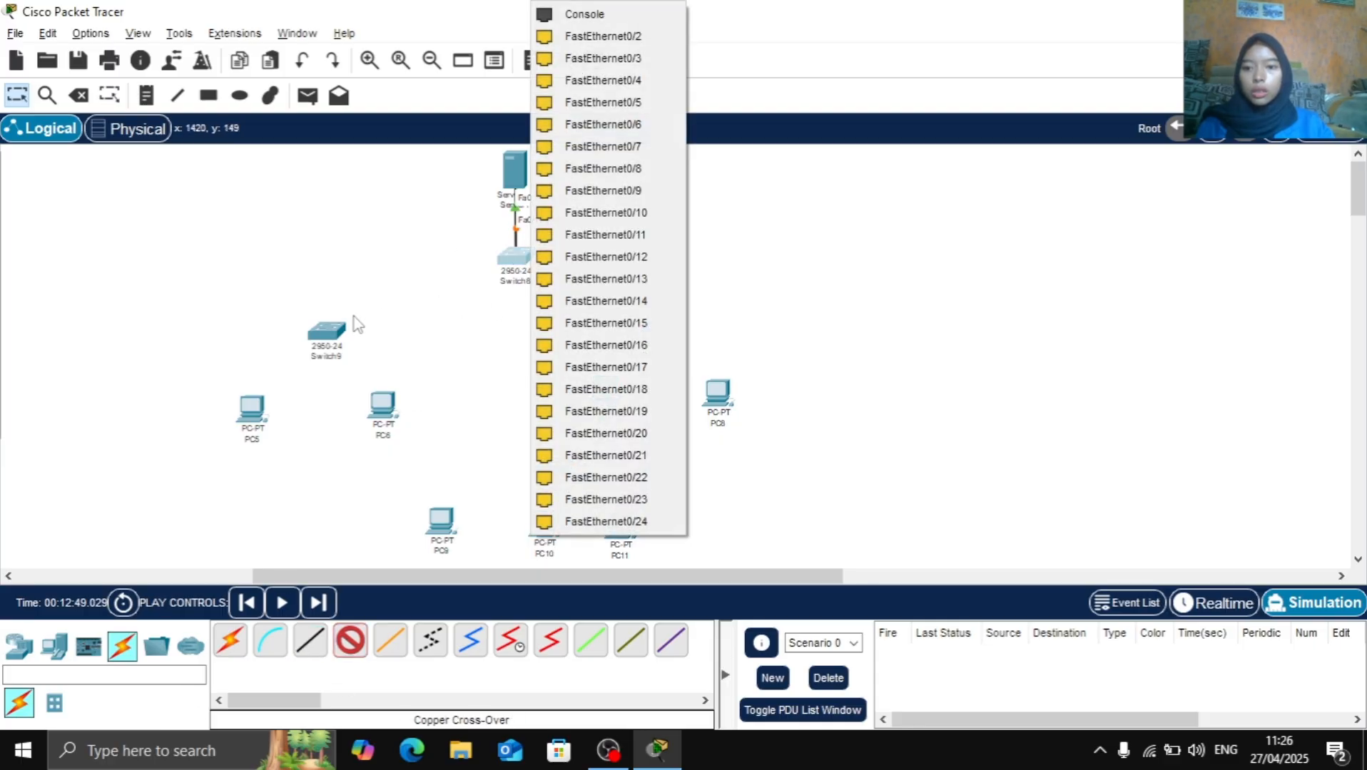
click(595, 58)
click(333, 321)
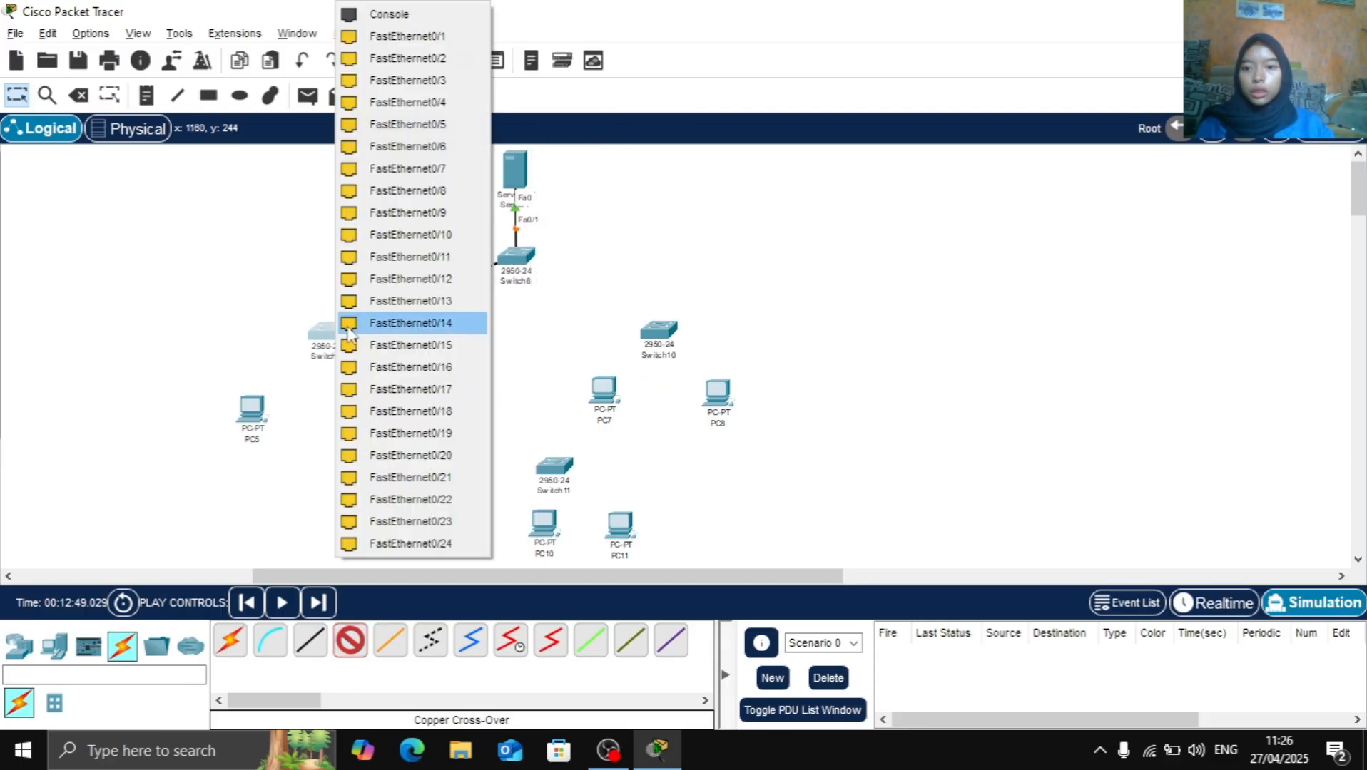
click(399, 33)
Connect Switch8 FastEthernet0/3 to Switch10 FastEthernet0/1 with a copper cross-over cable
click(350, 640)
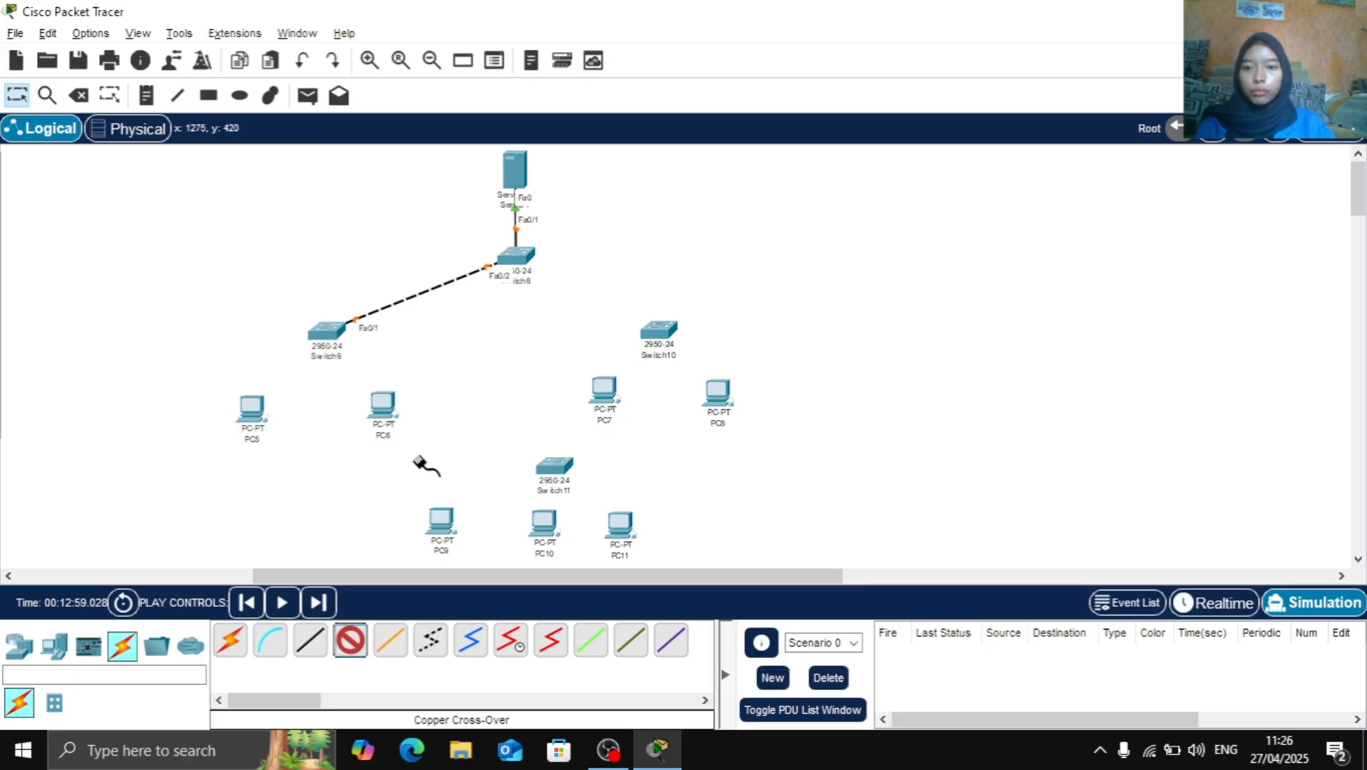
click(516, 256)
click(646, 281)
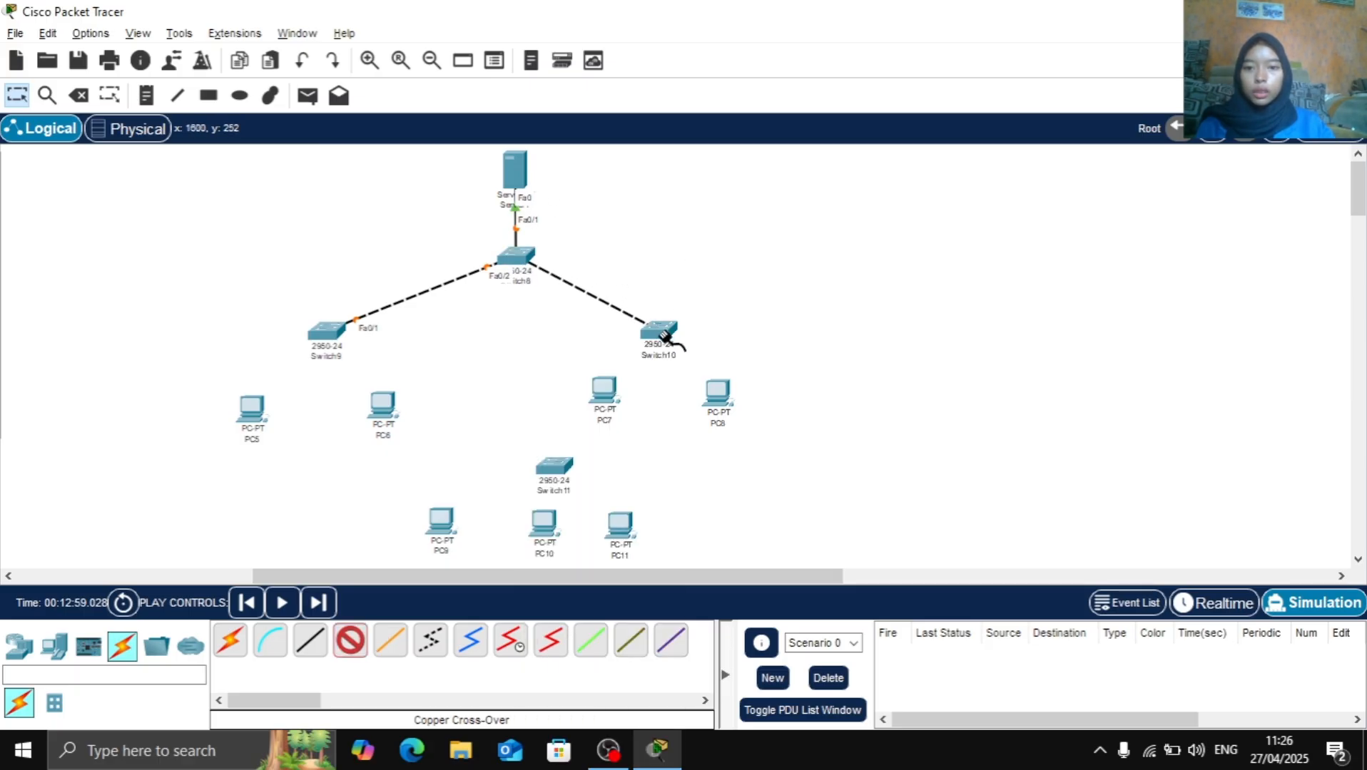
click(656, 325)
click(742, 35)
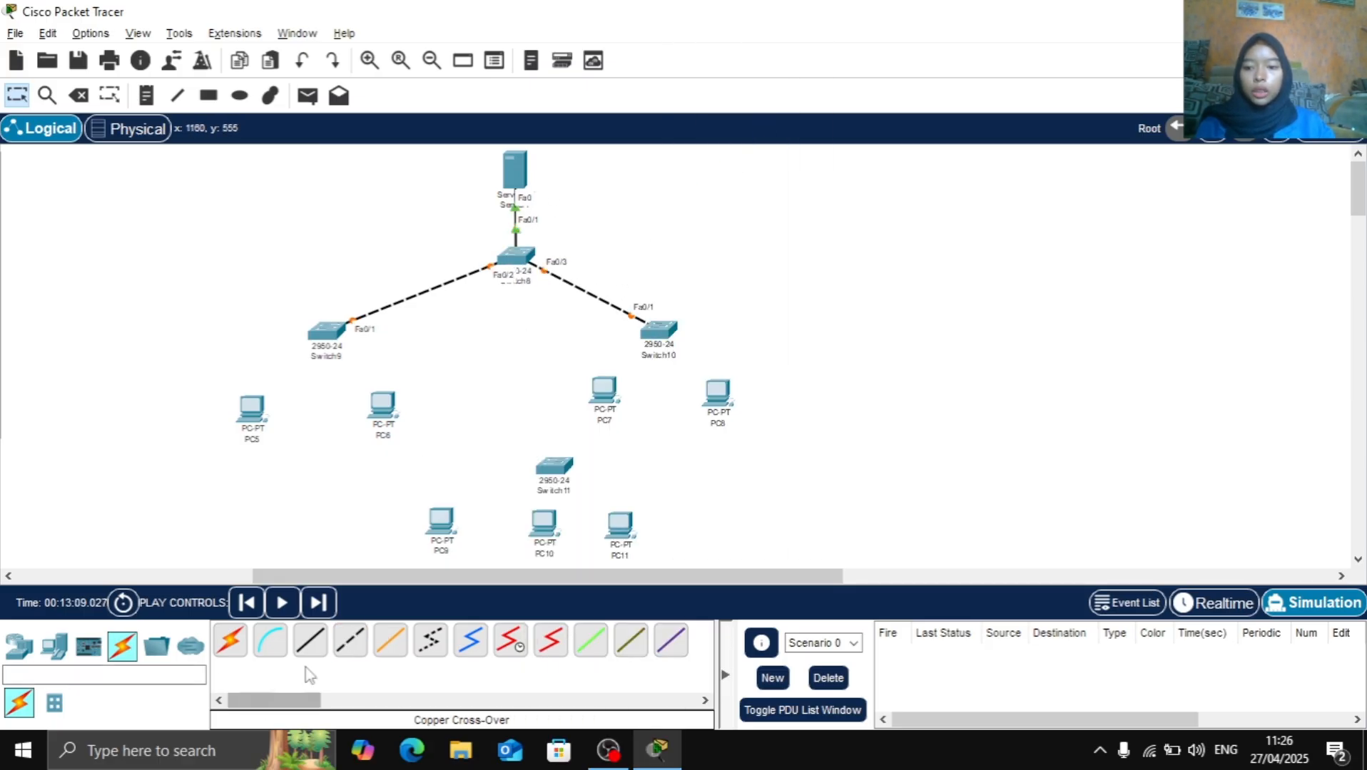
Connect Switch9 FastEthernet0/2 to PC5 FastEthernet0 with a copper straight-through cable
click(308, 642)
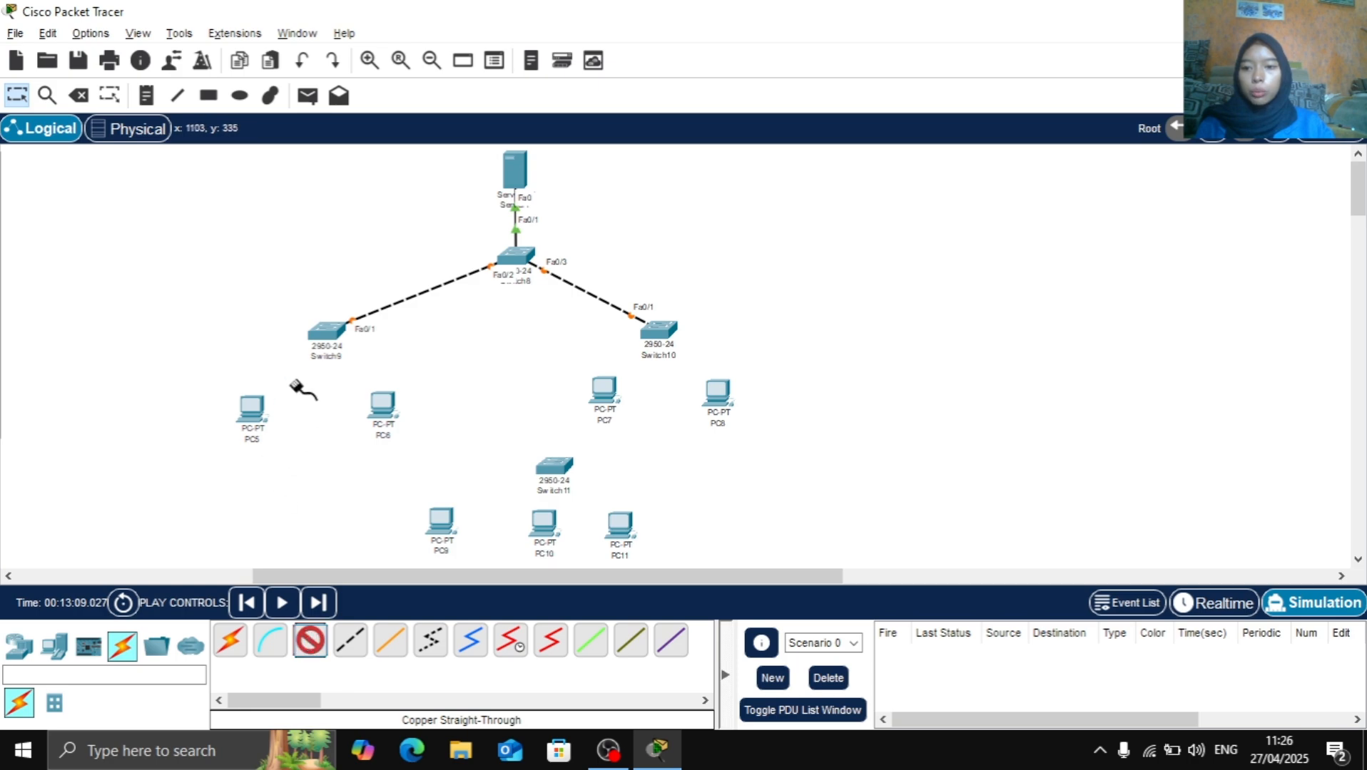
click(337, 336)
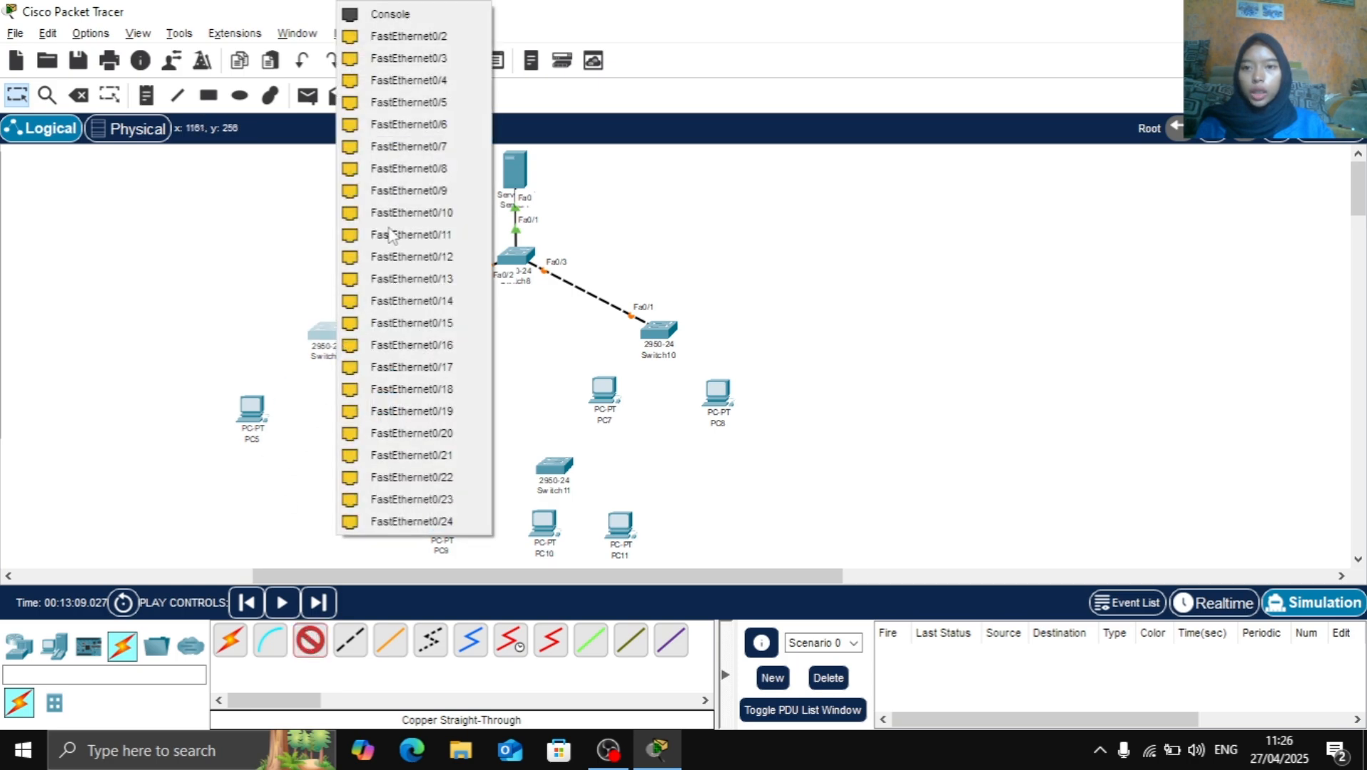
click(421, 37)
click(258, 410)
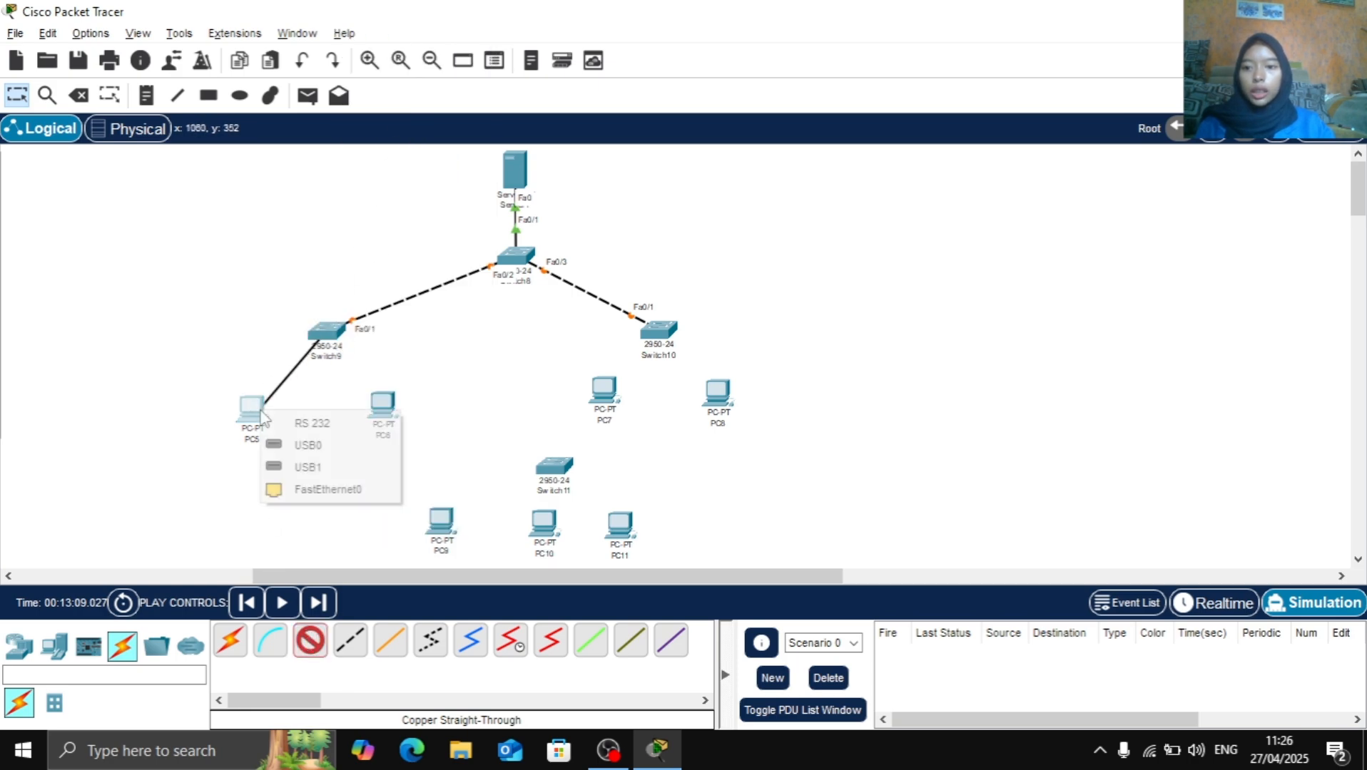
click(319, 489)
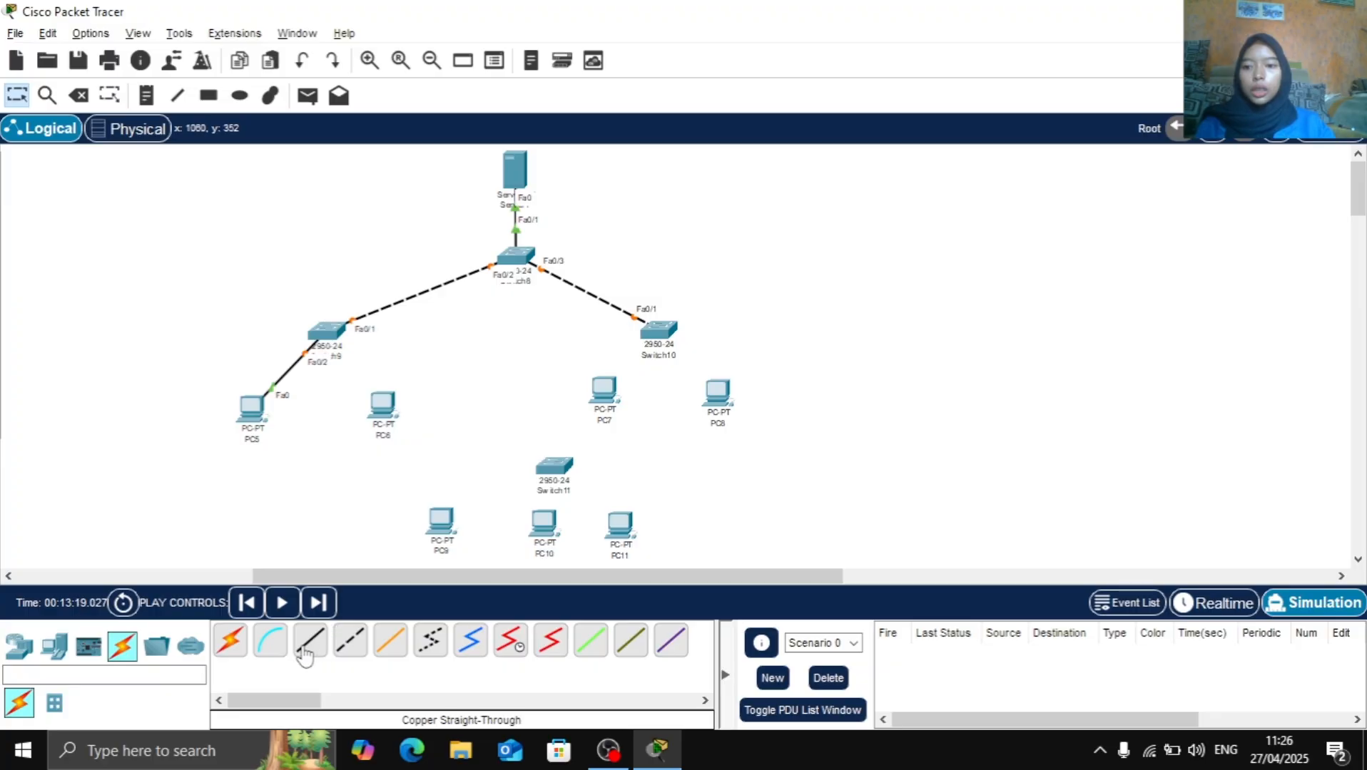
Connect Switch9 FastEthernet0/3 to PC6 FastEthernet0 with a copper straight-through cable
click(307, 645)
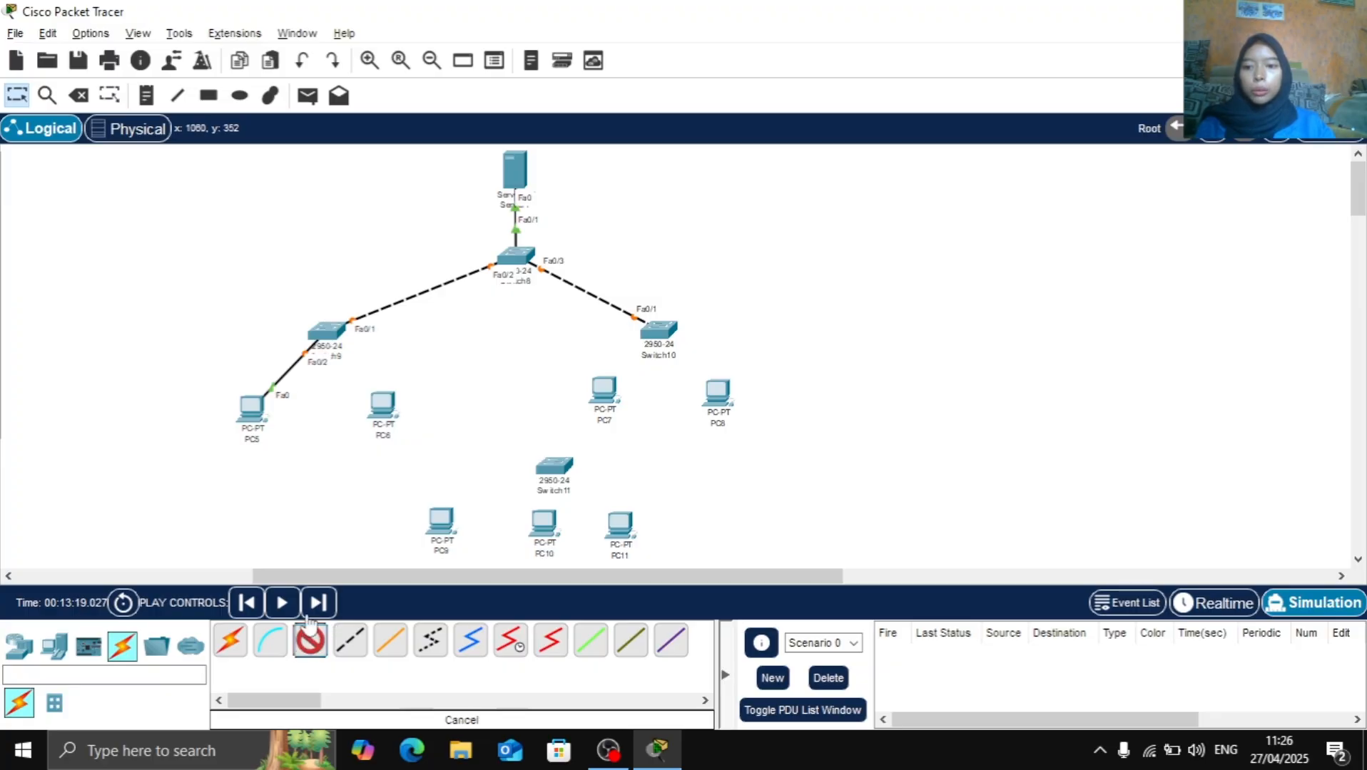
click(325, 332)
click(465, 37)
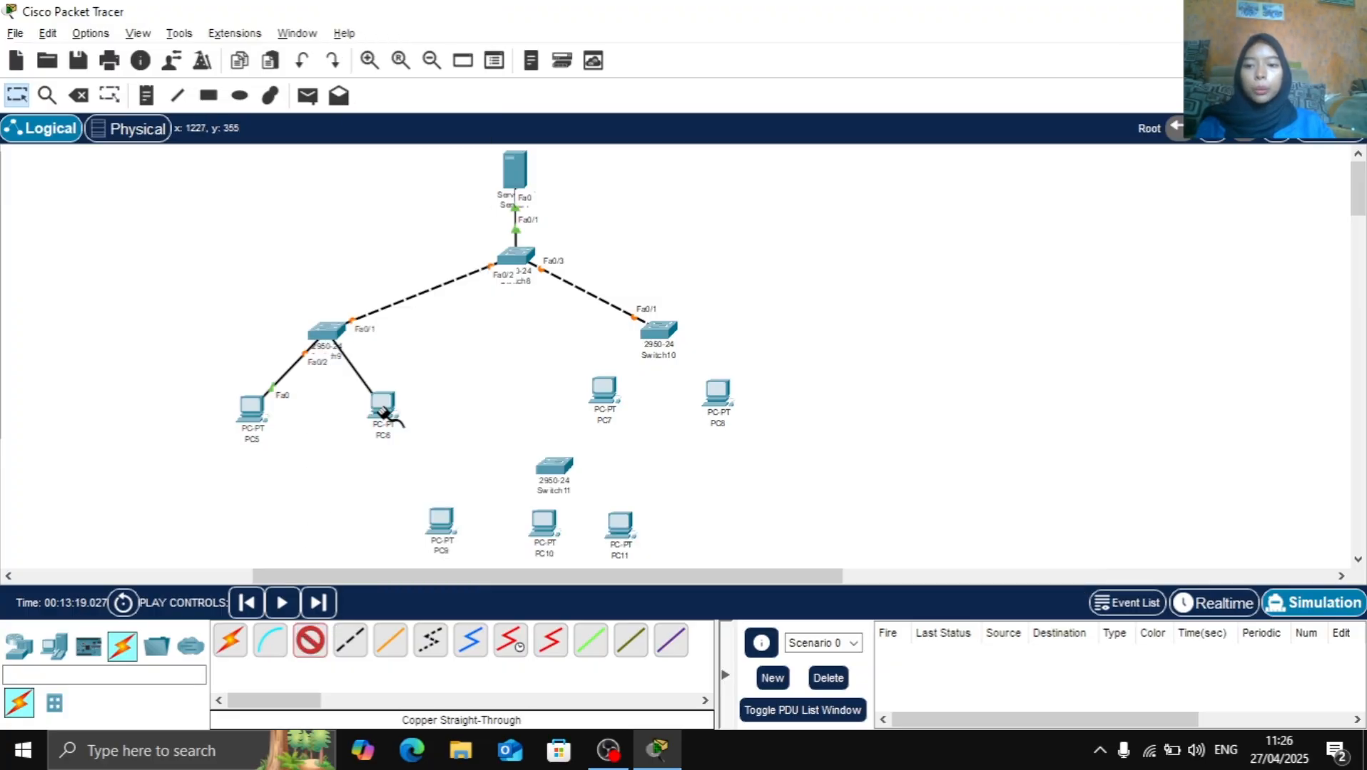
click(384, 412)
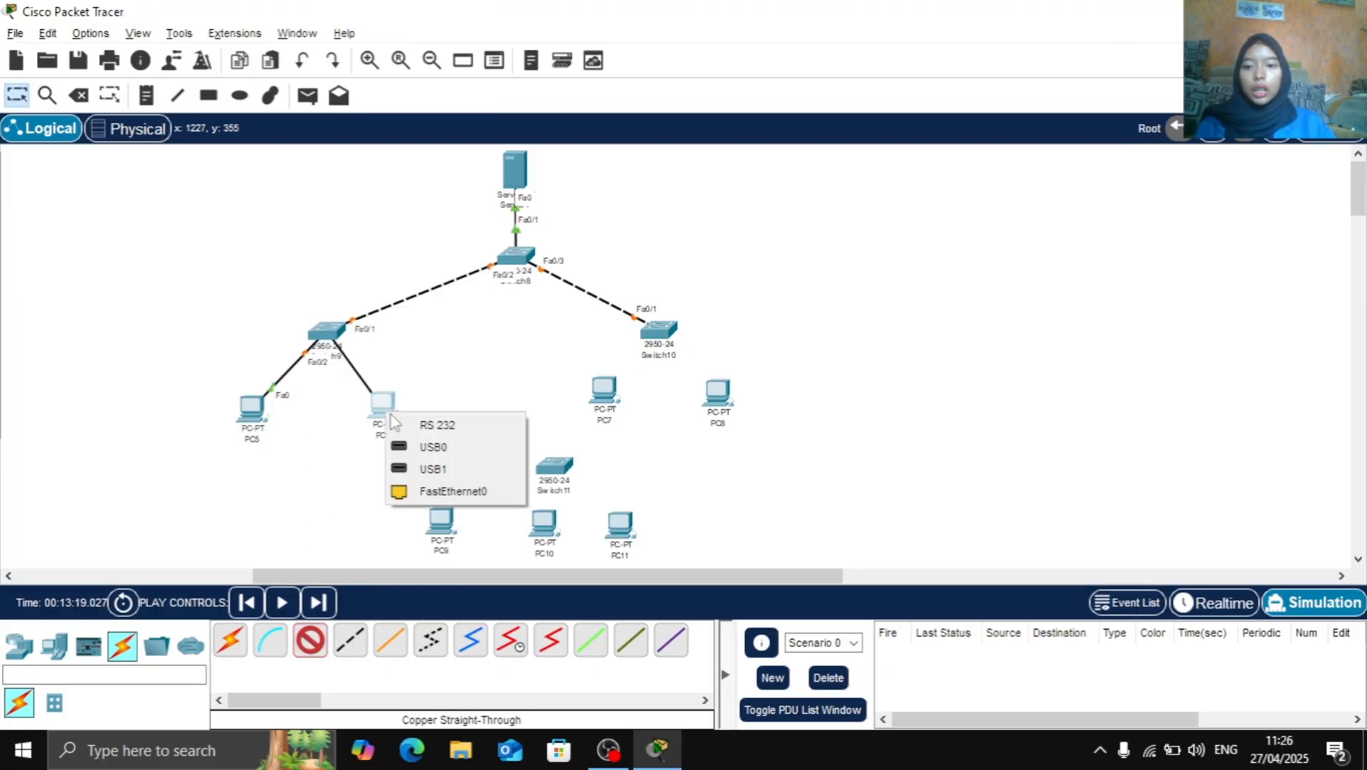
click(421, 493)
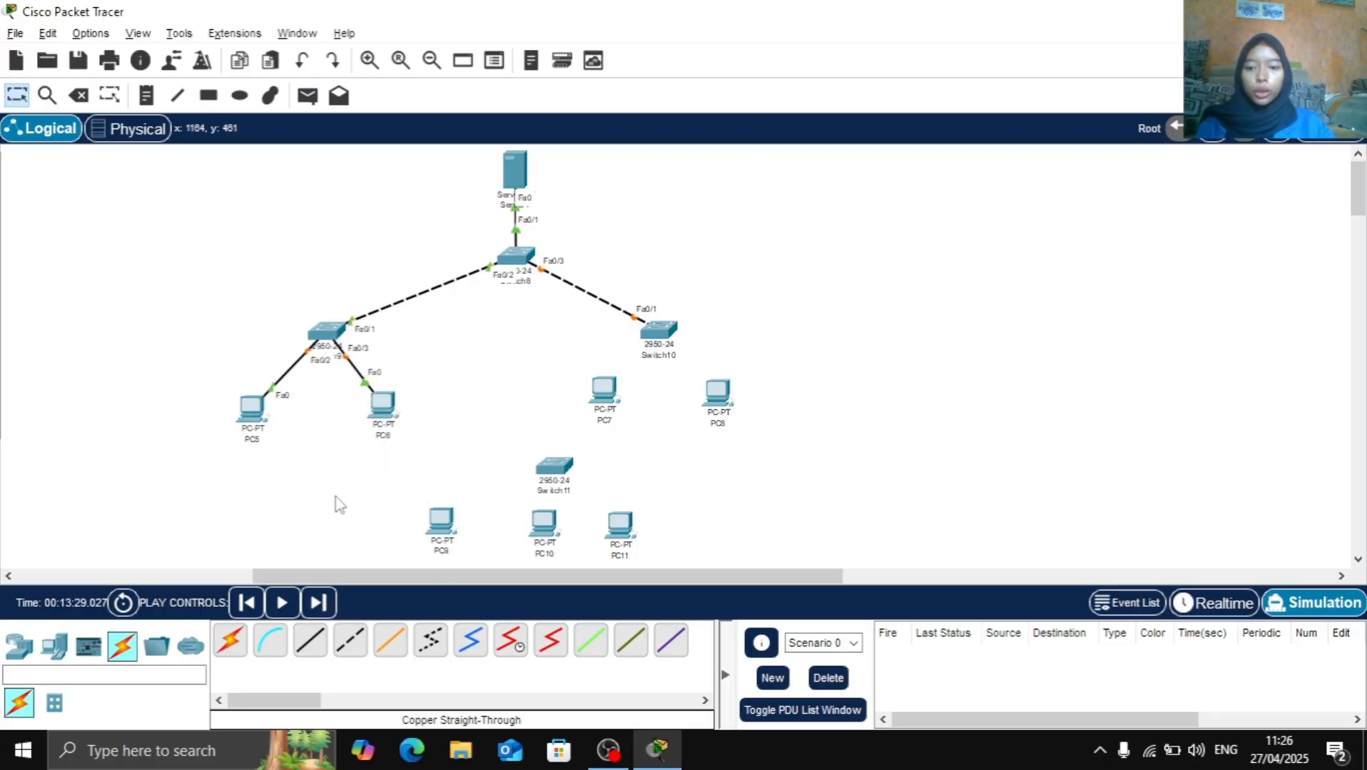
Connect Switch10 FastEthernet0/2 to PC7 FastEthernet0 with a copper straight-through cable
click(323, 649)
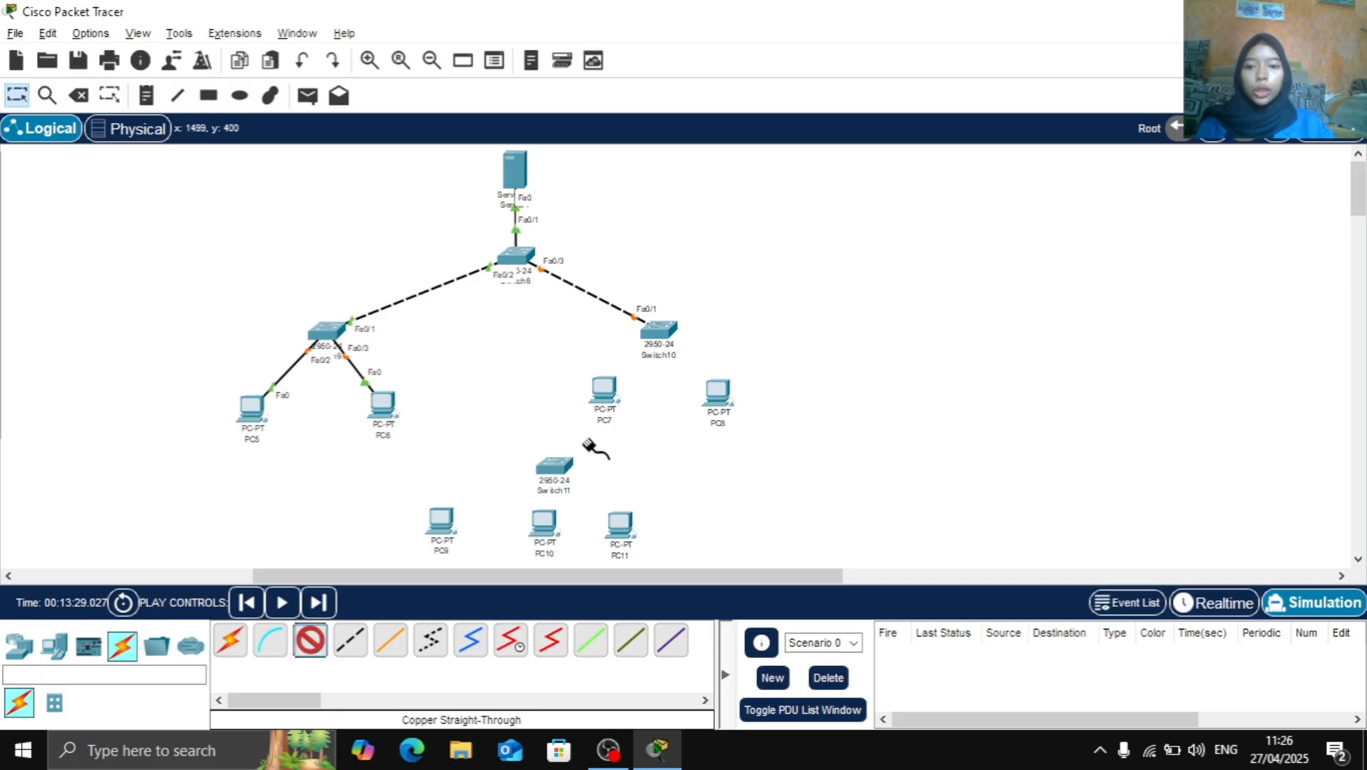
click(656, 328)
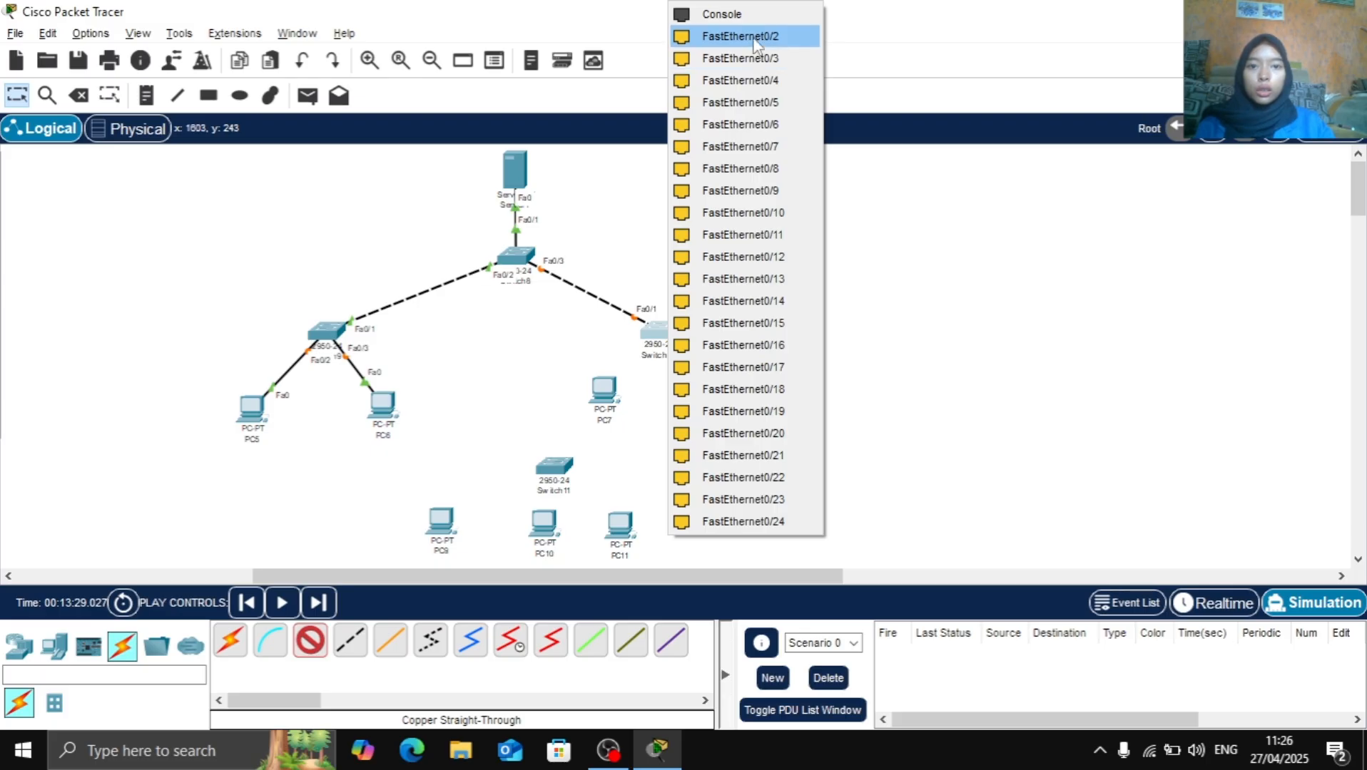
click(753, 54)
click(606, 389)
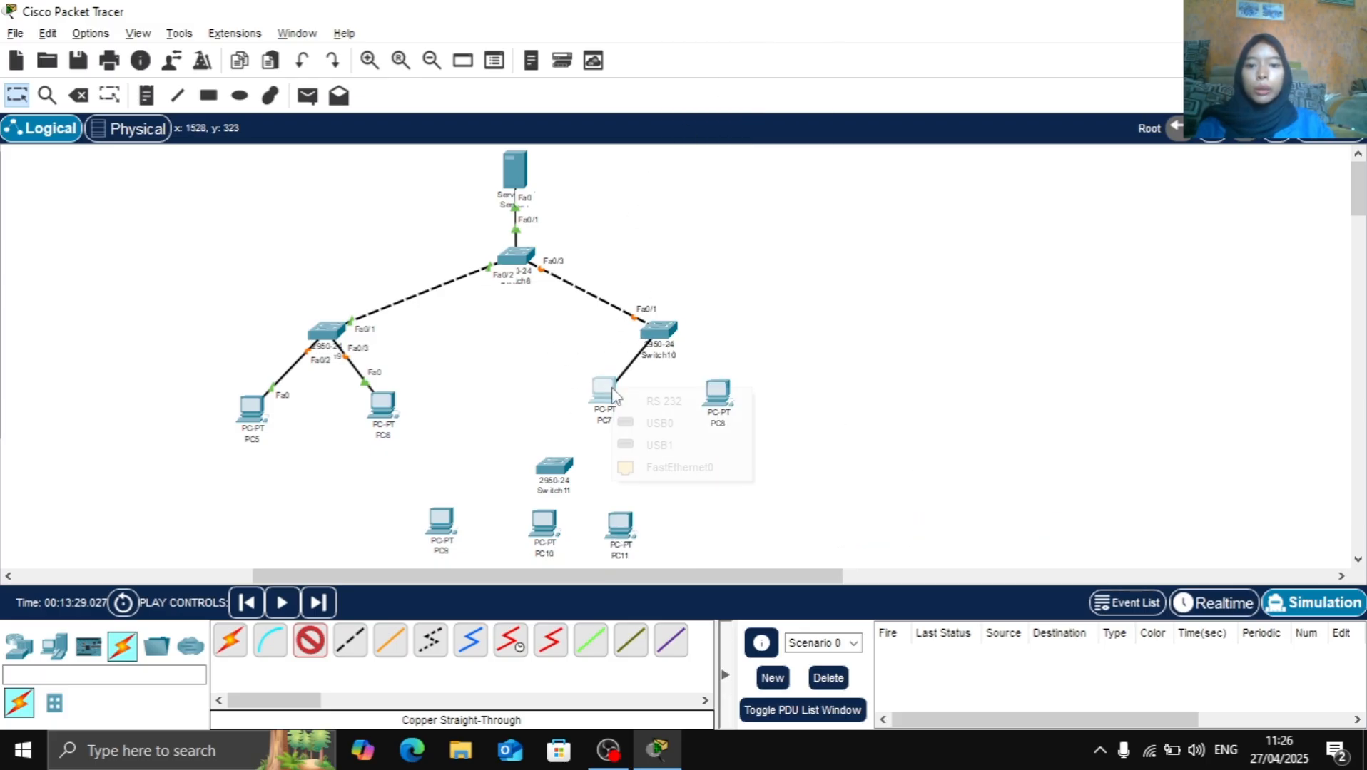
click(675, 473)
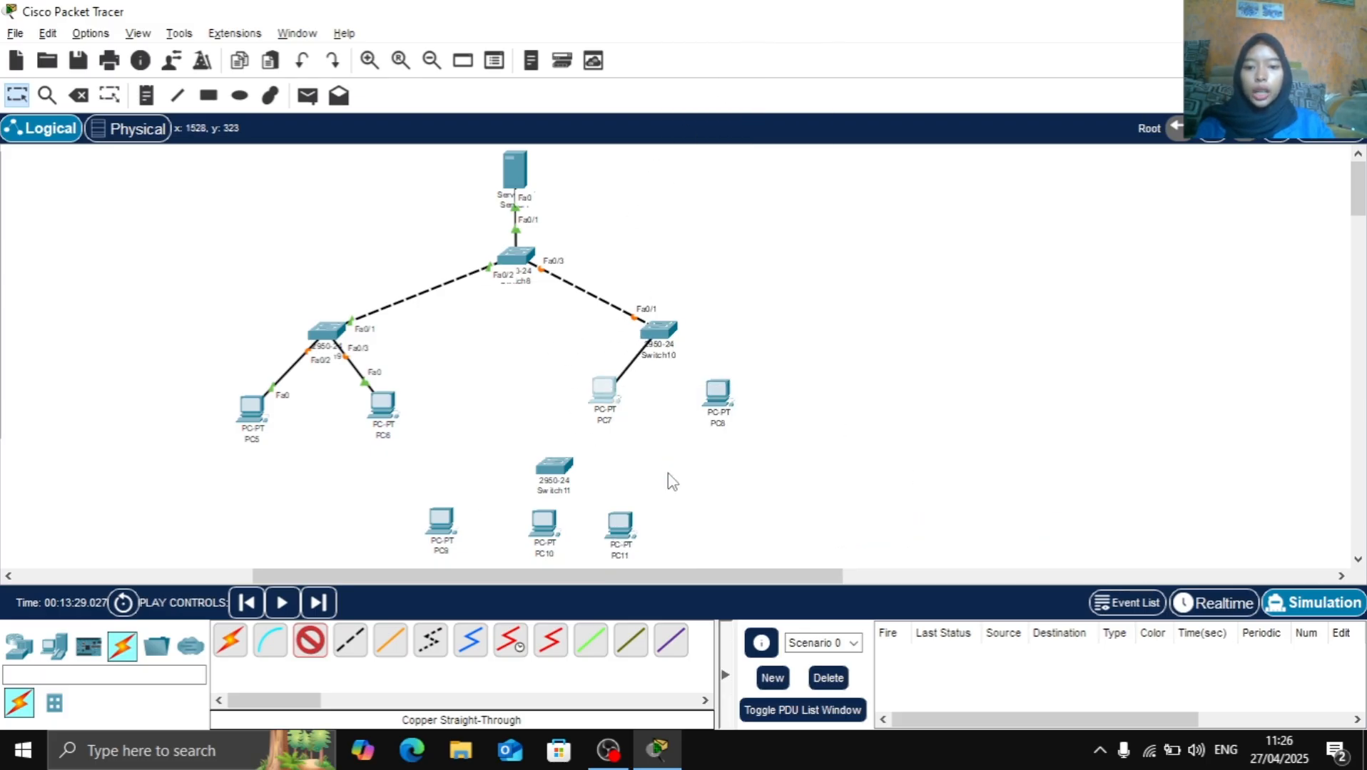
Connect Switch10 FastEthernet0/3 to PC8 FastEthernet0 with a copper straight-through cable
click(310, 641)
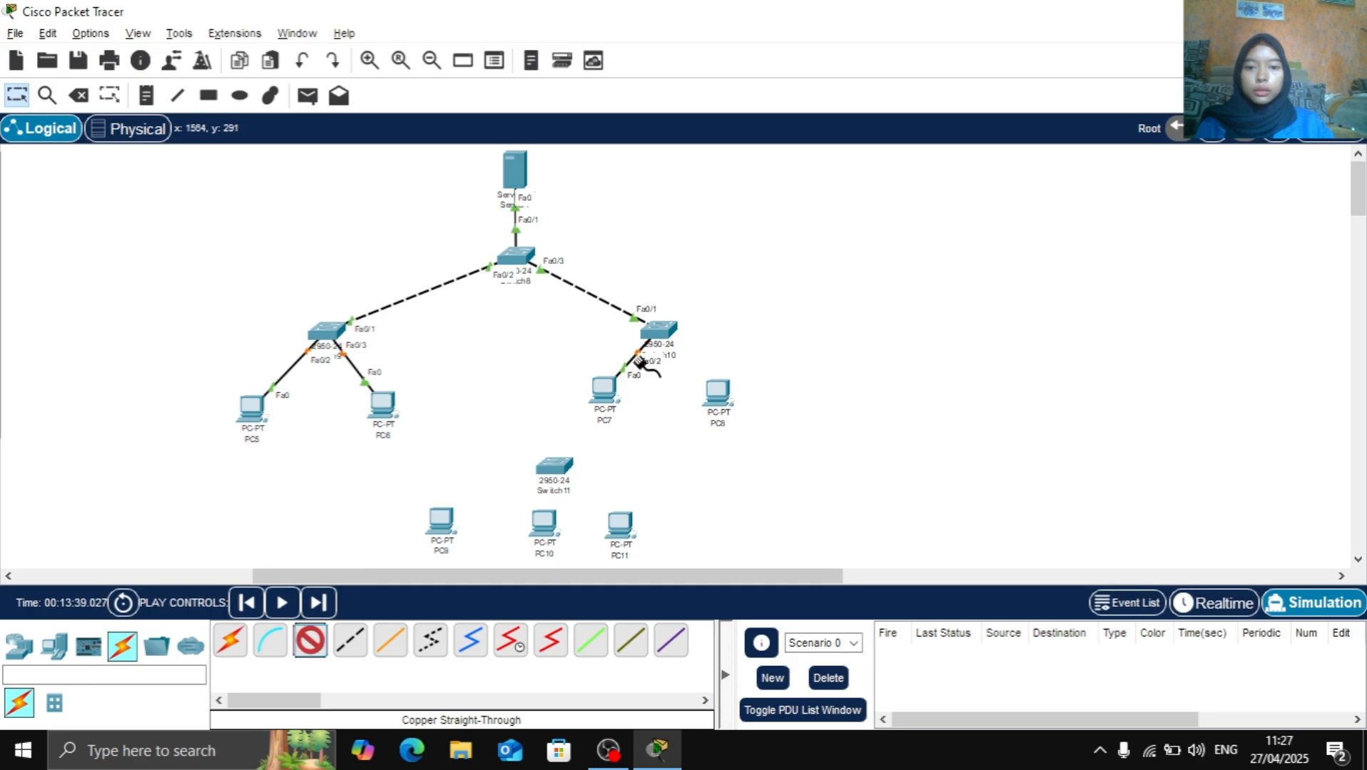
click(658, 330)
click(767, 46)
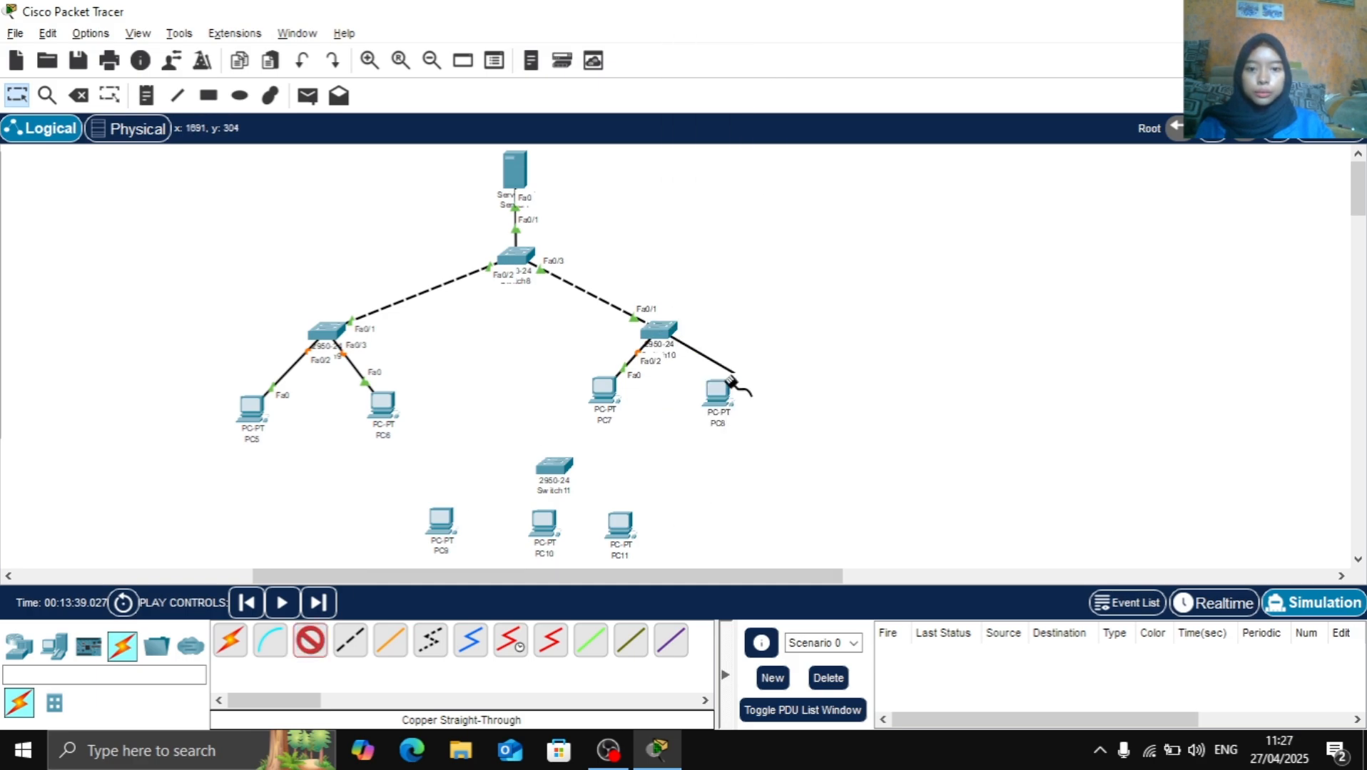
click(719, 397)
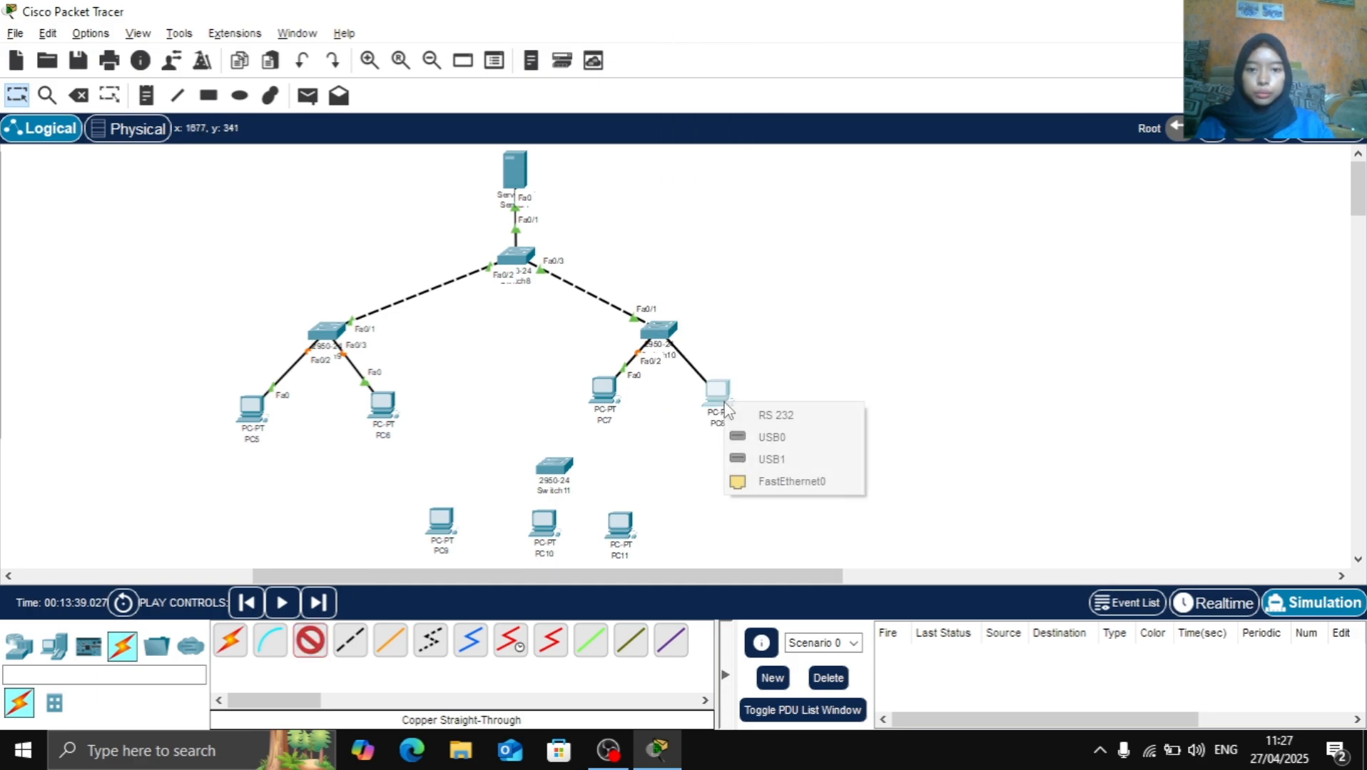
click(777, 481)
Connect Switch10 FastEthernet0/4 to Switch11 FastEthernet0/1 with a copper cross-over cable
click(350, 641)
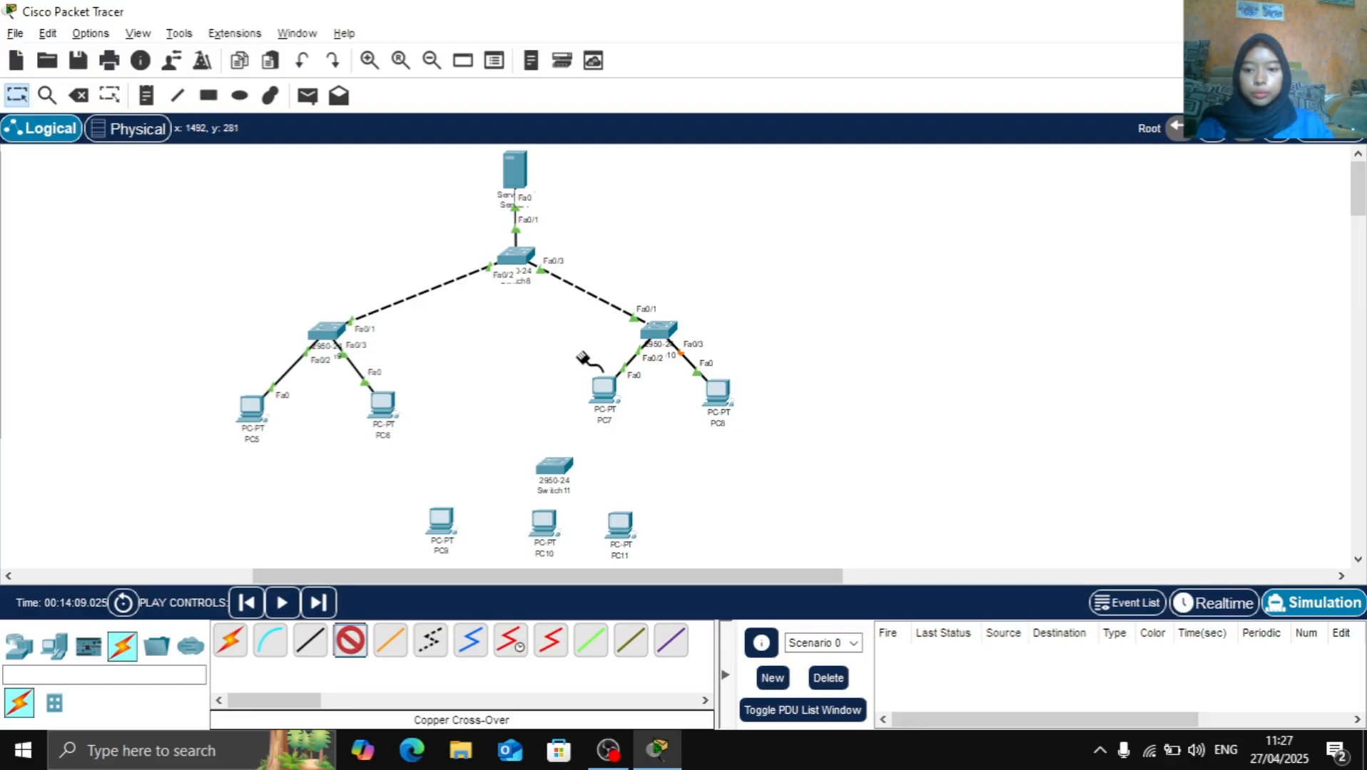
click(657, 332)
click(694, 59)
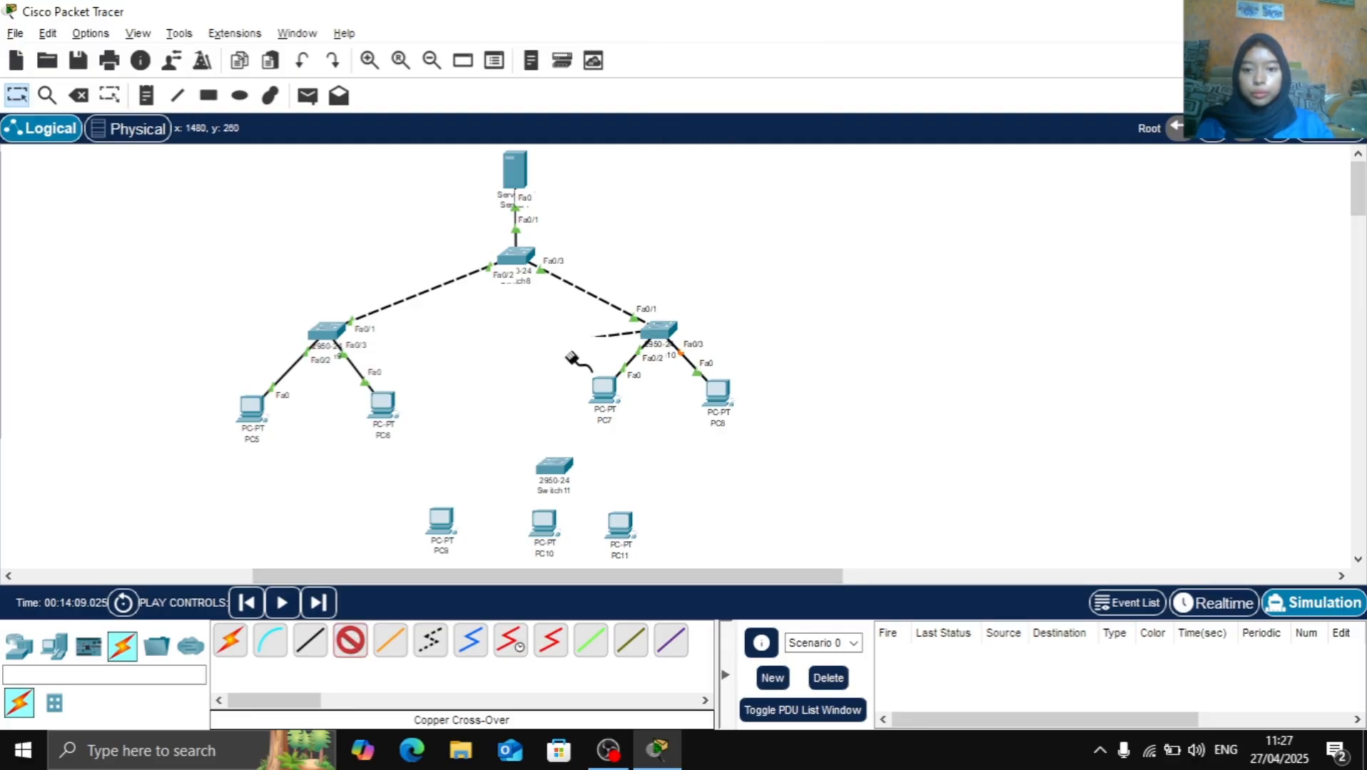
click(554, 467)
click(631, 34)
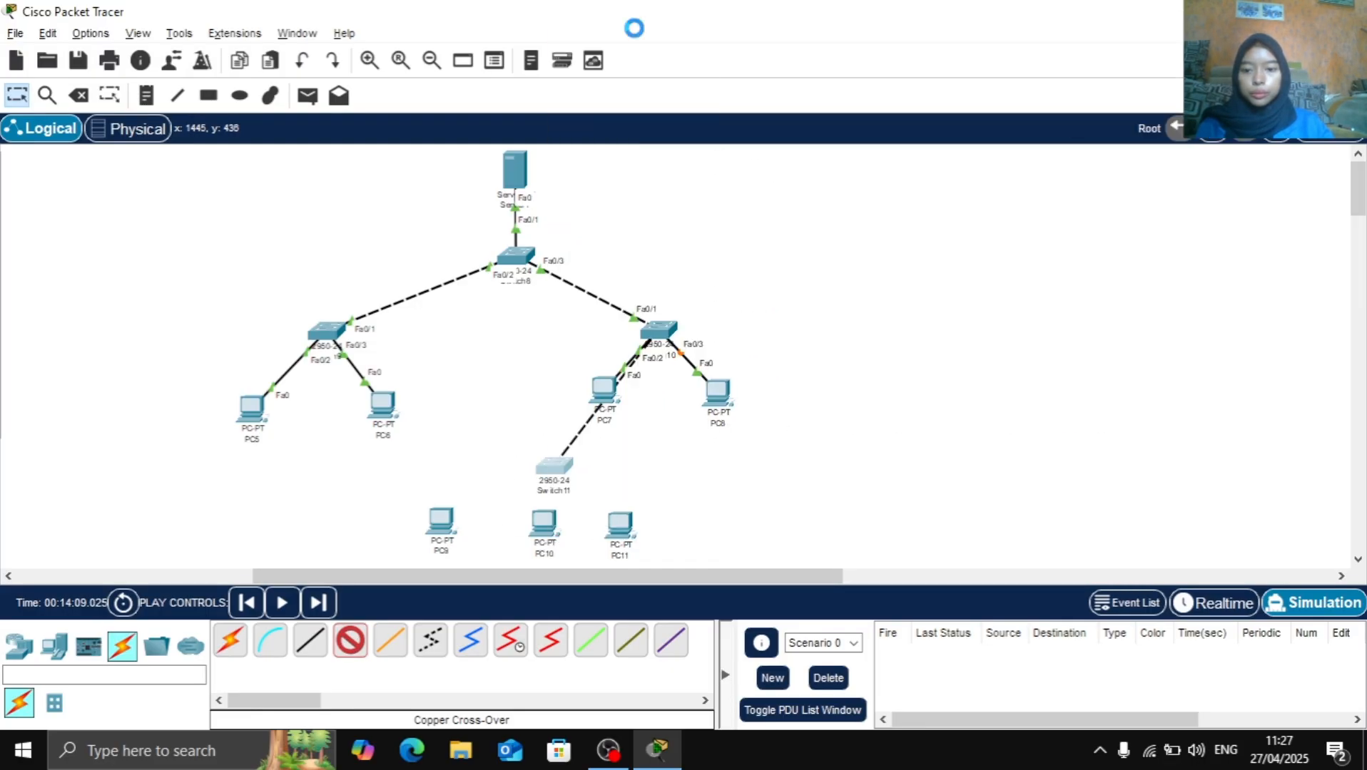
Connect Switch11 FastEthernet0/2 to PC9 FastEthernet0 with a copper straight-through cable
click(325, 639)
click(556, 467)
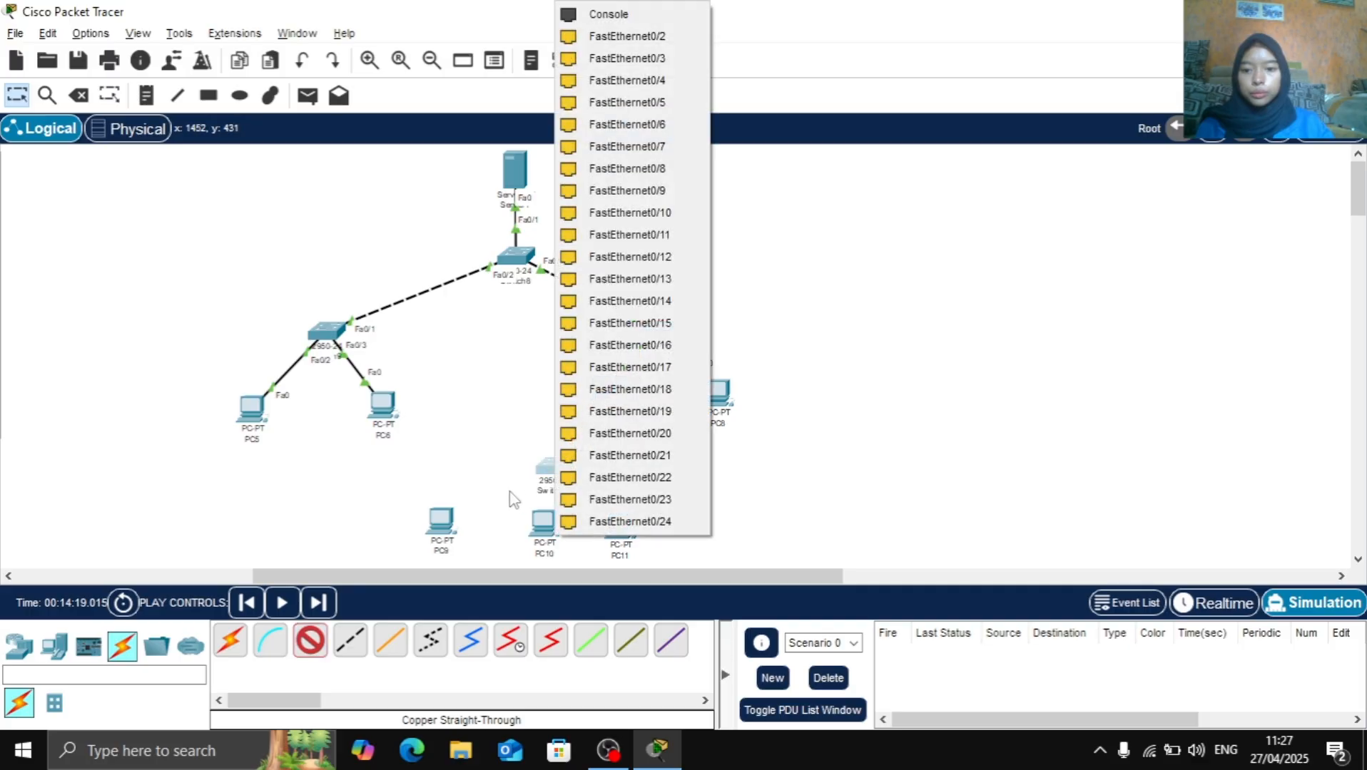
click(631, 34)
click(438, 524)
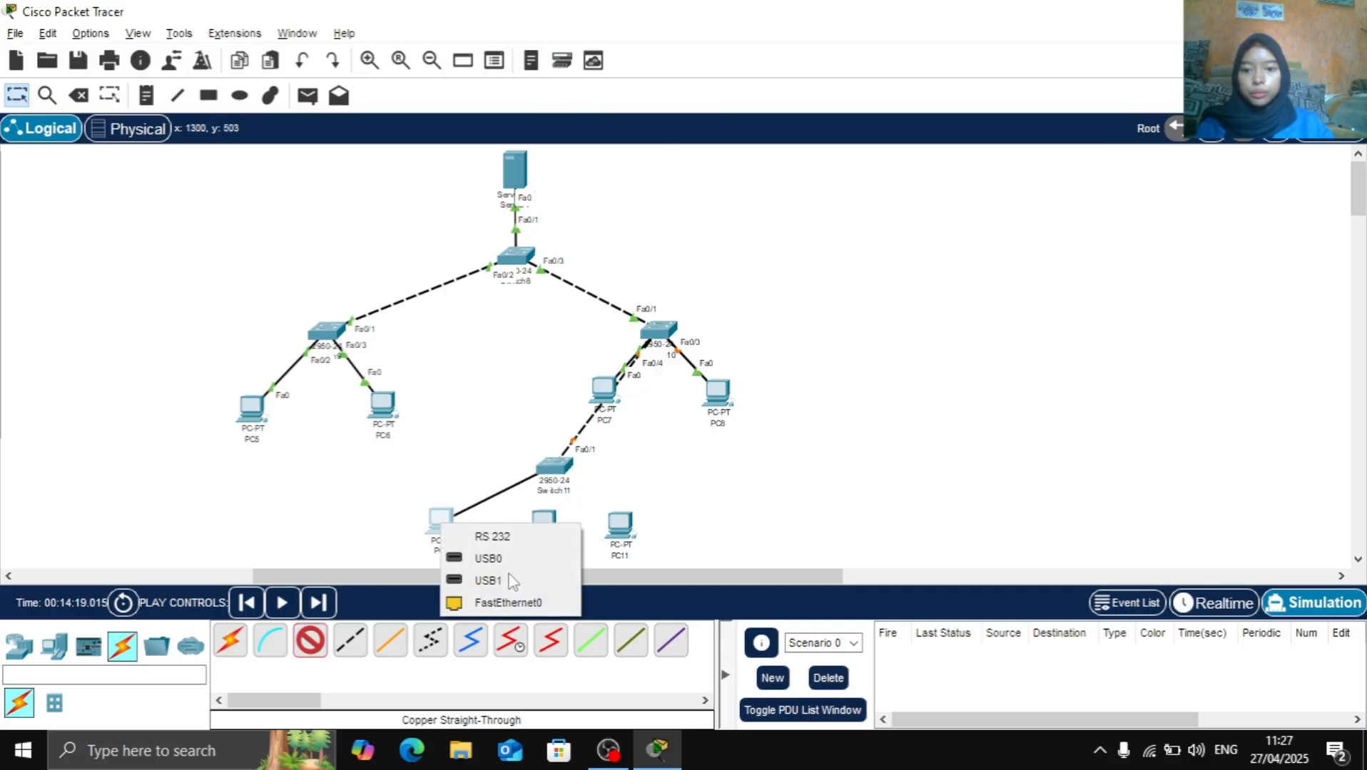
click(480, 601)
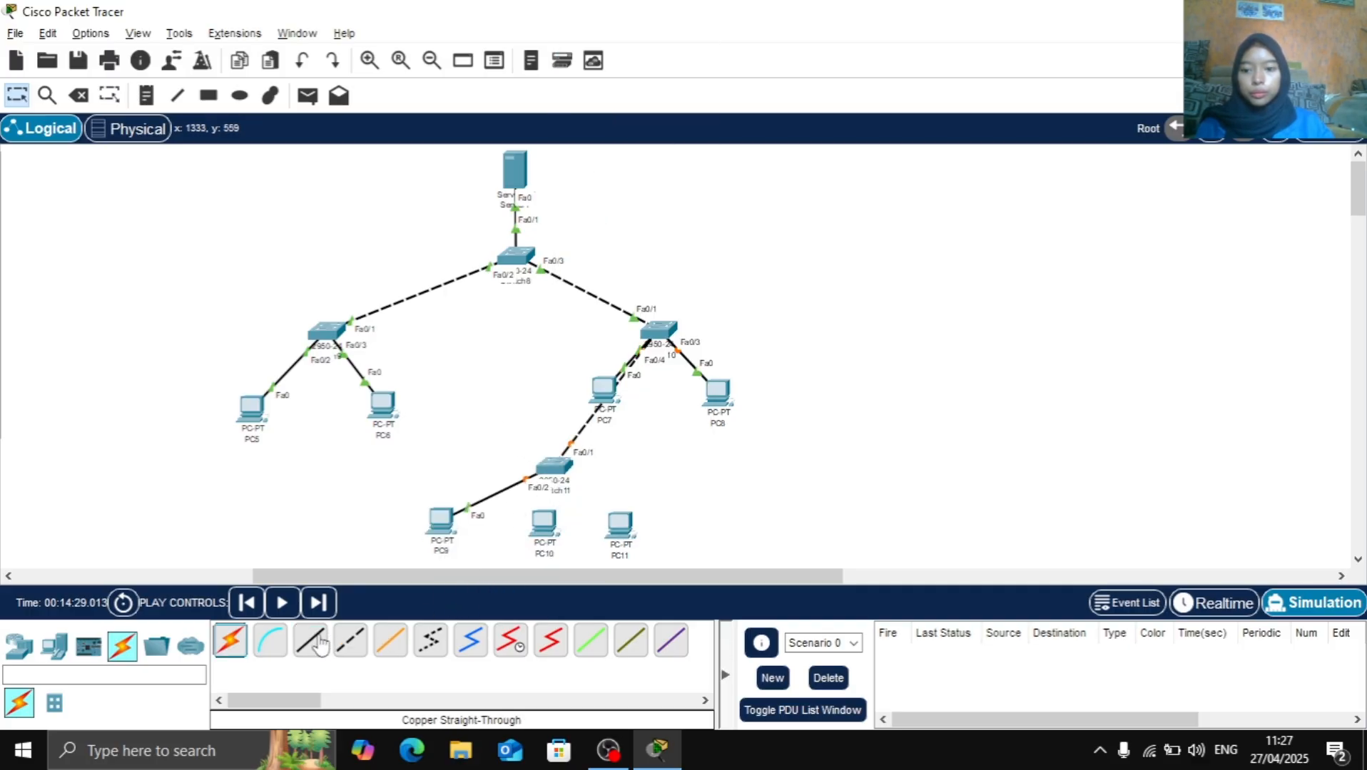
Connect Switch11 FastEthernet0/3 to PC10 FastEthernet0 with a copper straight-through cable
click(320, 644)
click(558, 467)
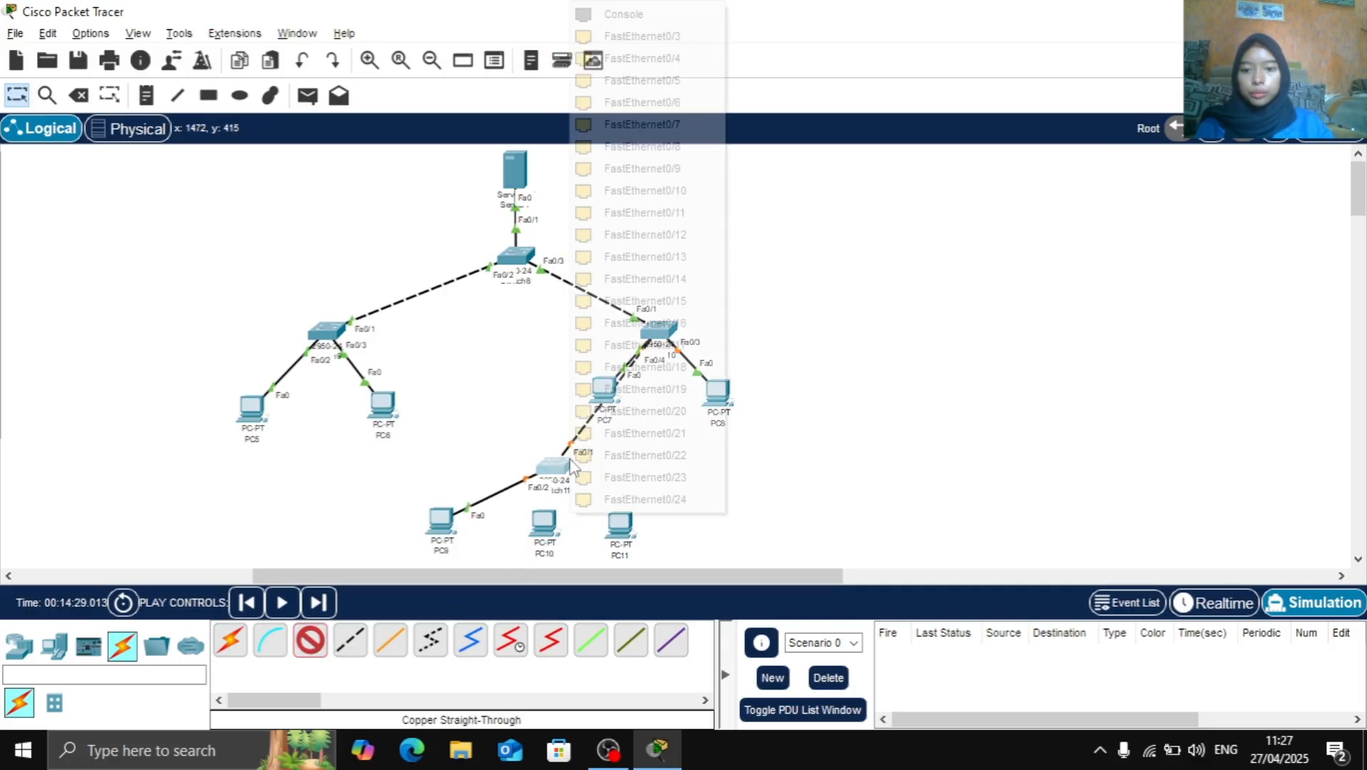
click(644, 44)
click(543, 521)
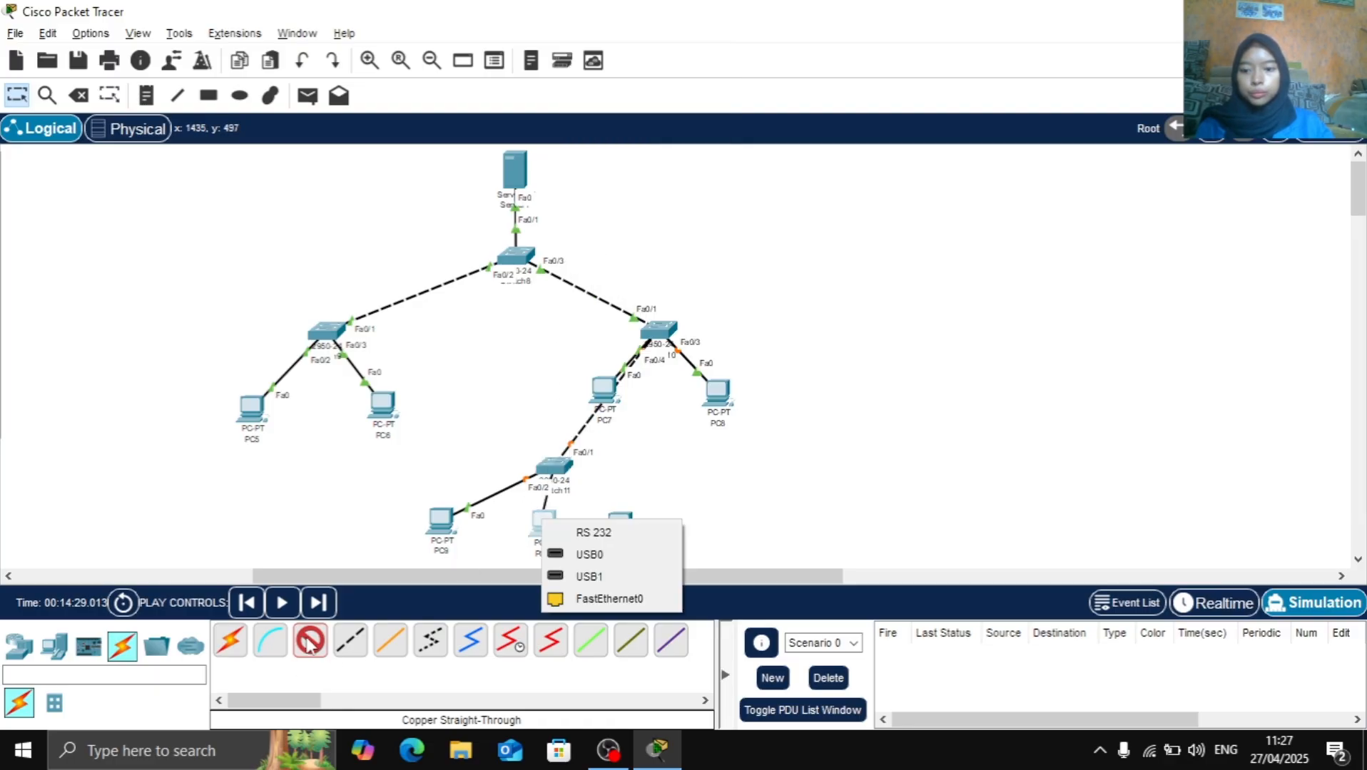
click(594, 603)
Connect Switch11 FastEthernet0/4 to PC11 FastEthernet0 with a copper straight-through cable
click(323, 650)
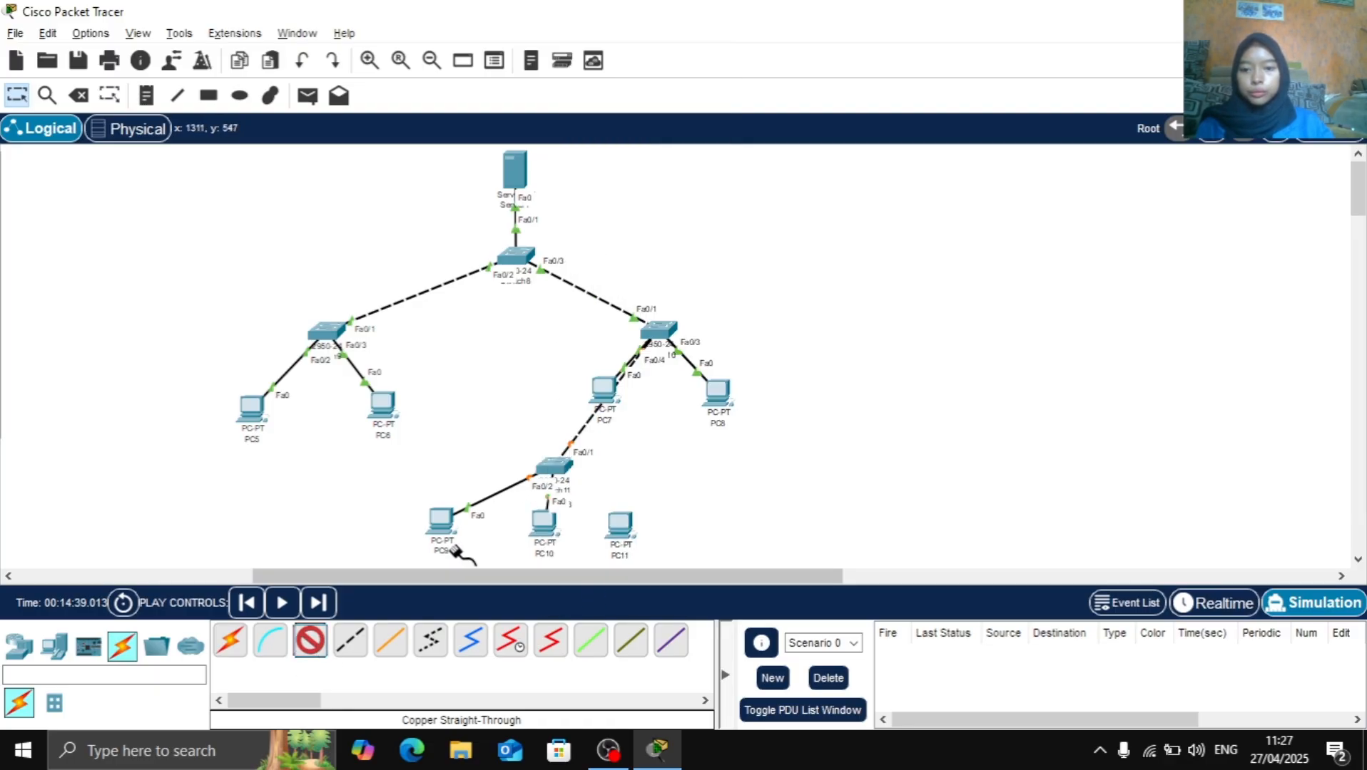
click(556, 469)
click(690, 35)
click(622, 526)
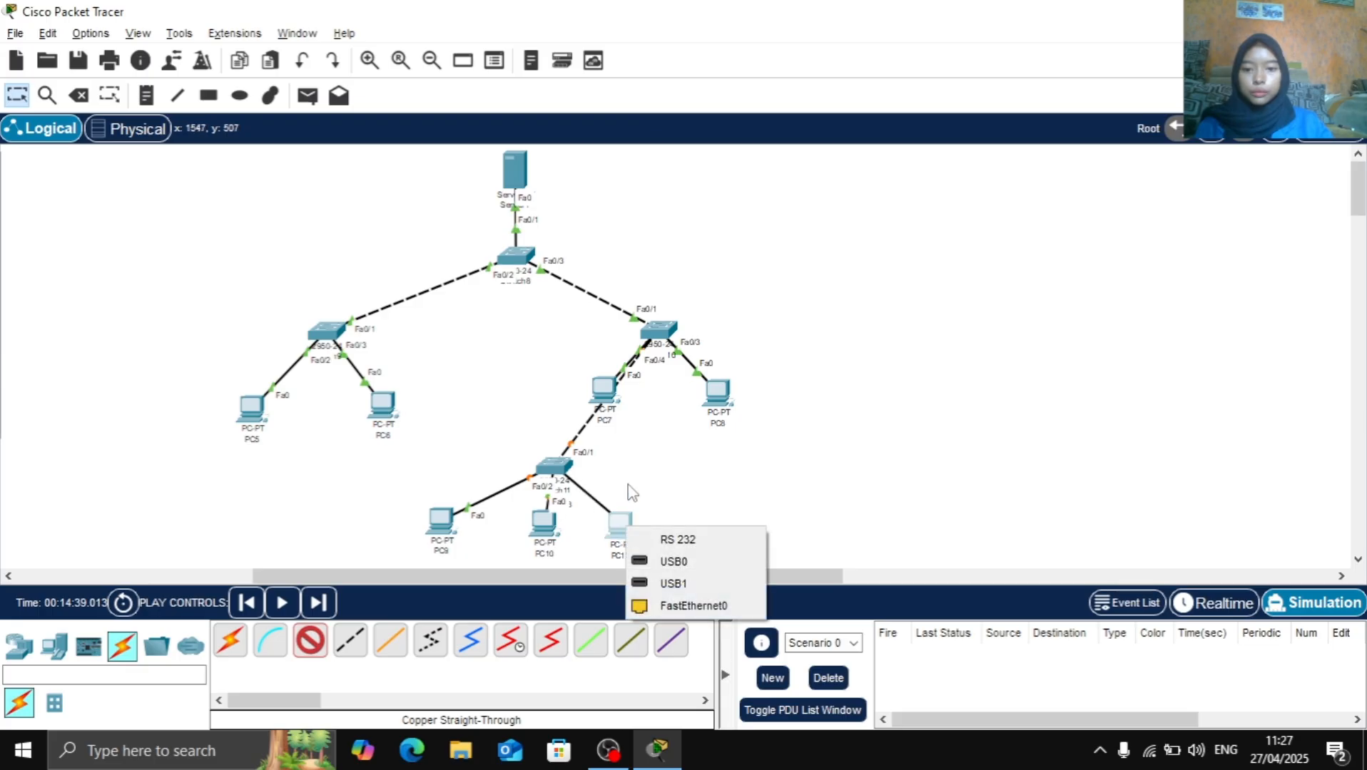
click(685, 606)
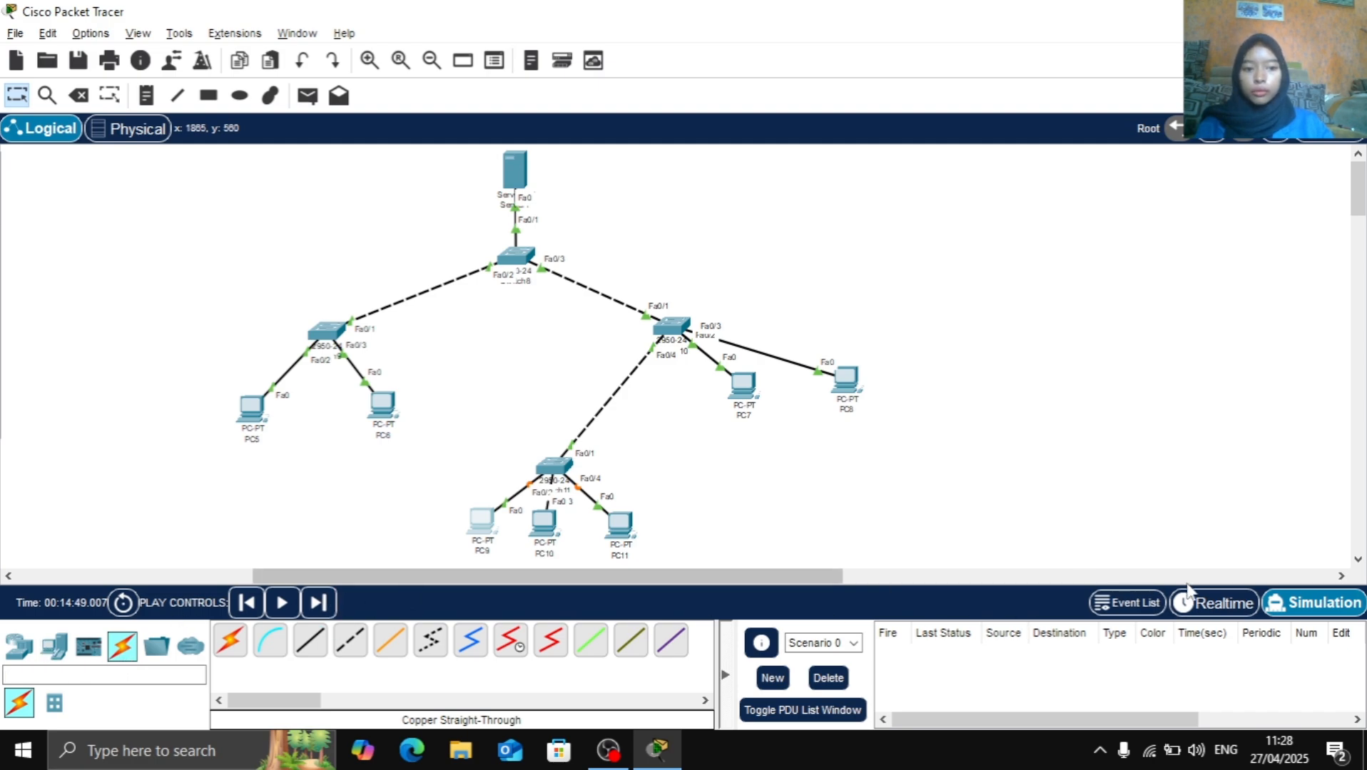
Switch the network from Simulation to Realtime mode and fast-forward the time
click(1223, 605)
click(136, 605)
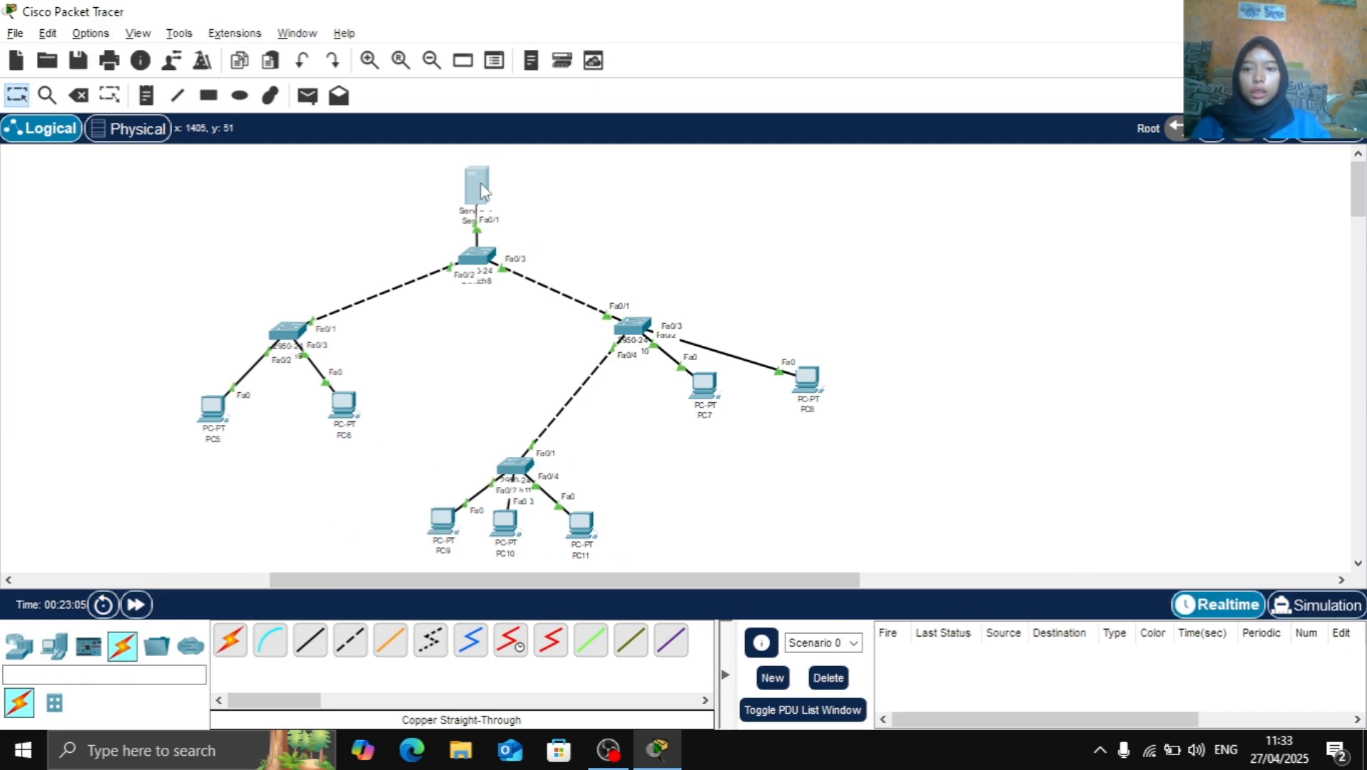
Give the server the static IPv4 address 192.168.10.10 with subnet mask 255.255.255.0 and default gateway 192.168.10.1
drag(477, 187, 480, 191)
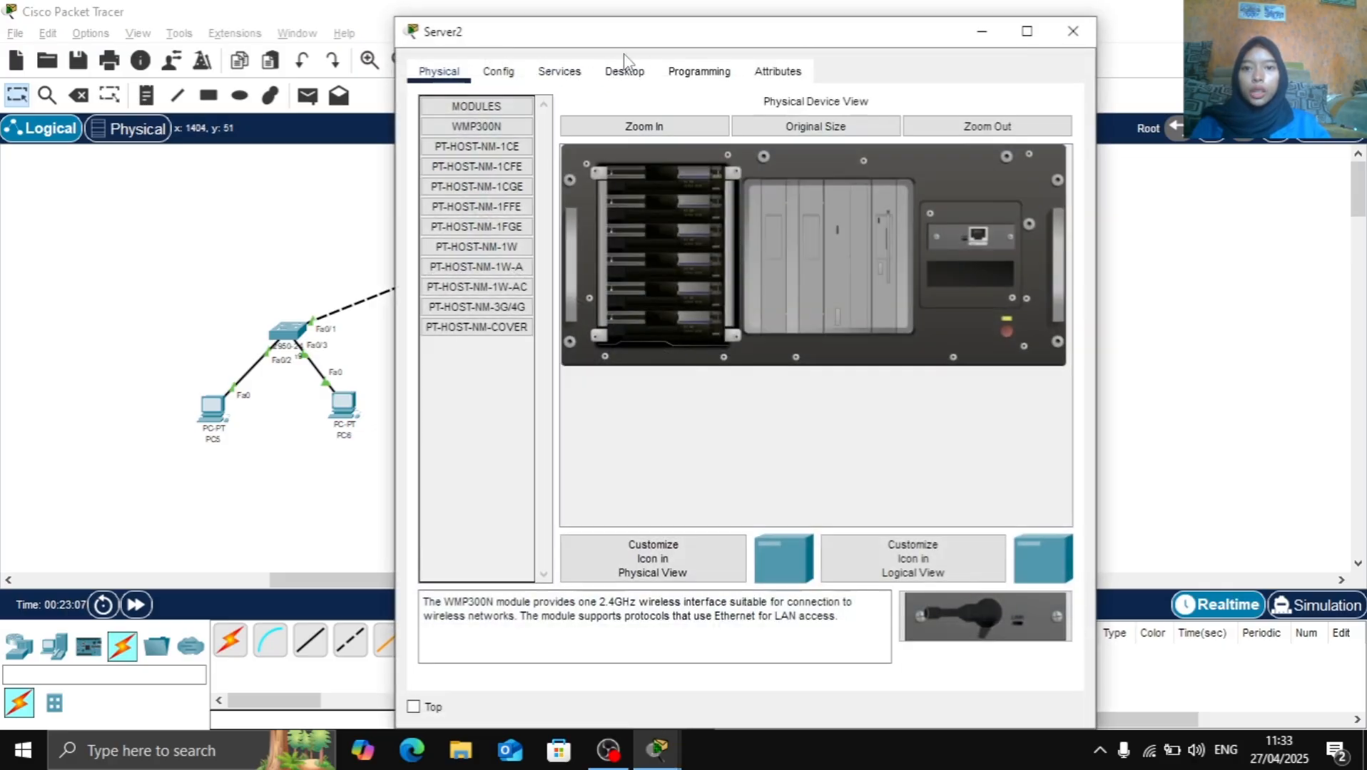
click(625, 70)
click(531, 134)
click(701, 188)
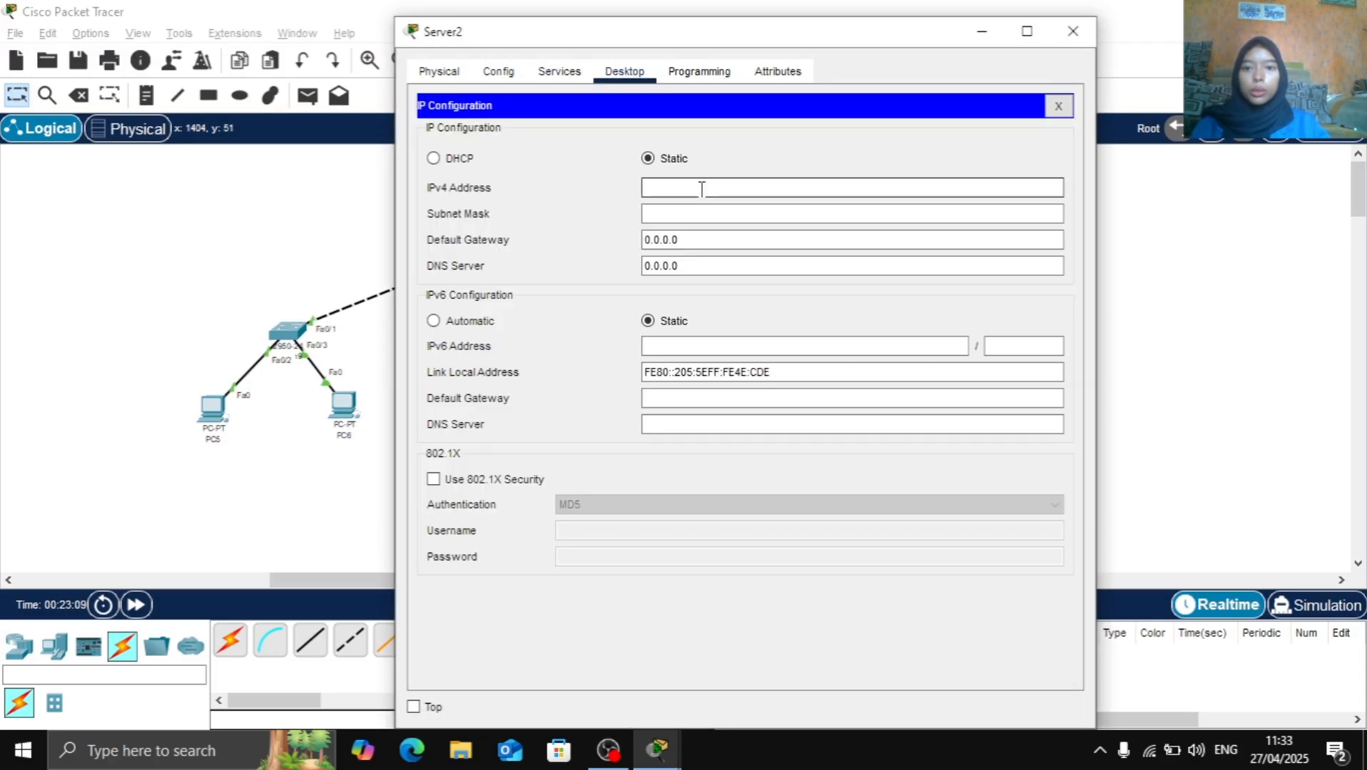
text(192)
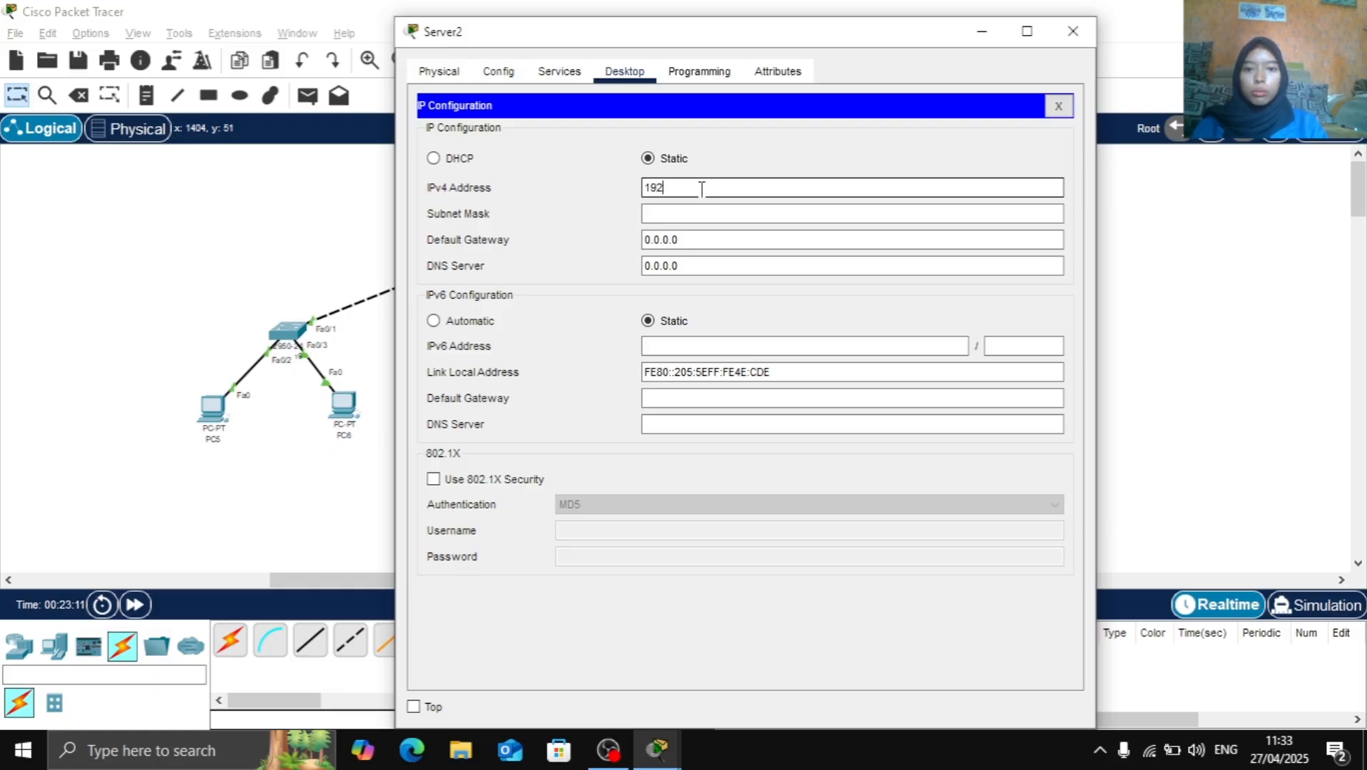
text(.168.10.10)
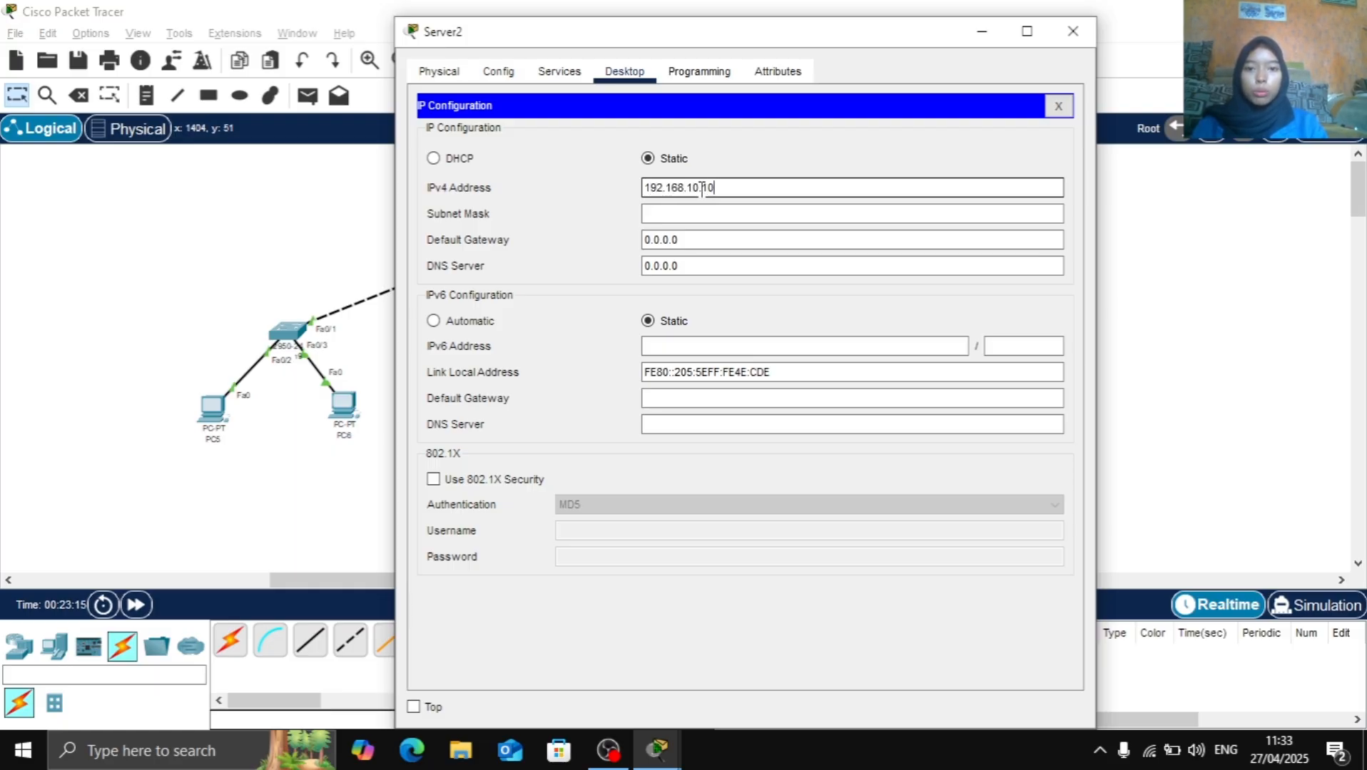
key(Tab)
key(Tab)
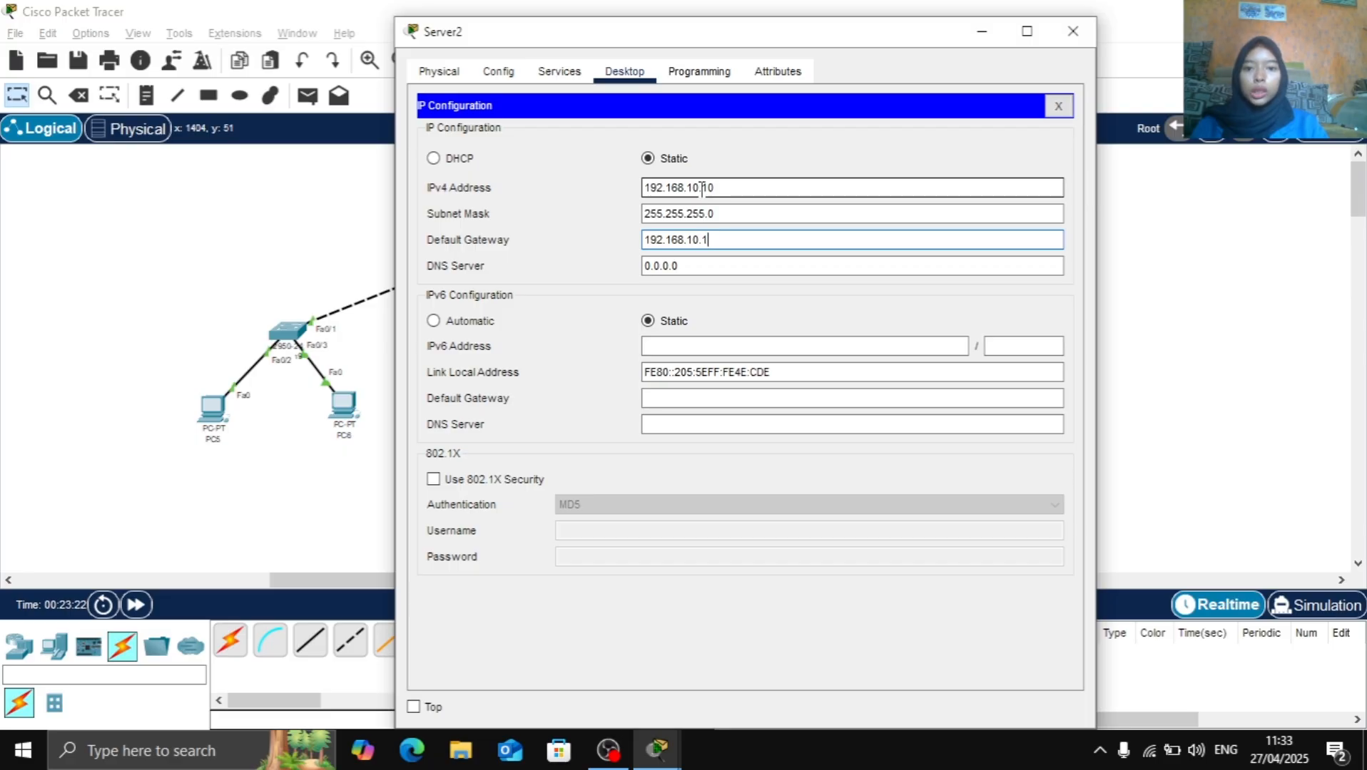
Turn on the server's DHCP service and set the start IP address of serverPool to 192.168.10.11
click(558, 72)
click(474, 144)
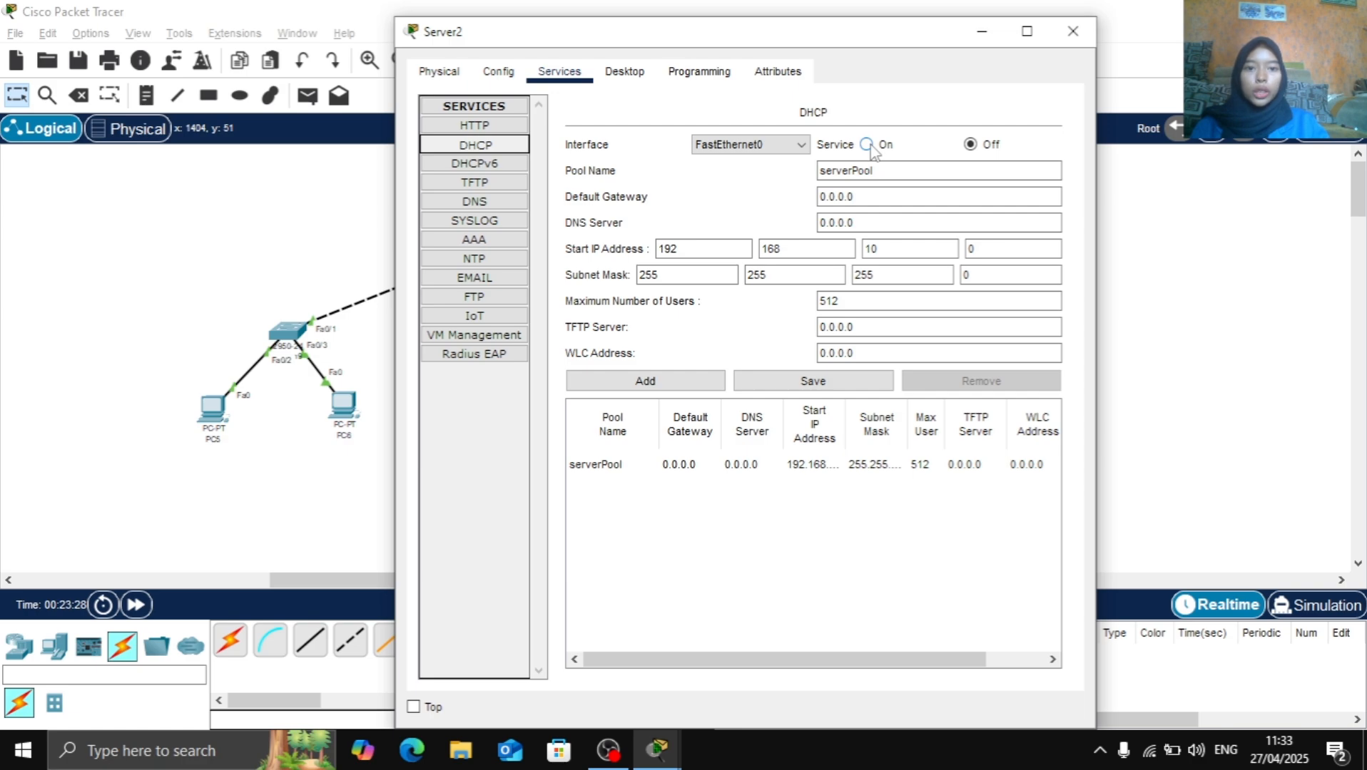
click(871, 147)
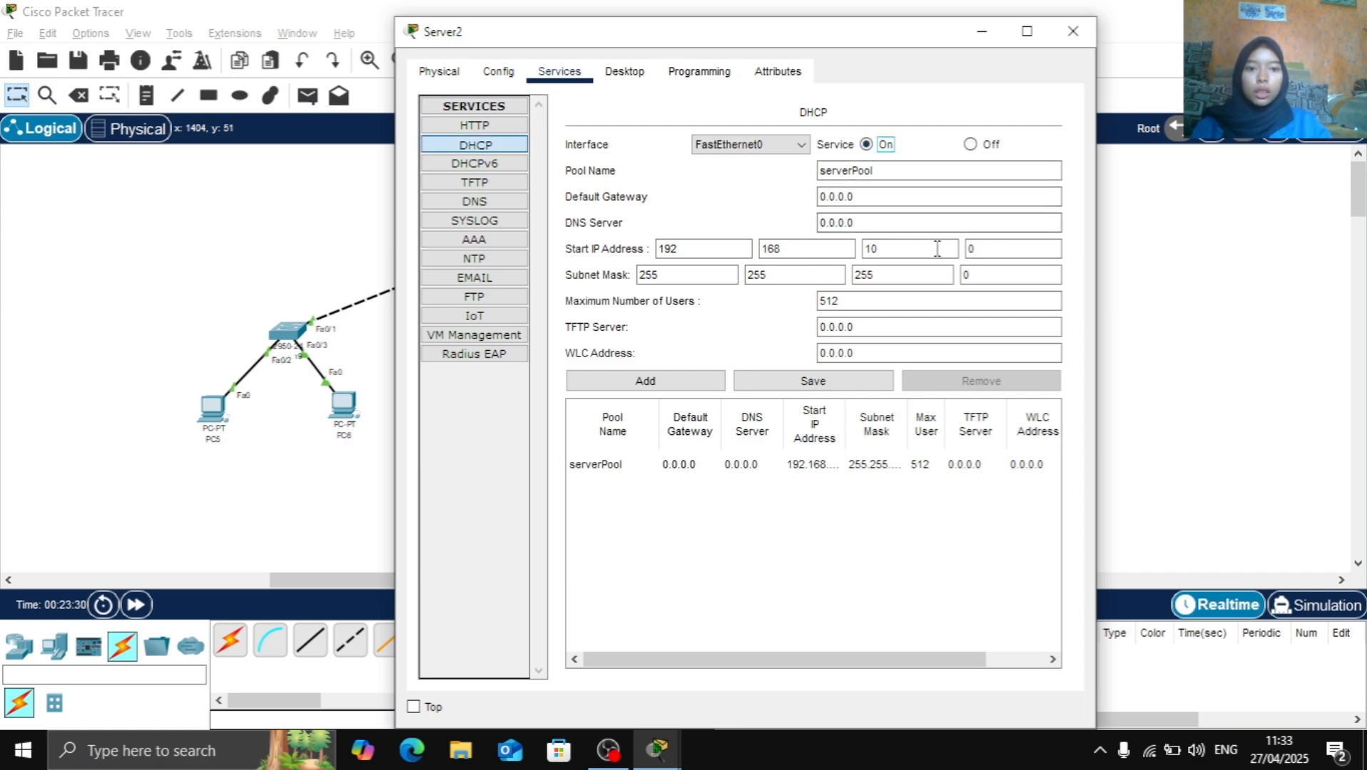
click(1010, 254)
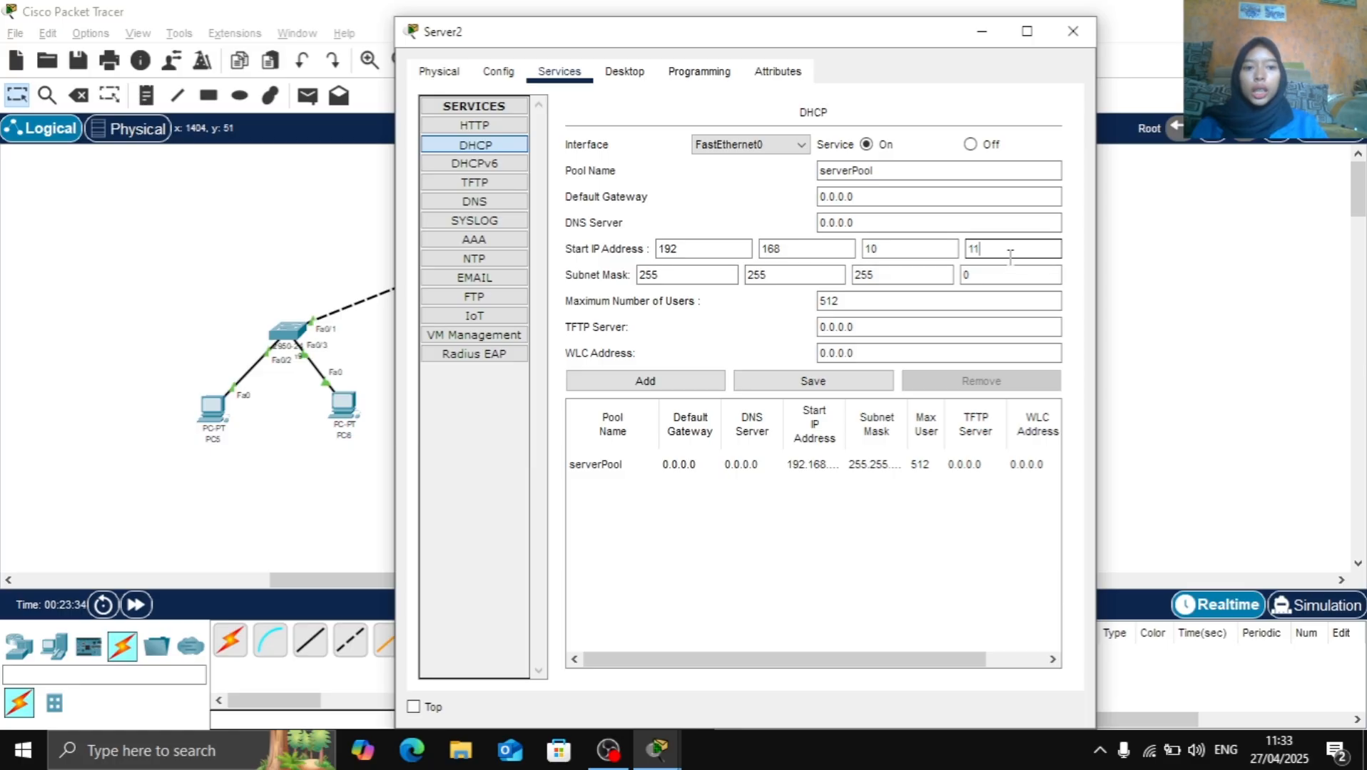
text(11)
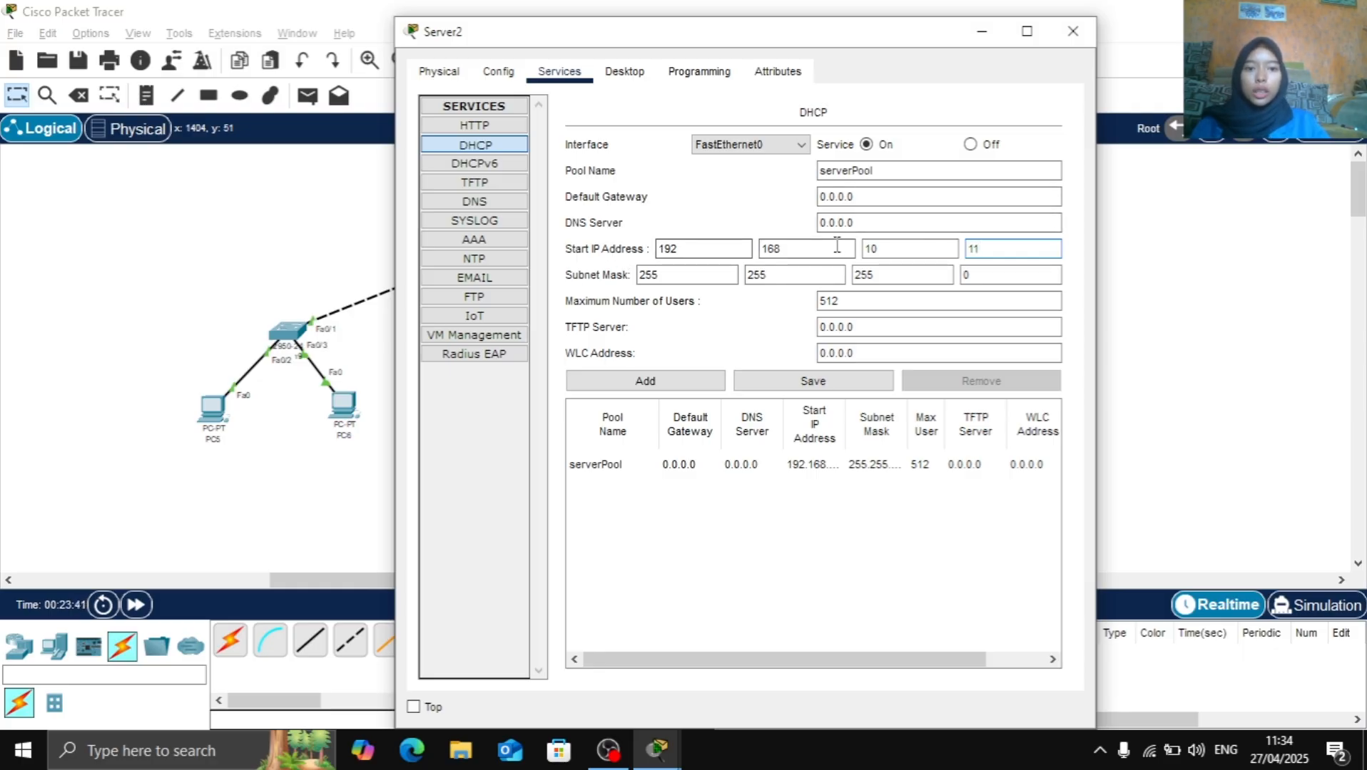
Set the default gateway of serverPool to 192.168.10.1, save the pool and close the server's window
click(889, 198)
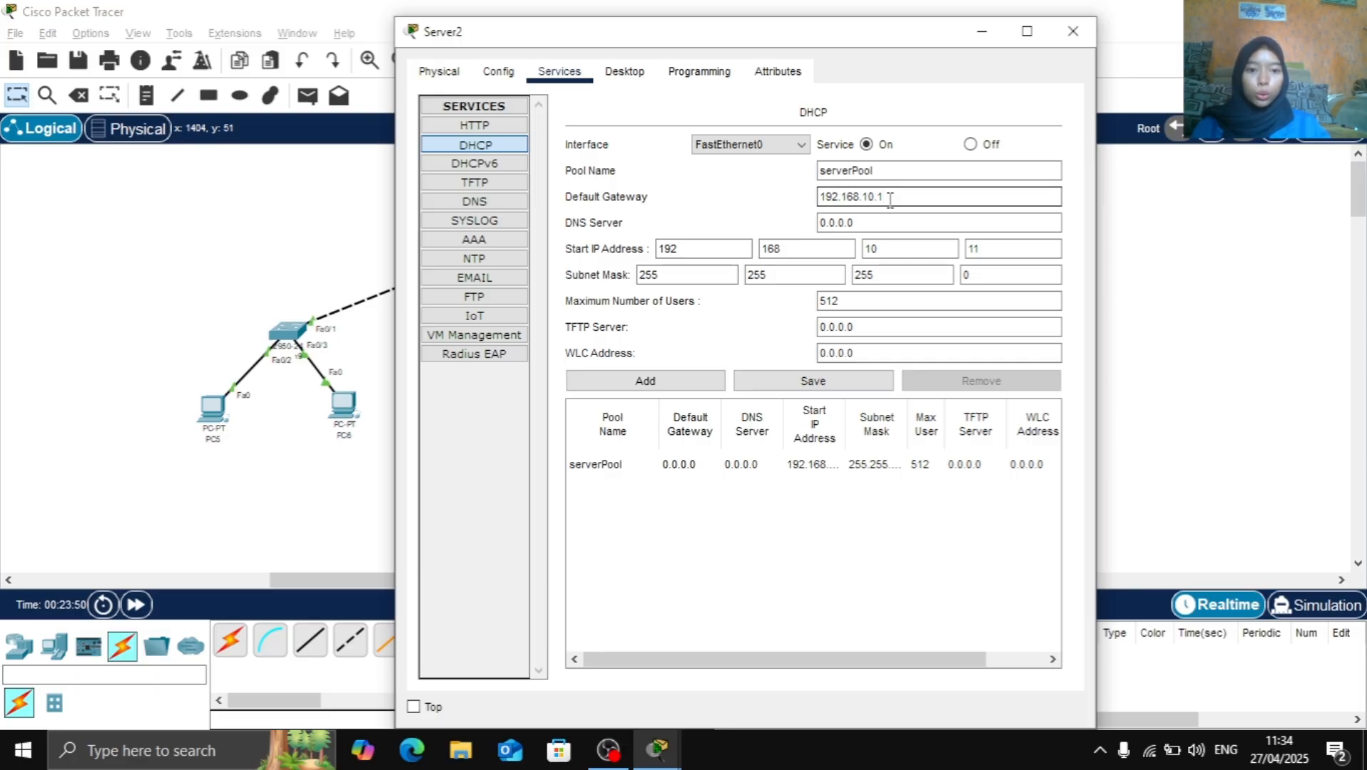
click(824, 389)
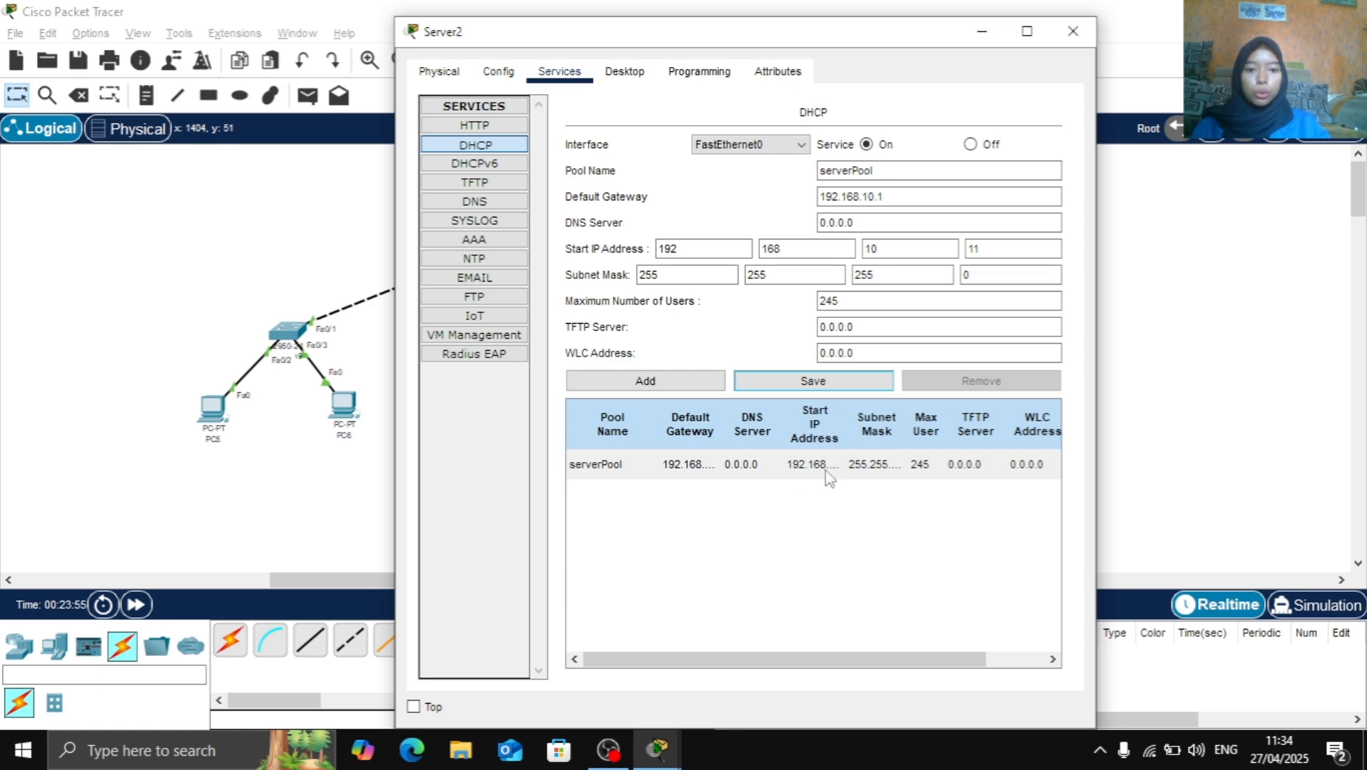
click(1072, 31)
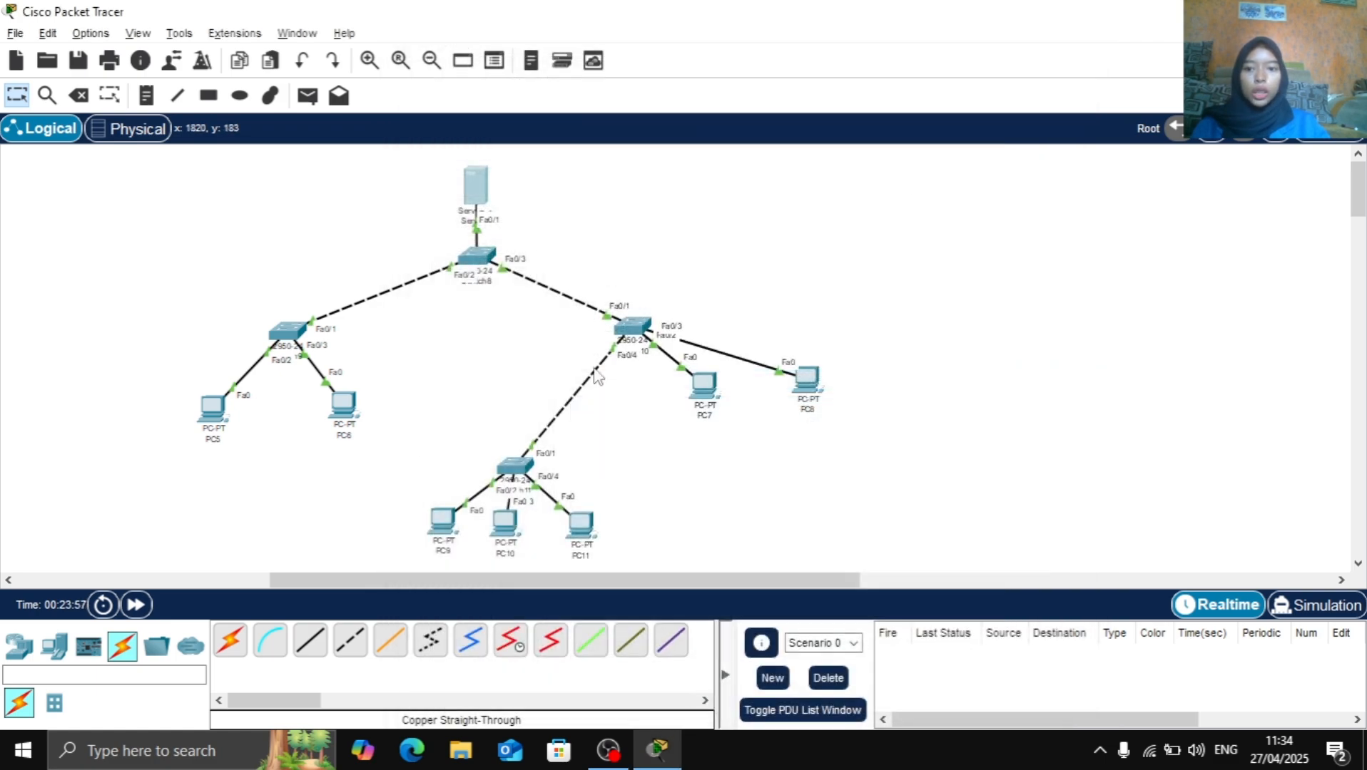
Switch the IP configuration of PC5 and PC6 from static to DHCP
click(215, 421)
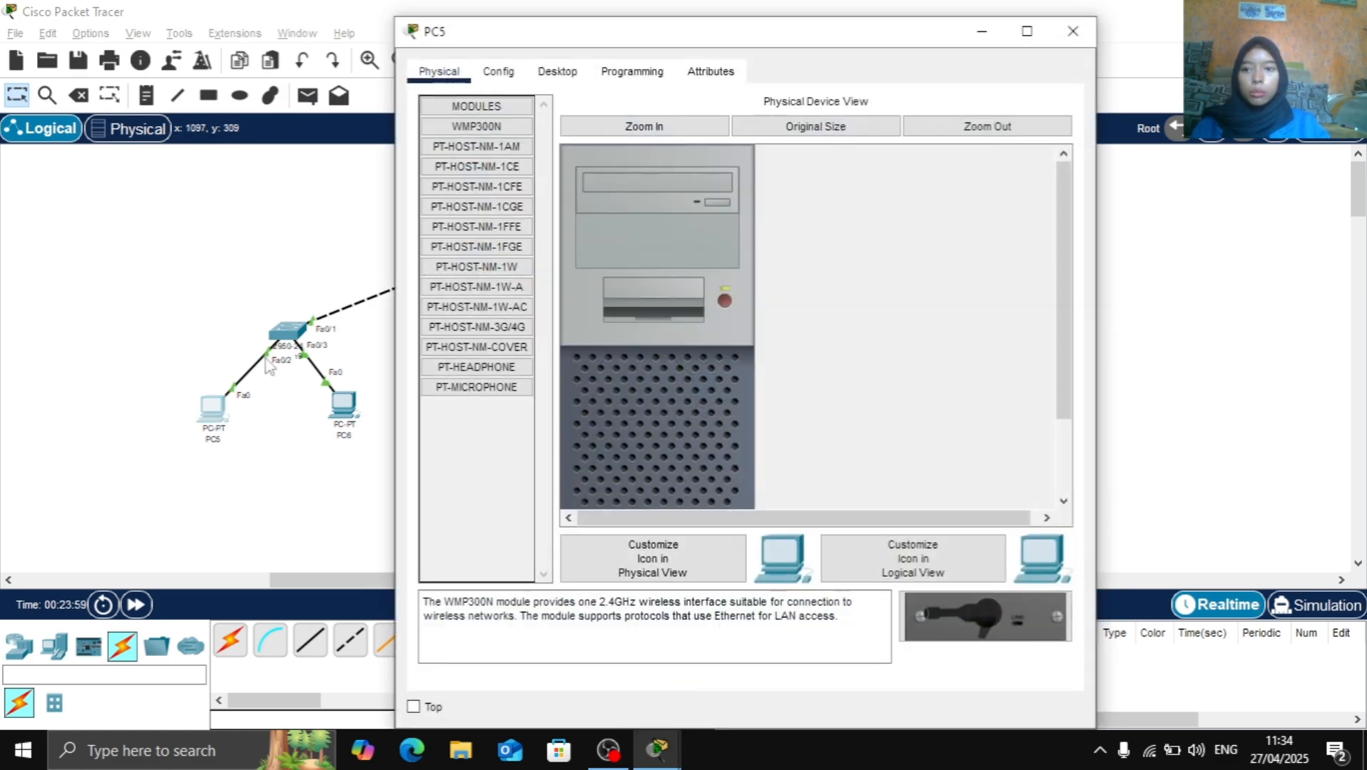
click(556, 71)
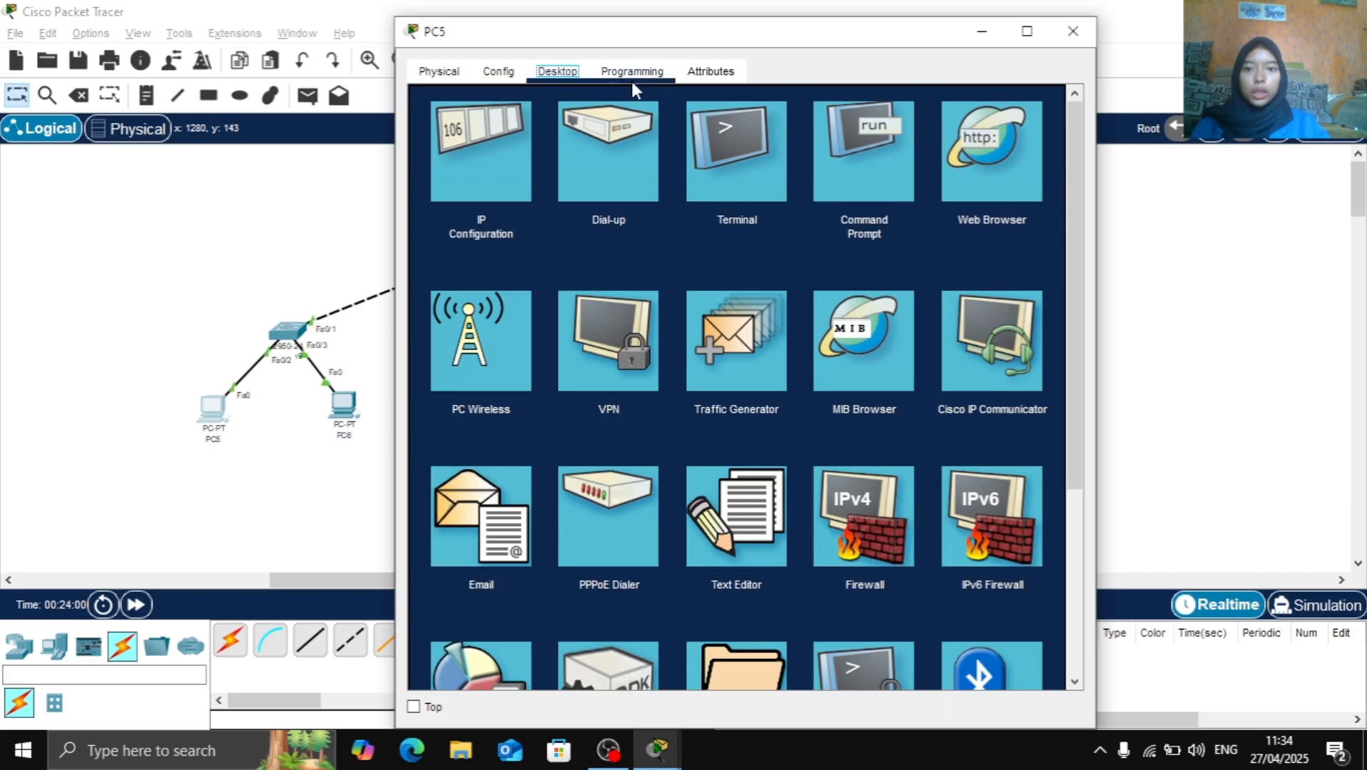
click(502, 136)
click(469, 182)
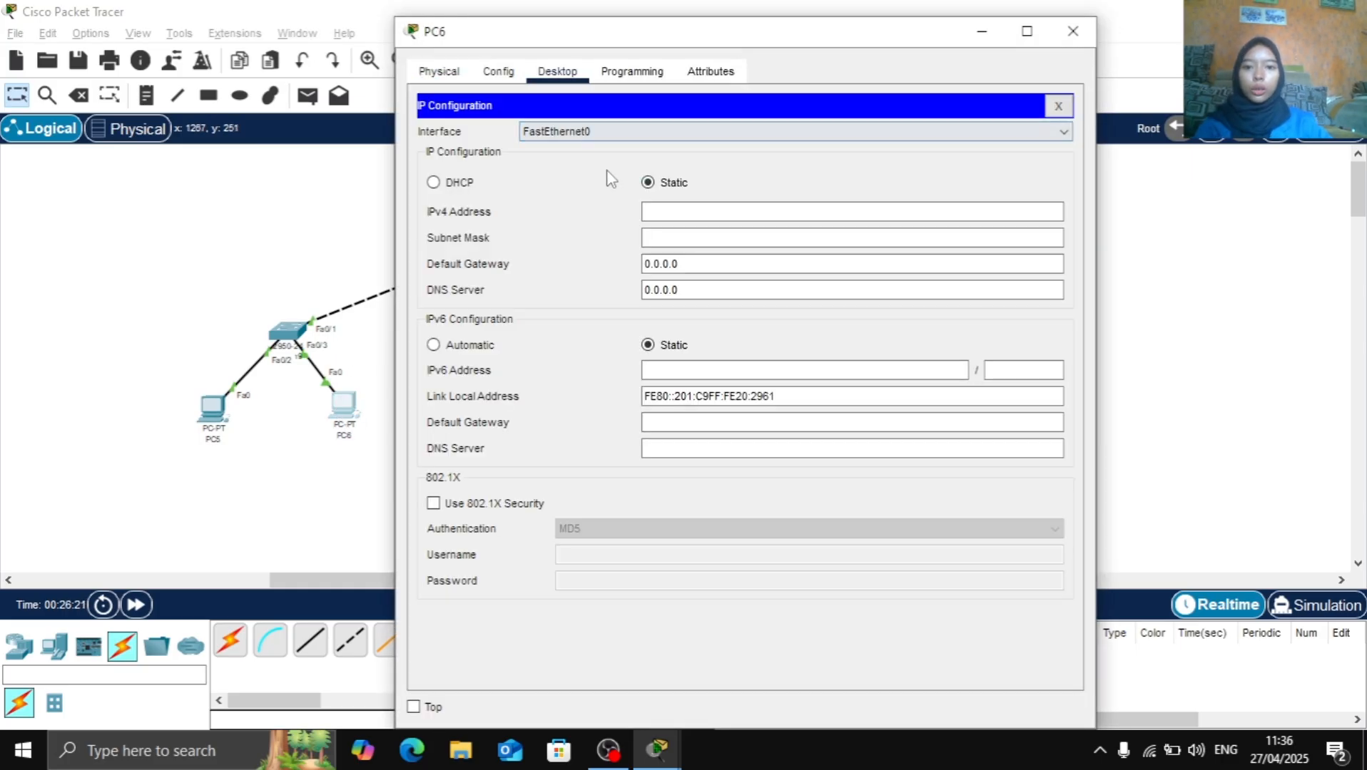
click(434, 183)
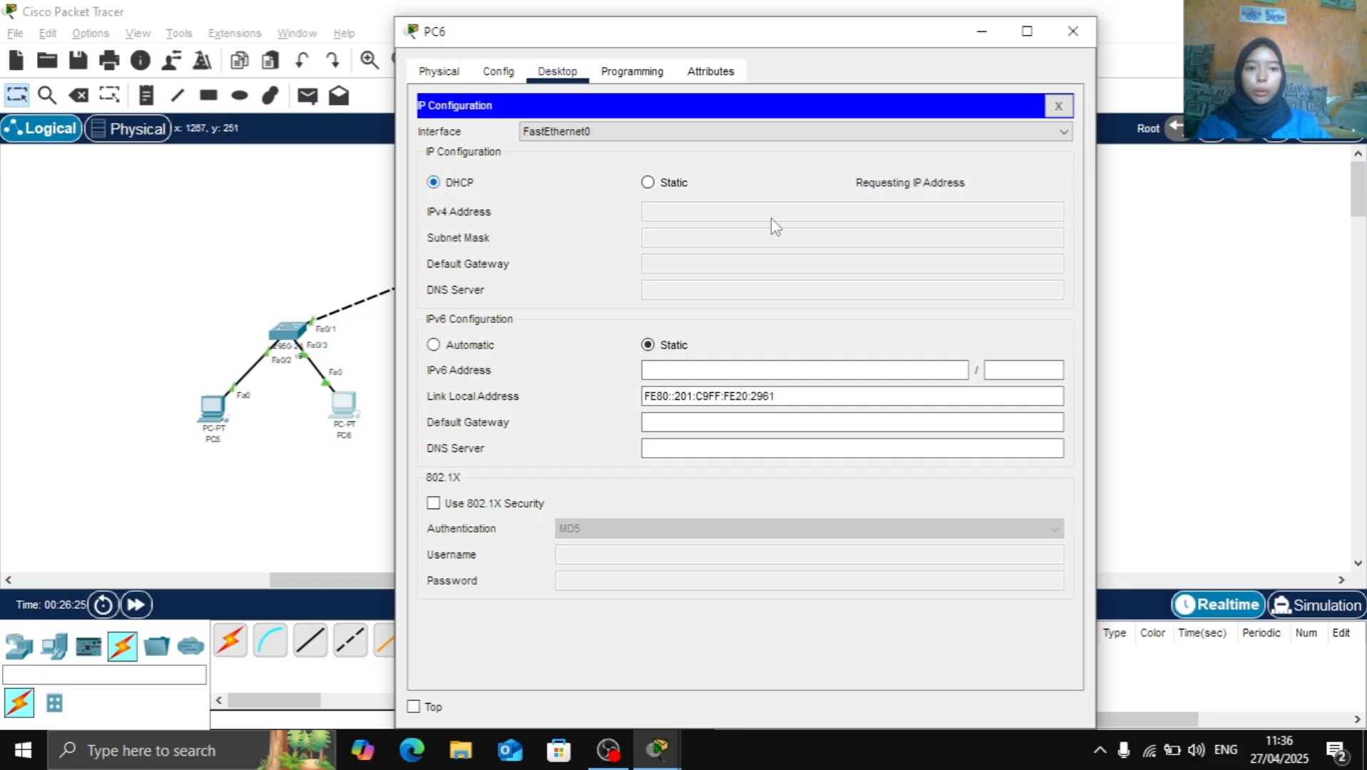
click(1073, 31)
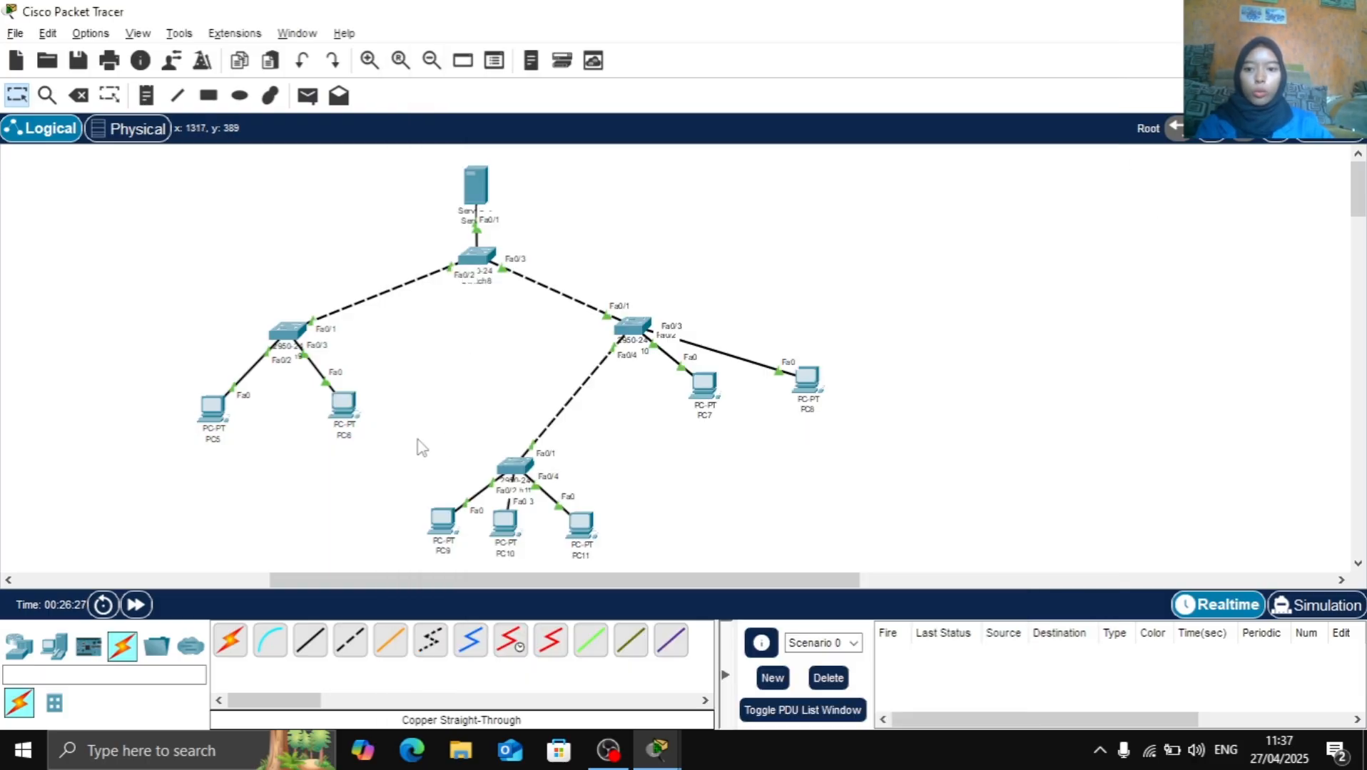
Set the IP configuration of PC7 to DHCP and return to the topology
click(695, 383)
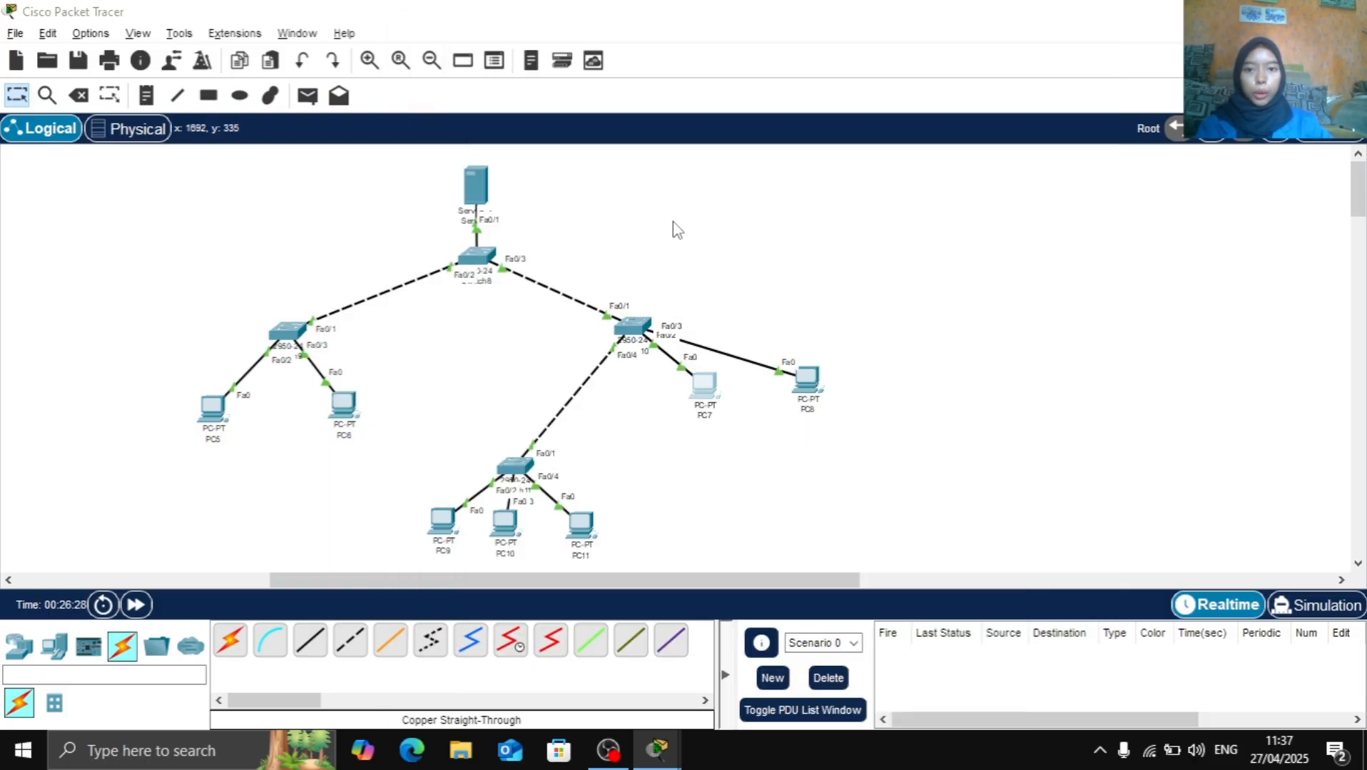
click(557, 72)
click(498, 168)
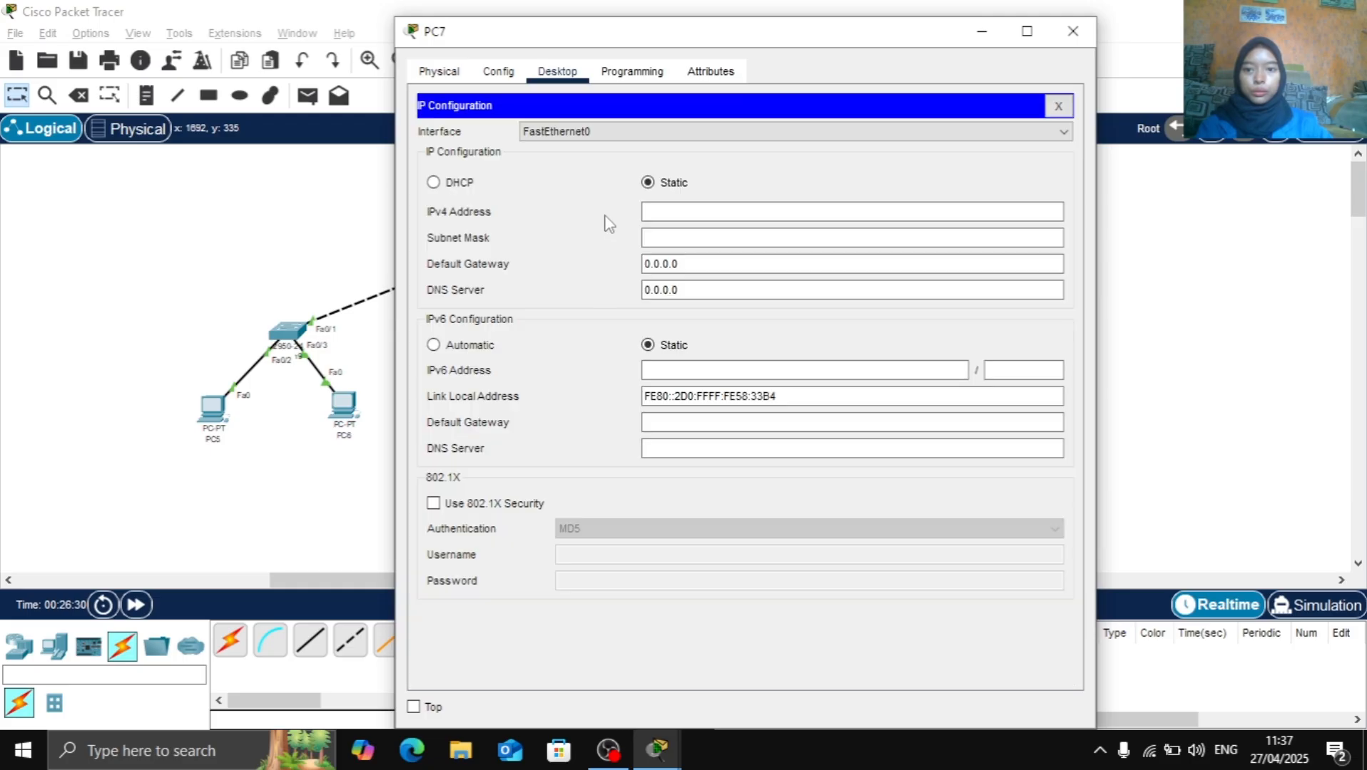
click(462, 187)
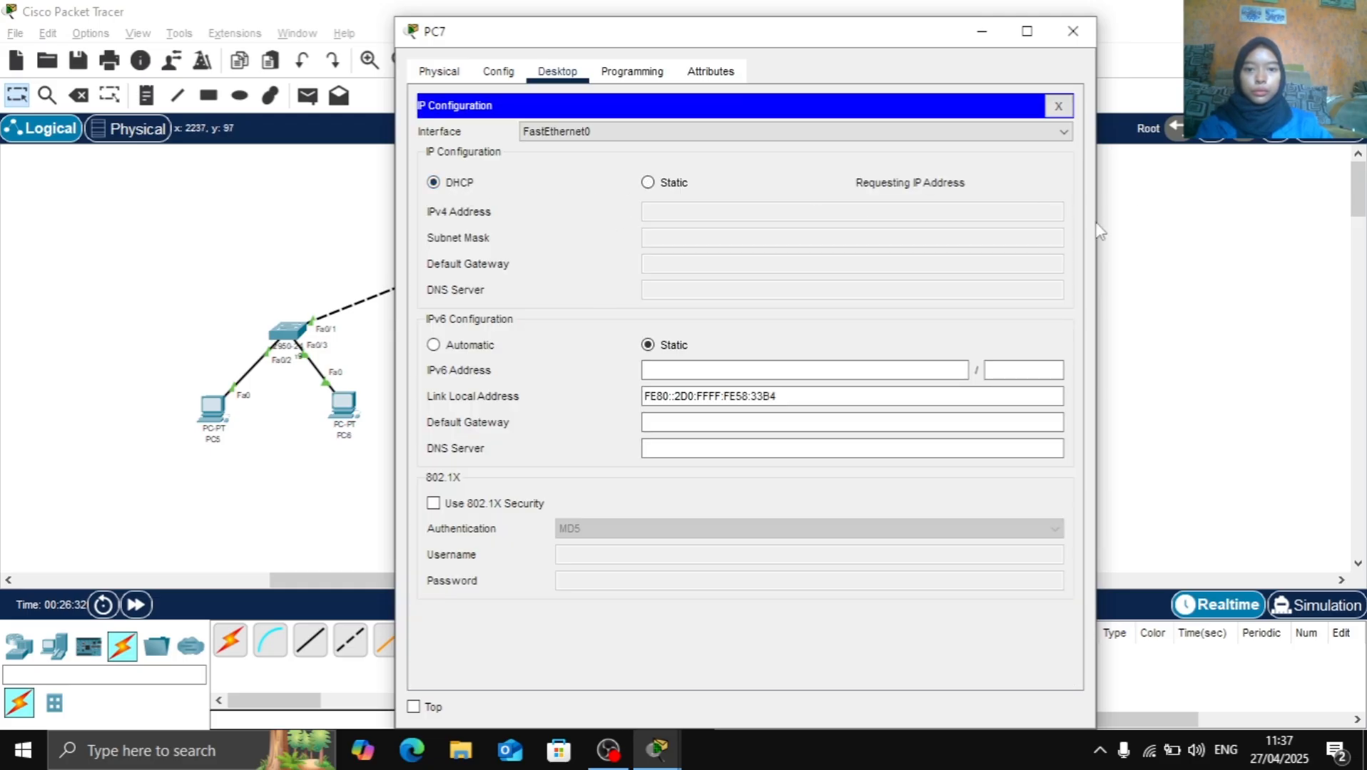
click(1182, 238)
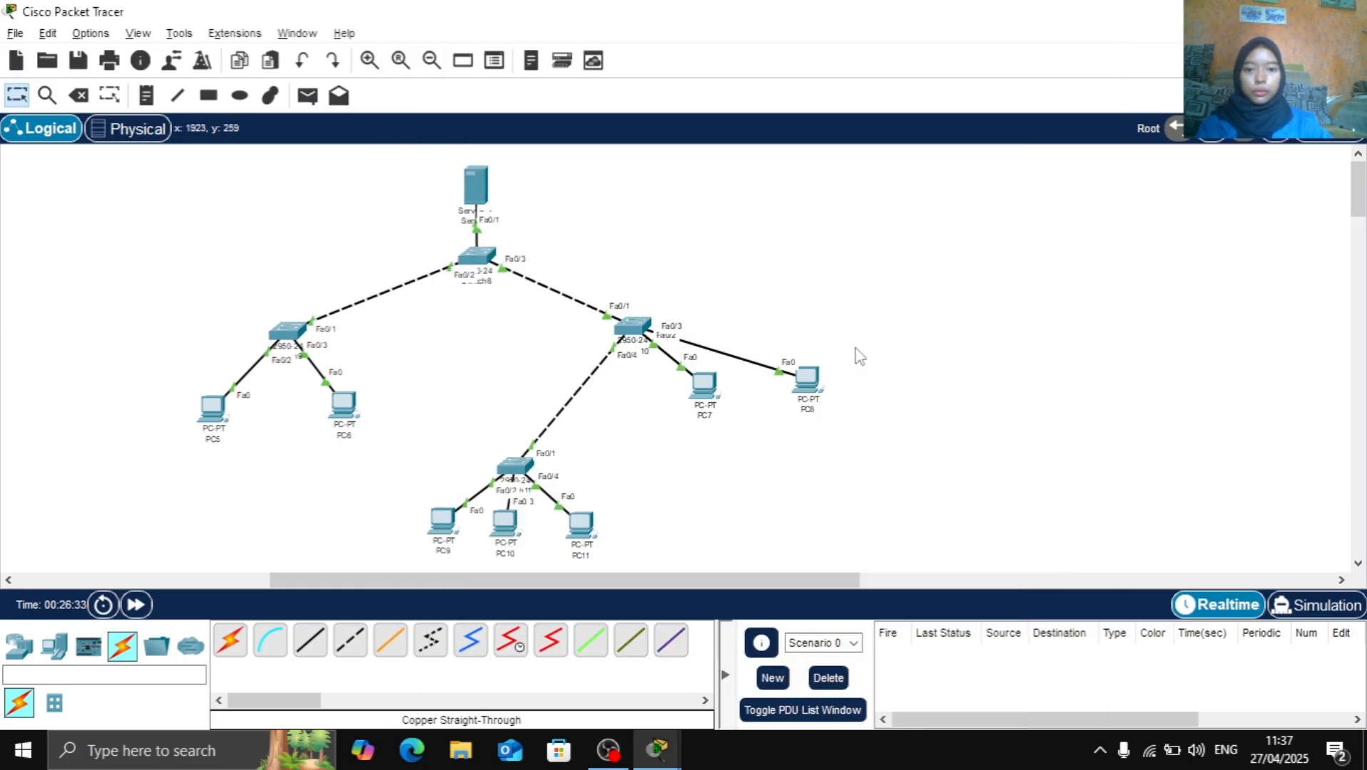
Set the IP configuration of PC8 to DHCP
click(807, 381)
click(557, 72)
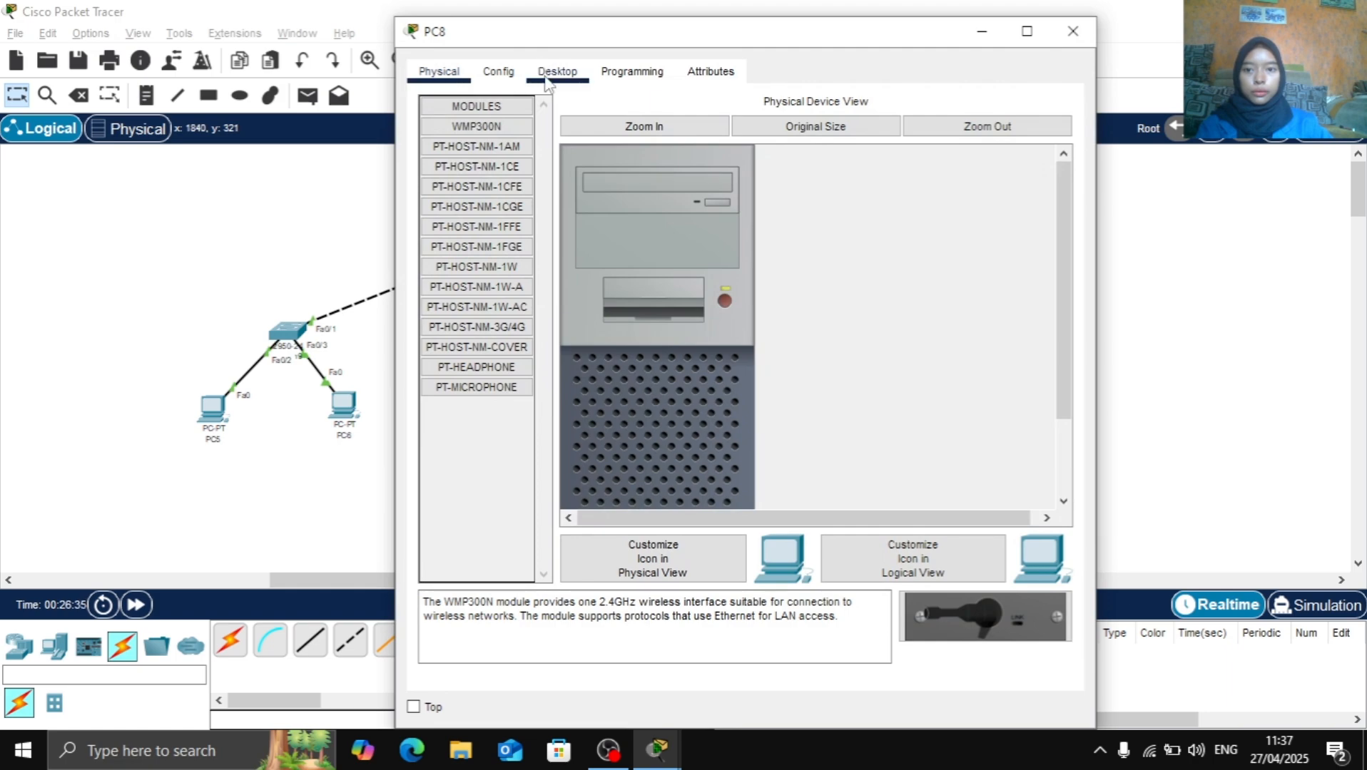
click(492, 207)
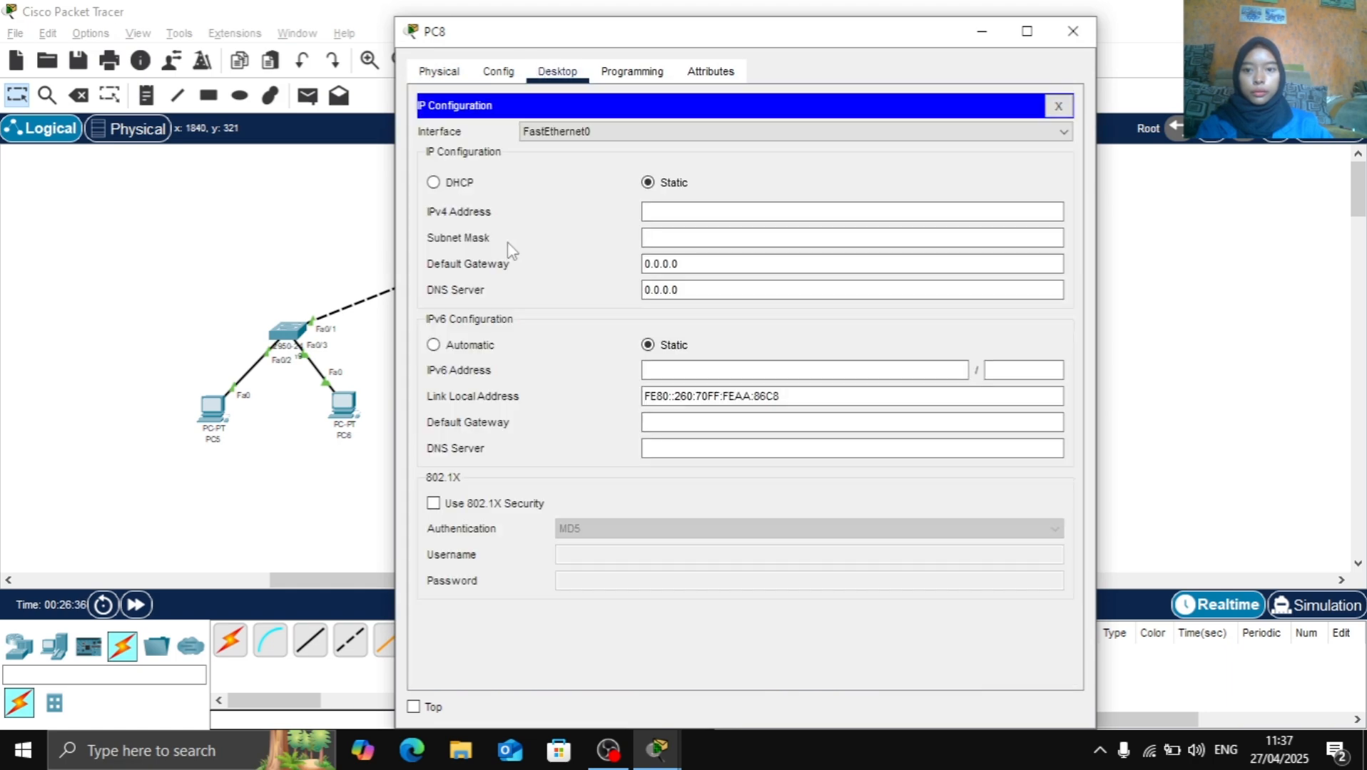
click(467, 184)
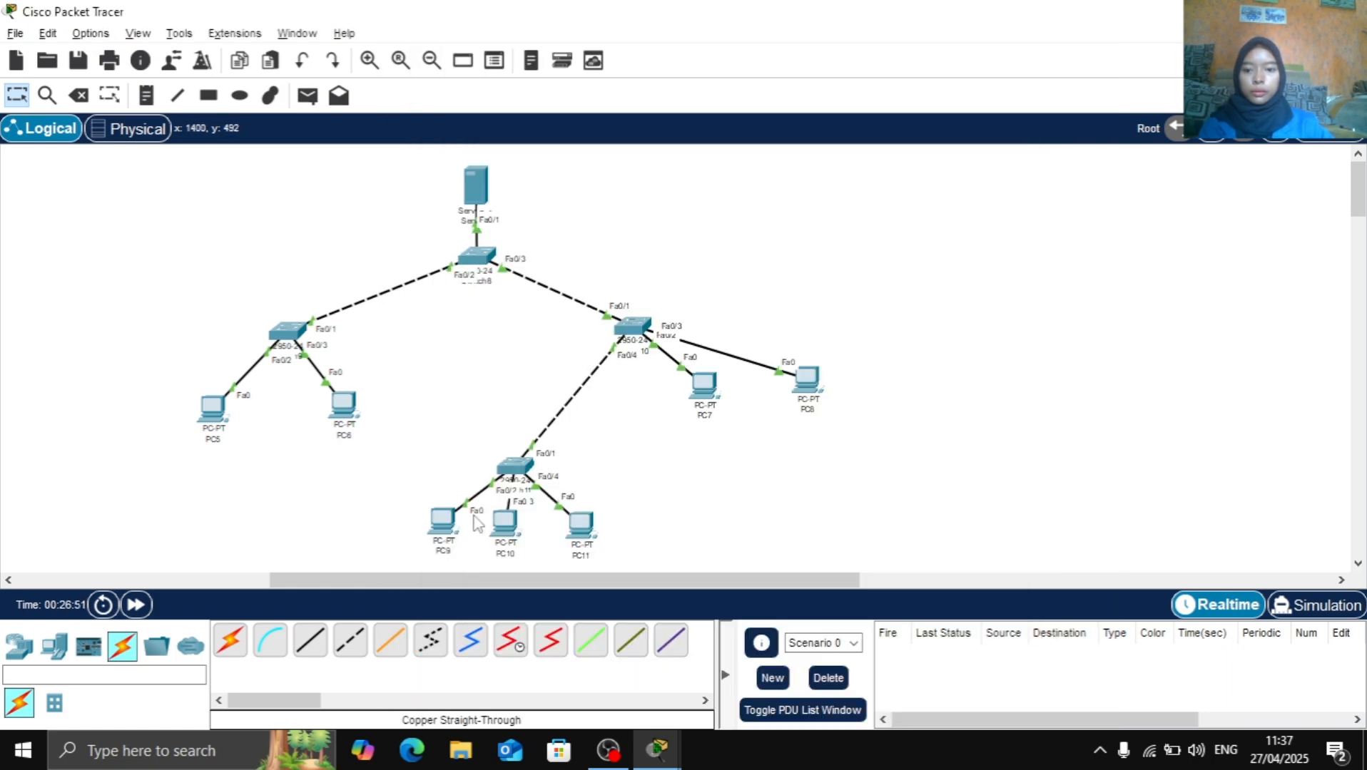
Set the IP configuration of PC9 to DHCP and return to the topology
click(430, 531)
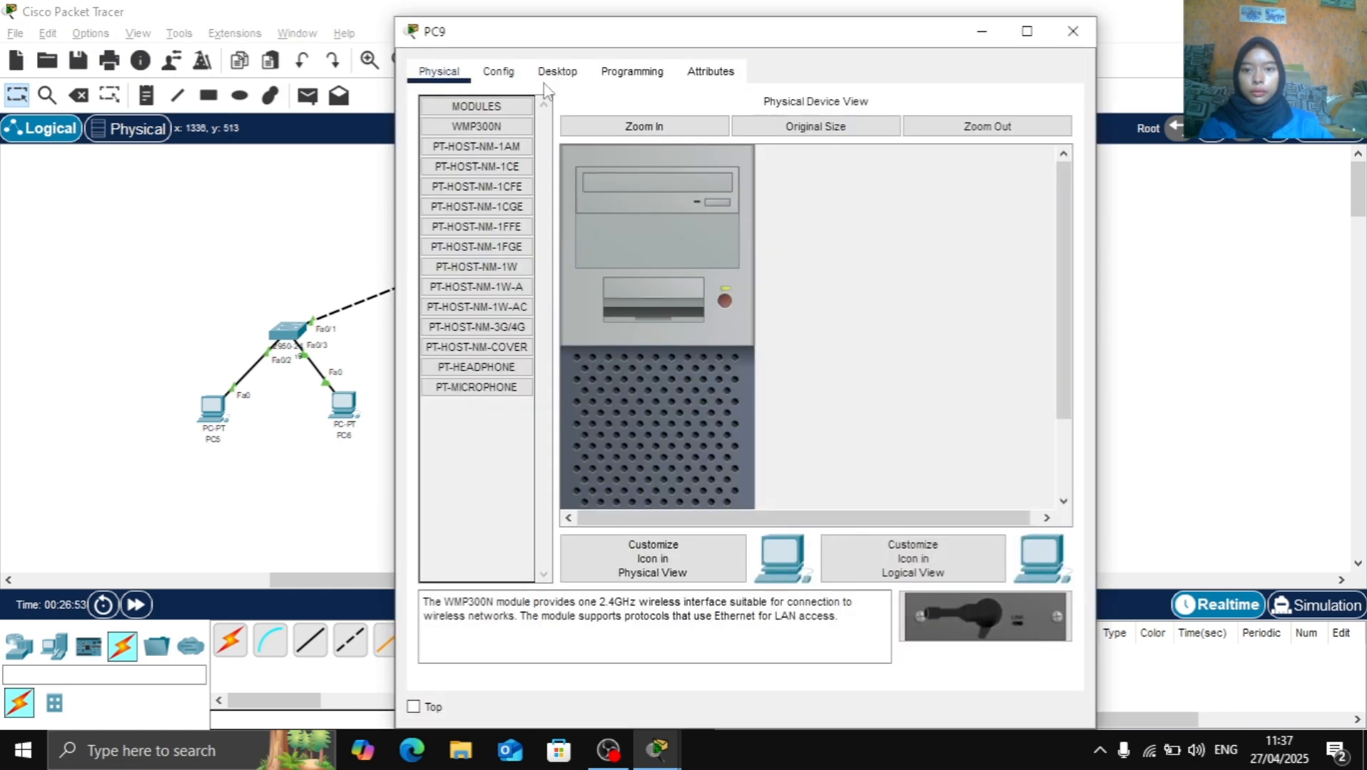
click(557, 72)
click(495, 212)
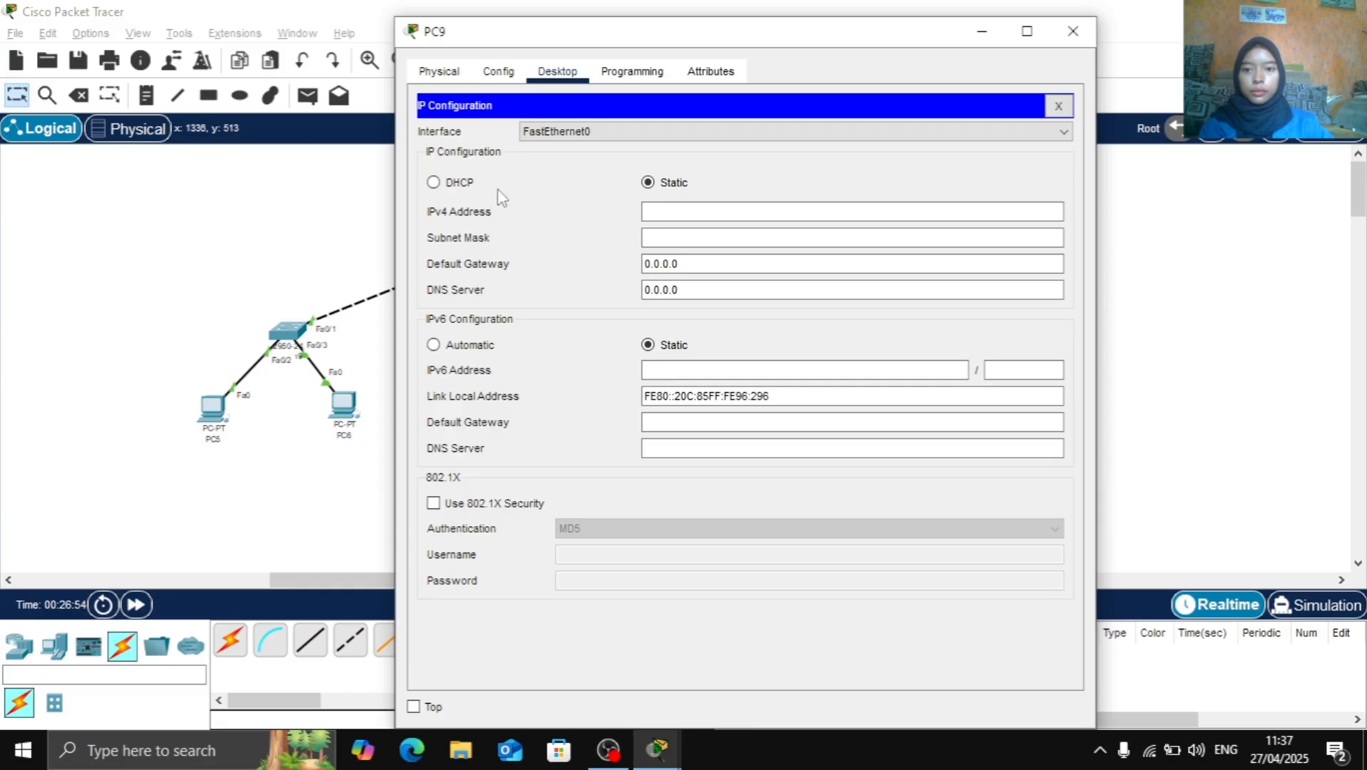
click(463, 184)
click(1118, 247)
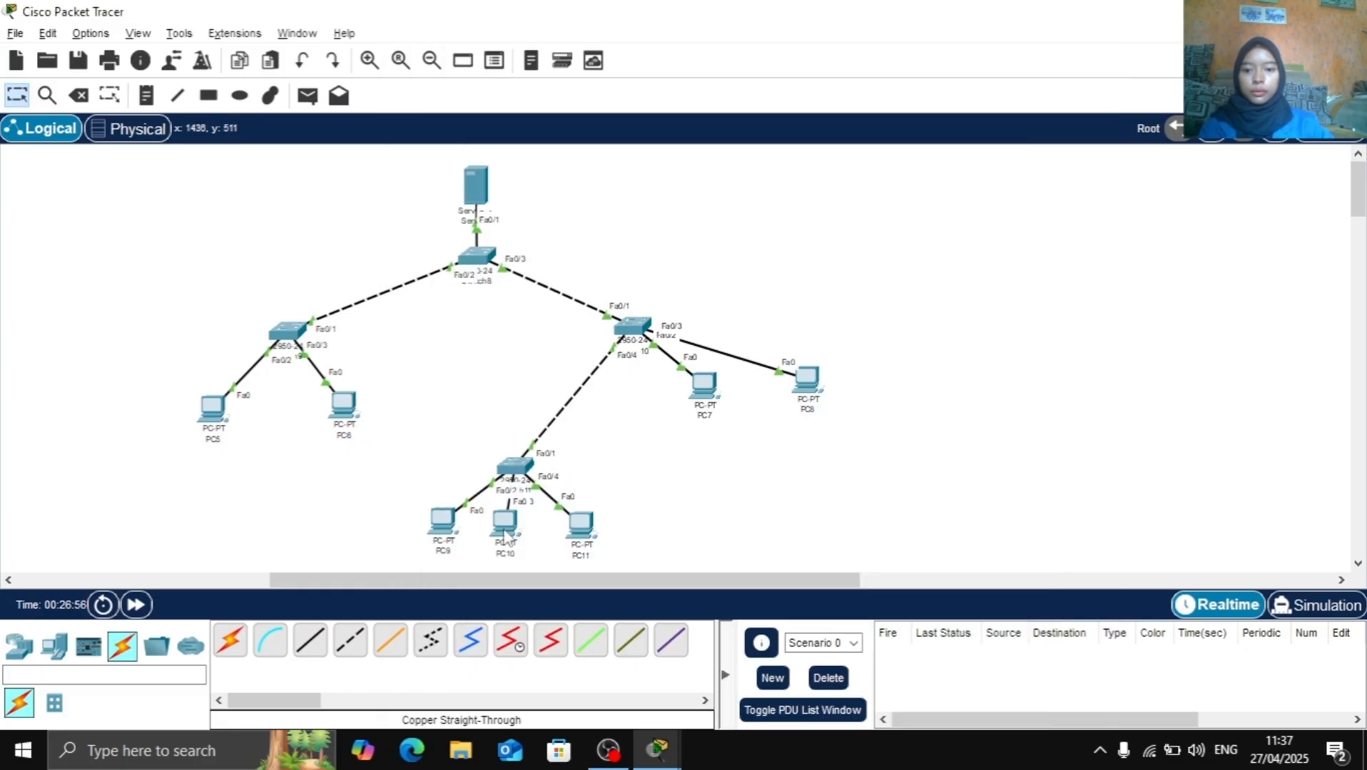
Set the IP configuration of PC10 to DHCP and return to the topology
click(505, 532)
click(557, 72)
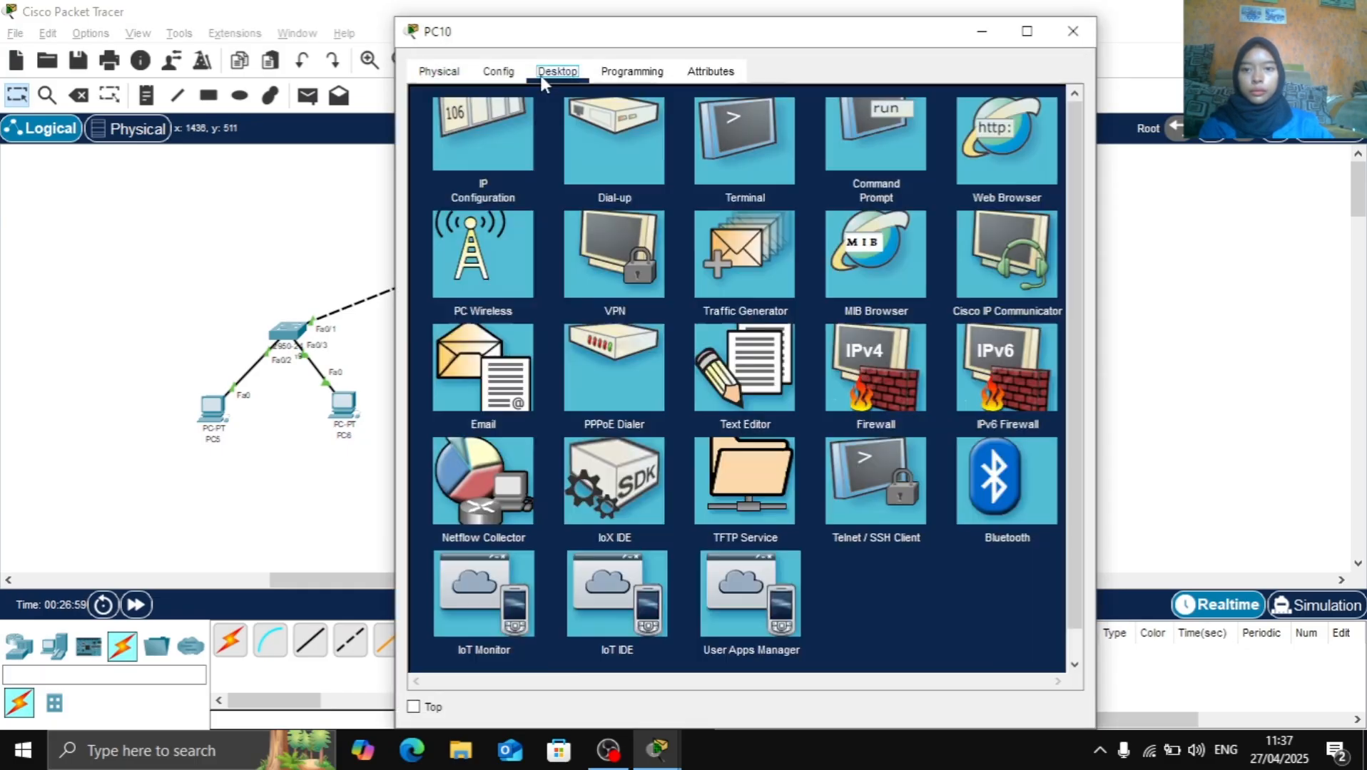
click(483, 149)
click(470, 184)
click(1224, 275)
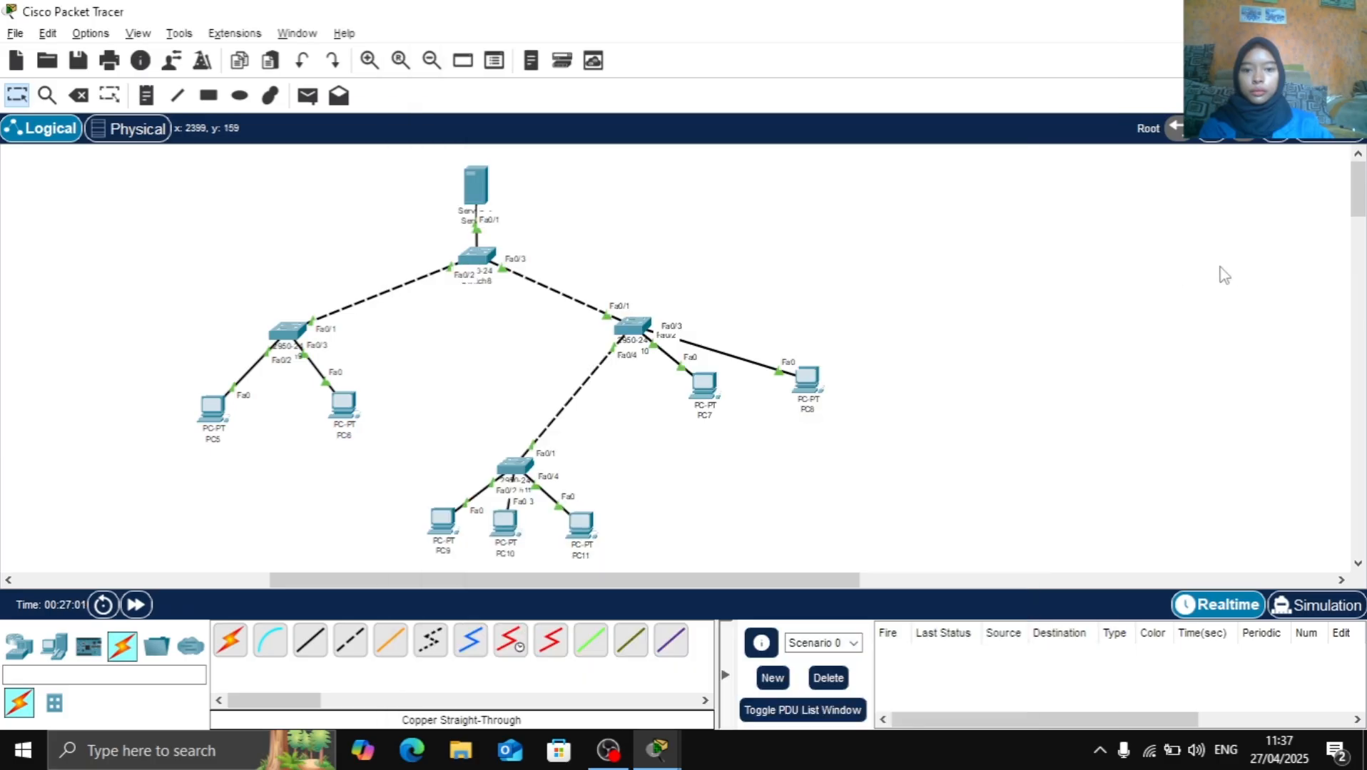
Set the IP configuration of PC11 to DHCP and return to the topology
click(582, 527)
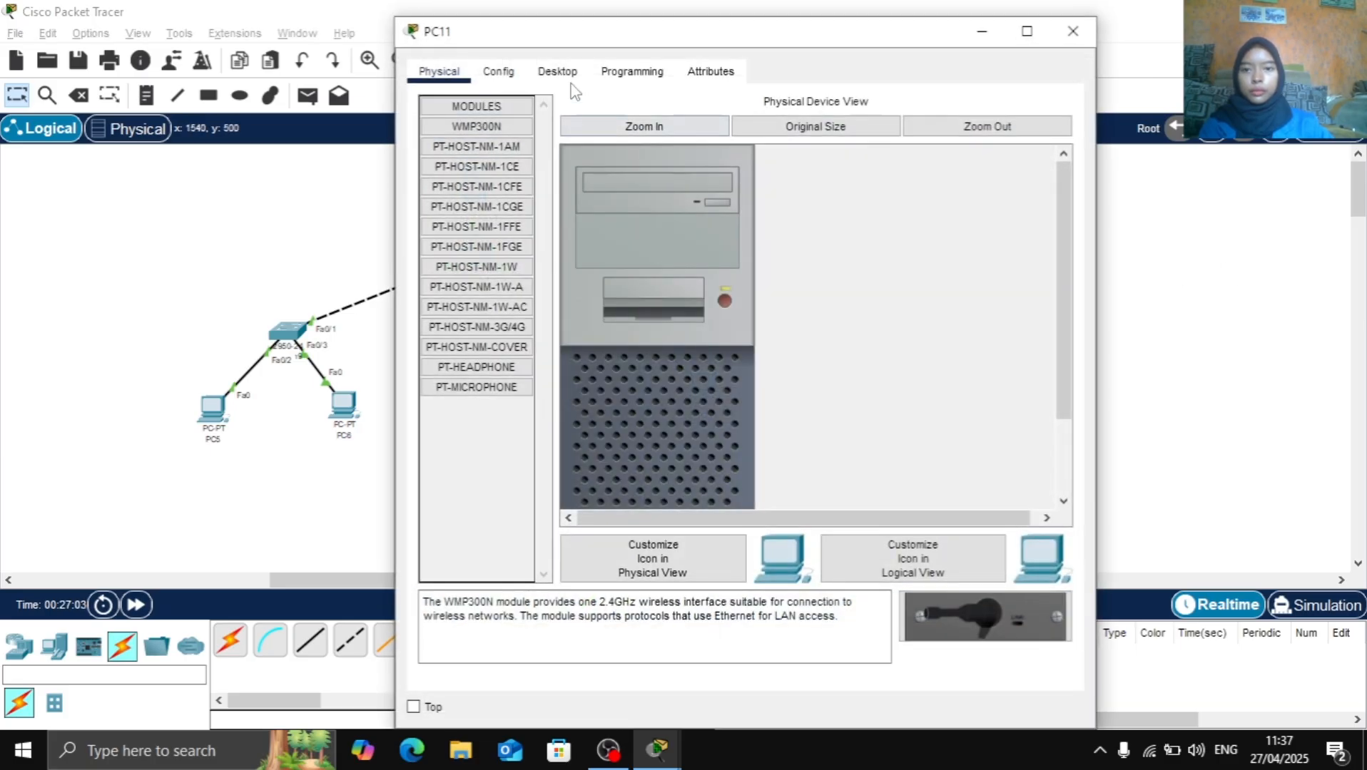
click(557, 72)
click(526, 232)
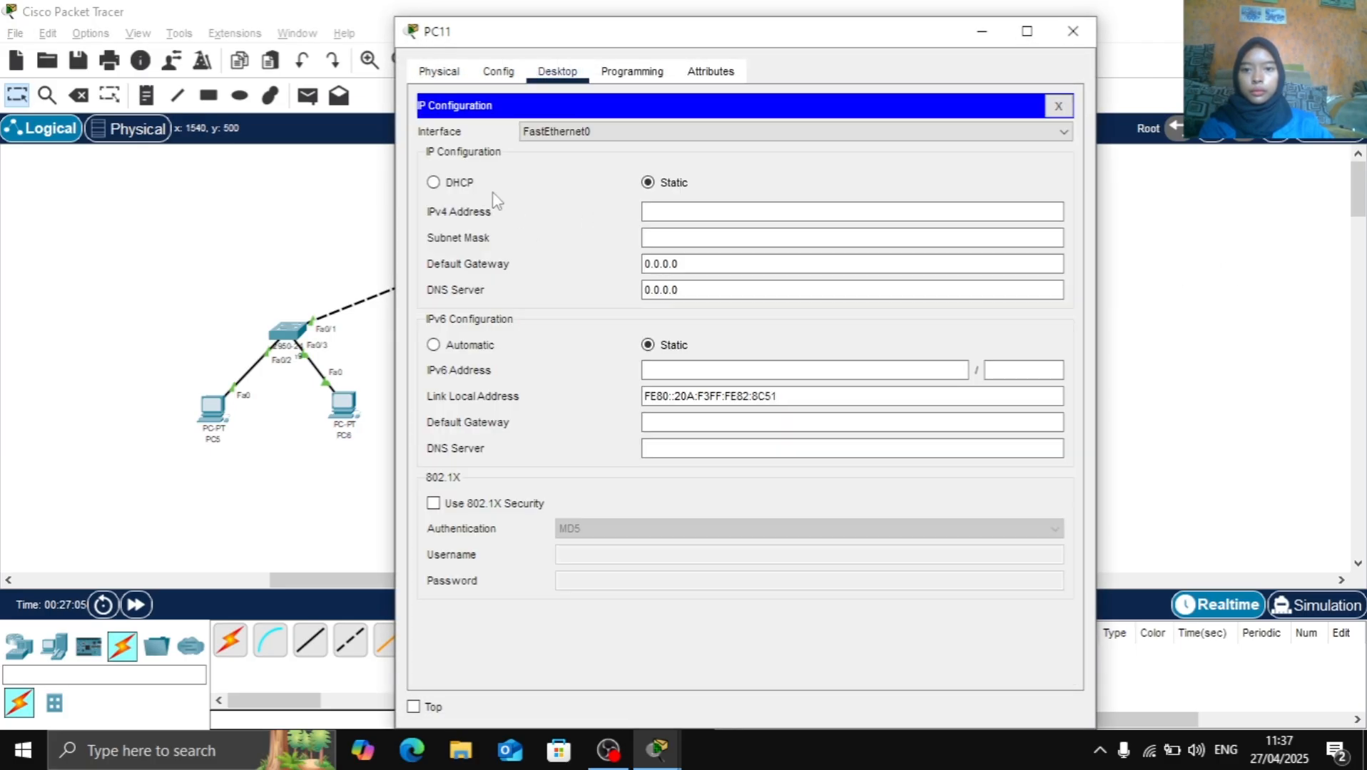
click(473, 184)
click(1251, 207)
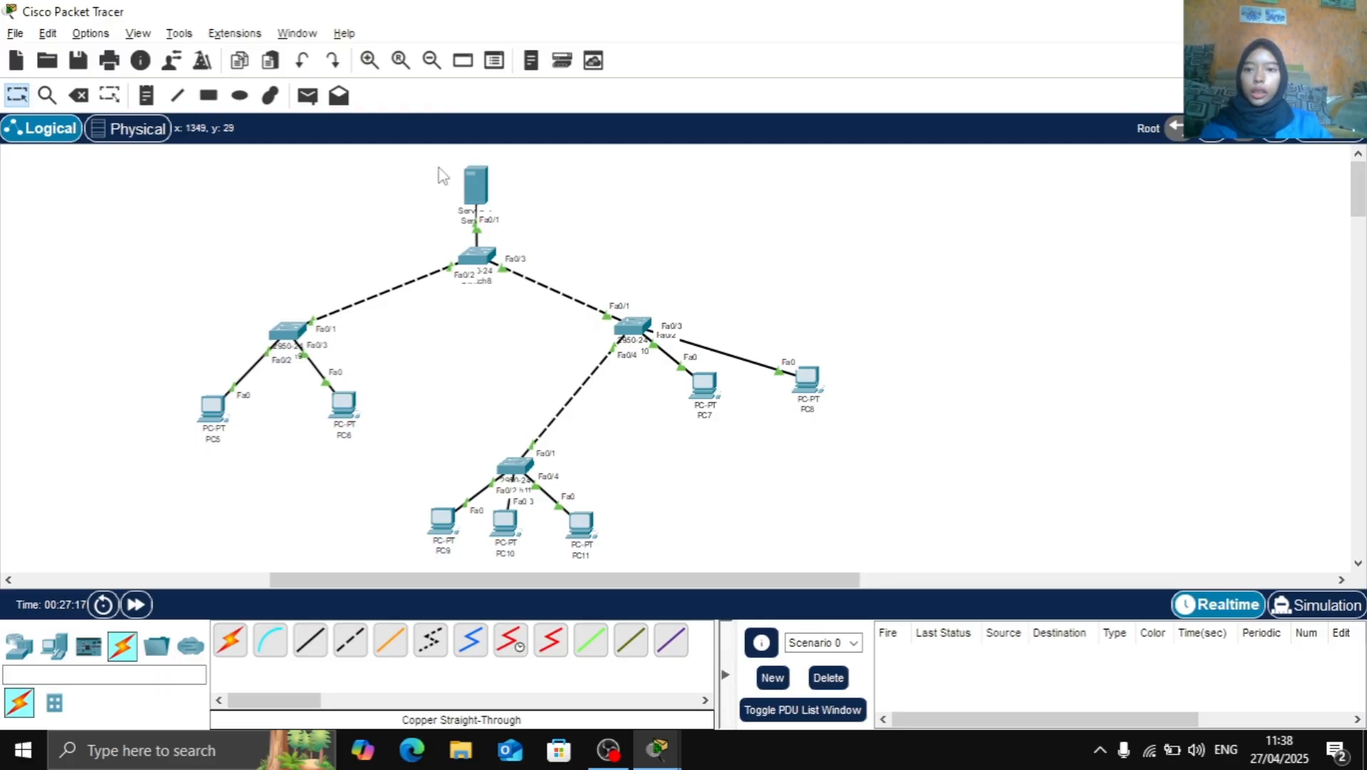
Test connectivity by sending simple PDUs from the server to PC5 and from the server to PC6
click(307, 95)
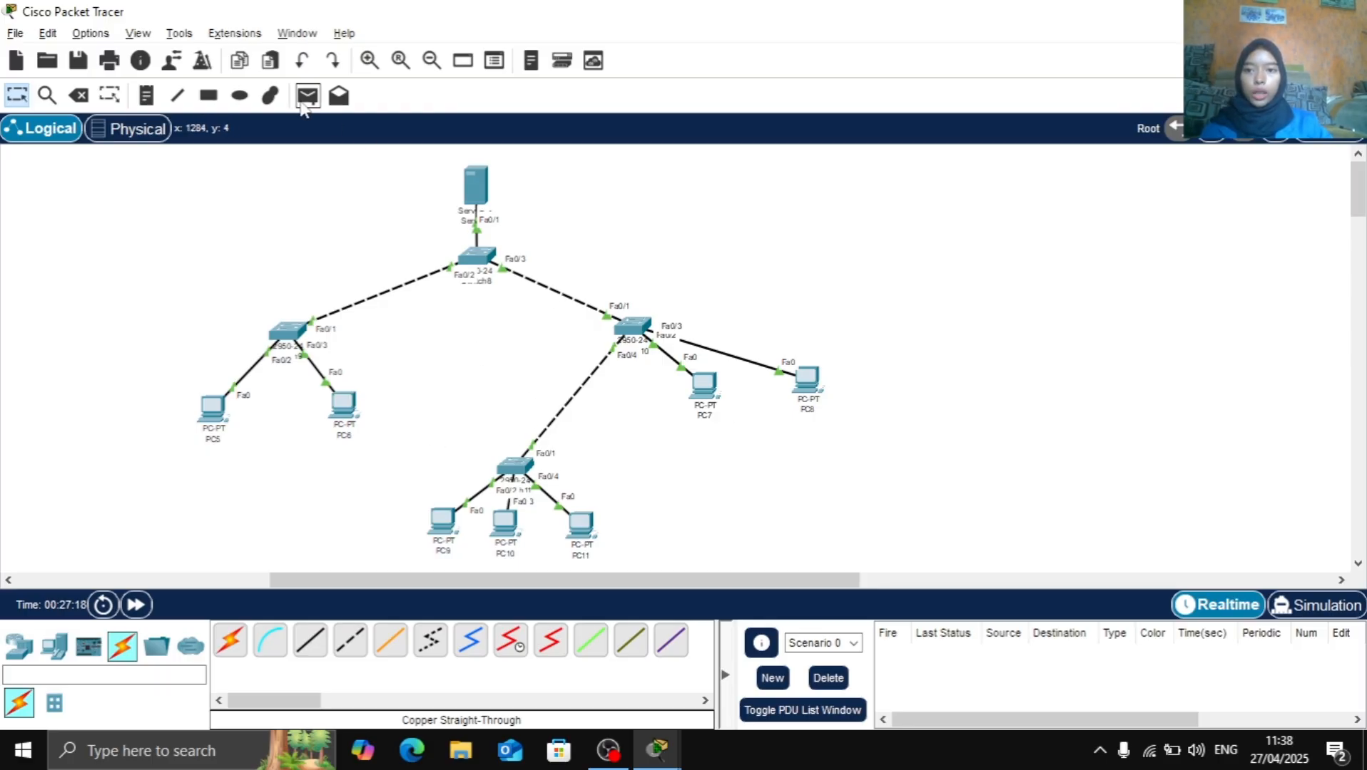
click(472, 187)
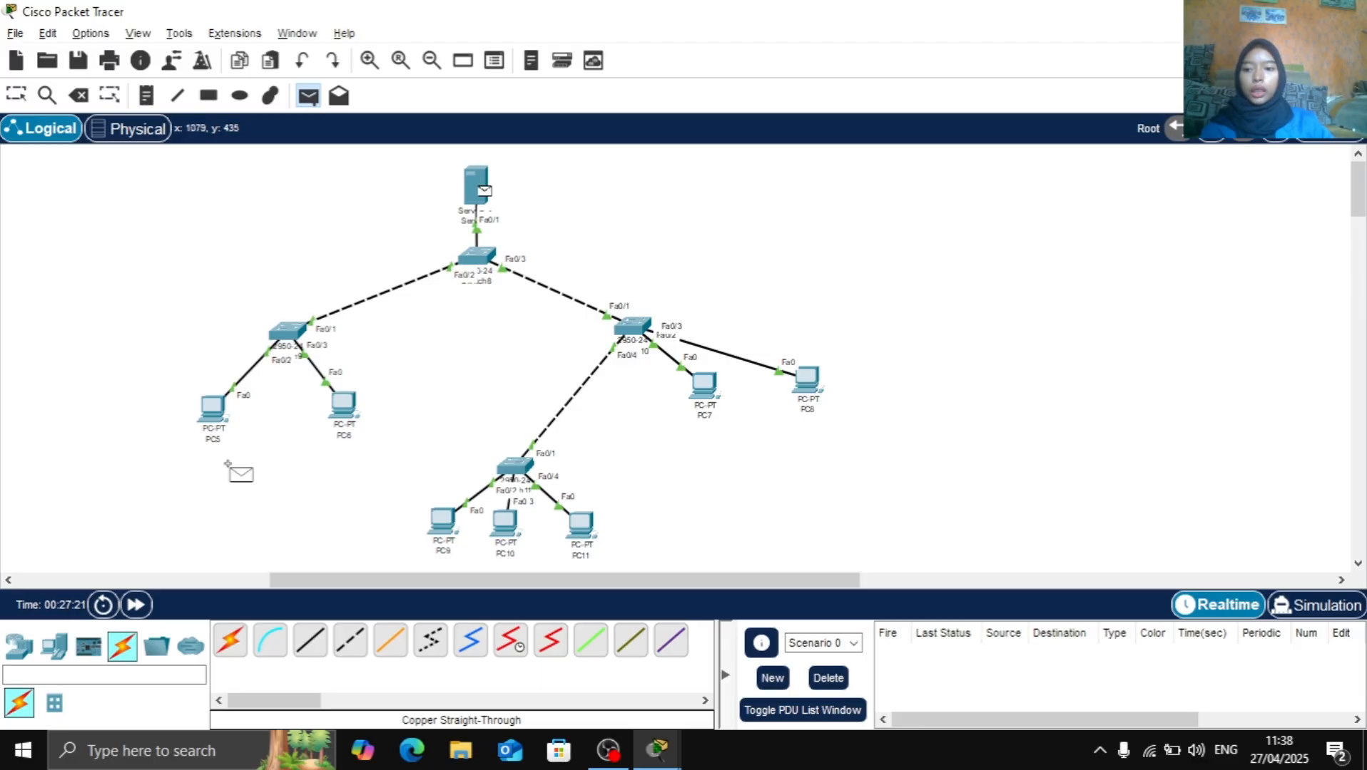
click(212, 408)
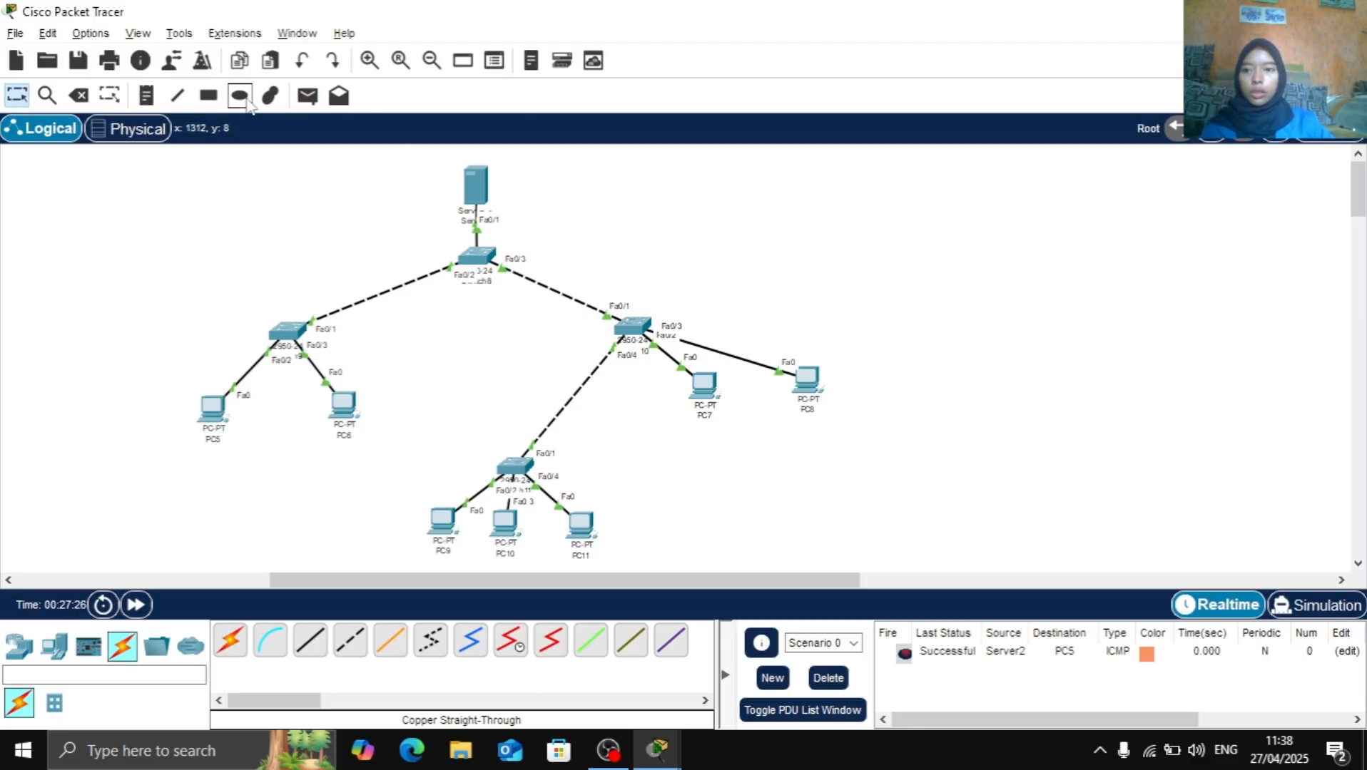
click(308, 96)
click(476, 185)
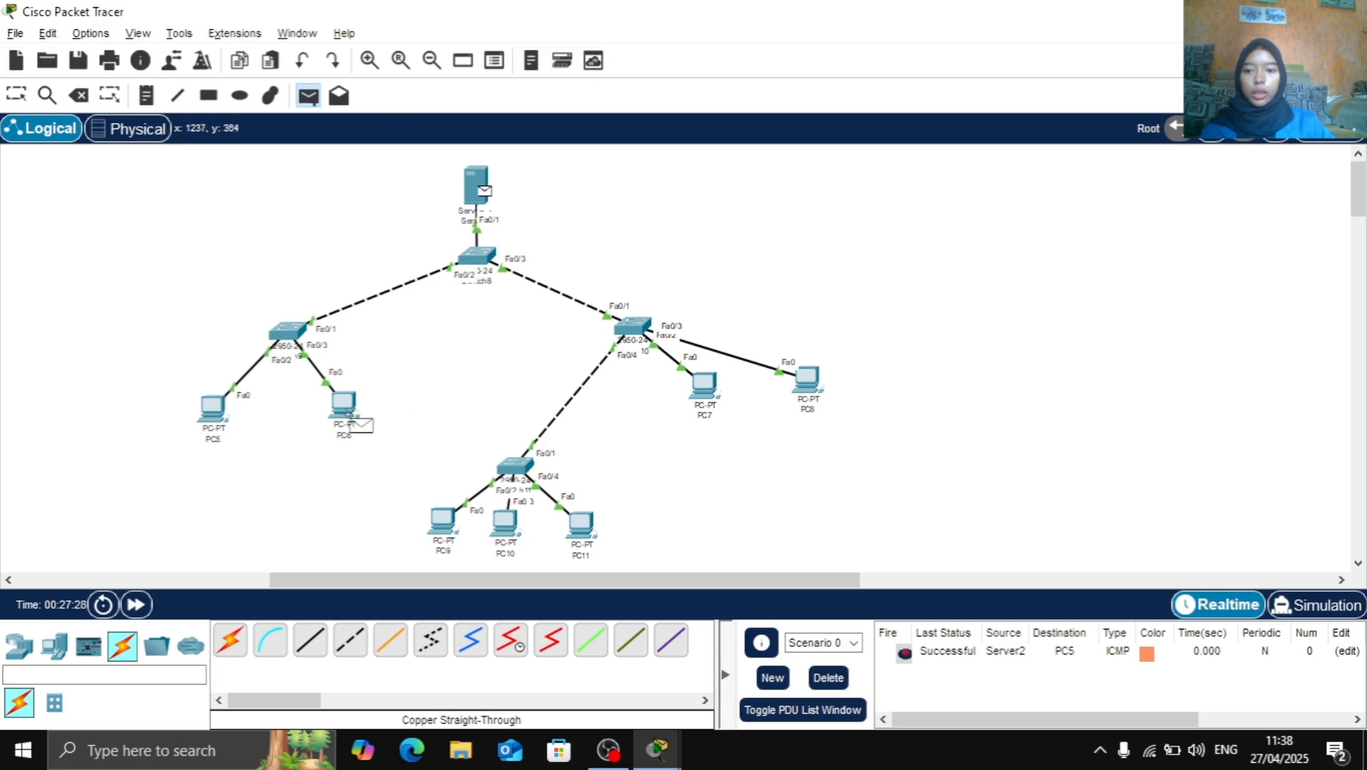
click(344, 408)
Test connectivity by sending simple PDUs from the server to PC7 and from the server to PC8
click(307, 96)
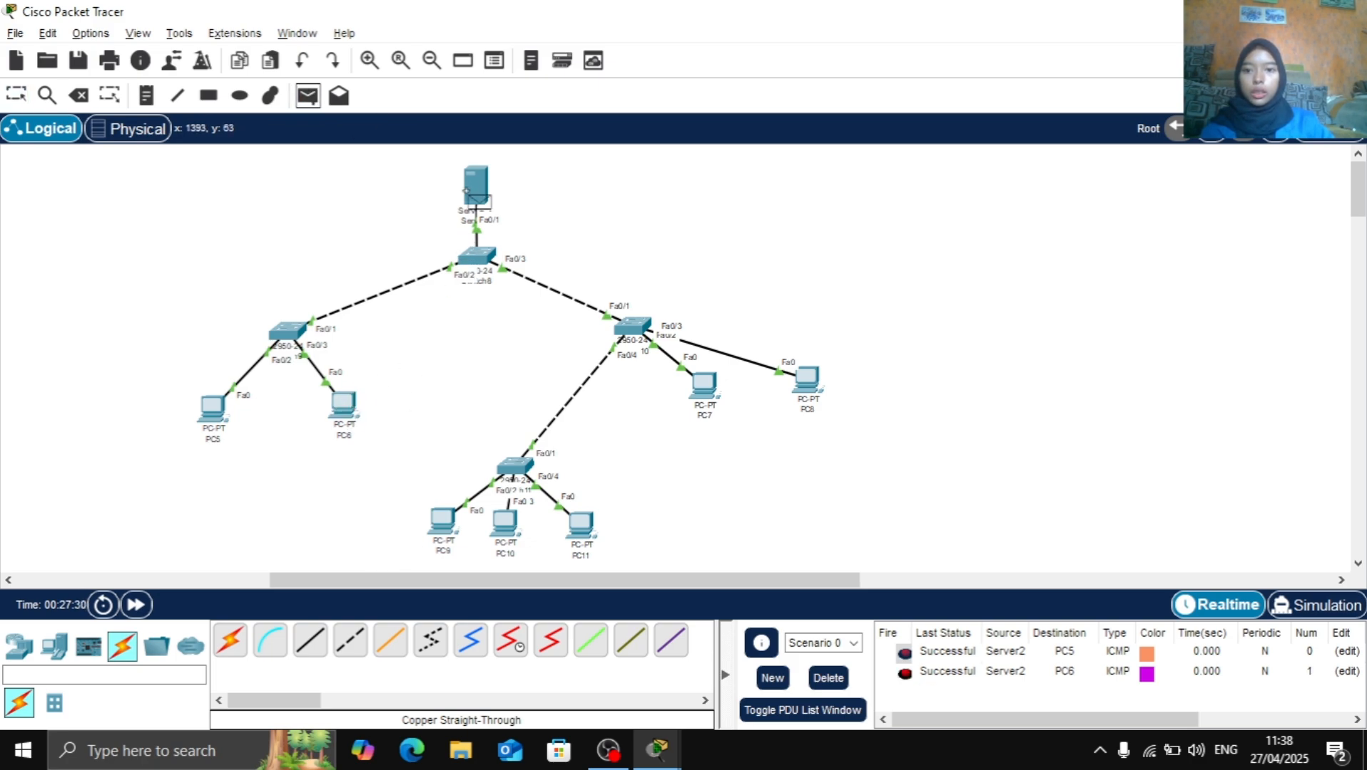
click(476, 187)
click(703, 388)
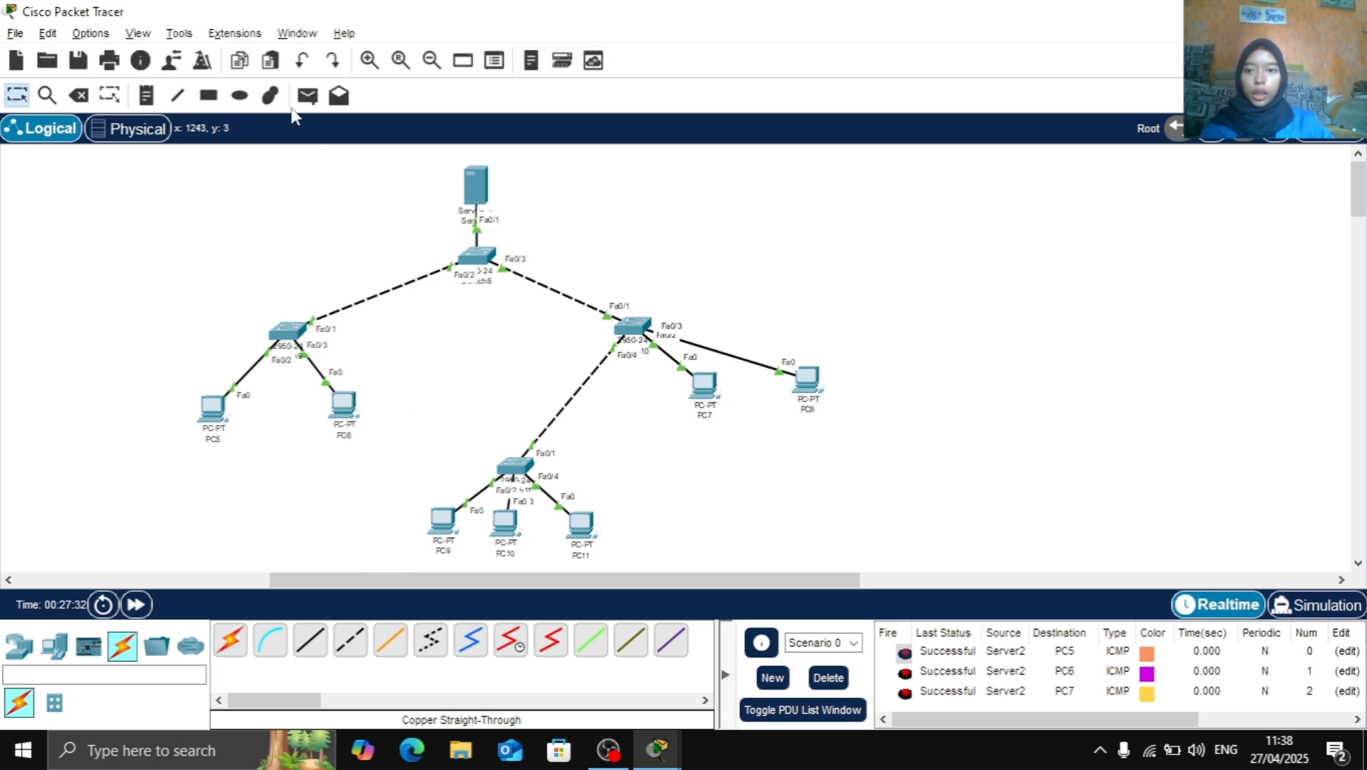
click(308, 96)
click(476, 187)
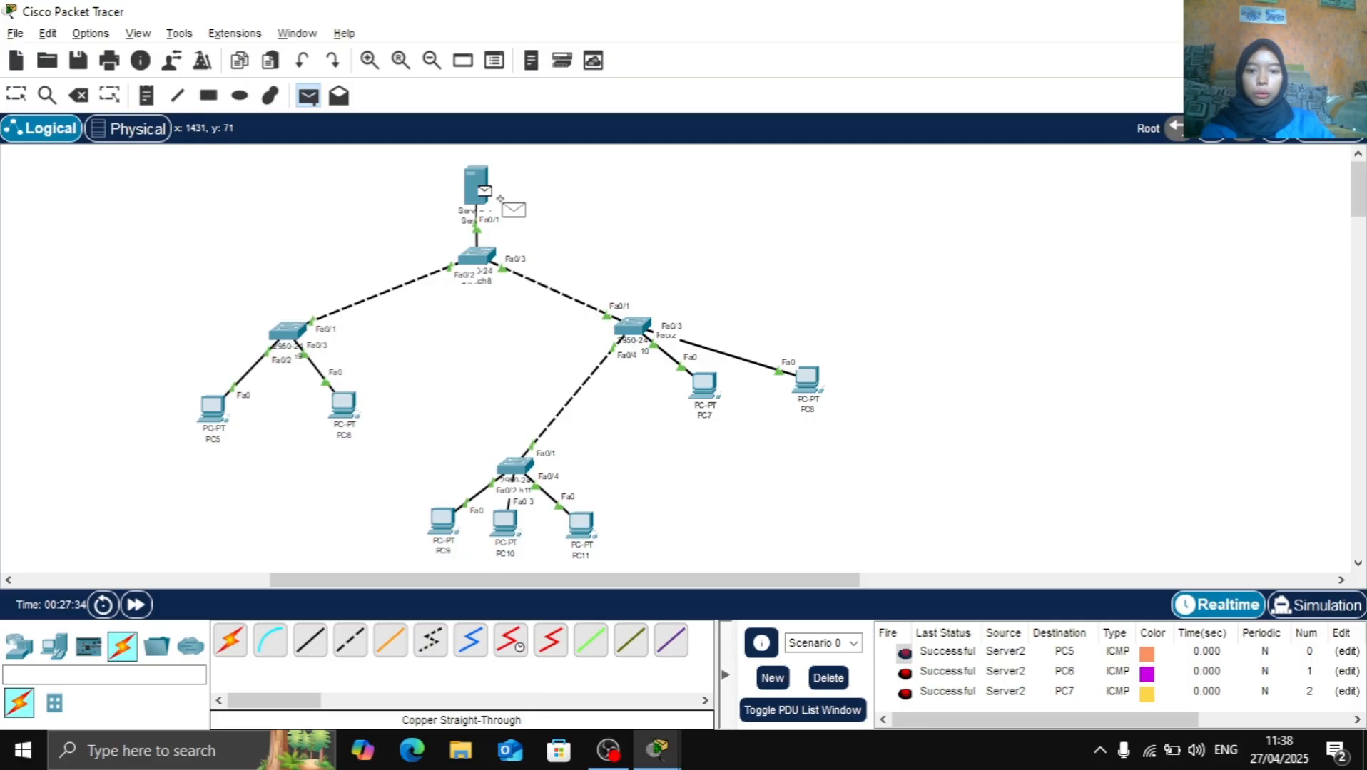
click(814, 376)
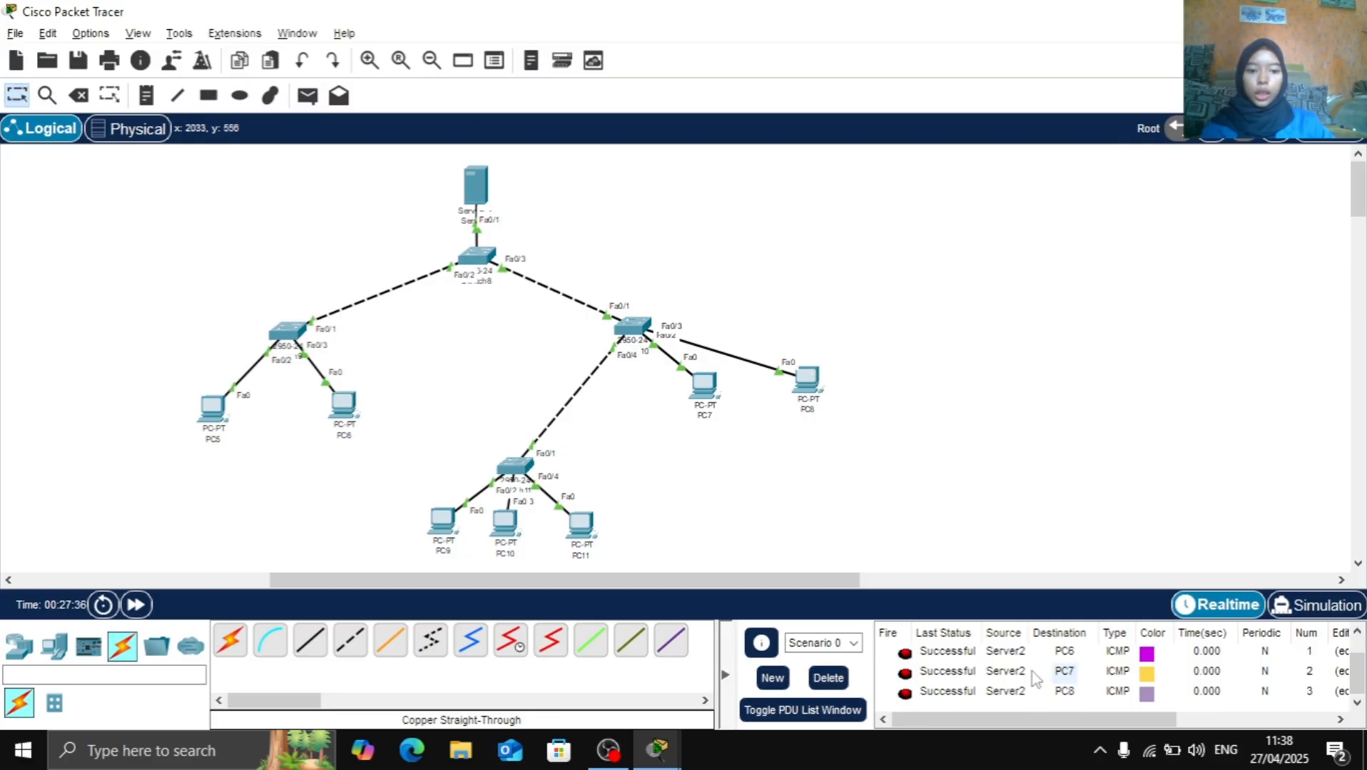
Send a simple PDU from the server to PC9 and another from PC10 to the server, and check their status
click(307, 96)
click(479, 188)
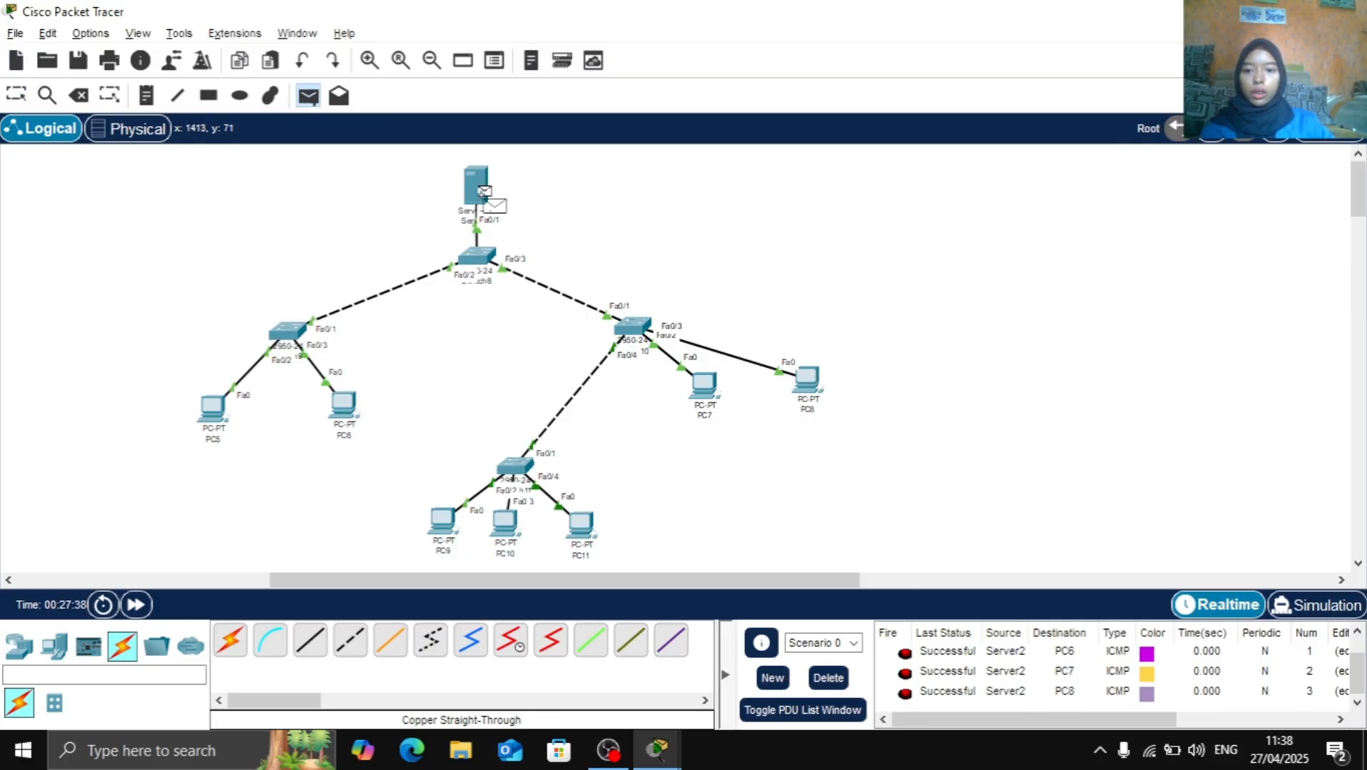
click(442, 522)
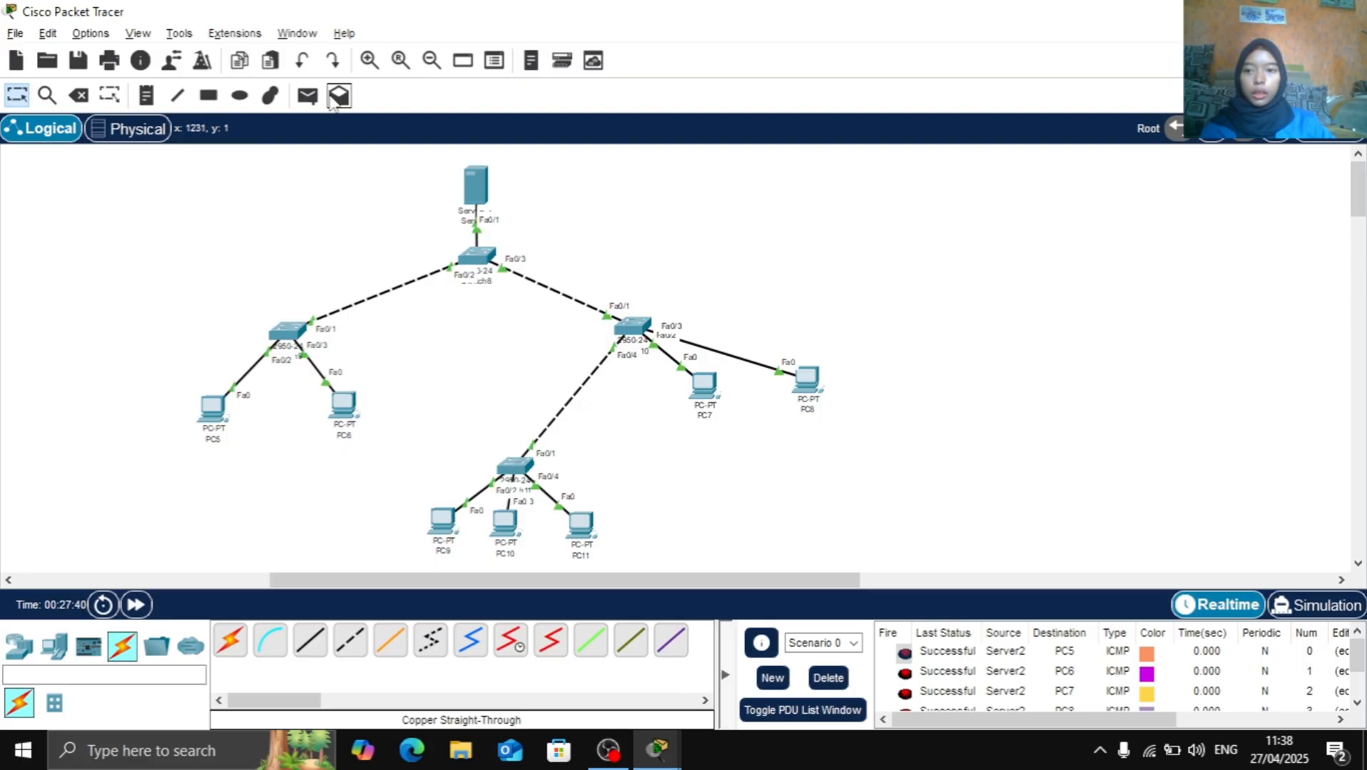
click(307, 95)
click(506, 522)
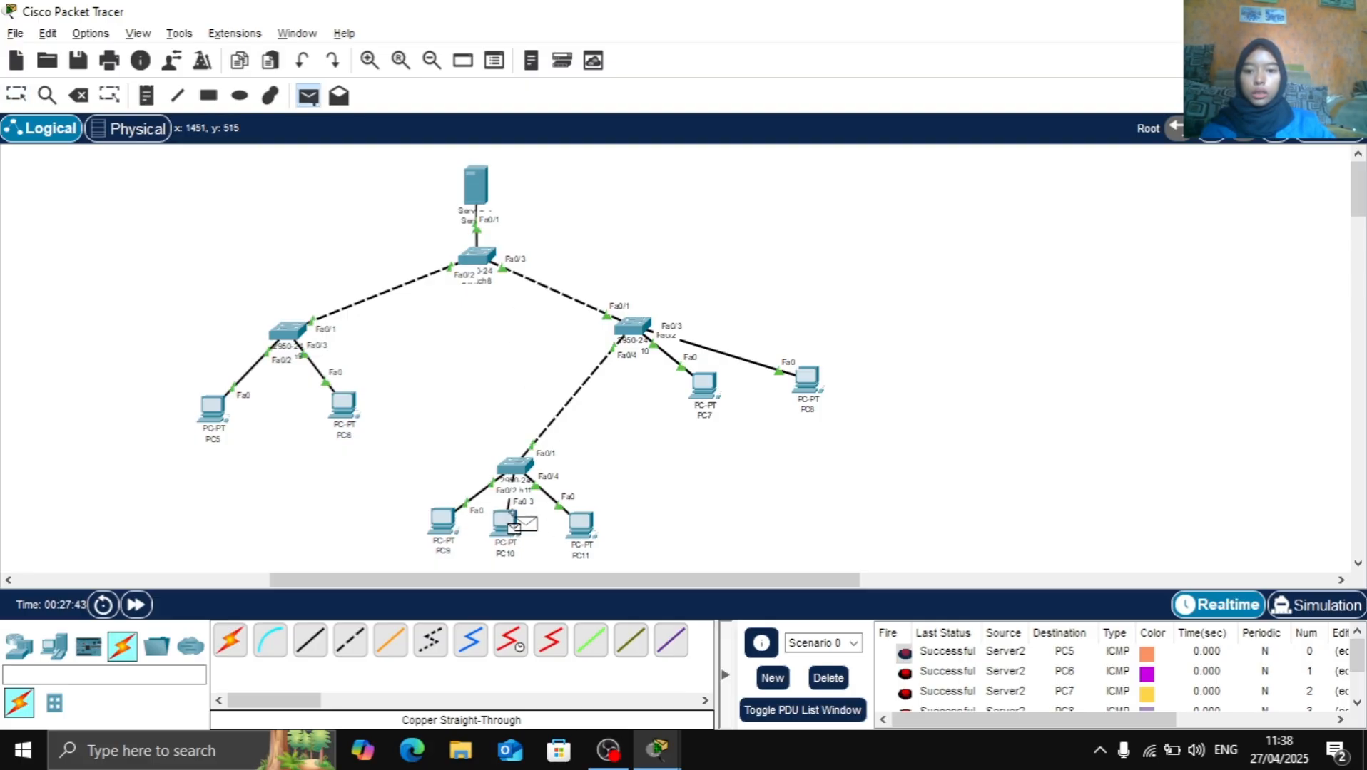
click(476, 187)
scroll(1105, 671, down, 3)
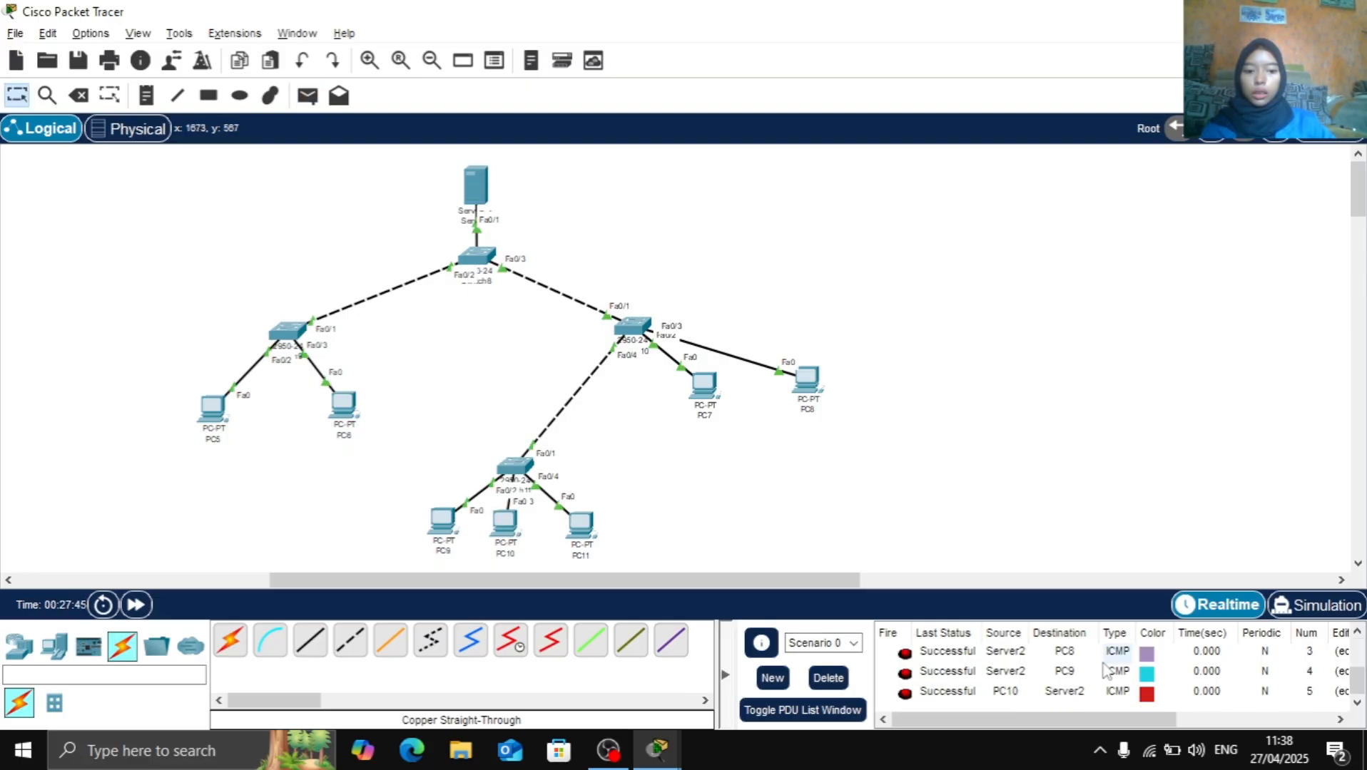
Send a simple PDU from the server to PC11 and check its status in the PDU list
click(308, 95)
click(476, 188)
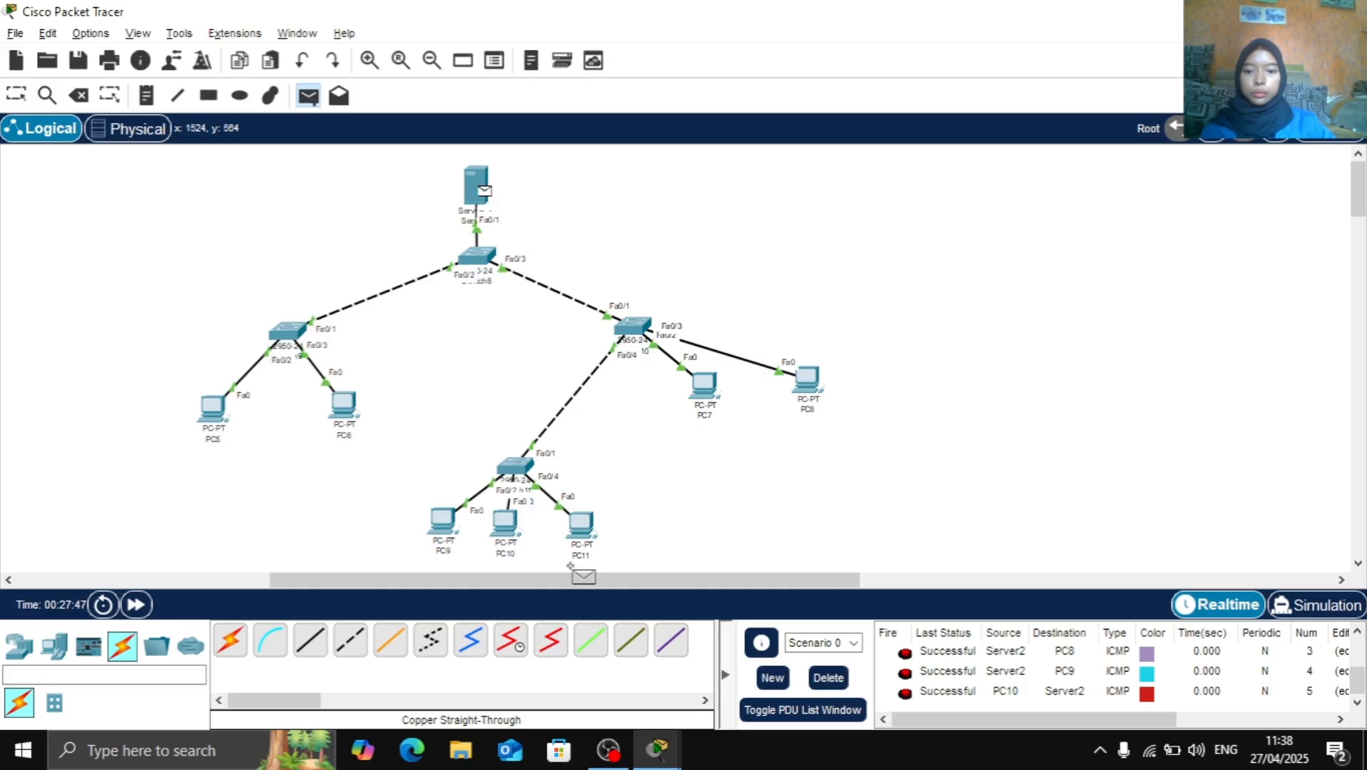
click(580, 527)
scroll(1001, 667, down, 2)
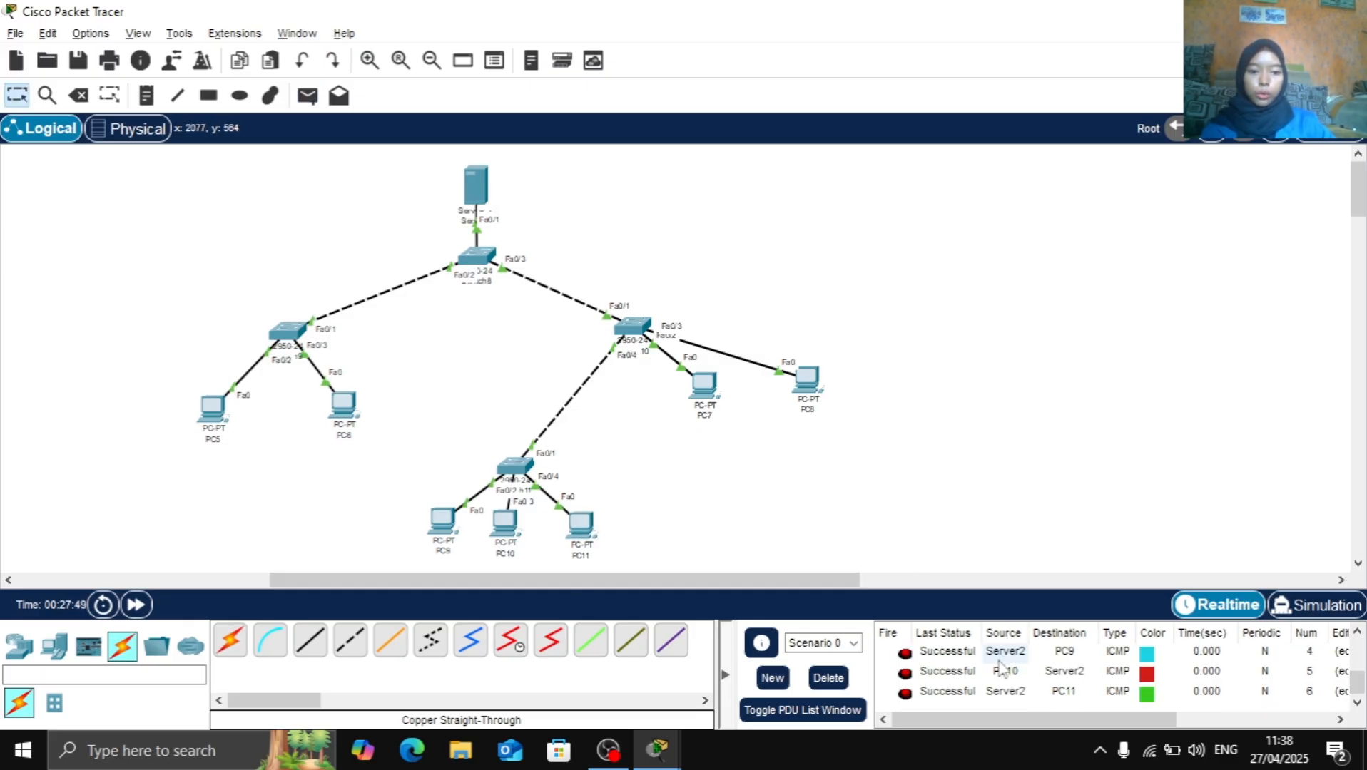
Clear the PDU list and test connectivity by sending a simple PDU from PC5 to PC6
click(828, 679)
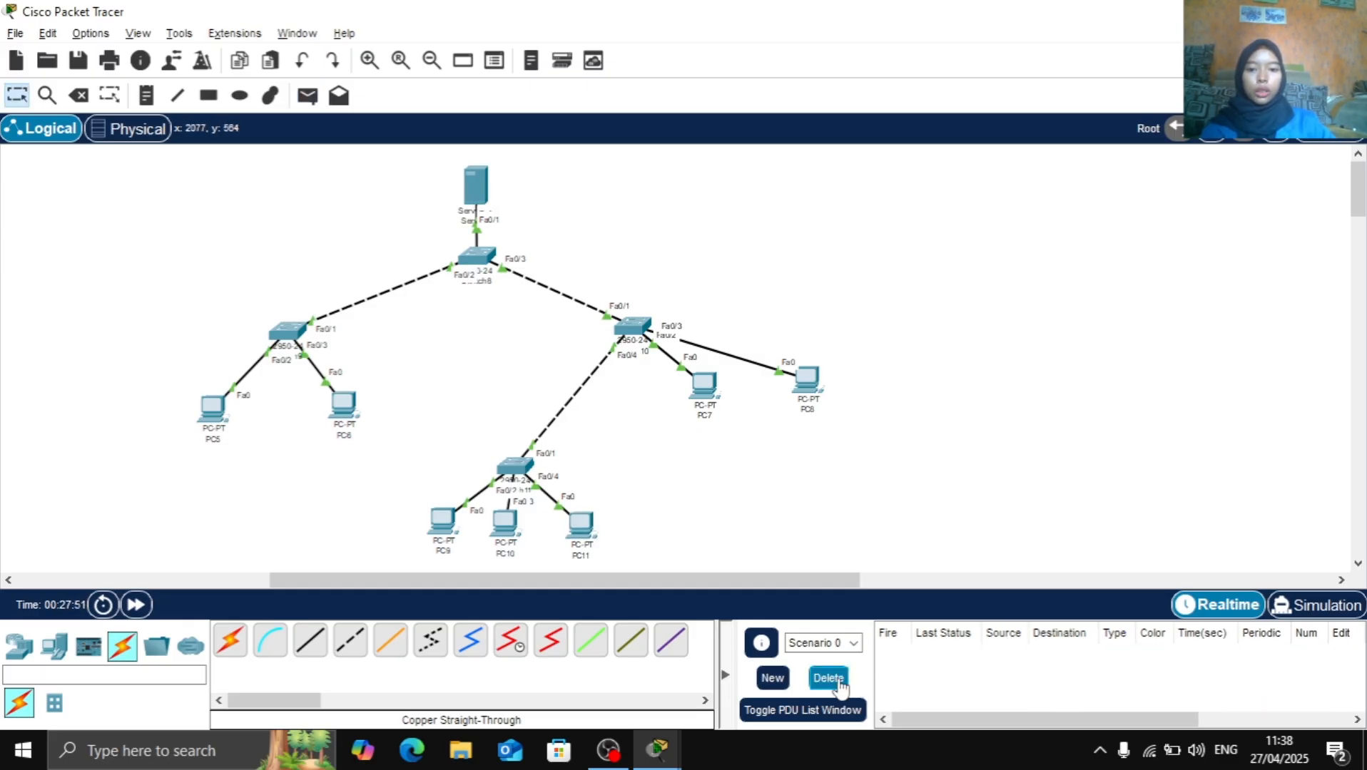
click(307, 95)
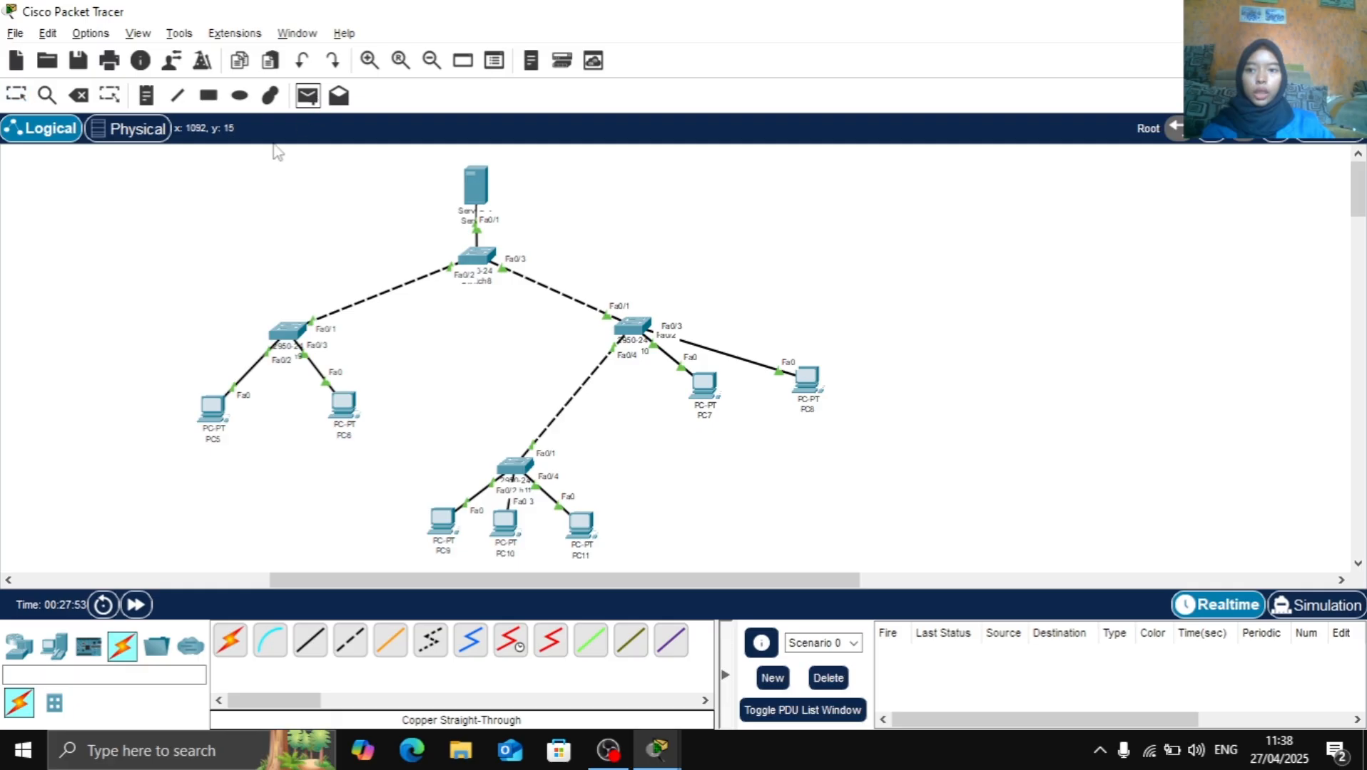
click(213, 408)
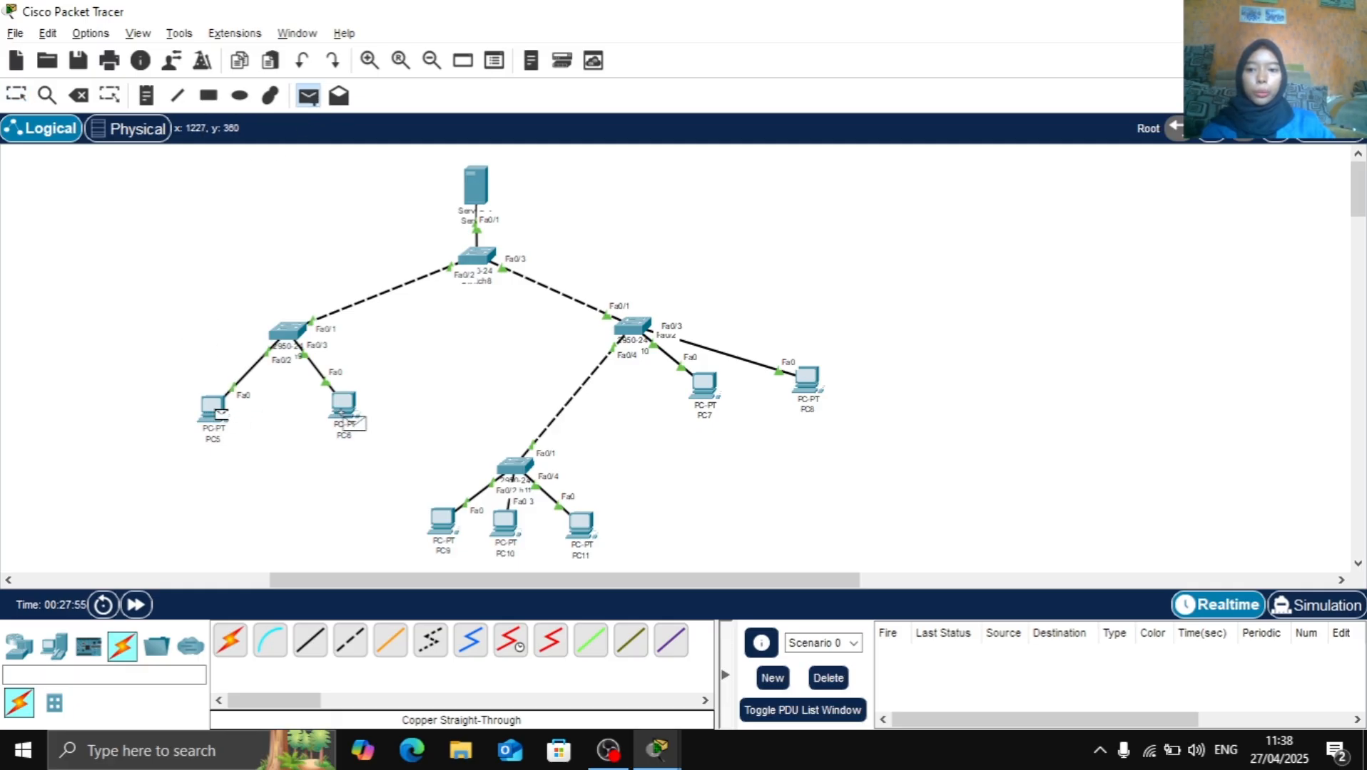
click(346, 417)
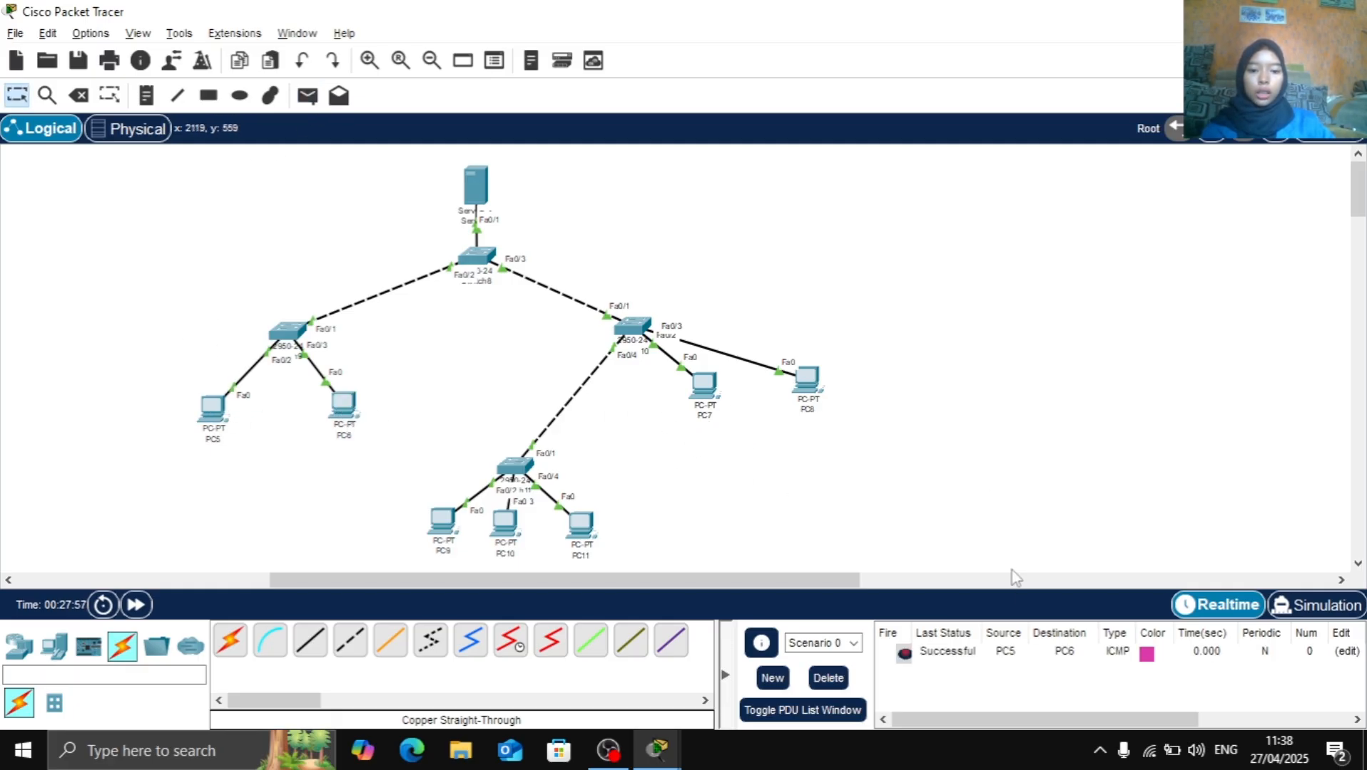
Clear the PDU list again and send a simple PDU from the server to PC11
click(828, 679)
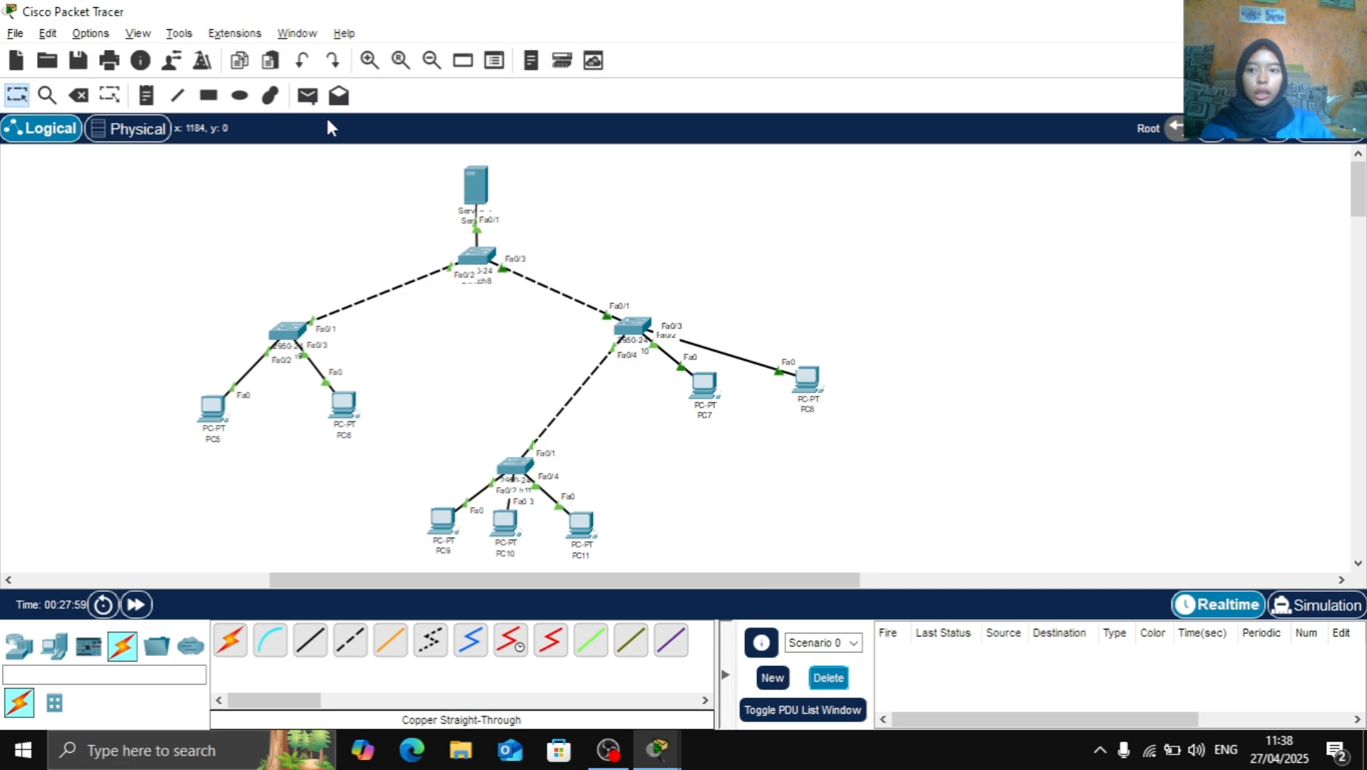
click(308, 94)
click(475, 187)
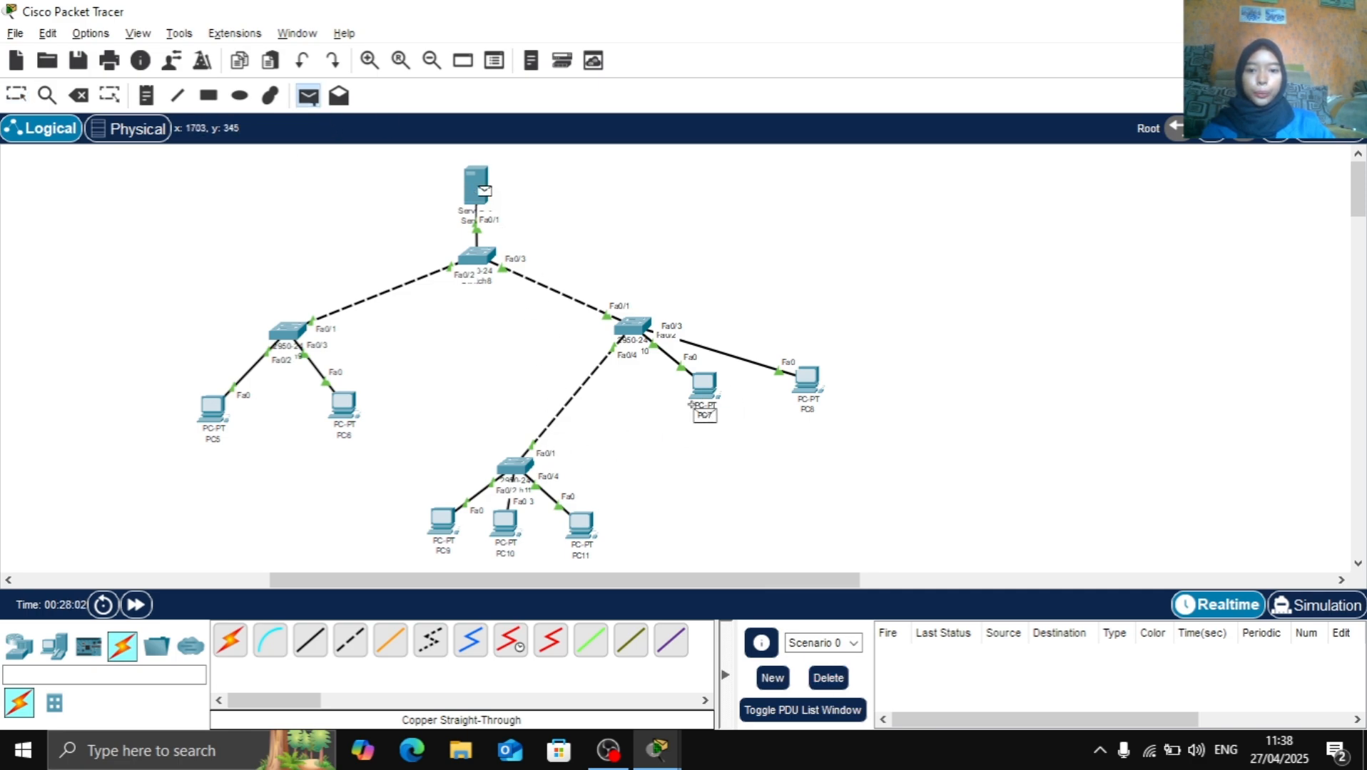
click(585, 534)
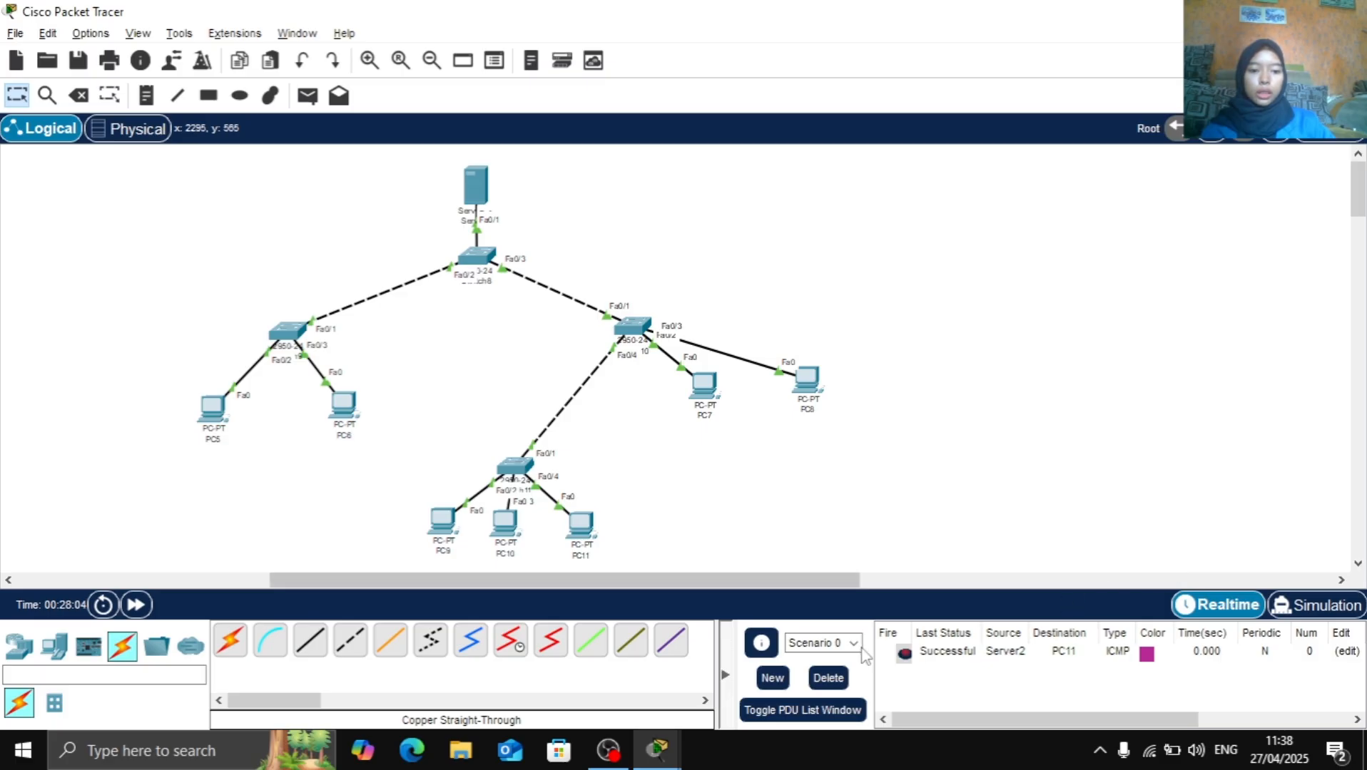
Play the server-to-PC11 PDU in simulation mode, then clear the PDU list and return to realtime mode
click(1324, 605)
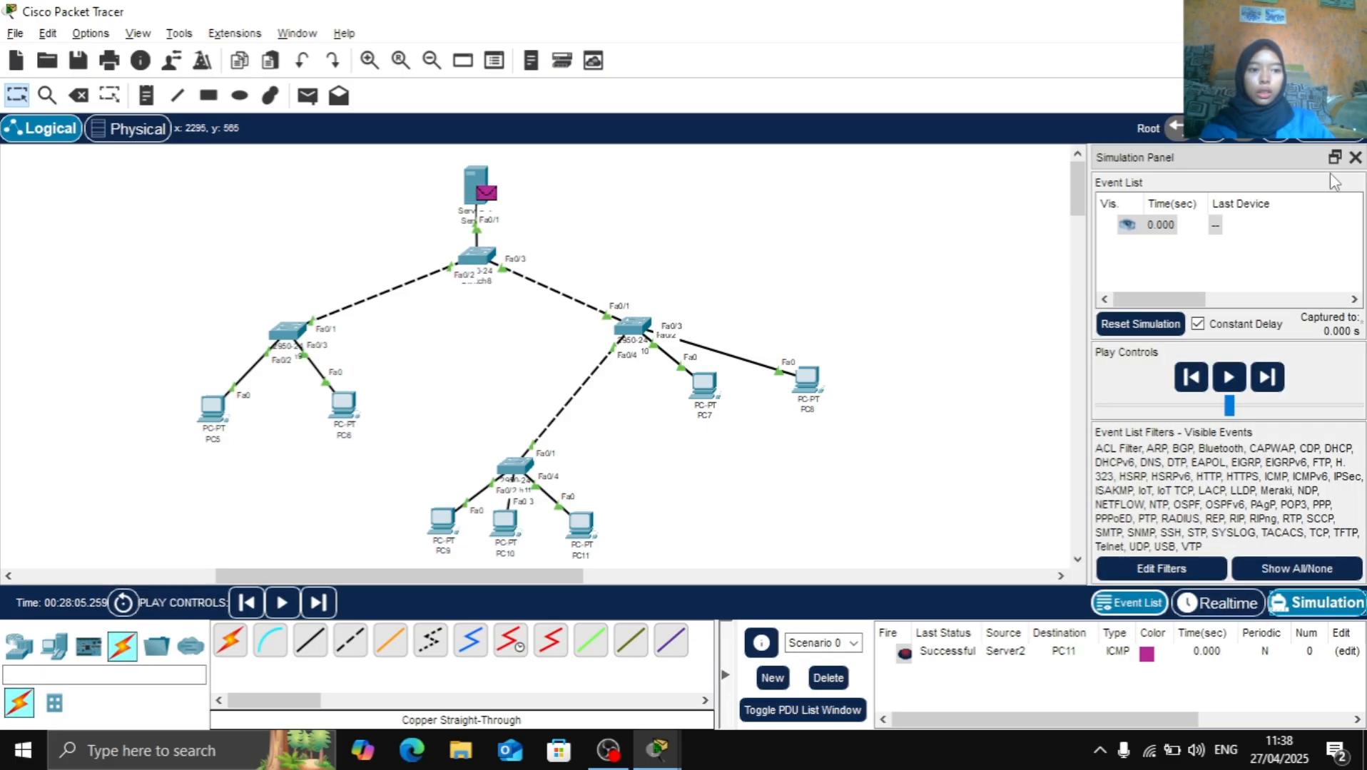
click(1229, 377)
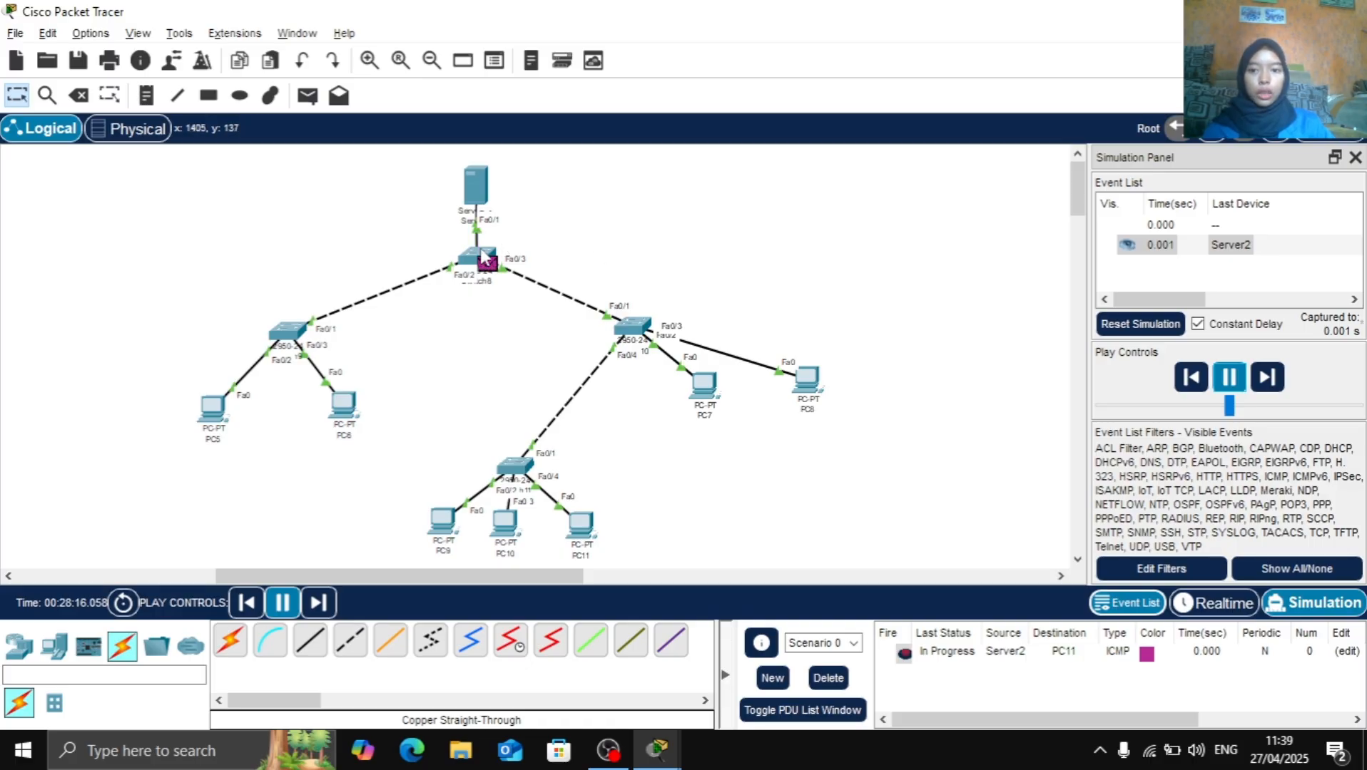
mouse_move(484, 260)
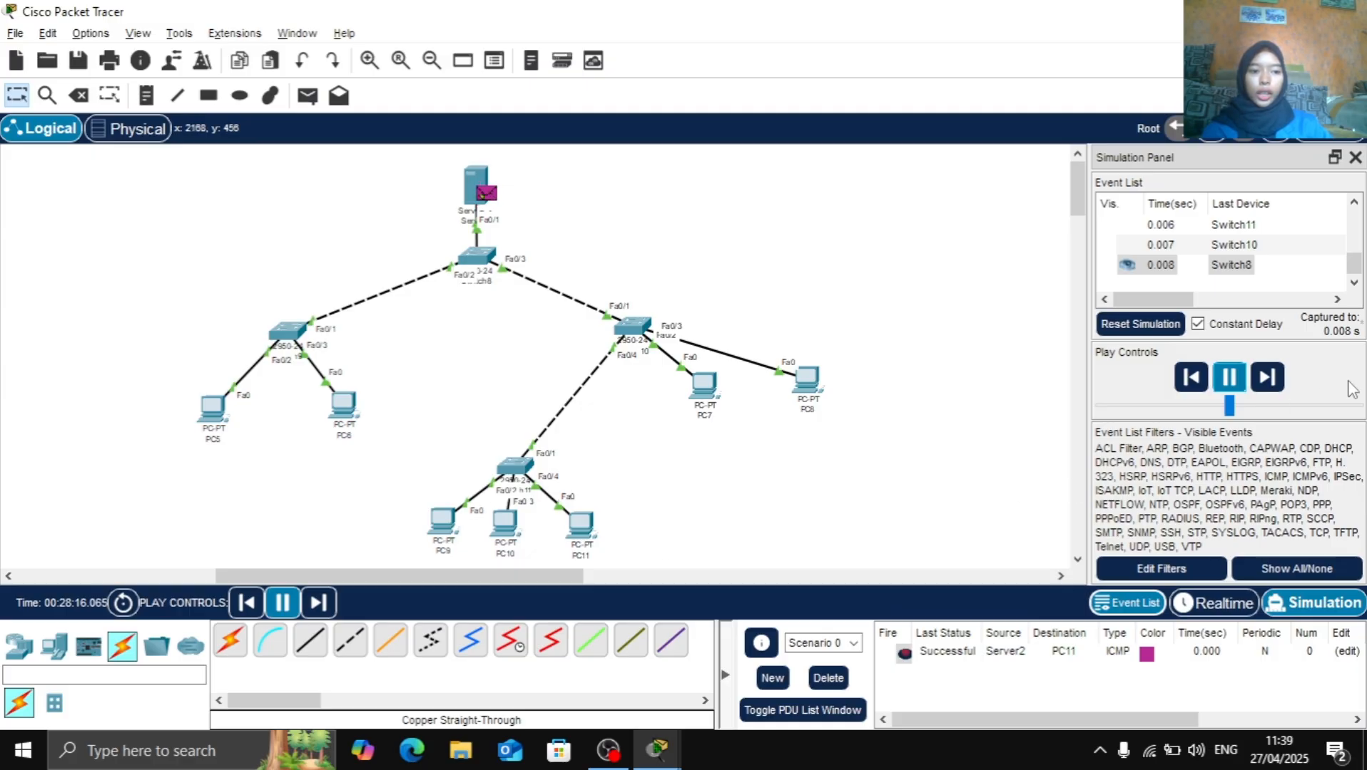
click(1229, 380)
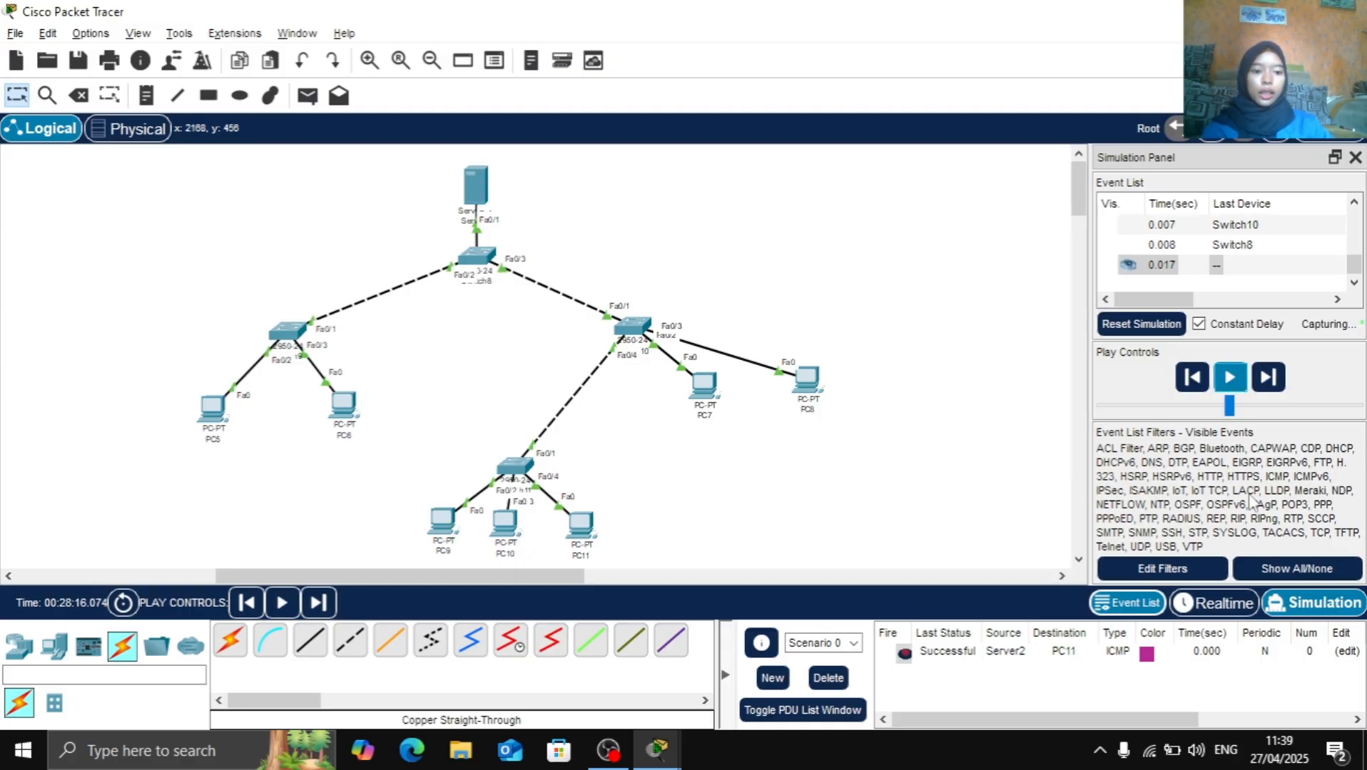
click(828, 679)
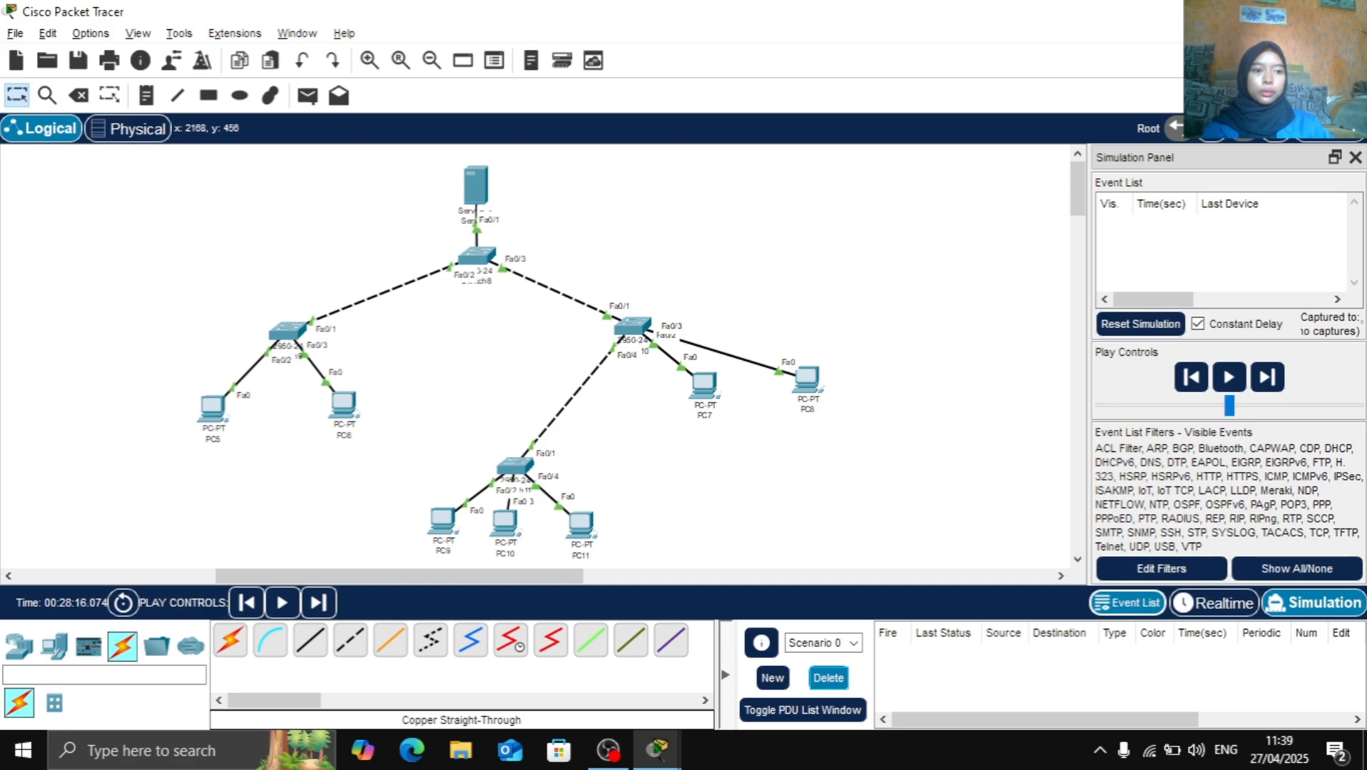
click(1356, 157)
Draw a rectangle with black outline and blue fill (#55aaff) as a background around the whole server, switch and PC tree
click(208, 95)
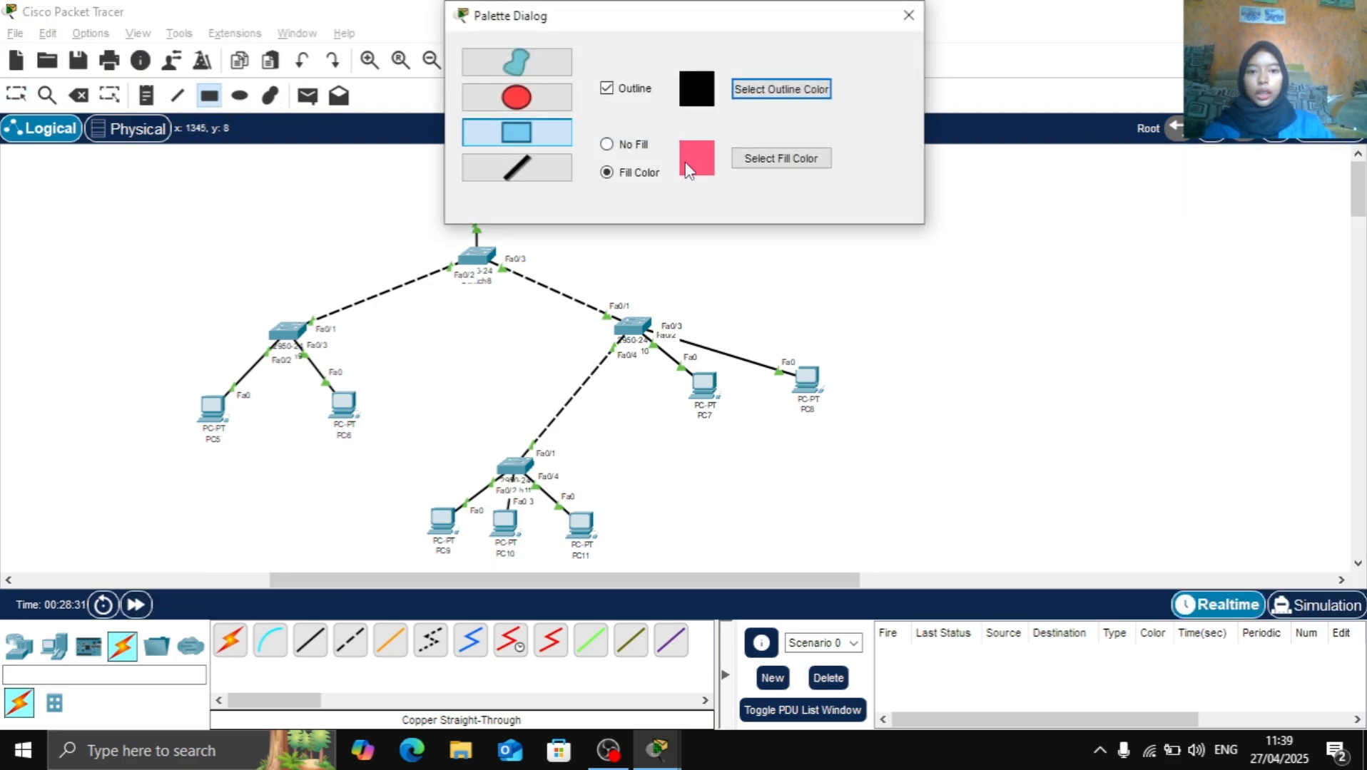
click(752, 164)
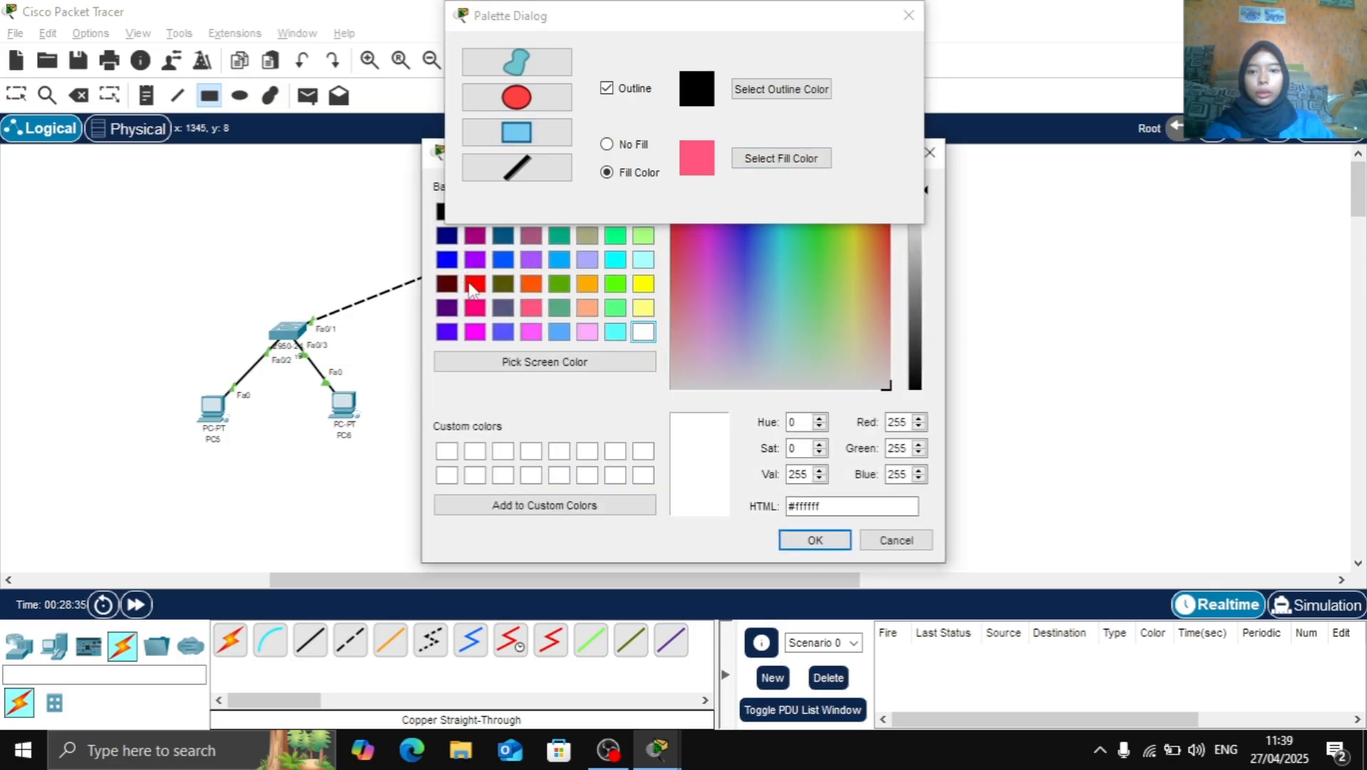
click(566, 333)
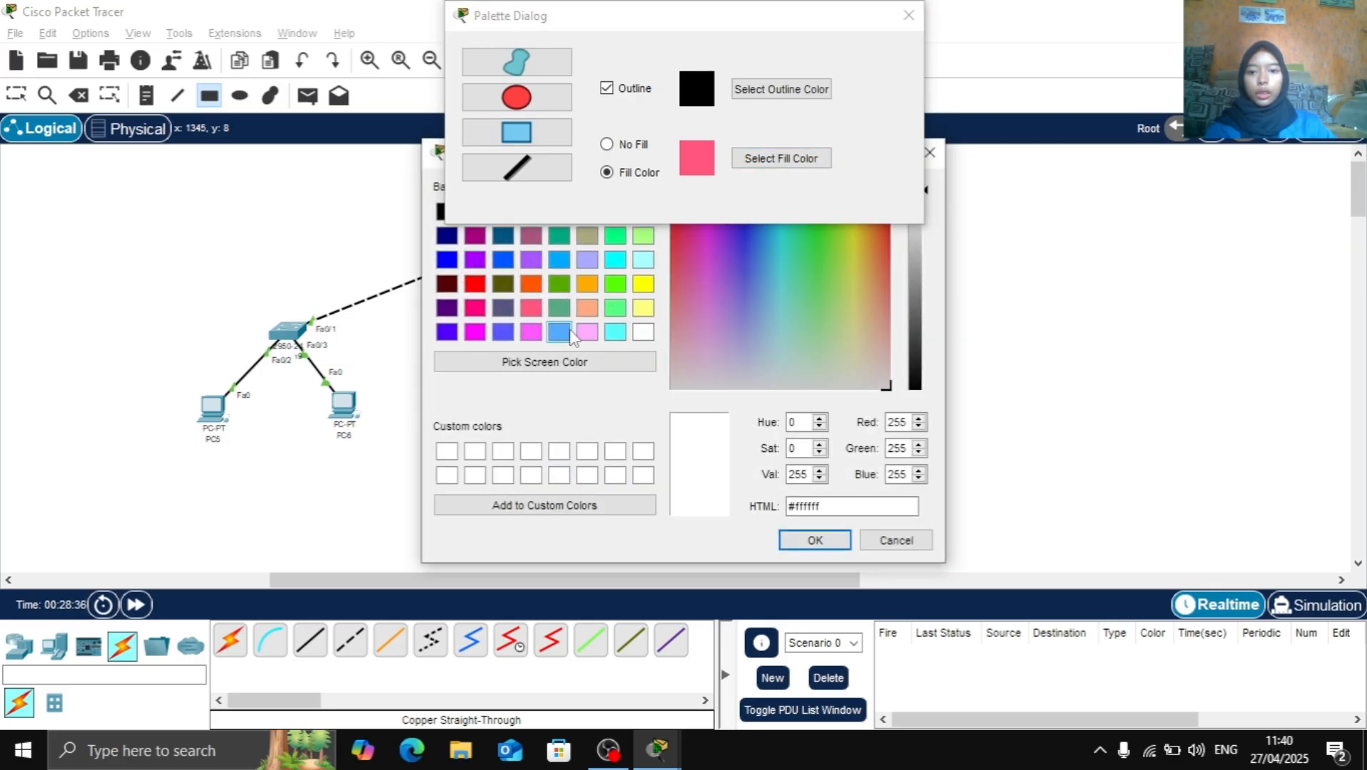
click(814, 540)
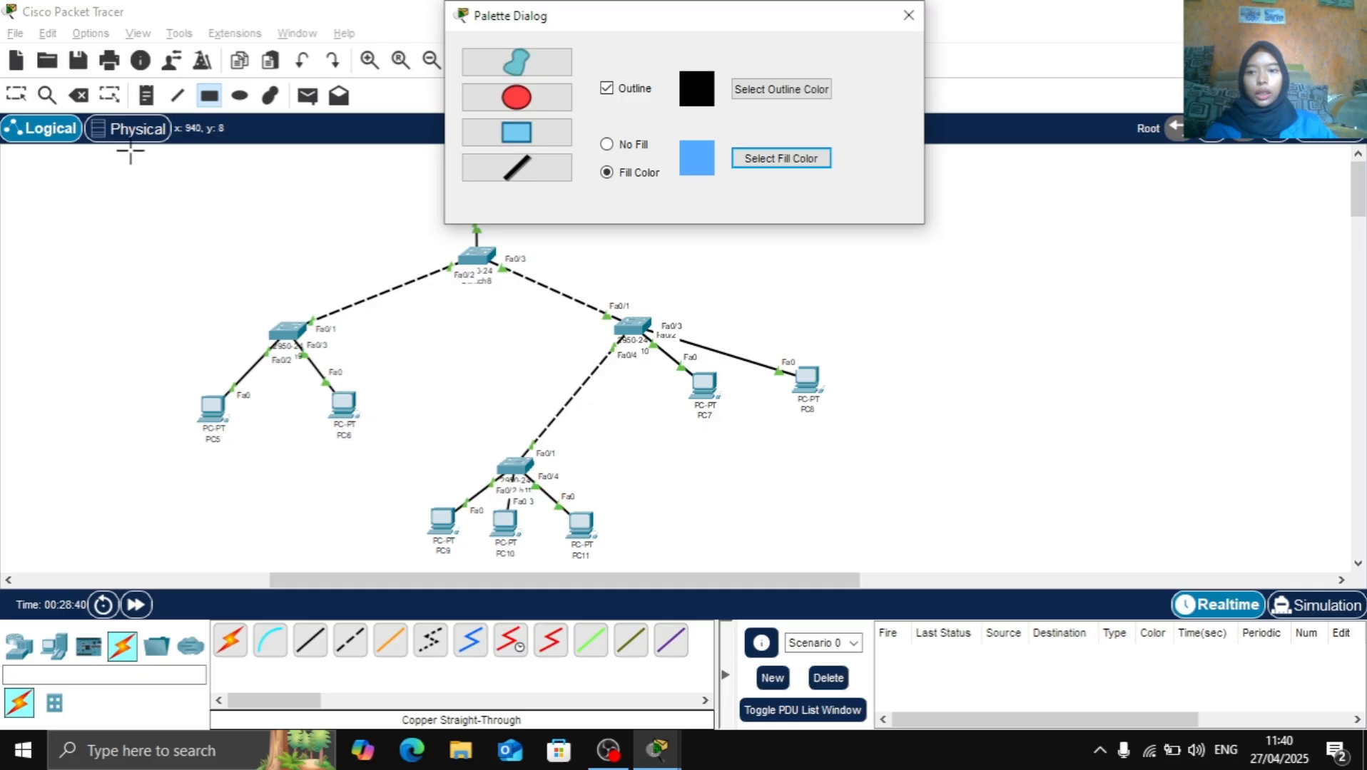
drag(130, 149, 935, 572)
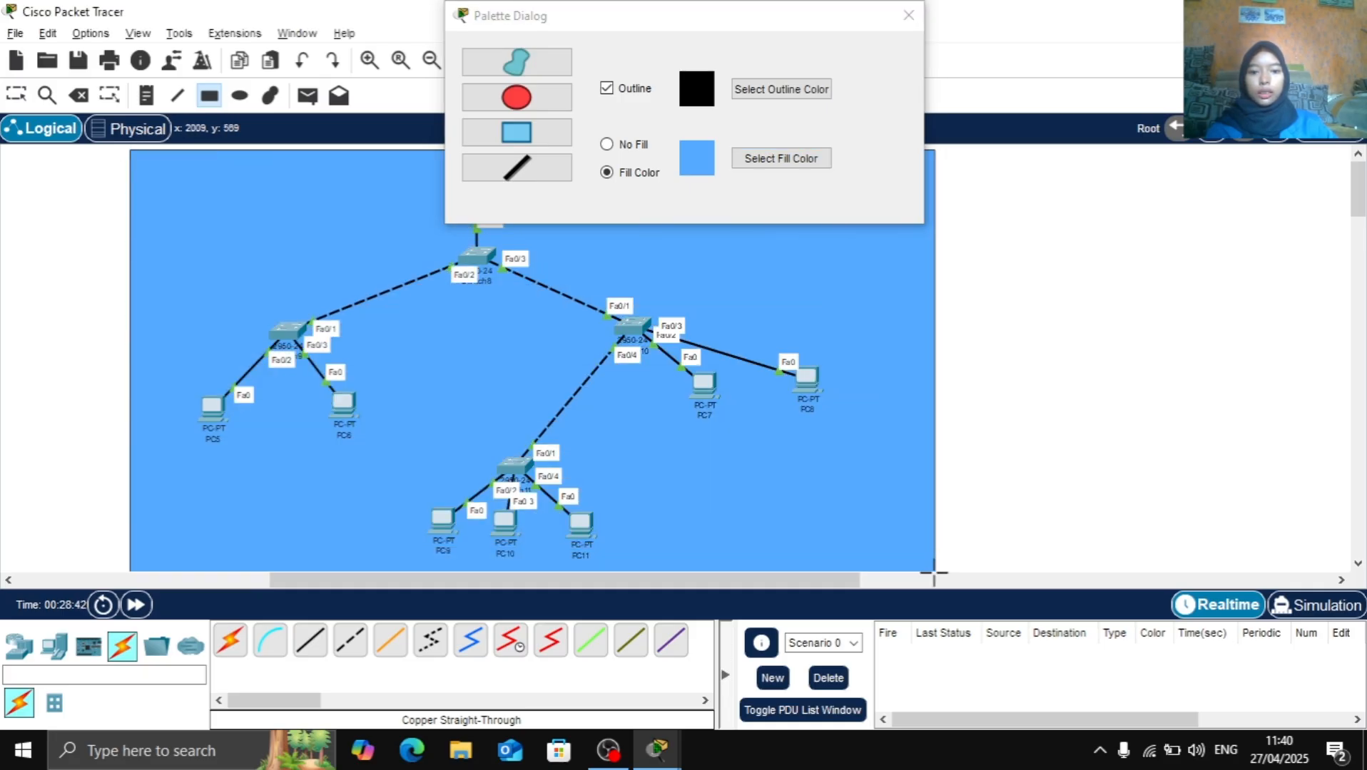
click(908, 15)
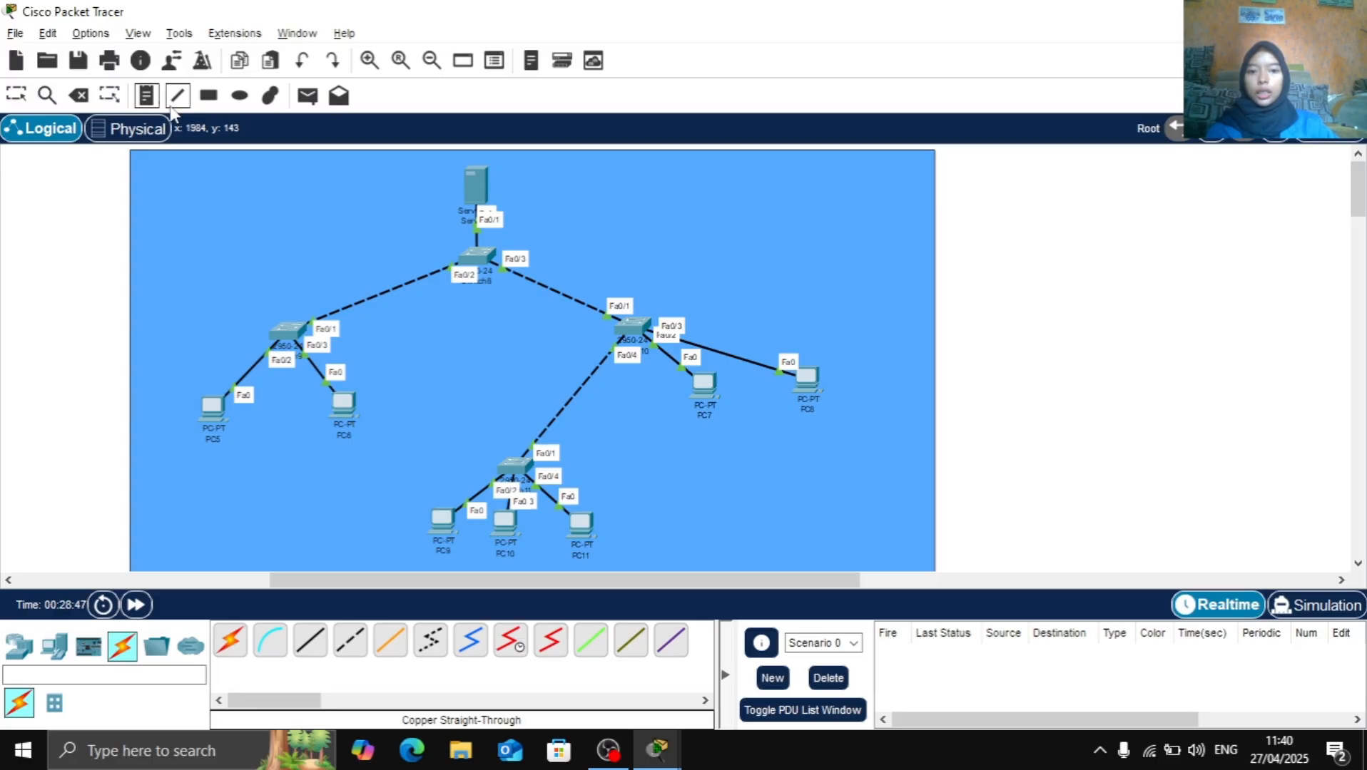
Place the note "TOPOLOGI TREE" in the upper-left corner of the blue rectangle as the network's title
click(174, 181)
text(T)
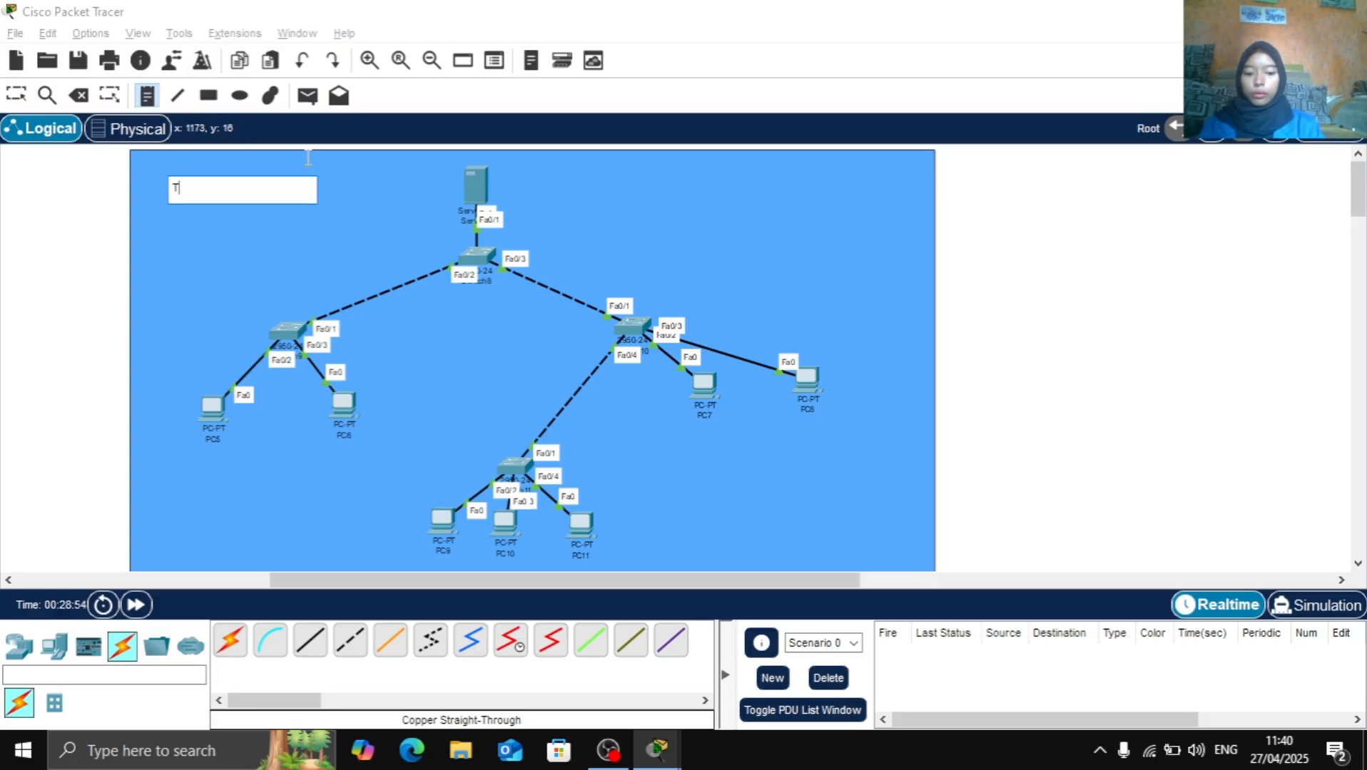
text(OPOLOGI TREE)
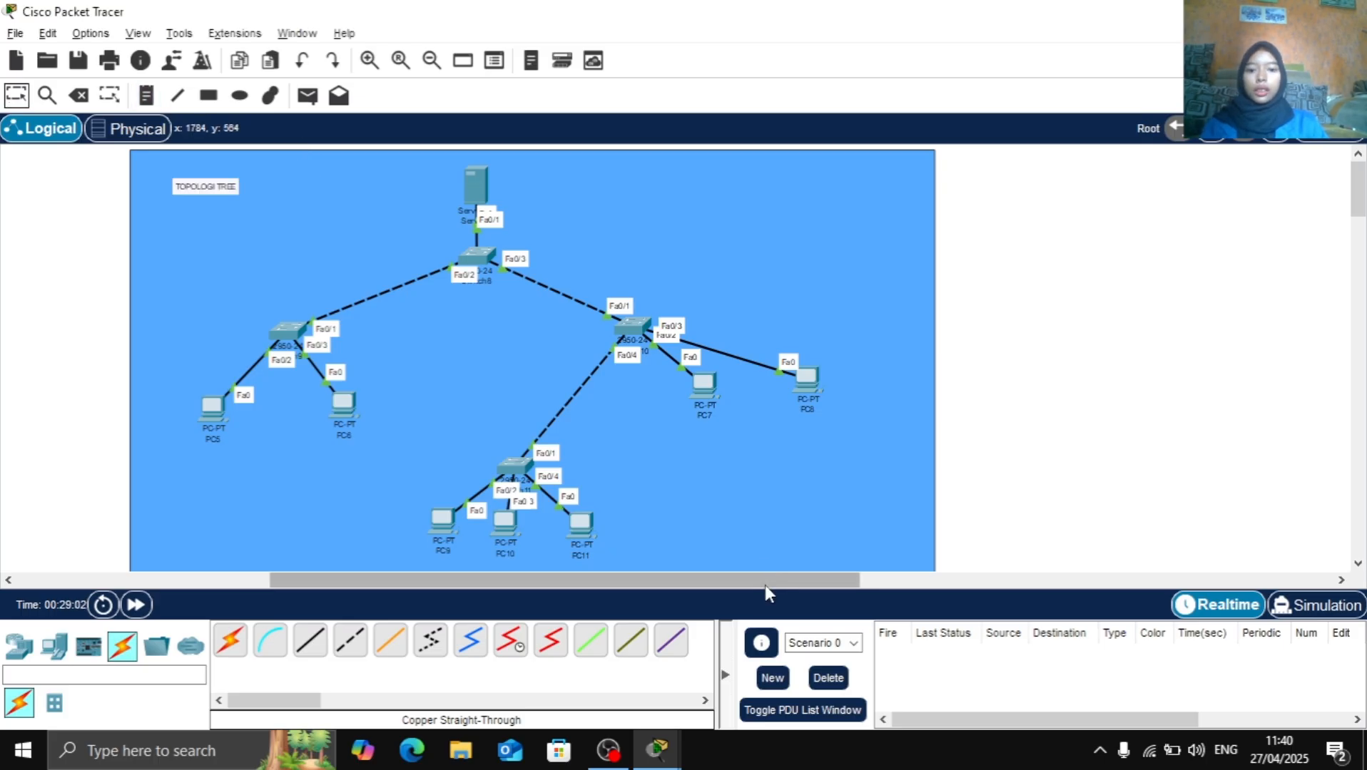
drag(764, 585, 565, 591)
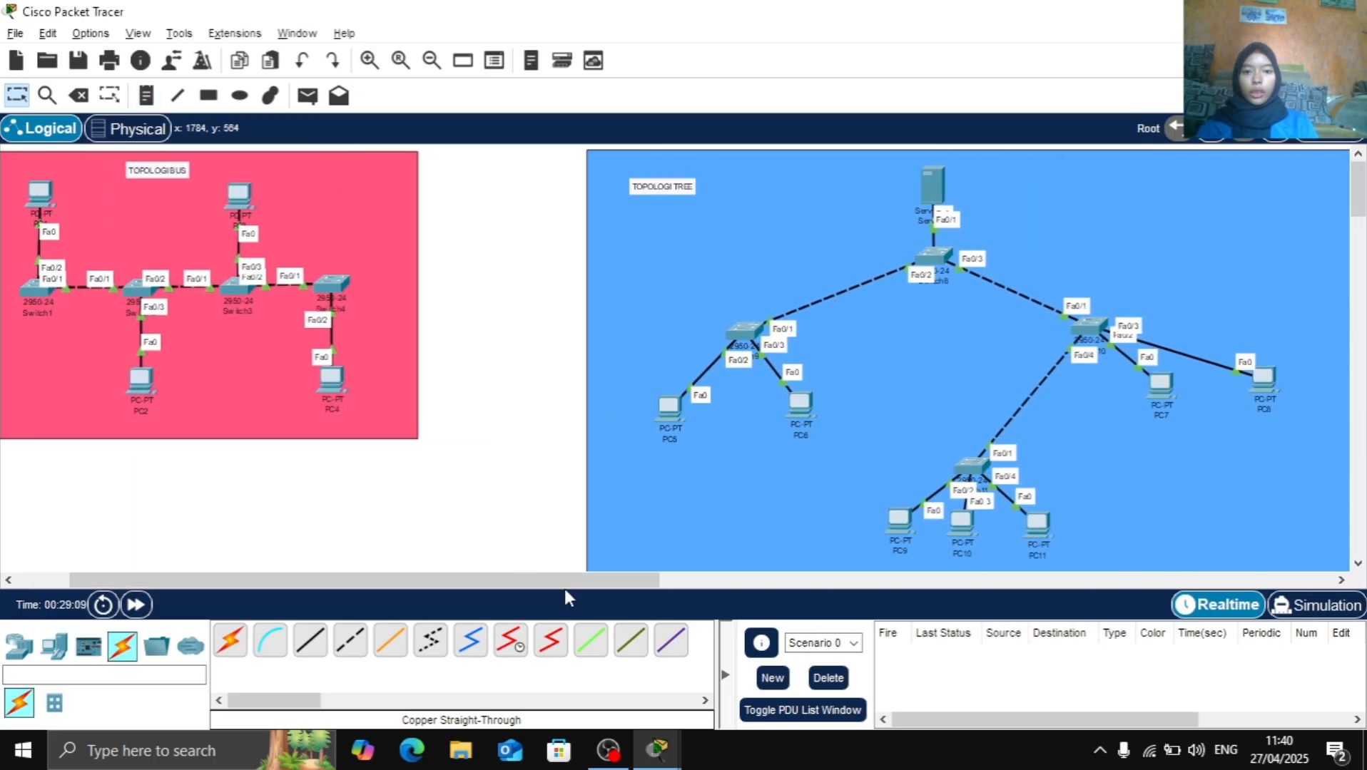